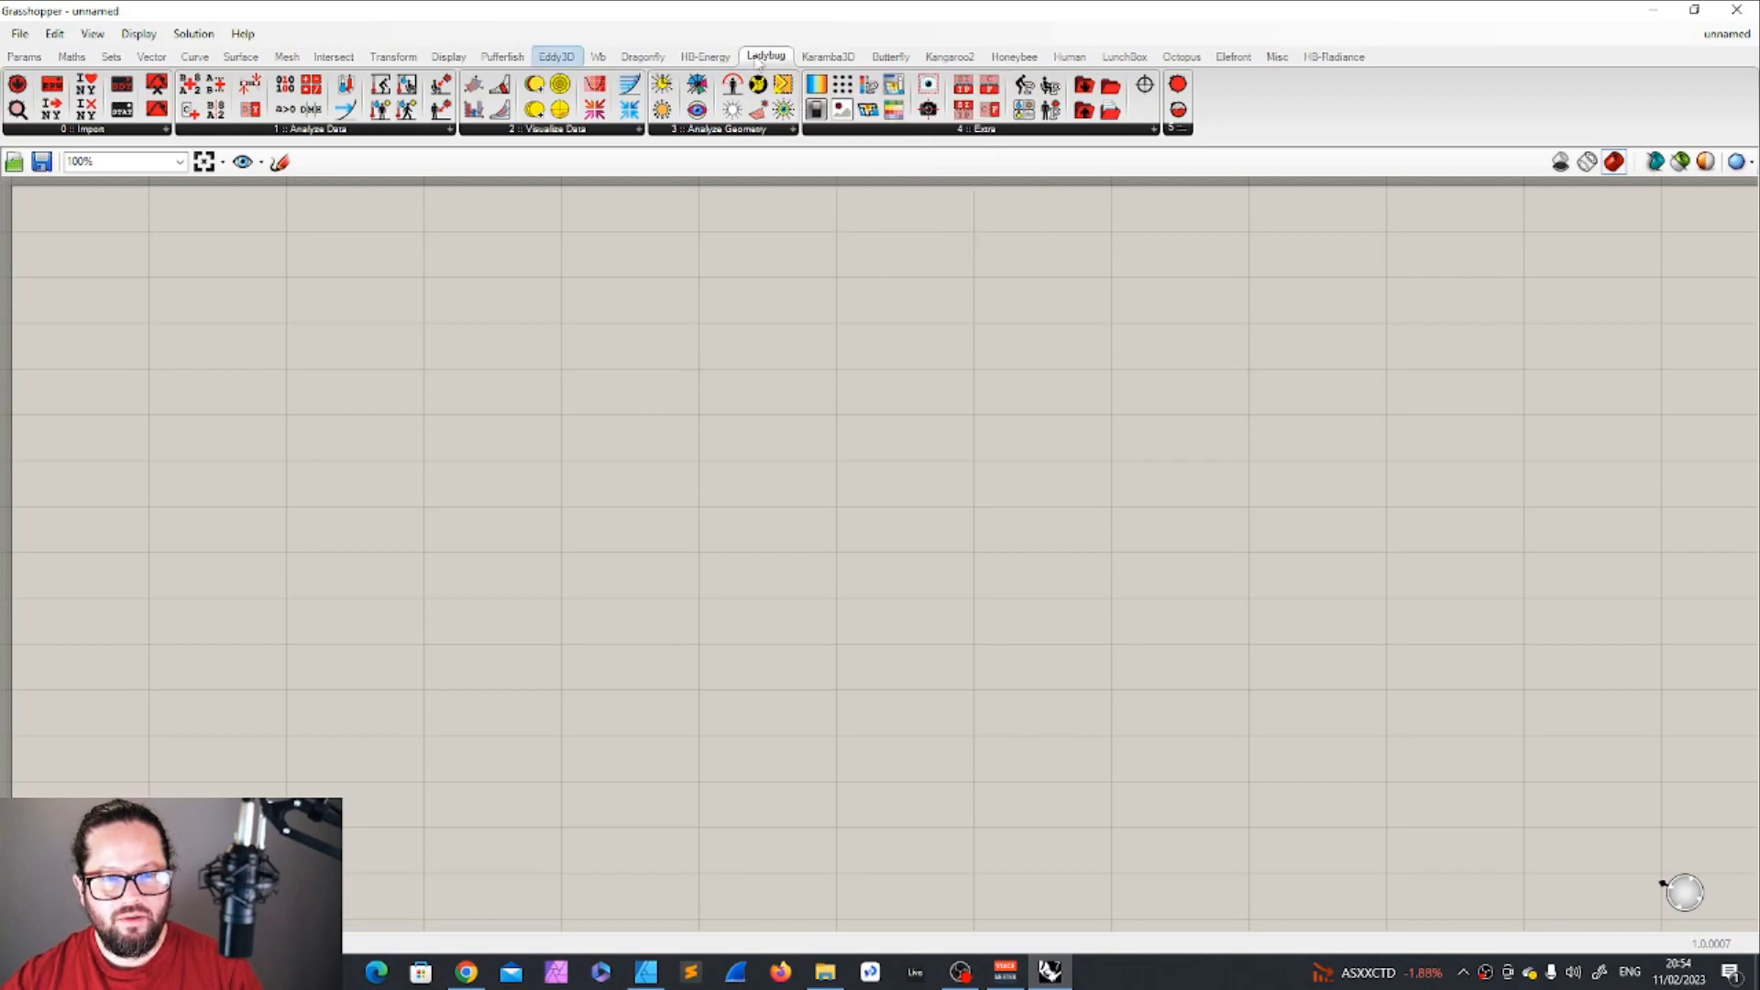
Look through the Honeybee, HB-Radiance, HB-Energy and Dragonfly component sets, as well as Ladybug's Import and Visualize Data groups.
click(1011, 58)
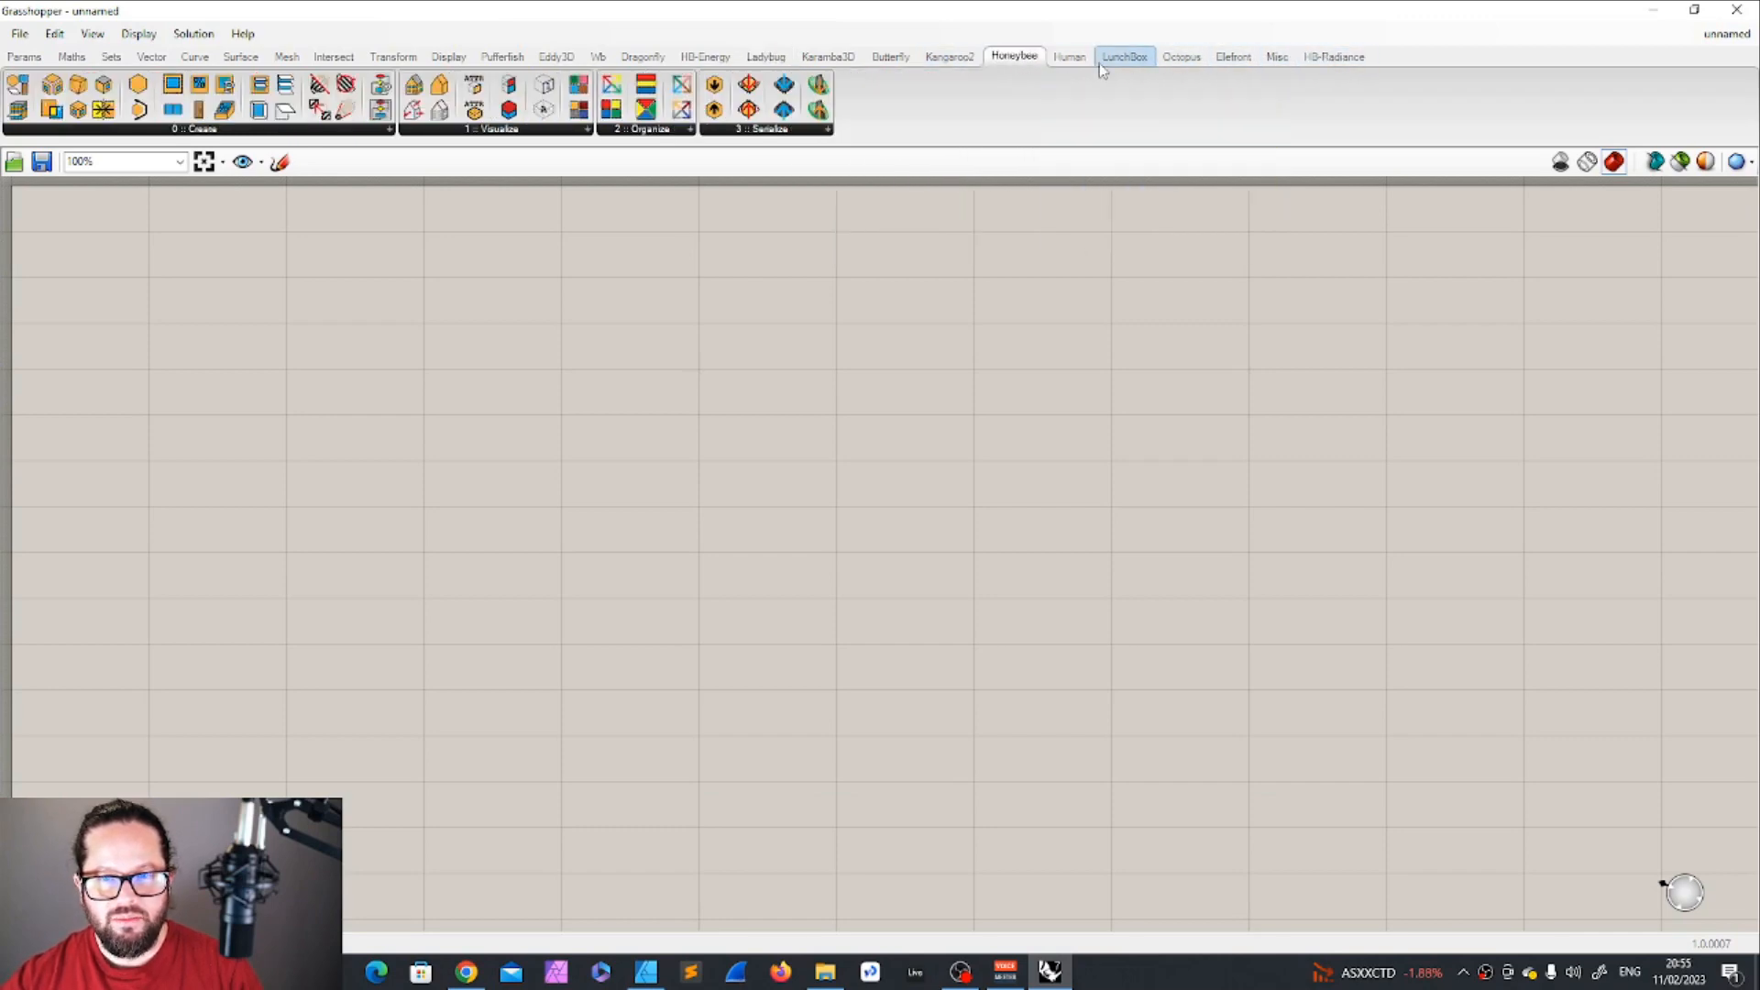
click(1344, 60)
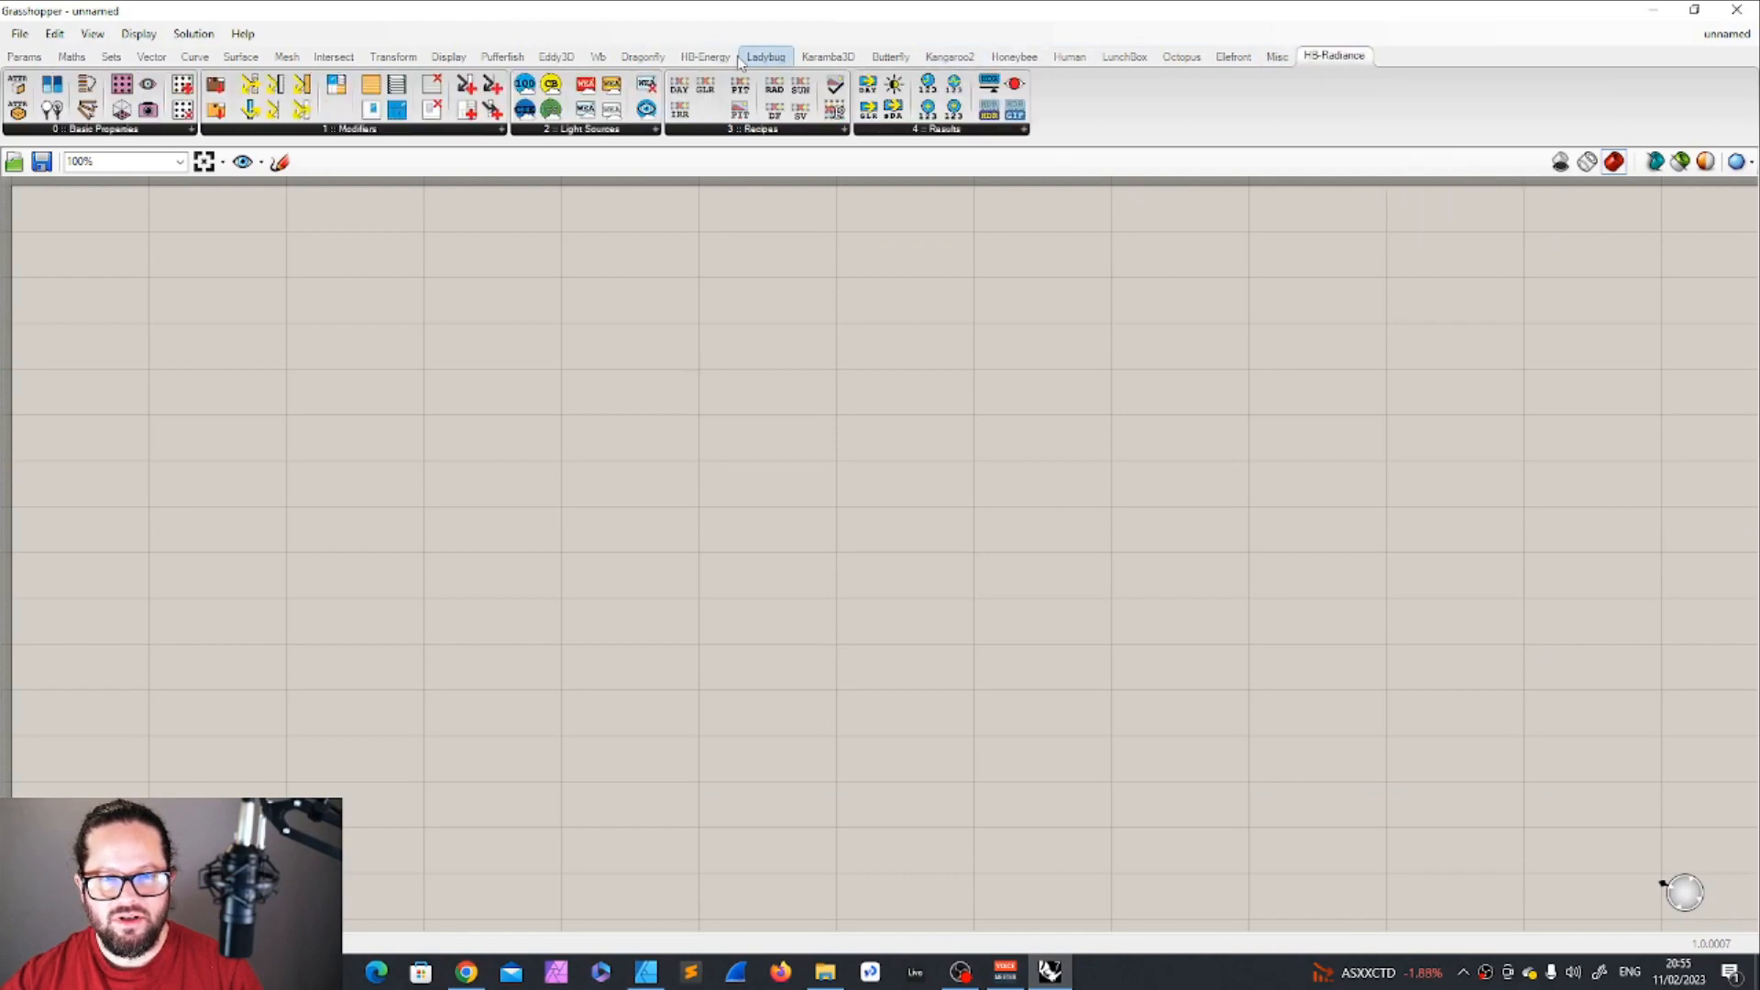
click(705, 57)
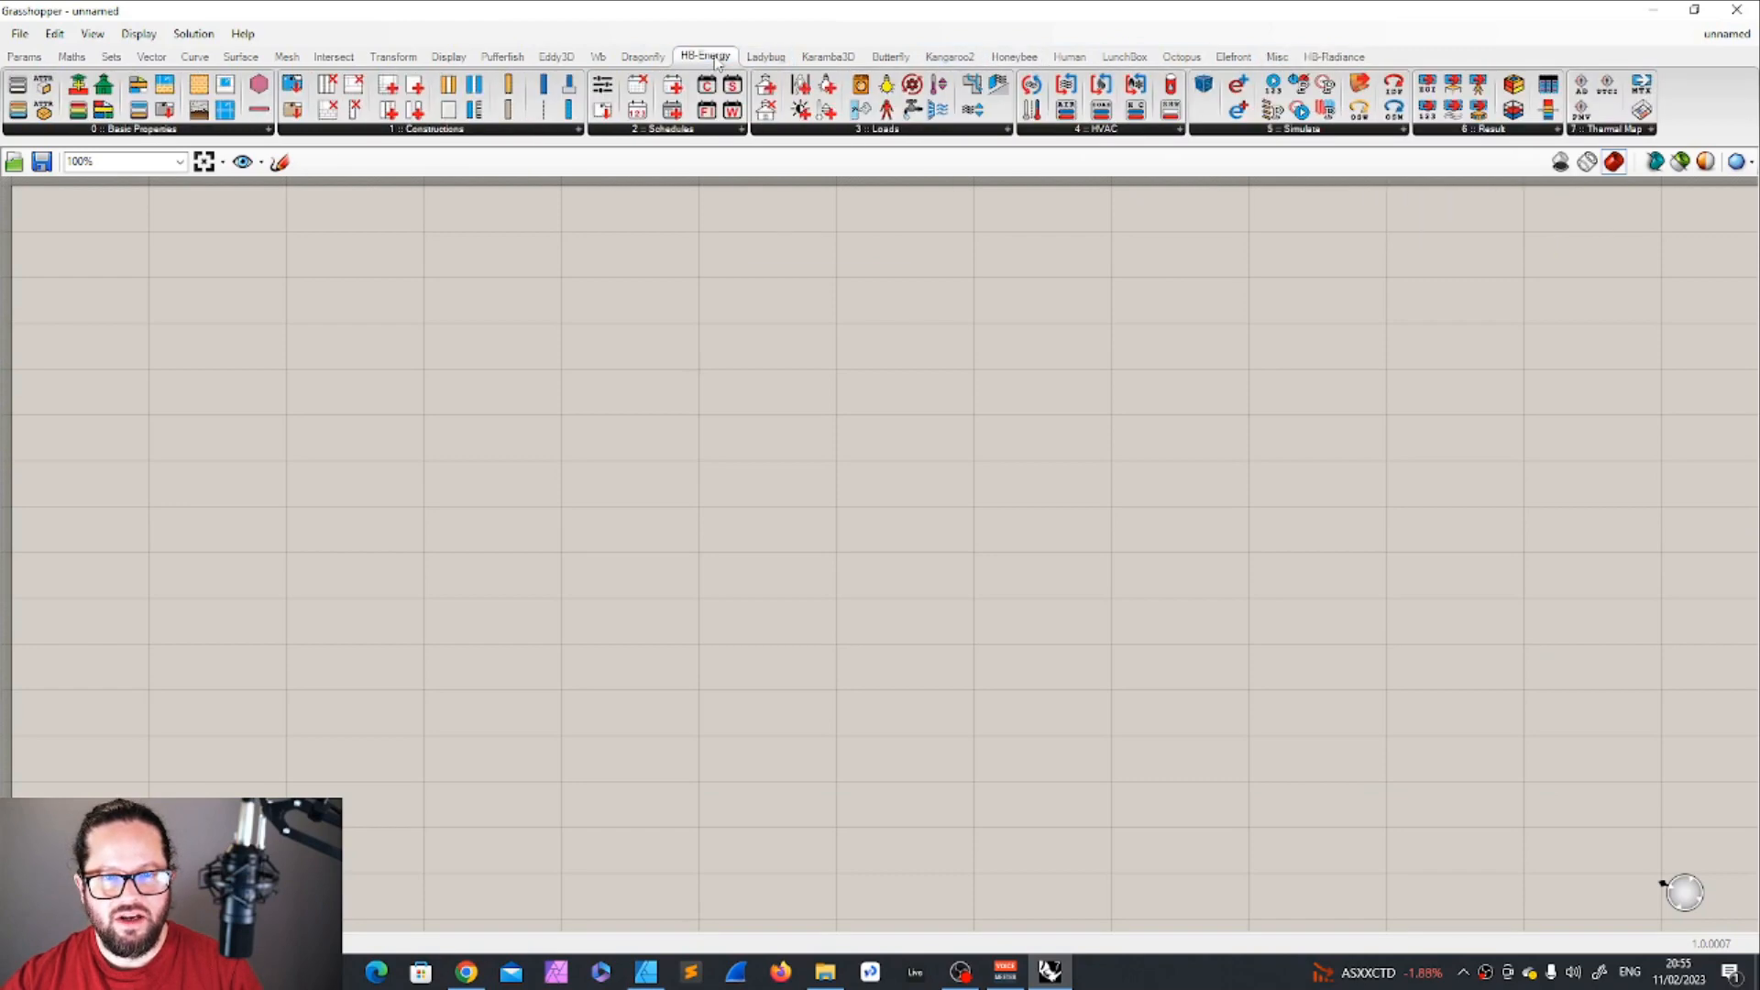
click(647, 57)
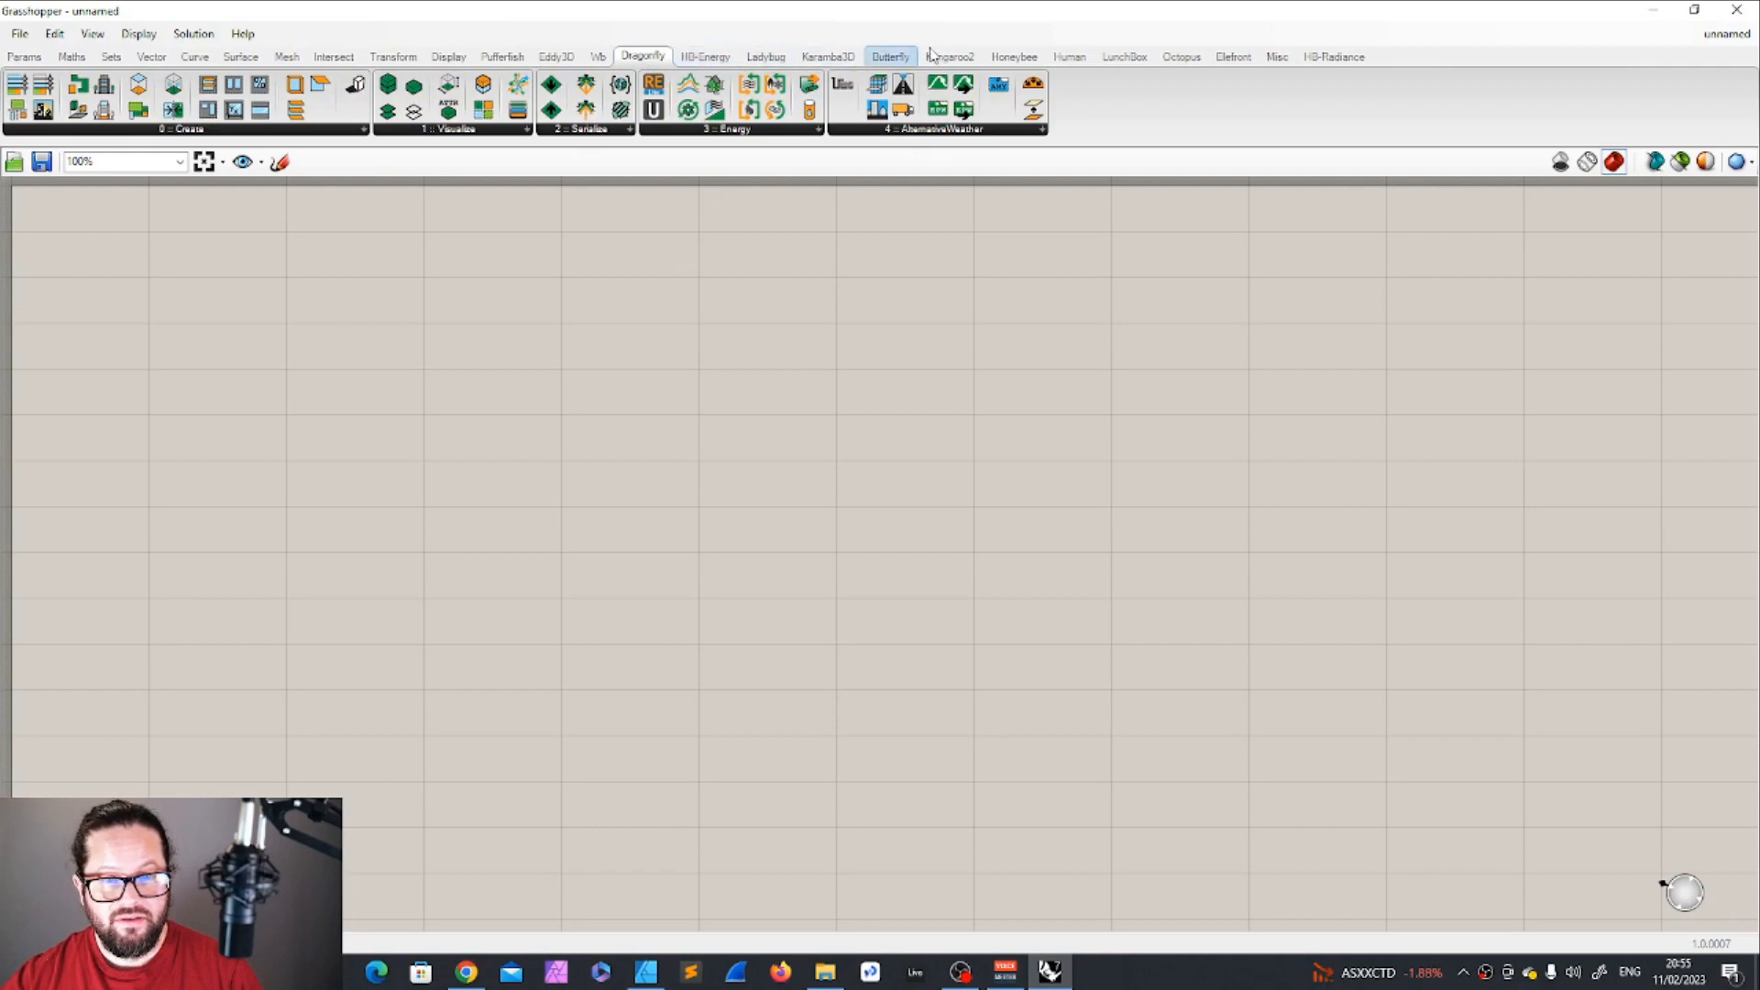
click(766, 57)
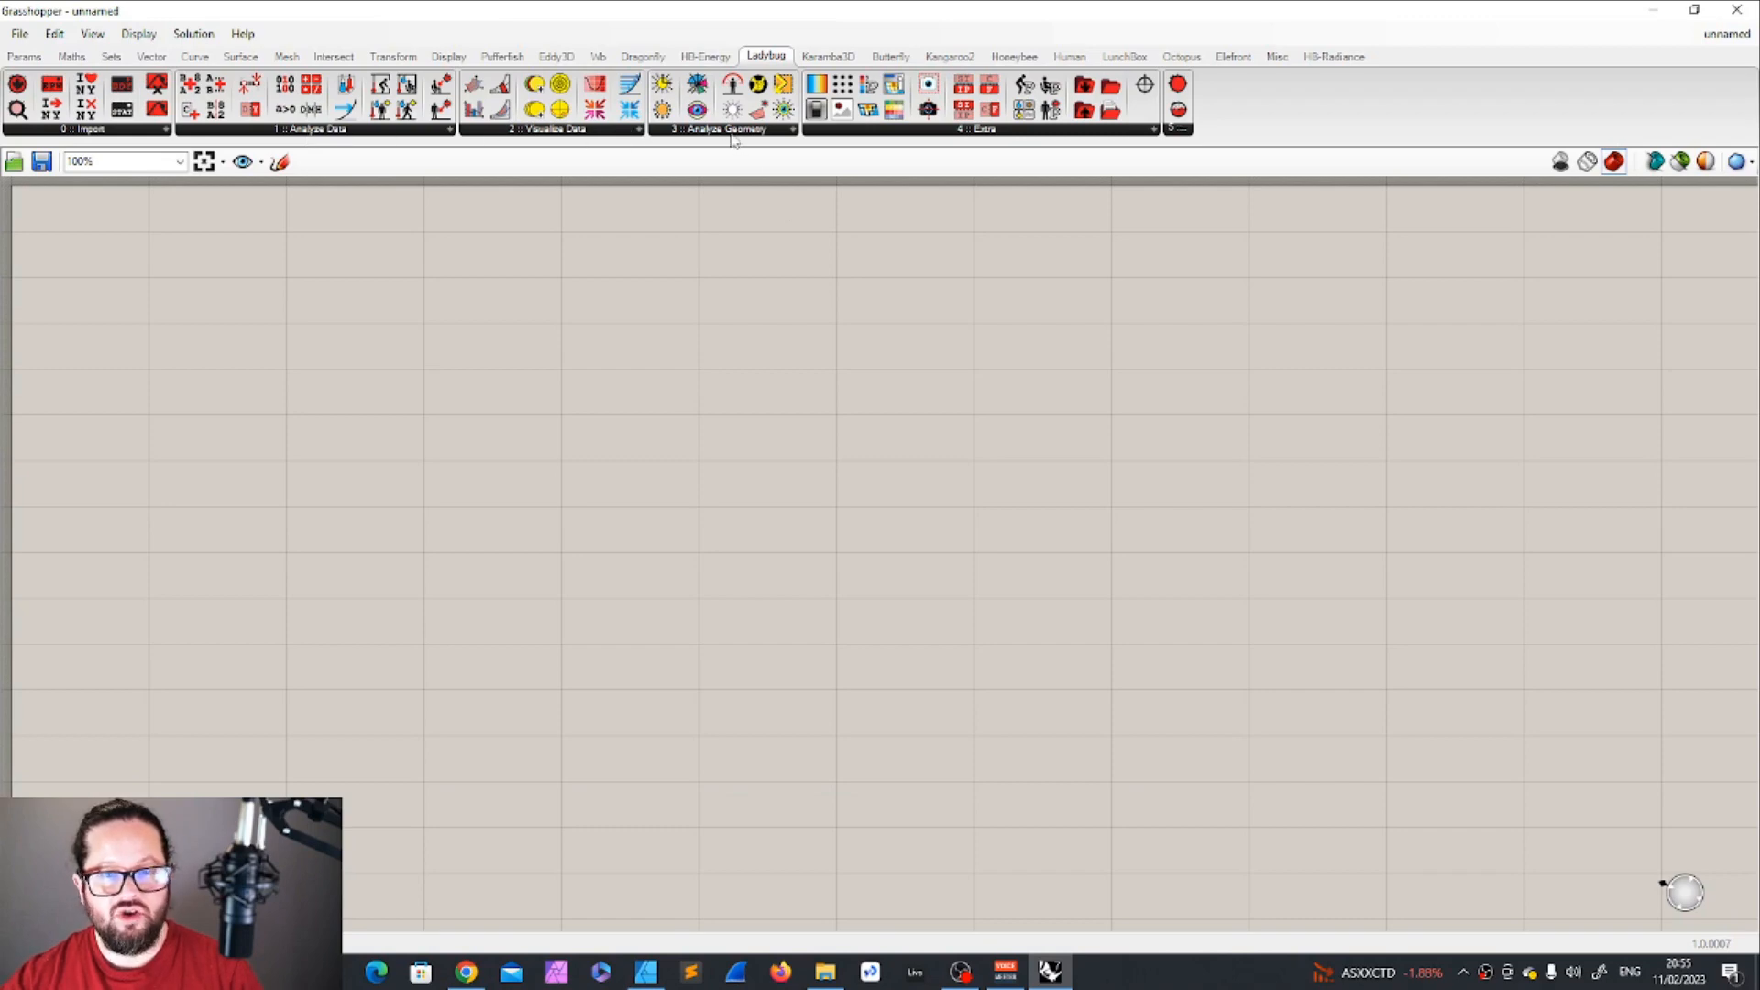
click(1184, 135)
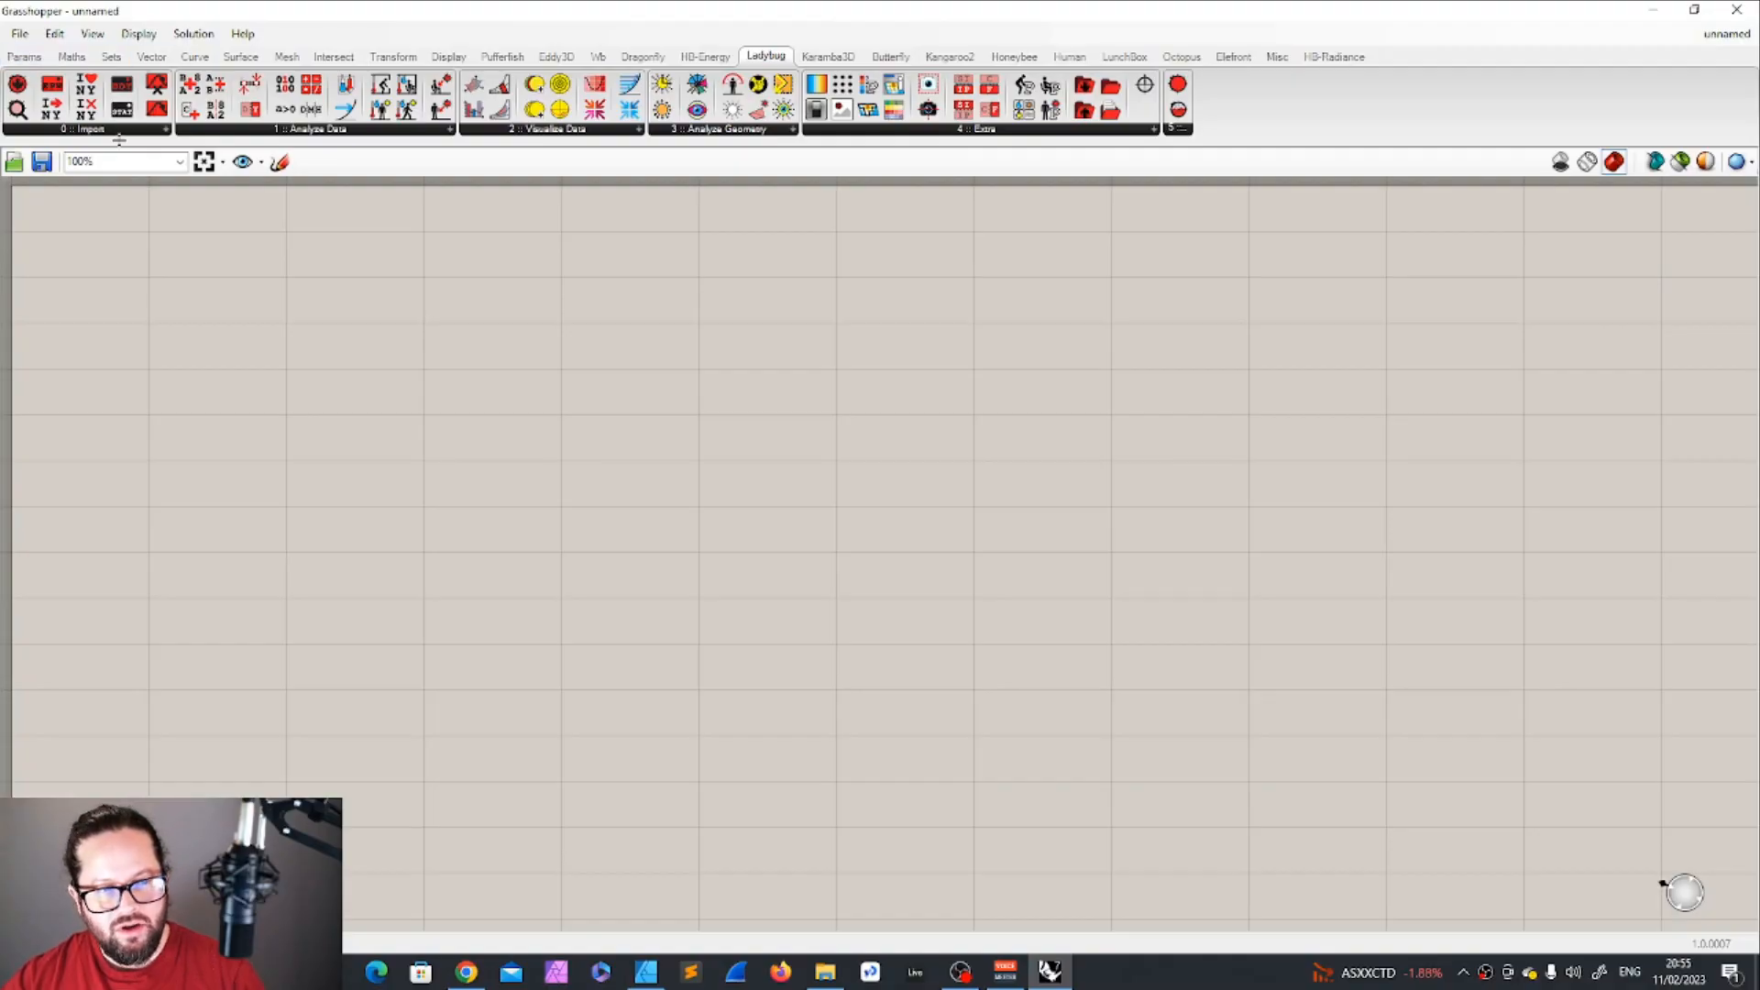
click(103, 135)
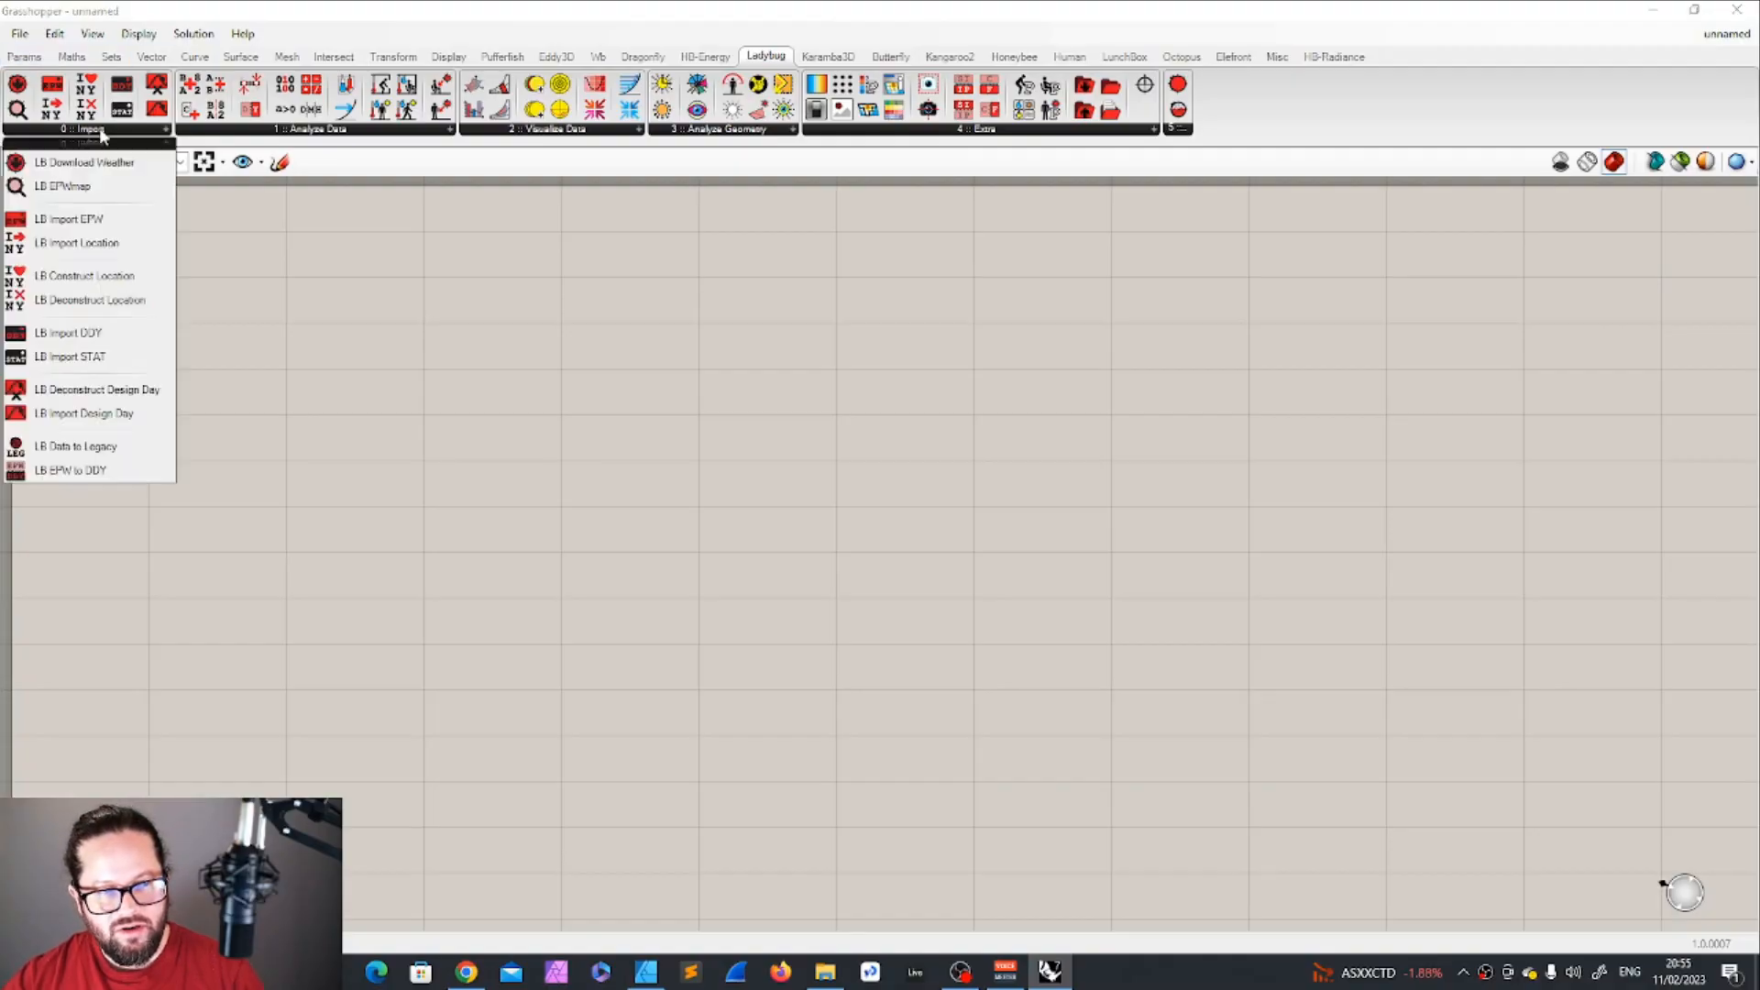
click(558, 134)
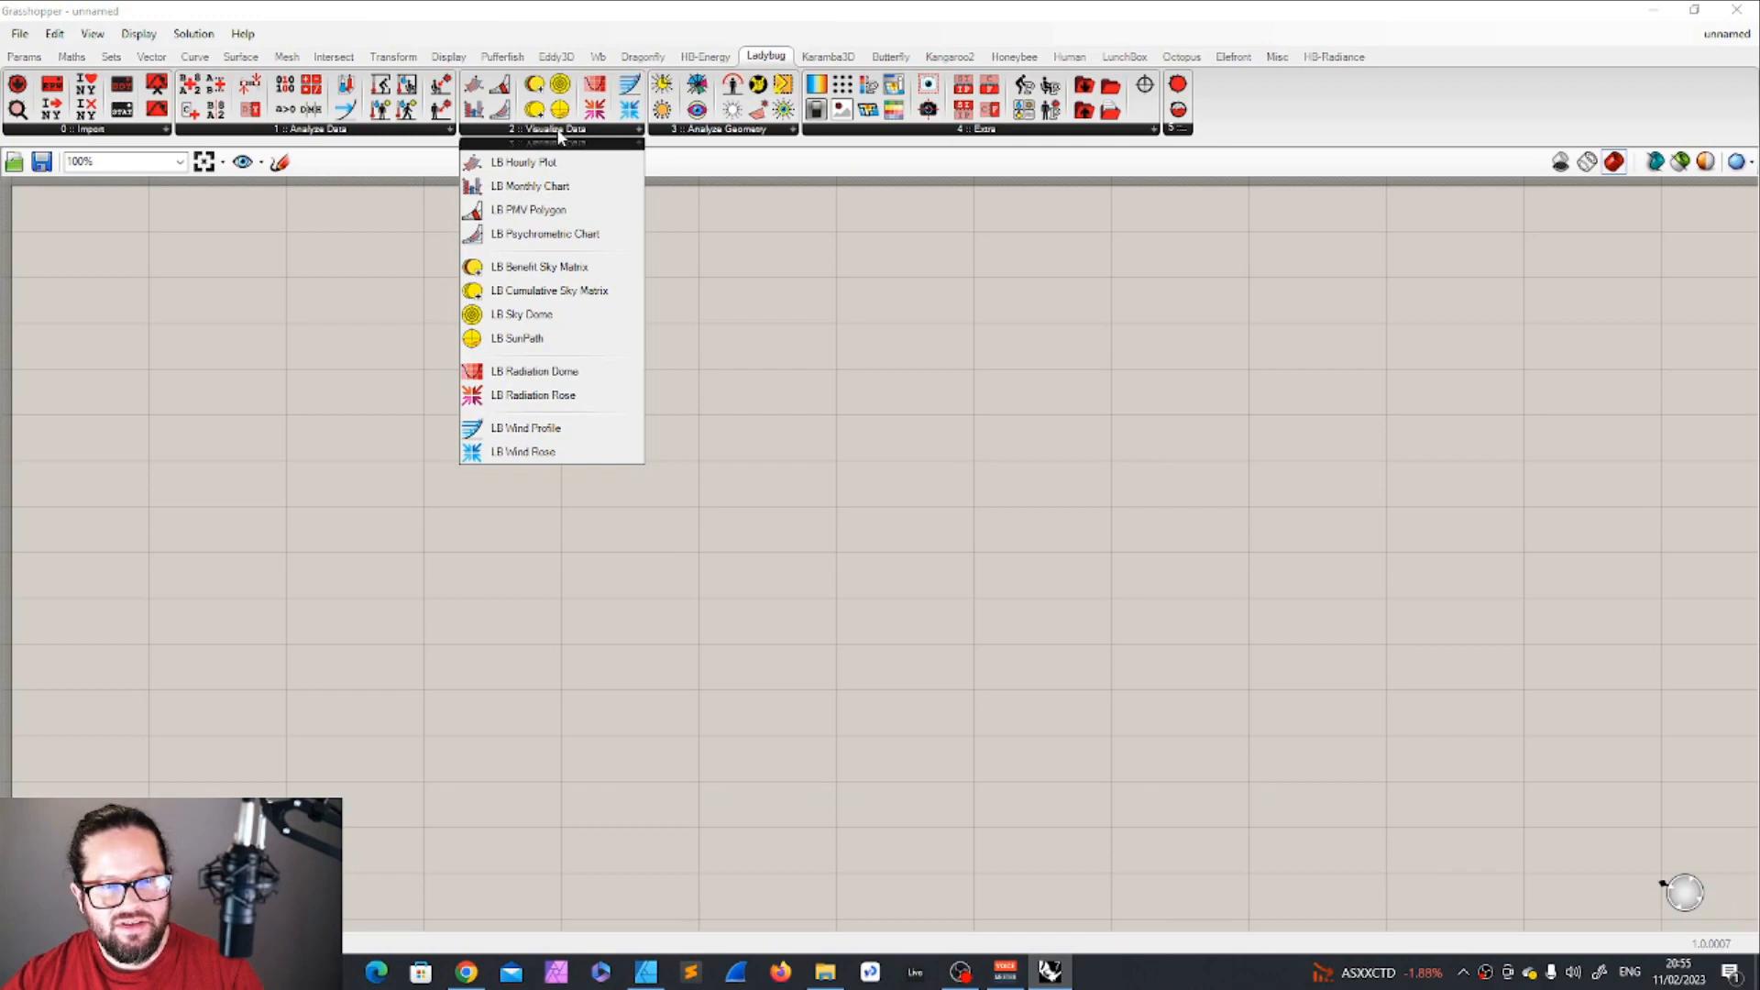
Place Ladybug's LB Download Weather component on the empty canvas, leaving free space above it.
click(97, 134)
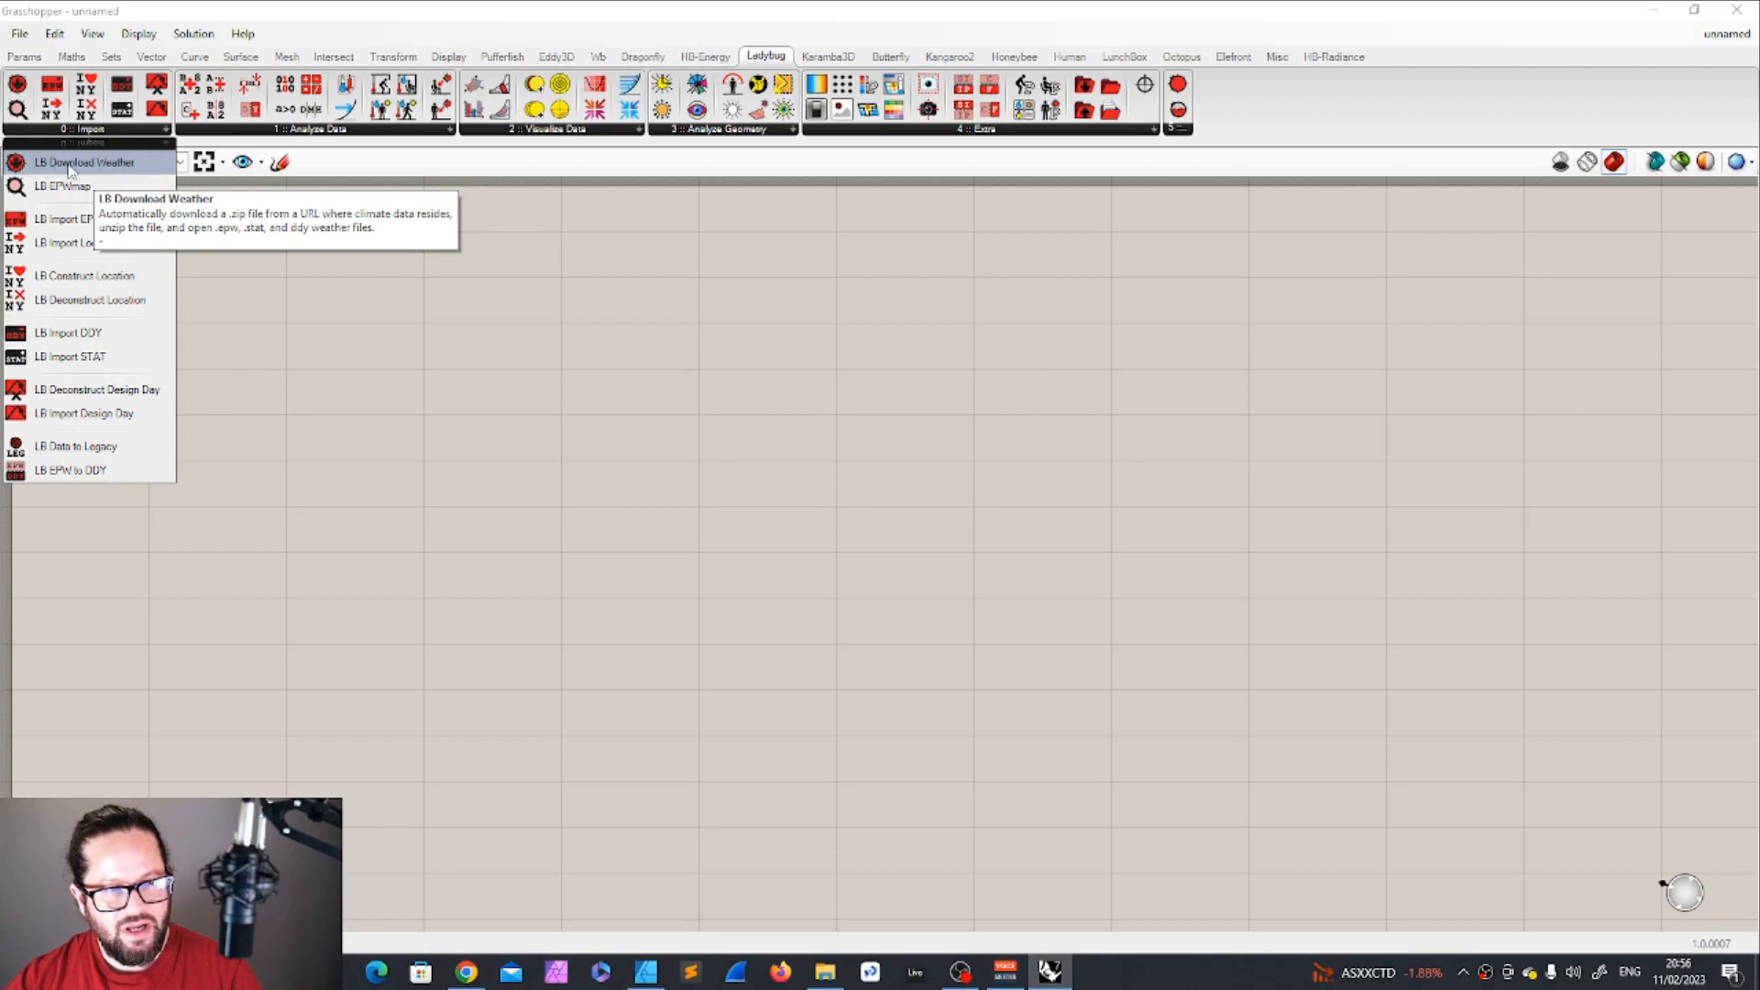
drag(75, 169, 277, 307)
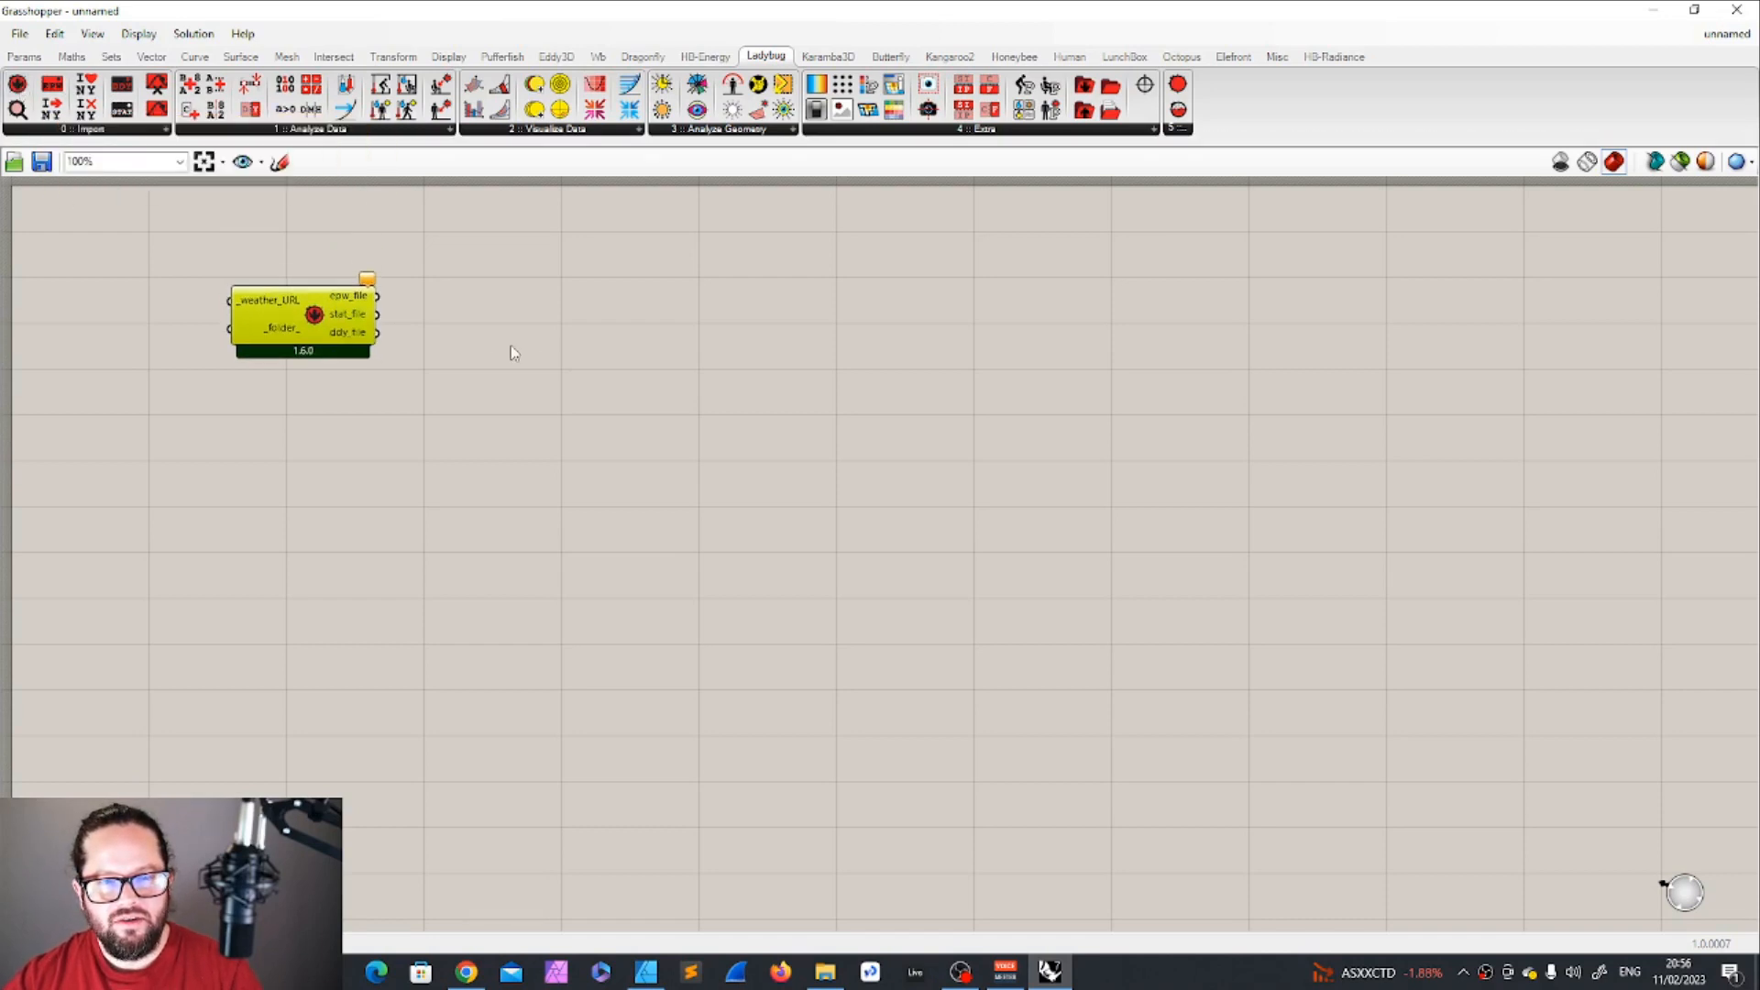
drag(292, 308, 302, 372)
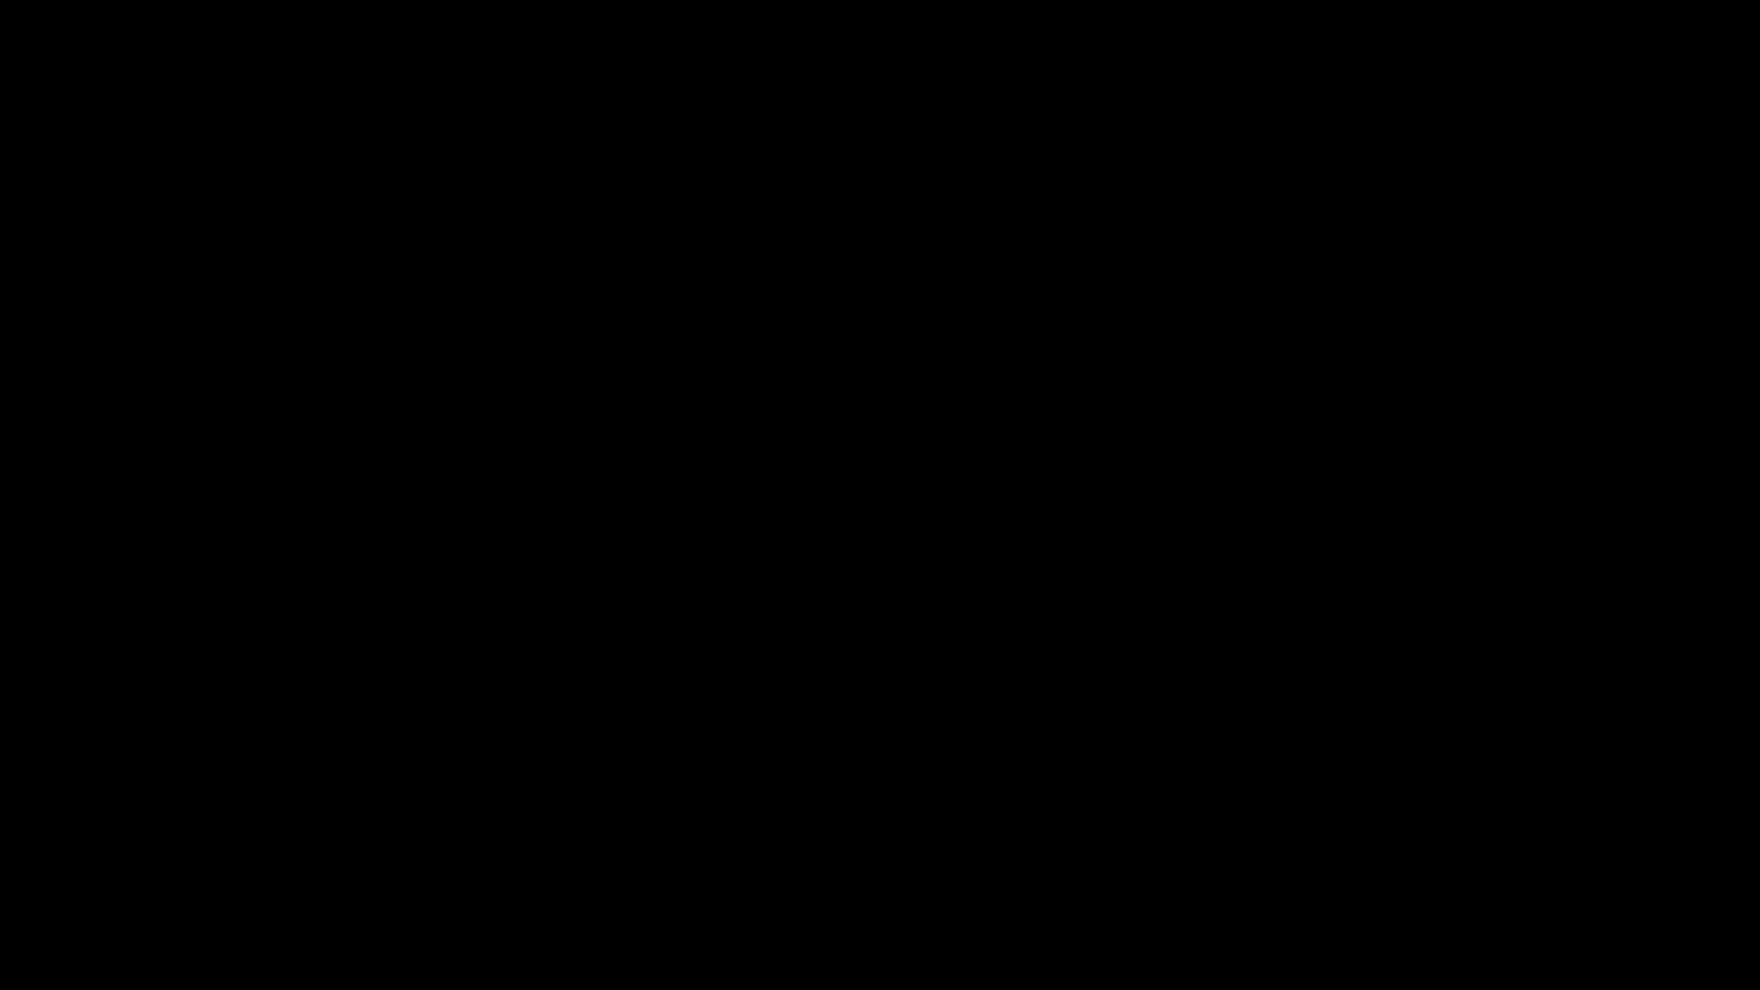
Add Bifocals above LB Download Weather to label components, and shift the weather component clear of it.
click(24, 56)
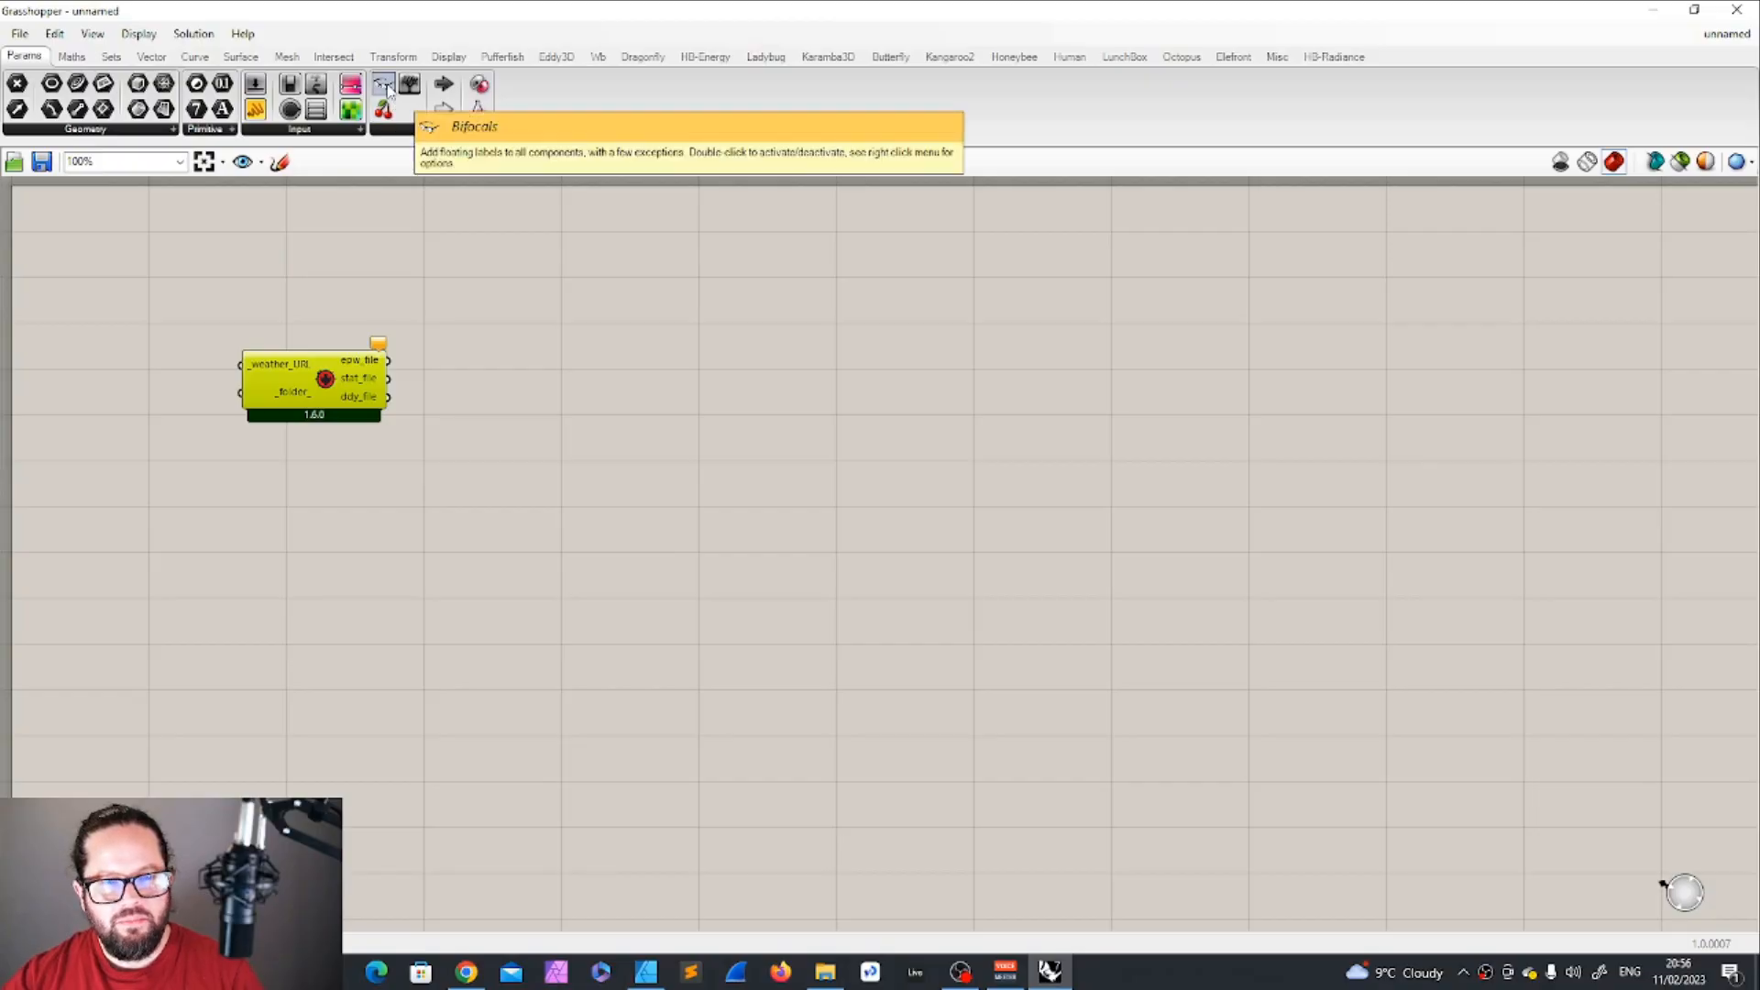
drag(387, 88, 292, 244)
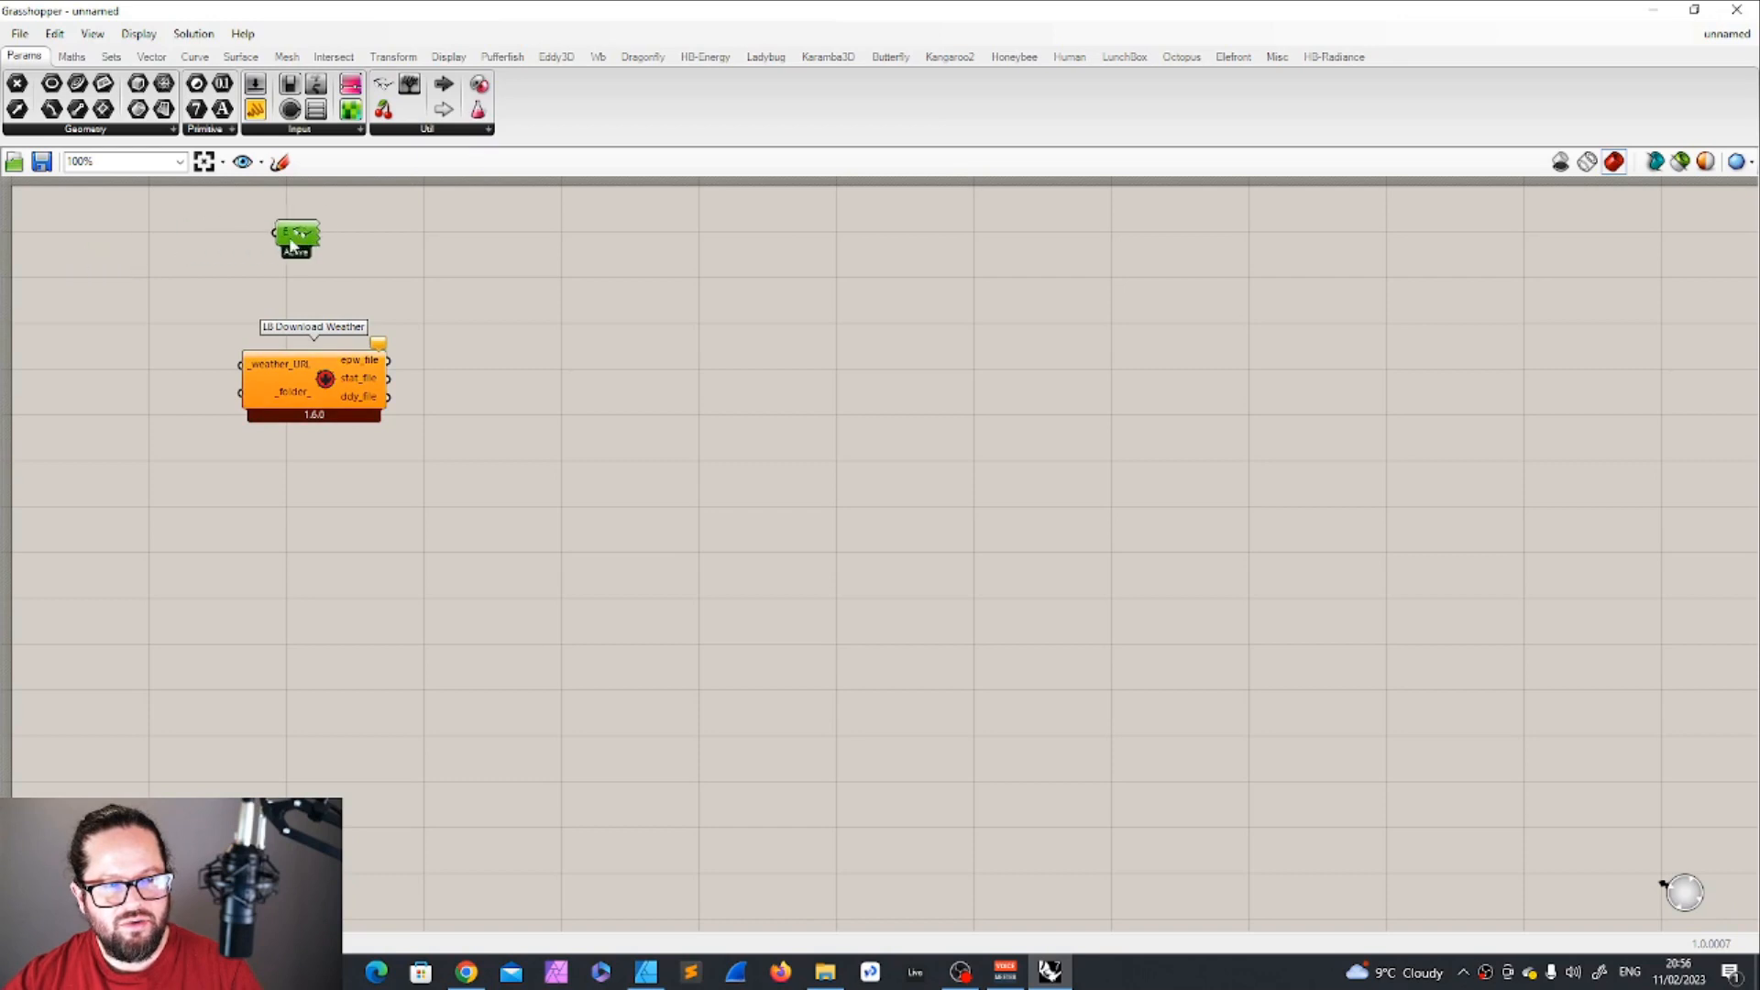
drag(326, 397, 445, 404)
ctrl+alt+click(346, 382)
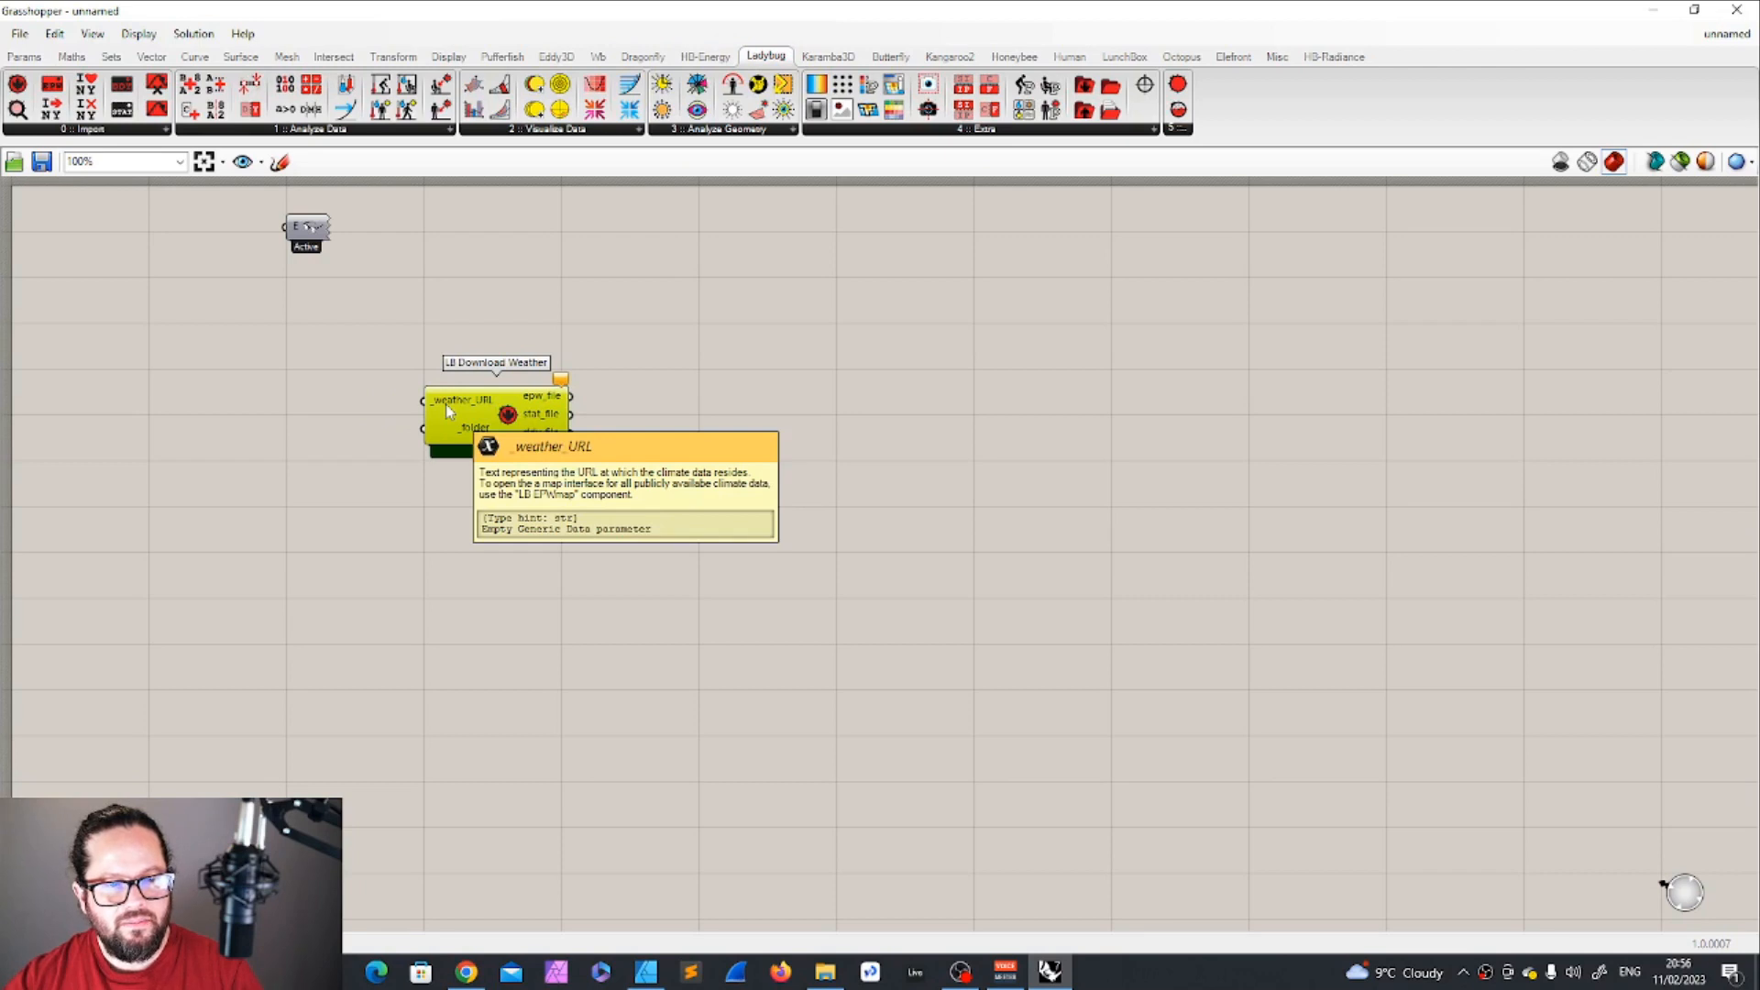
drag(473, 409, 502, 444)
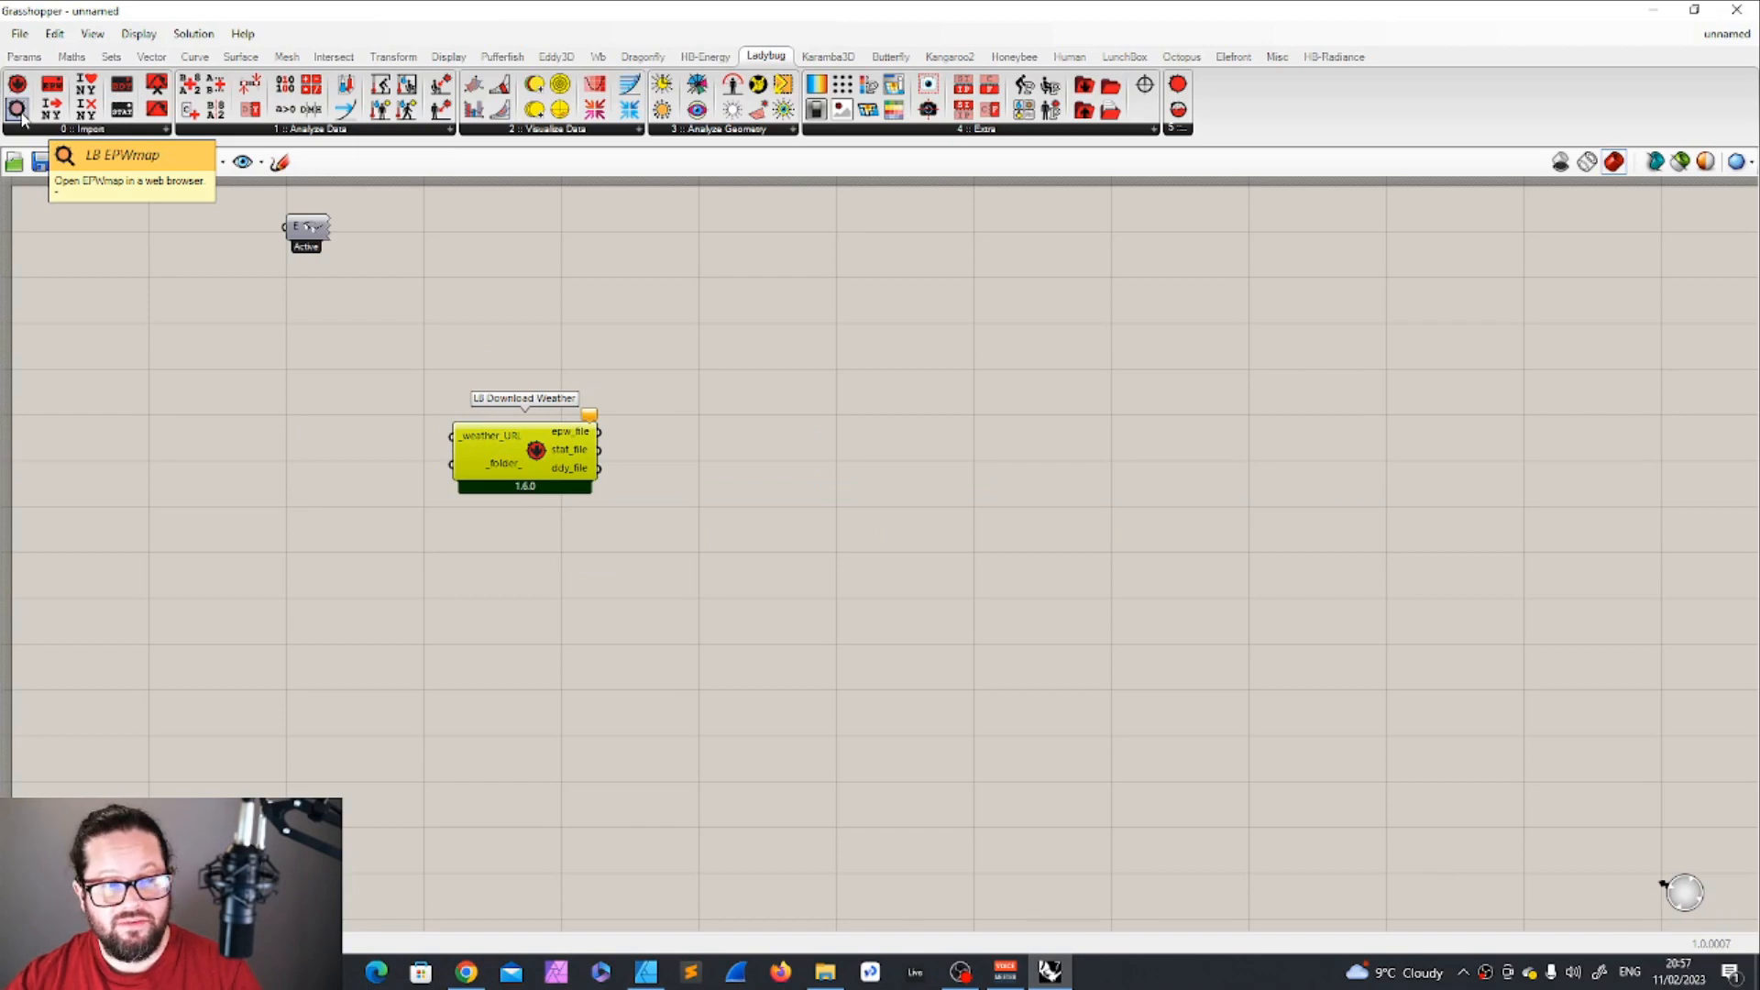
Place the LB EPWmap component and arrange it directly above LB Download Weather.
drag(17, 109, 426, 343)
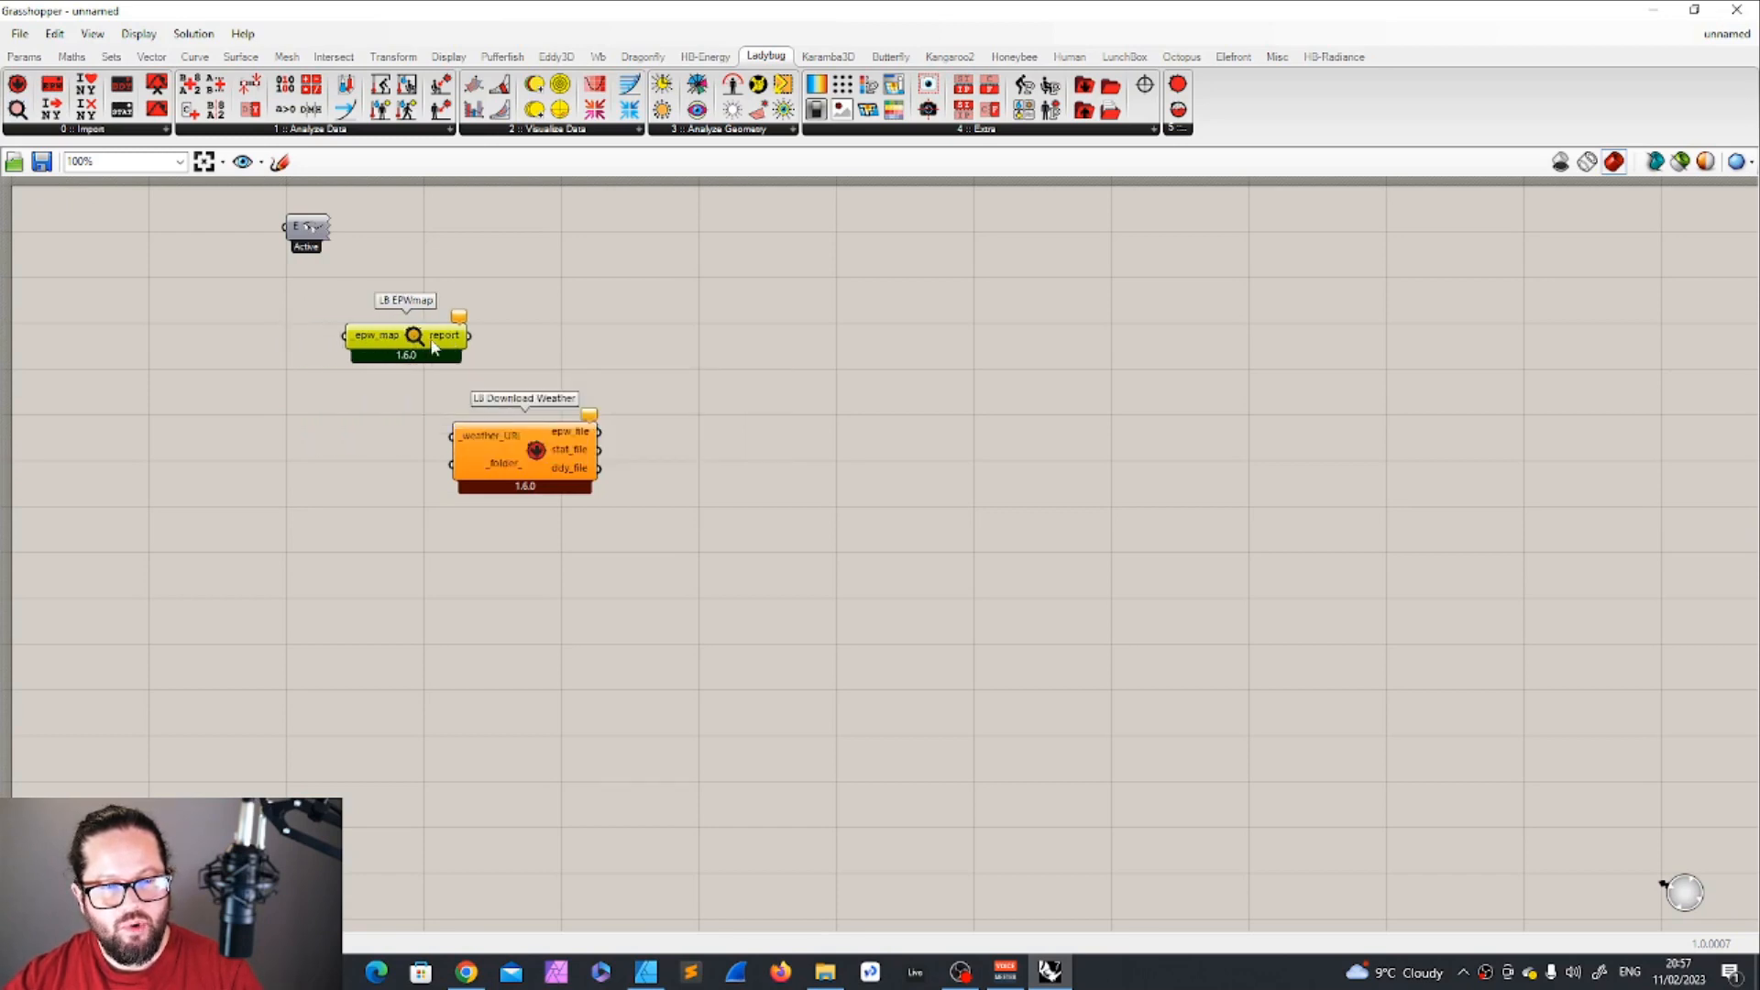
drag(439, 343, 496, 334)
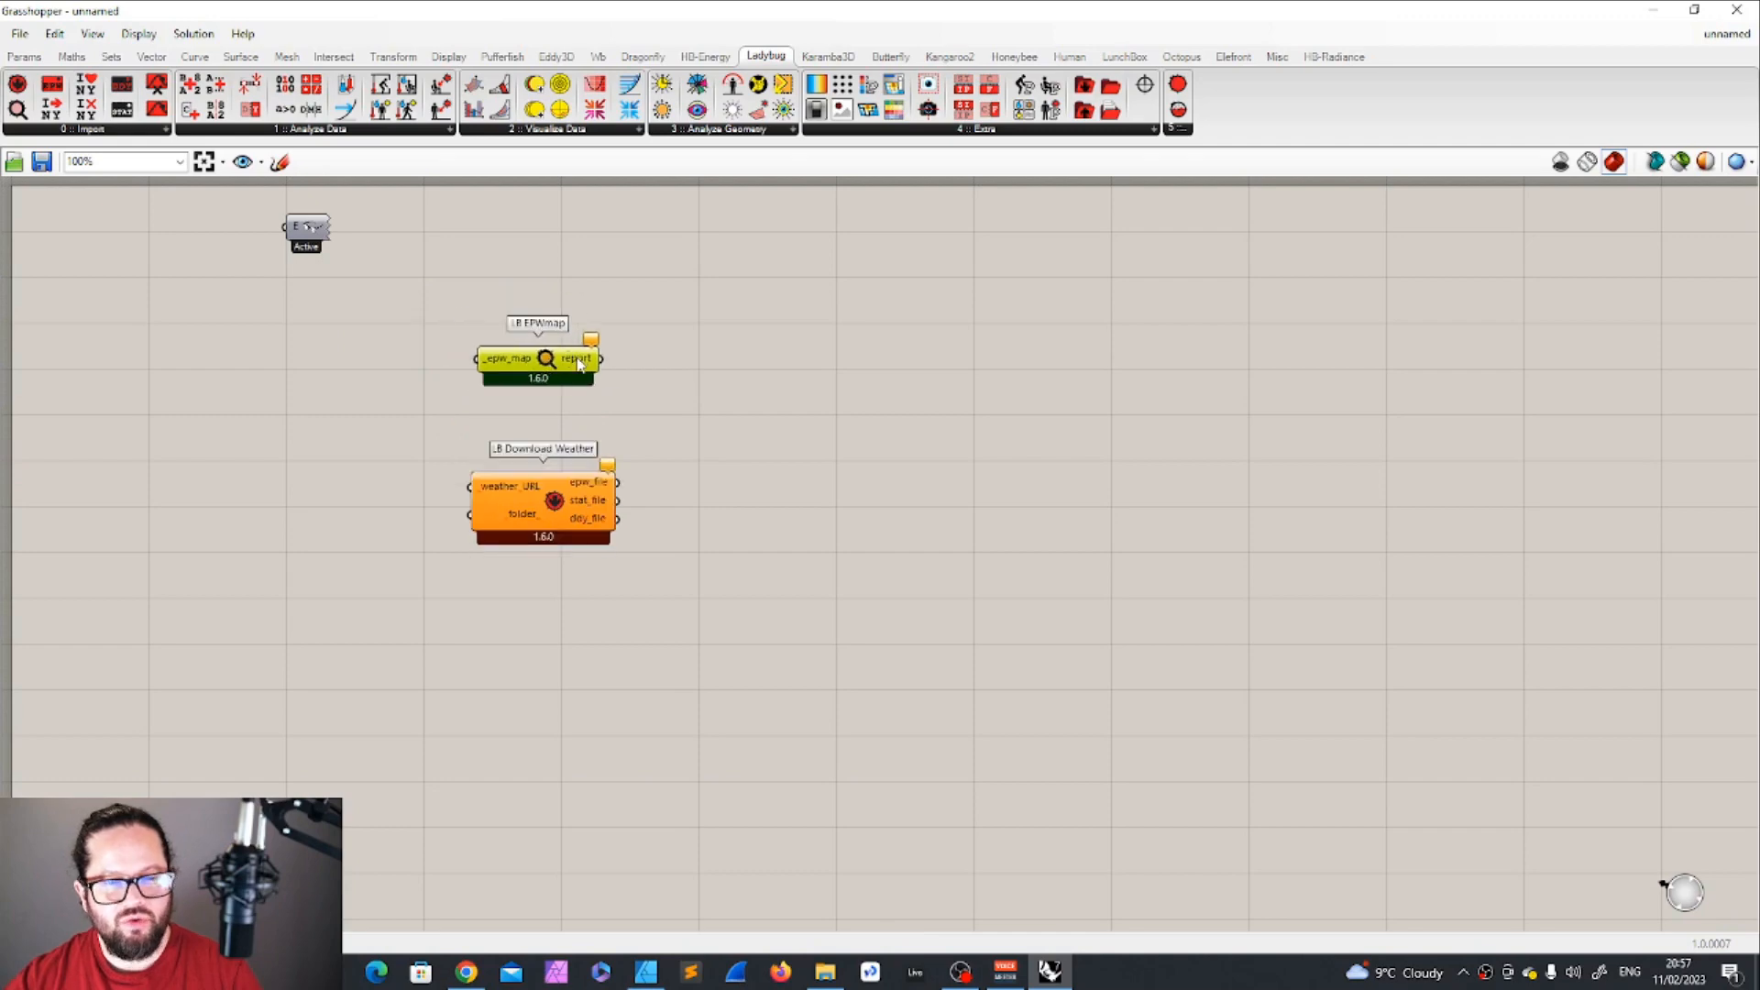
drag(584, 357, 486, 386)
click(661, 369)
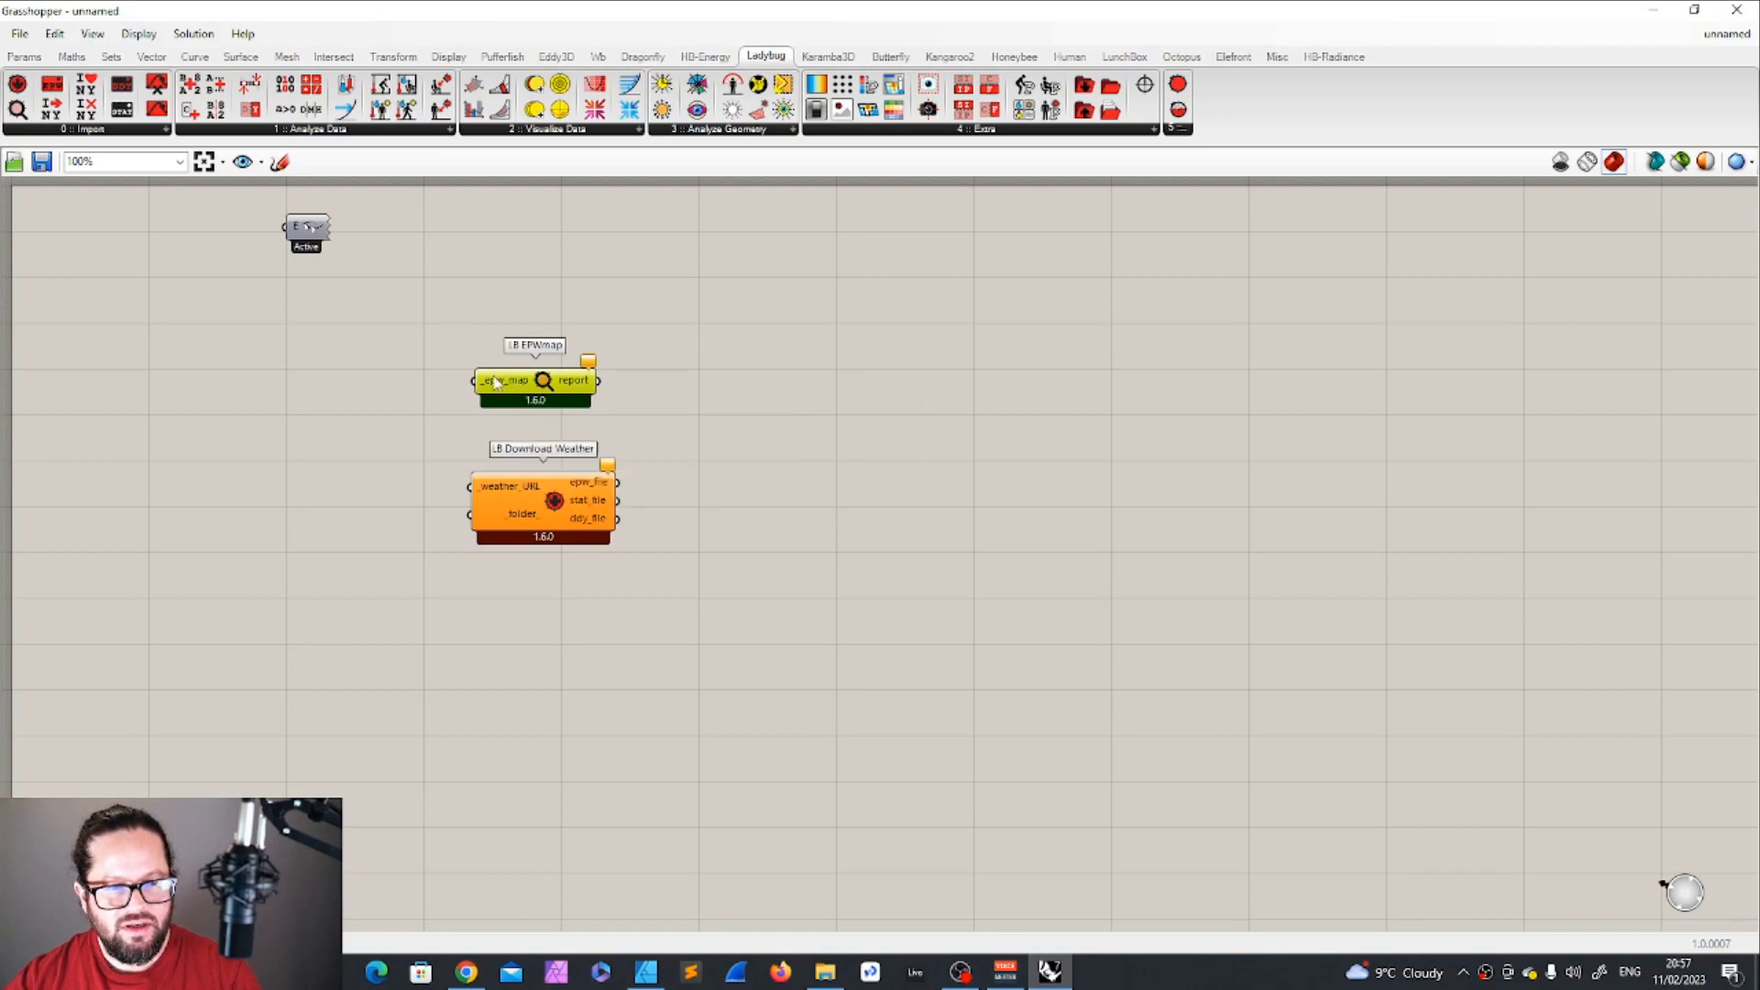
Store the value True directly in the _epw_map input of LB EPWmap.
mouse_move(495, 383)
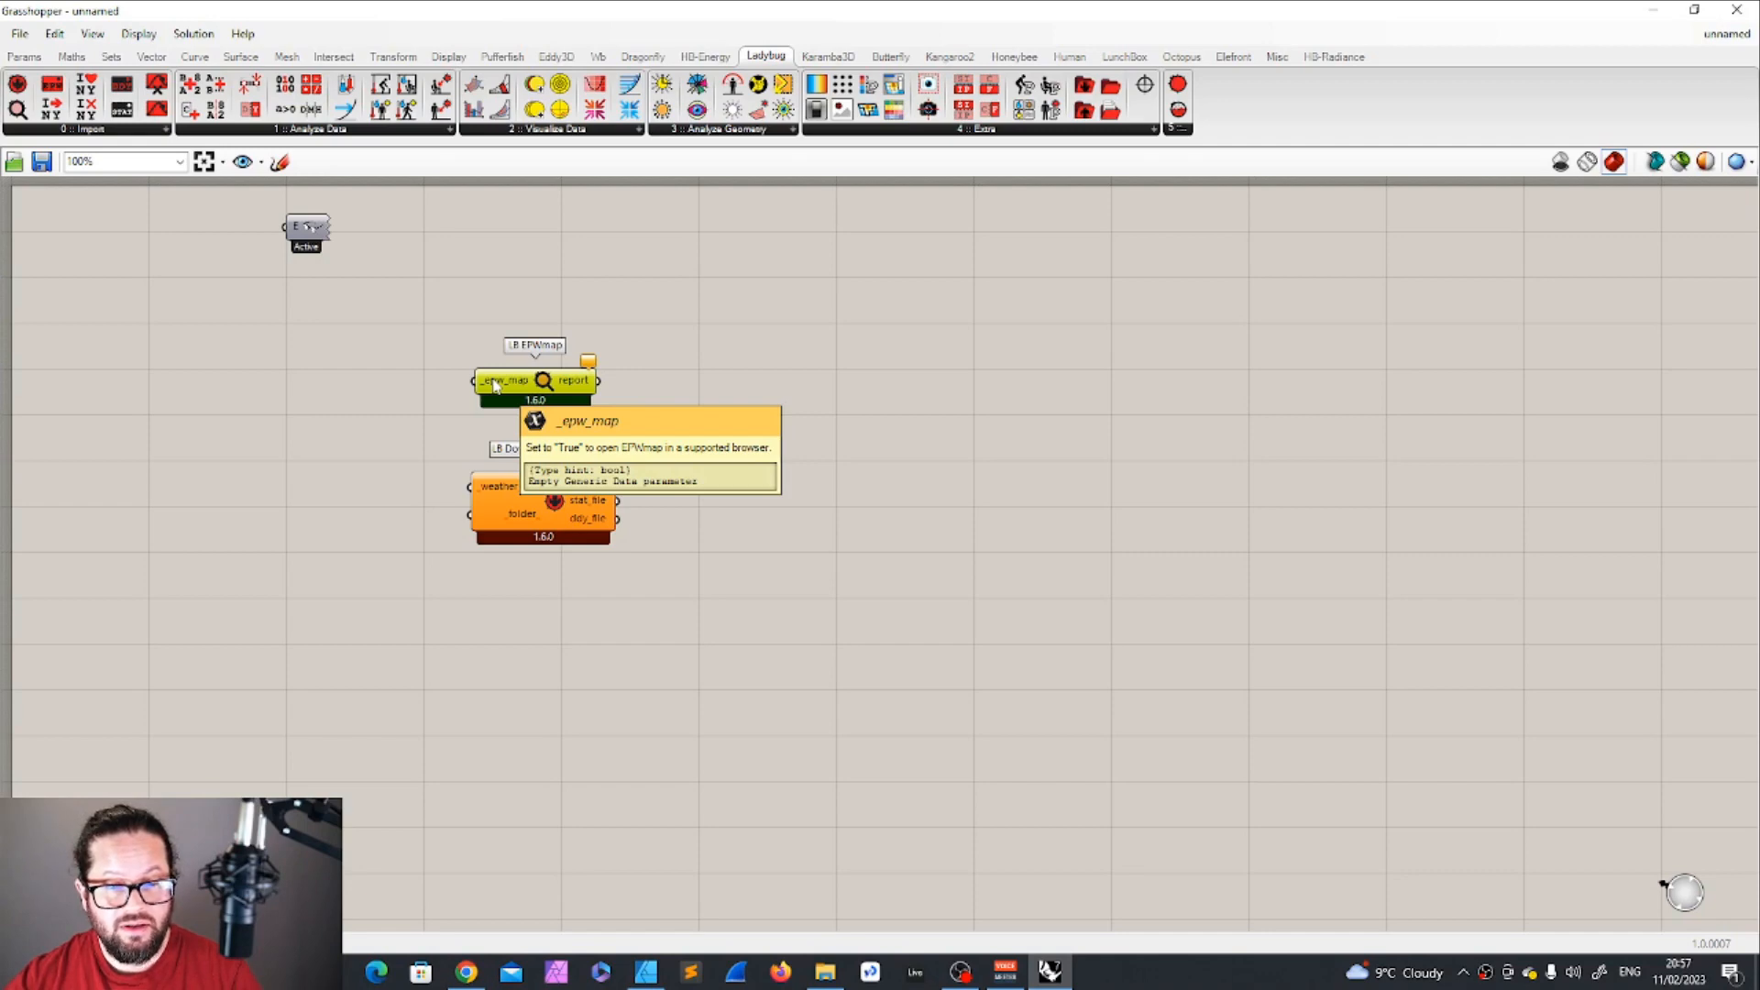
right_click(495, 384)
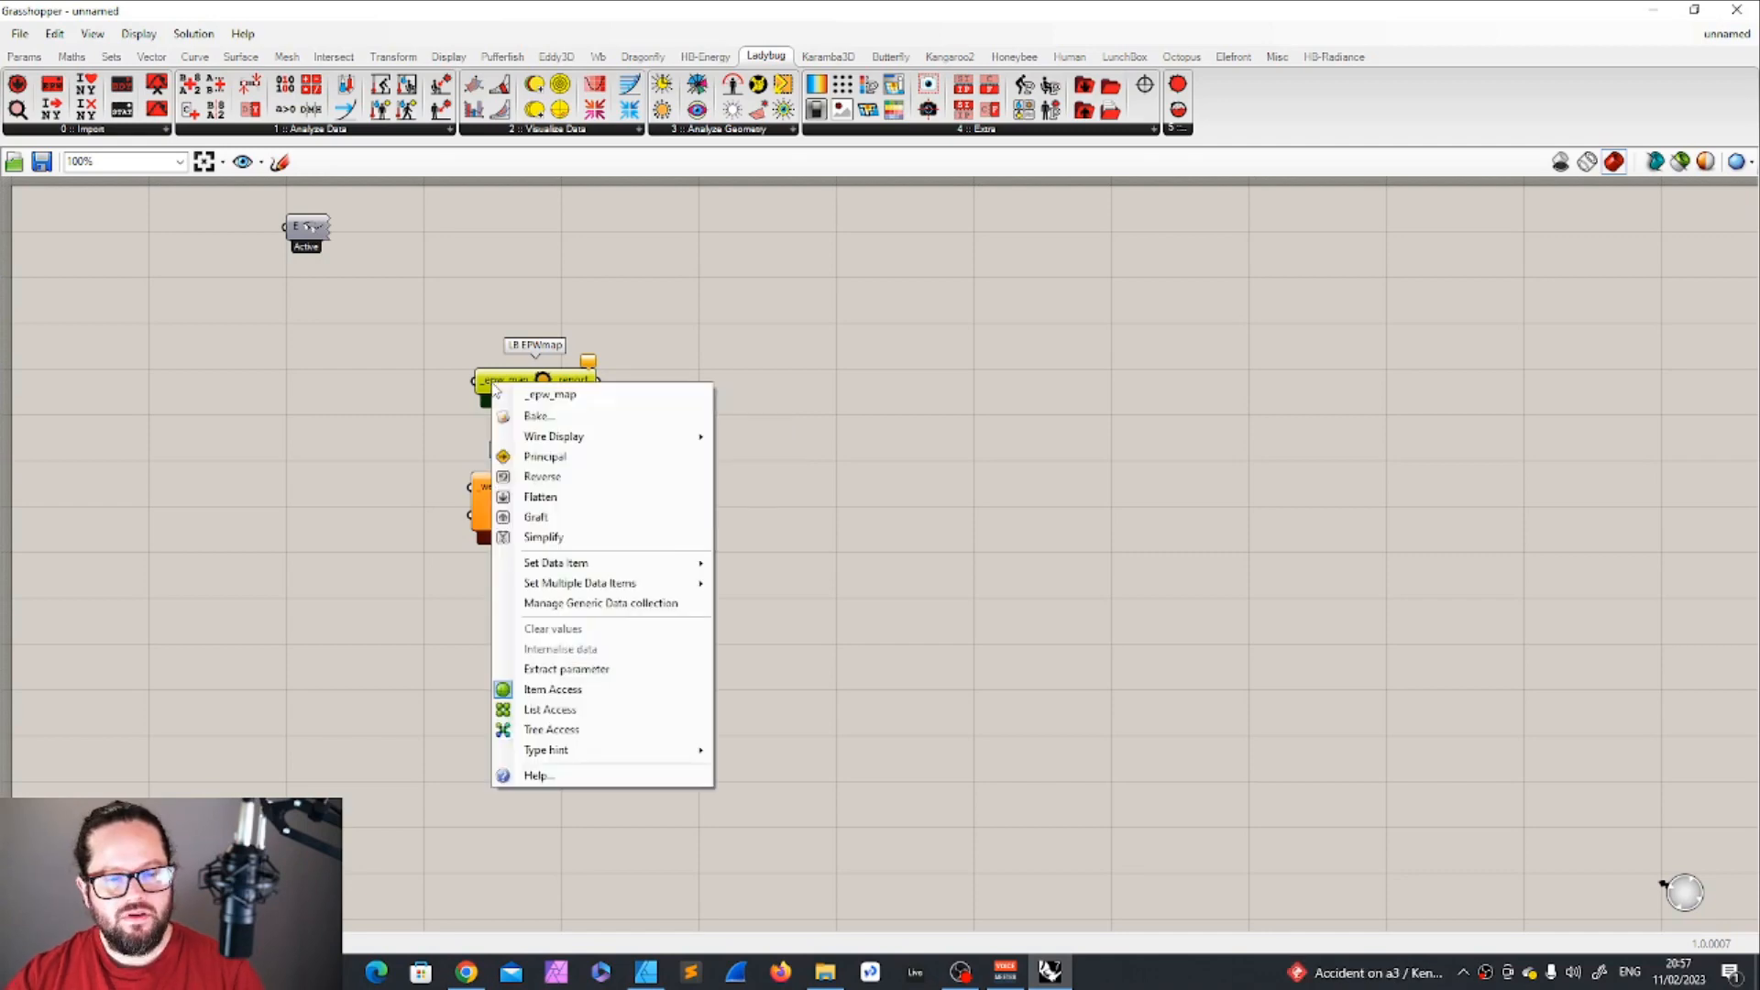
mouse_move(621, 569)
text(True)
click(786, 588)
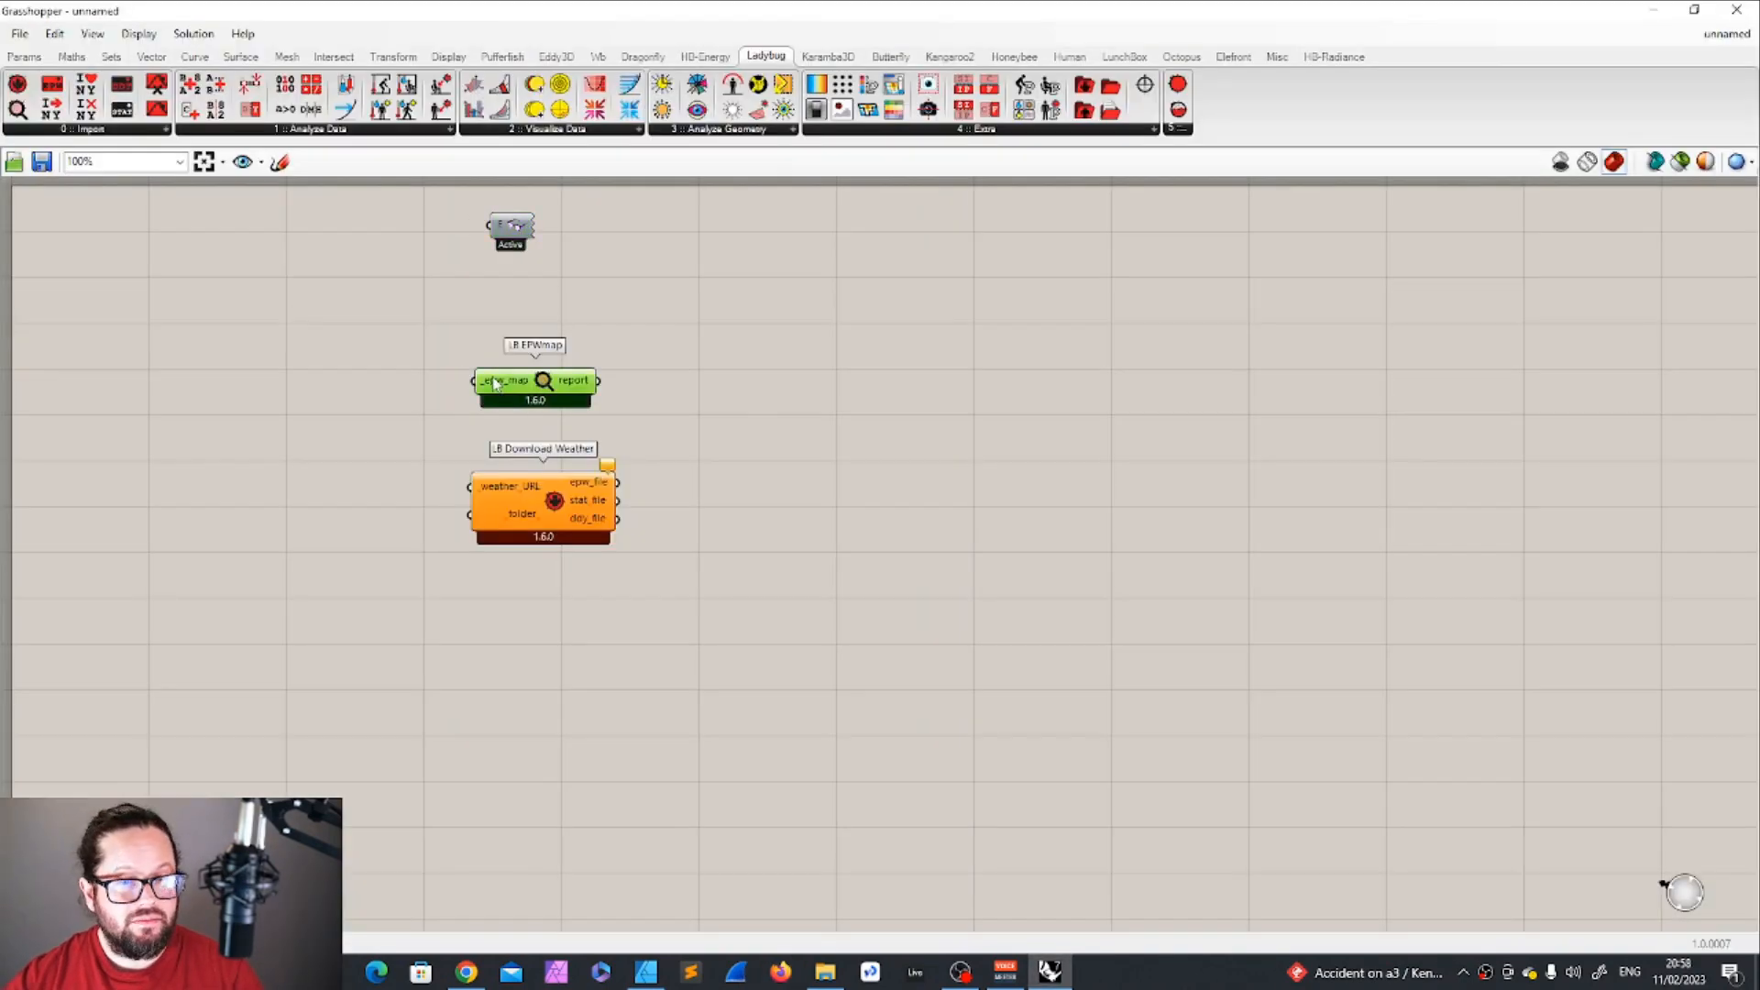
right_click(495, 383)
click(907, 411)
Wire a new Boolean Toggle into the _epw_map input of LB EPWmap and set it to True.
double_click(879, 415)
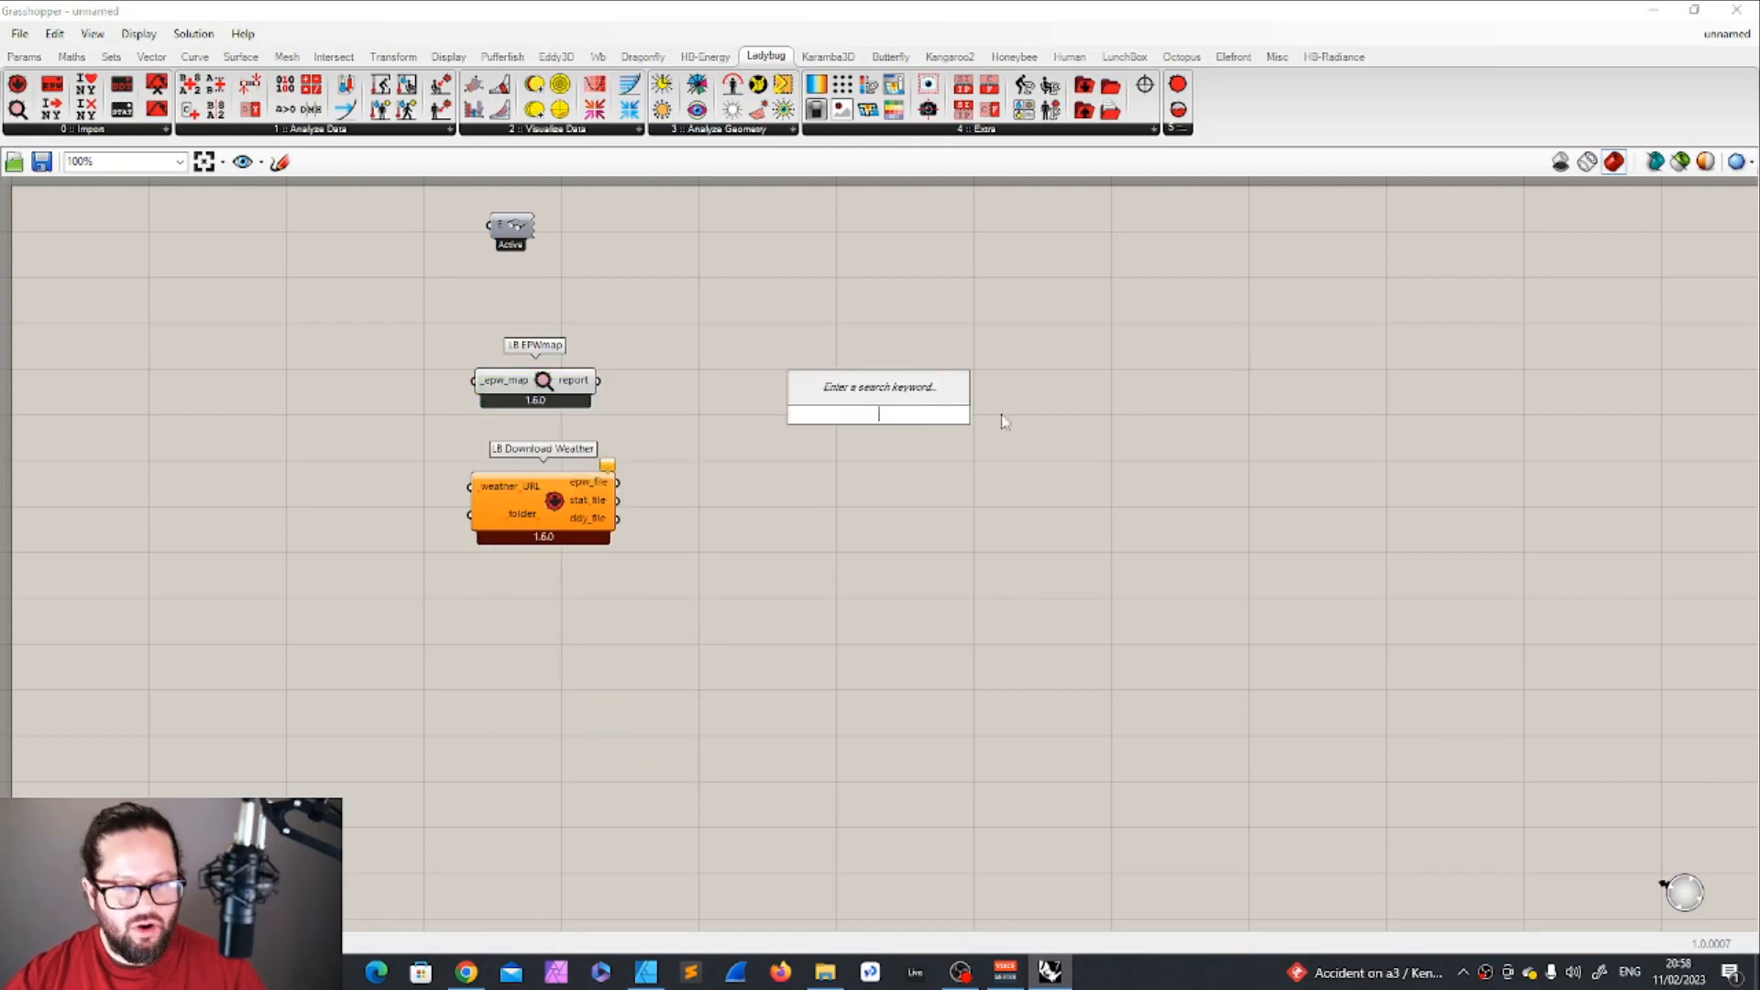
text(t)
key(BackSpace)
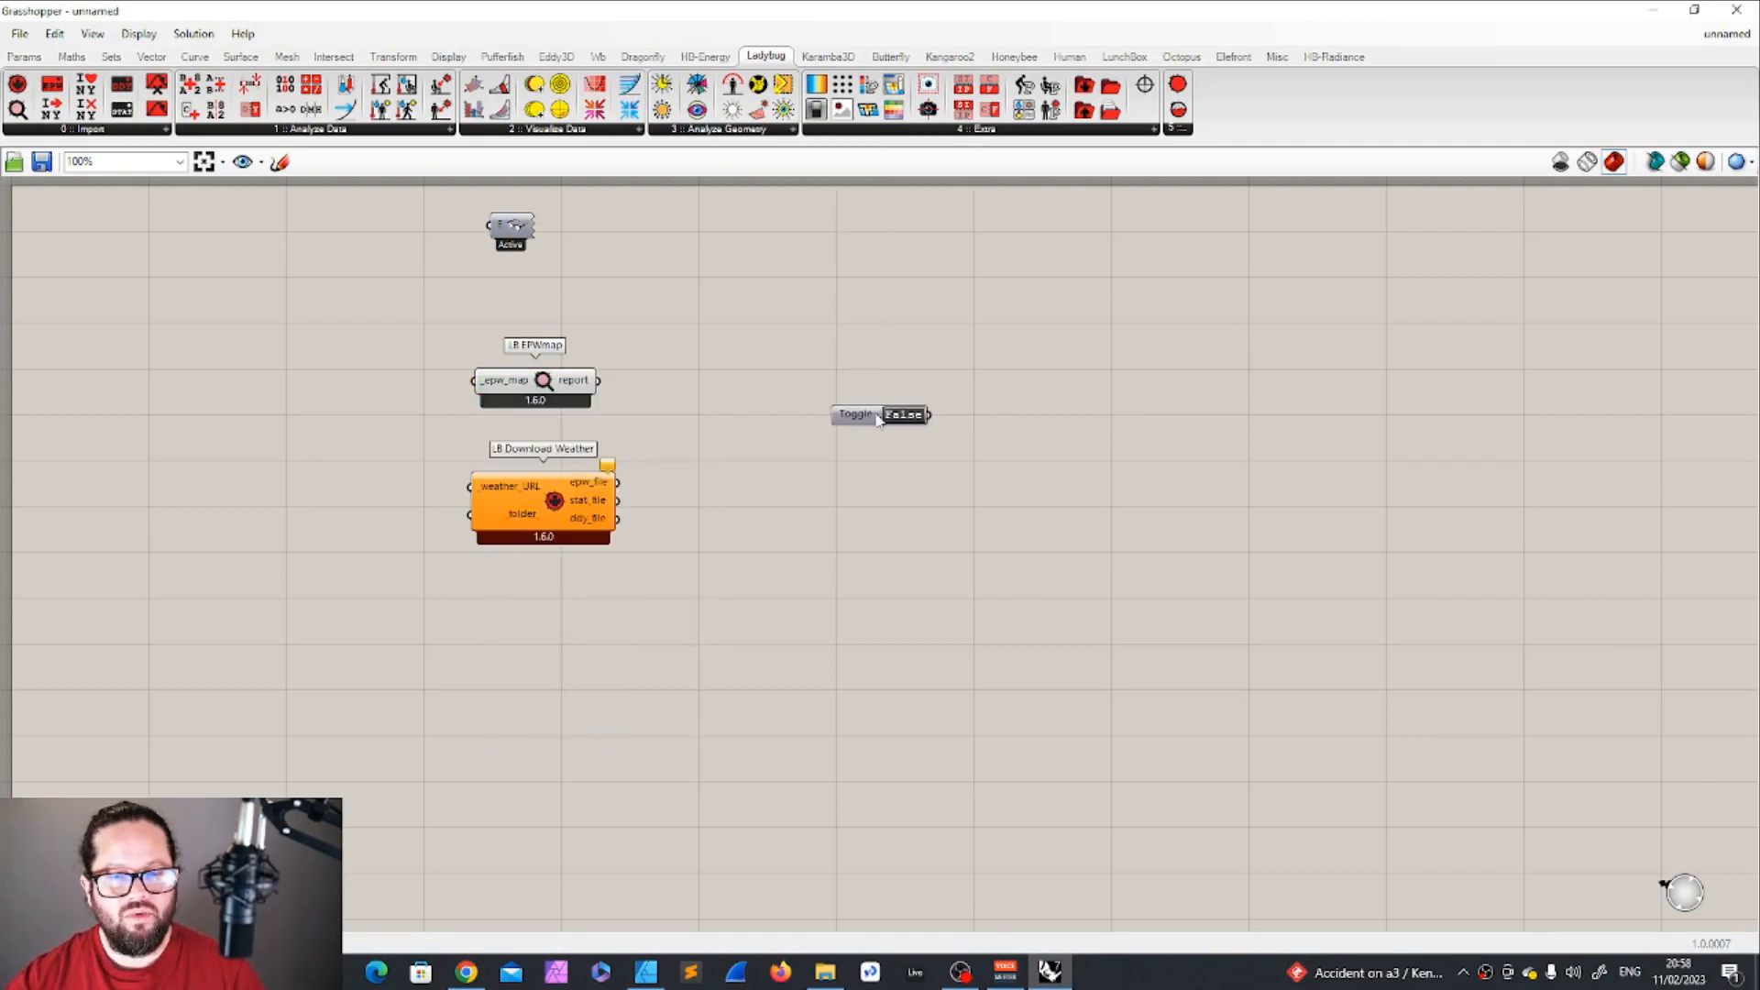
drag(860, 411, 473, 379)
drag(298, 389, 357, 381)
double_click(382, 381)
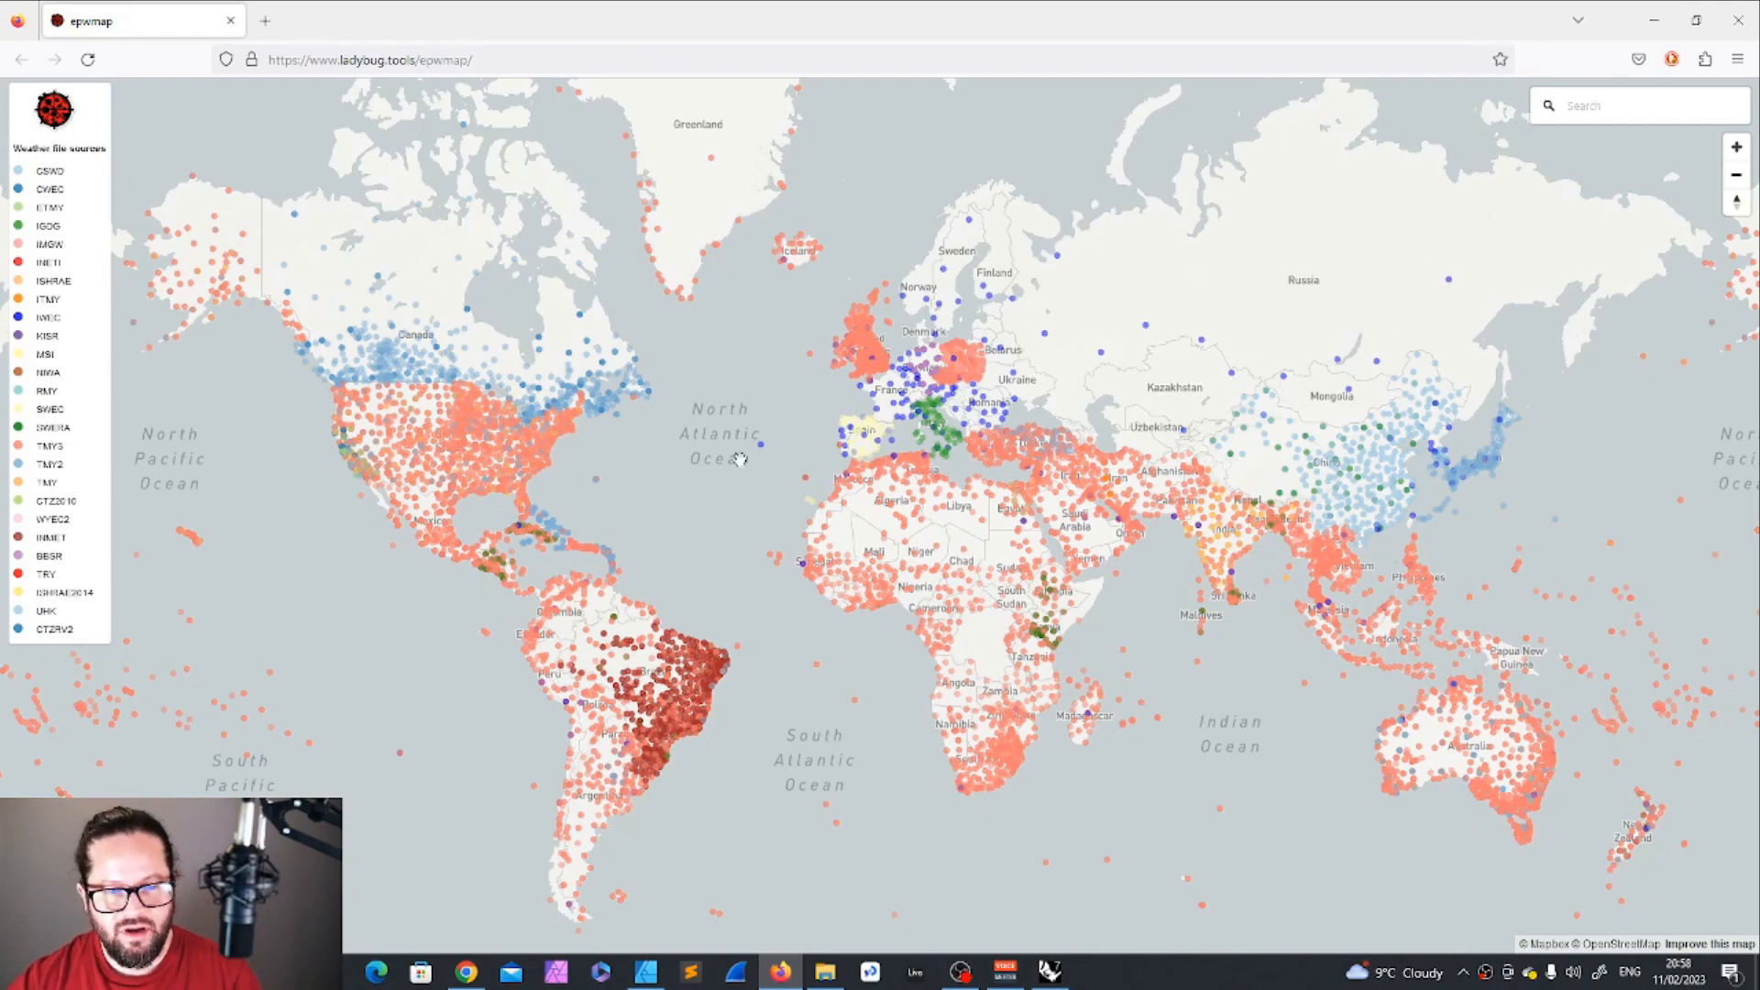
Examine the weather station coverage across Europe and the listed weather file sources on the EPW map.
scroll(886, 448, up, 3)
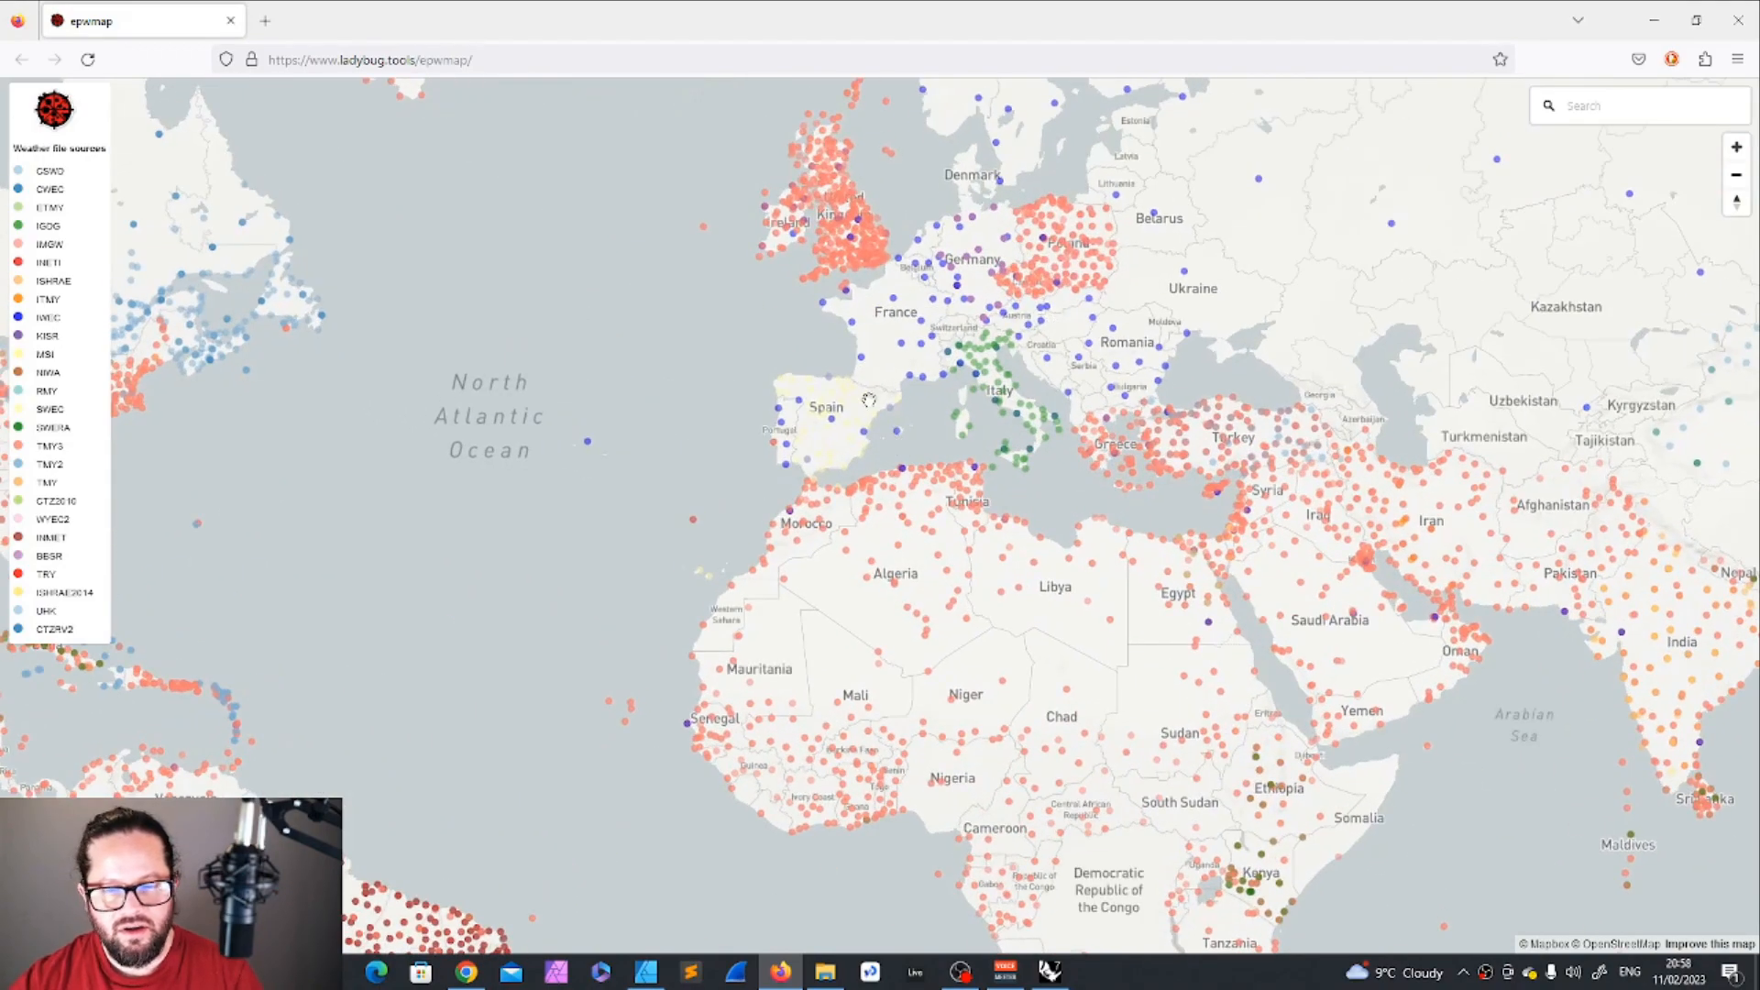
scroll(868, 399, up, 6)
scroll(917, 493, down, 4)
drag(1237, 392, 1315, 437)
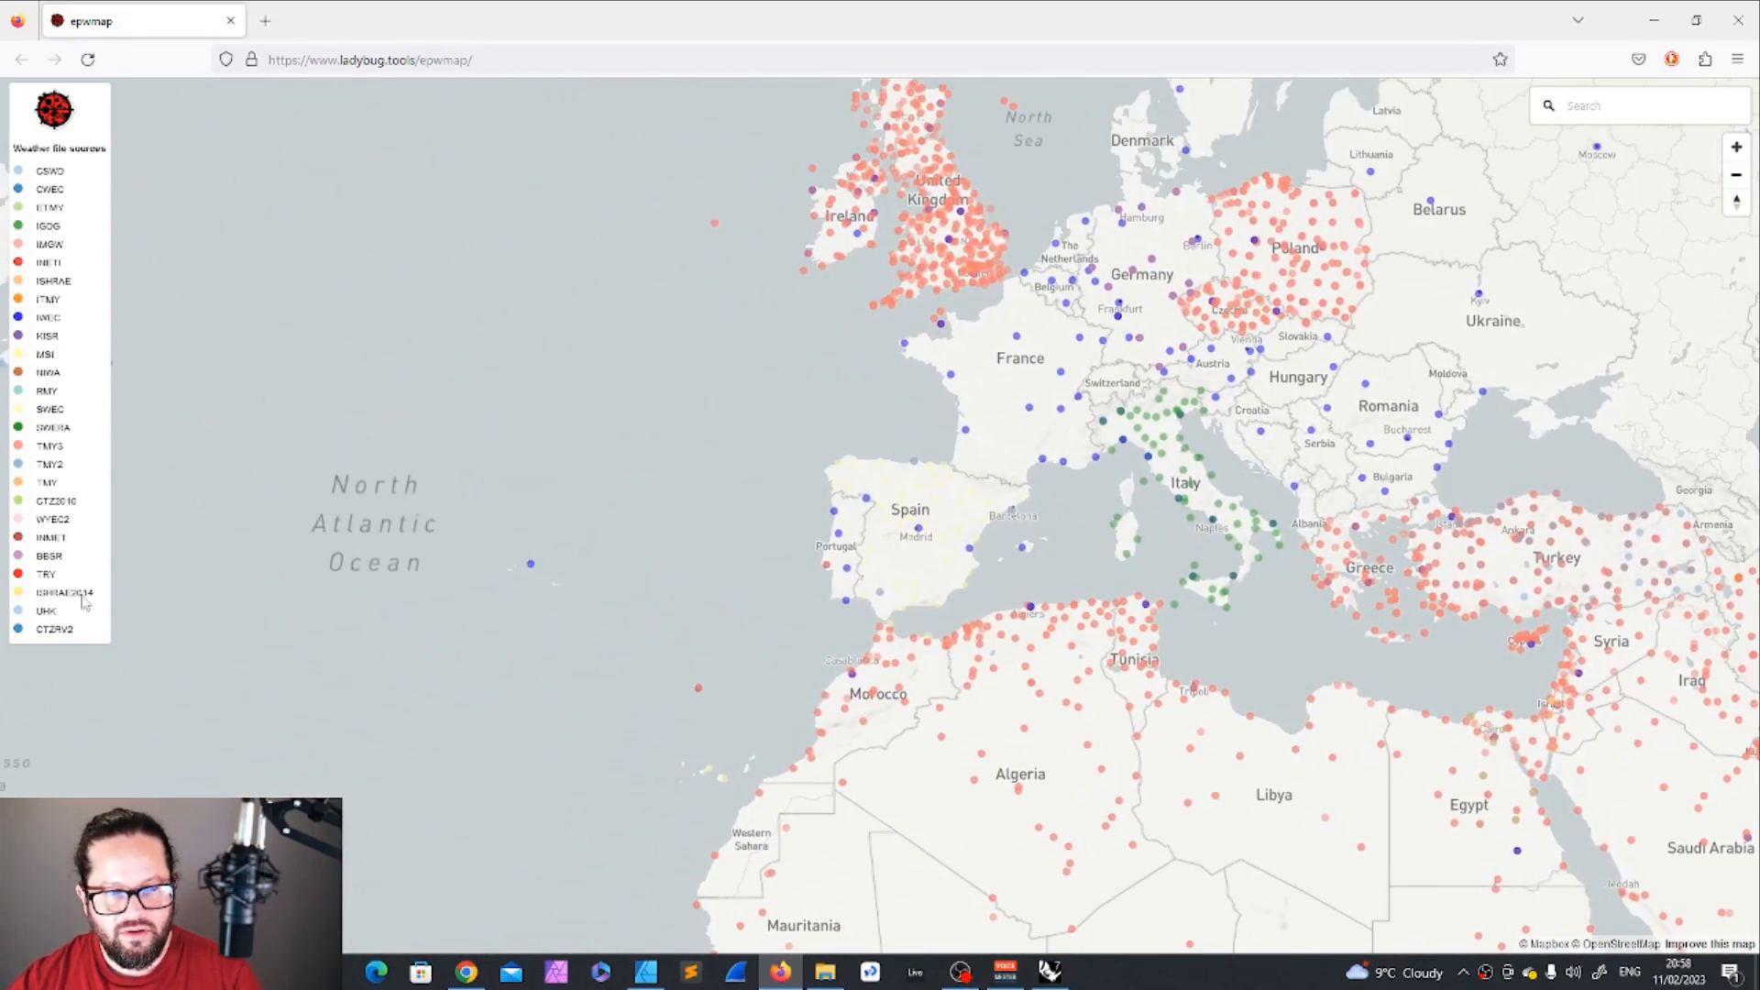
scroll(1178, 328, up, 5)
drag(1087, 335, 1065, 526)
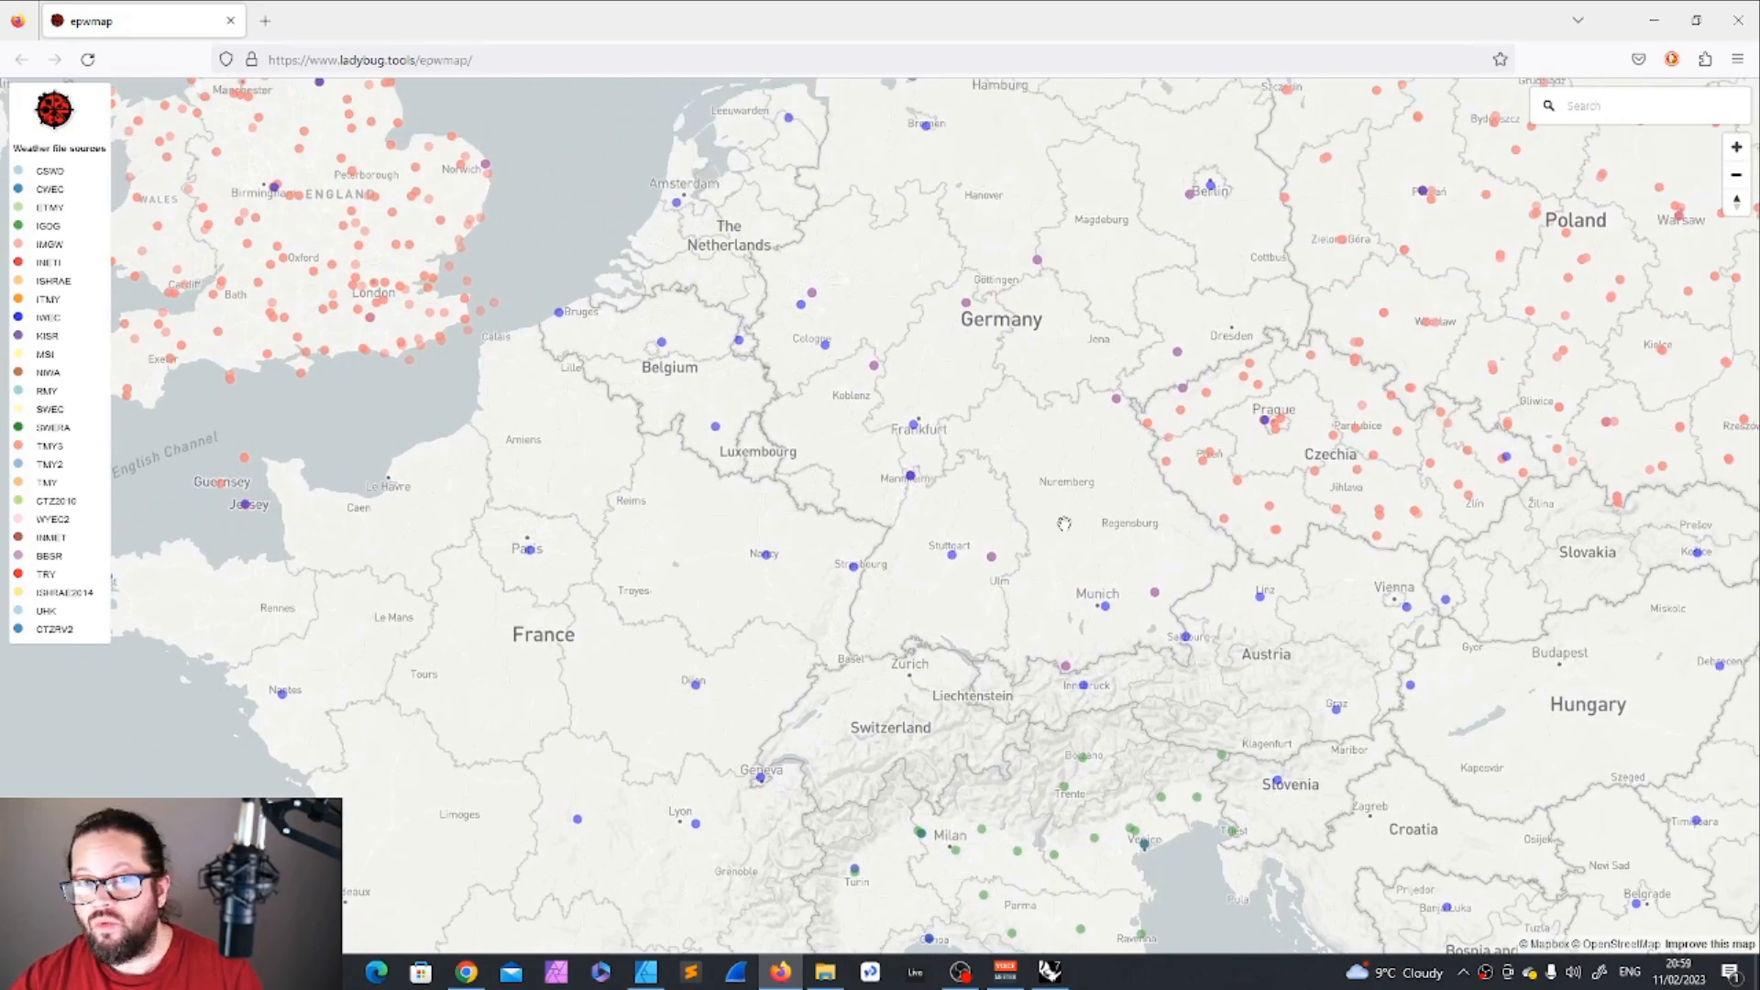
drag(954, 333, 1055, 513)
drag(1107, 376, 1078, 475)
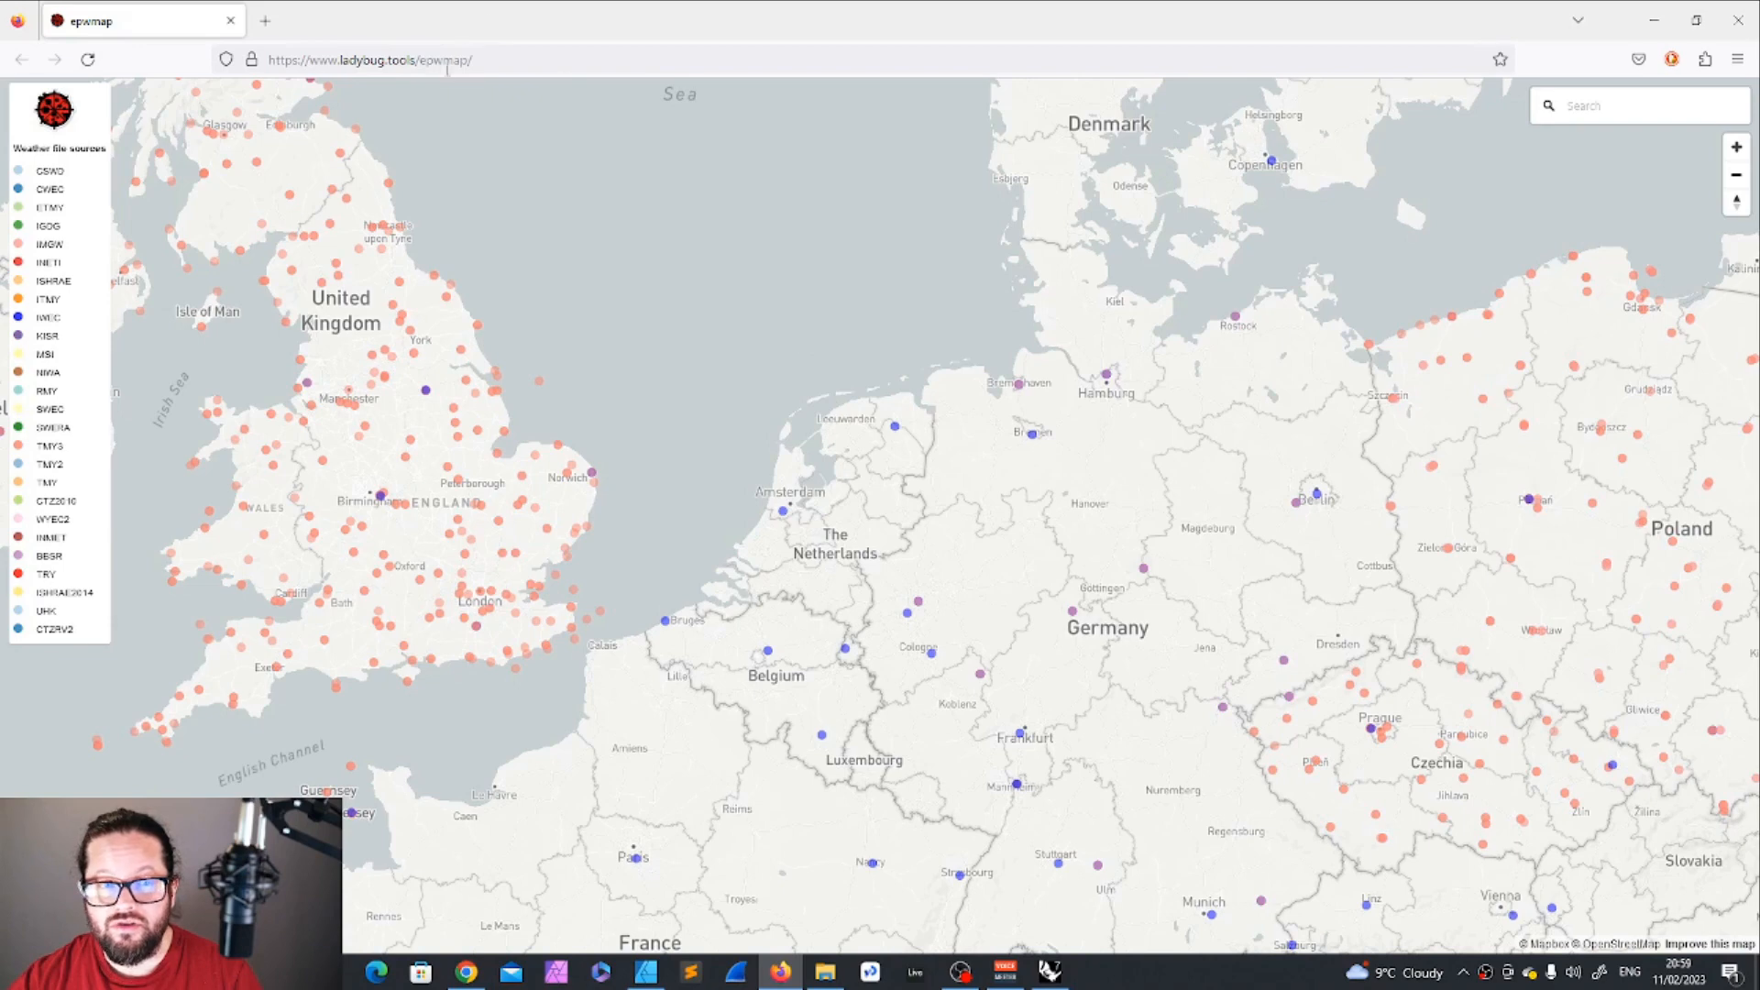
click(450, 61)
click(943, 574)
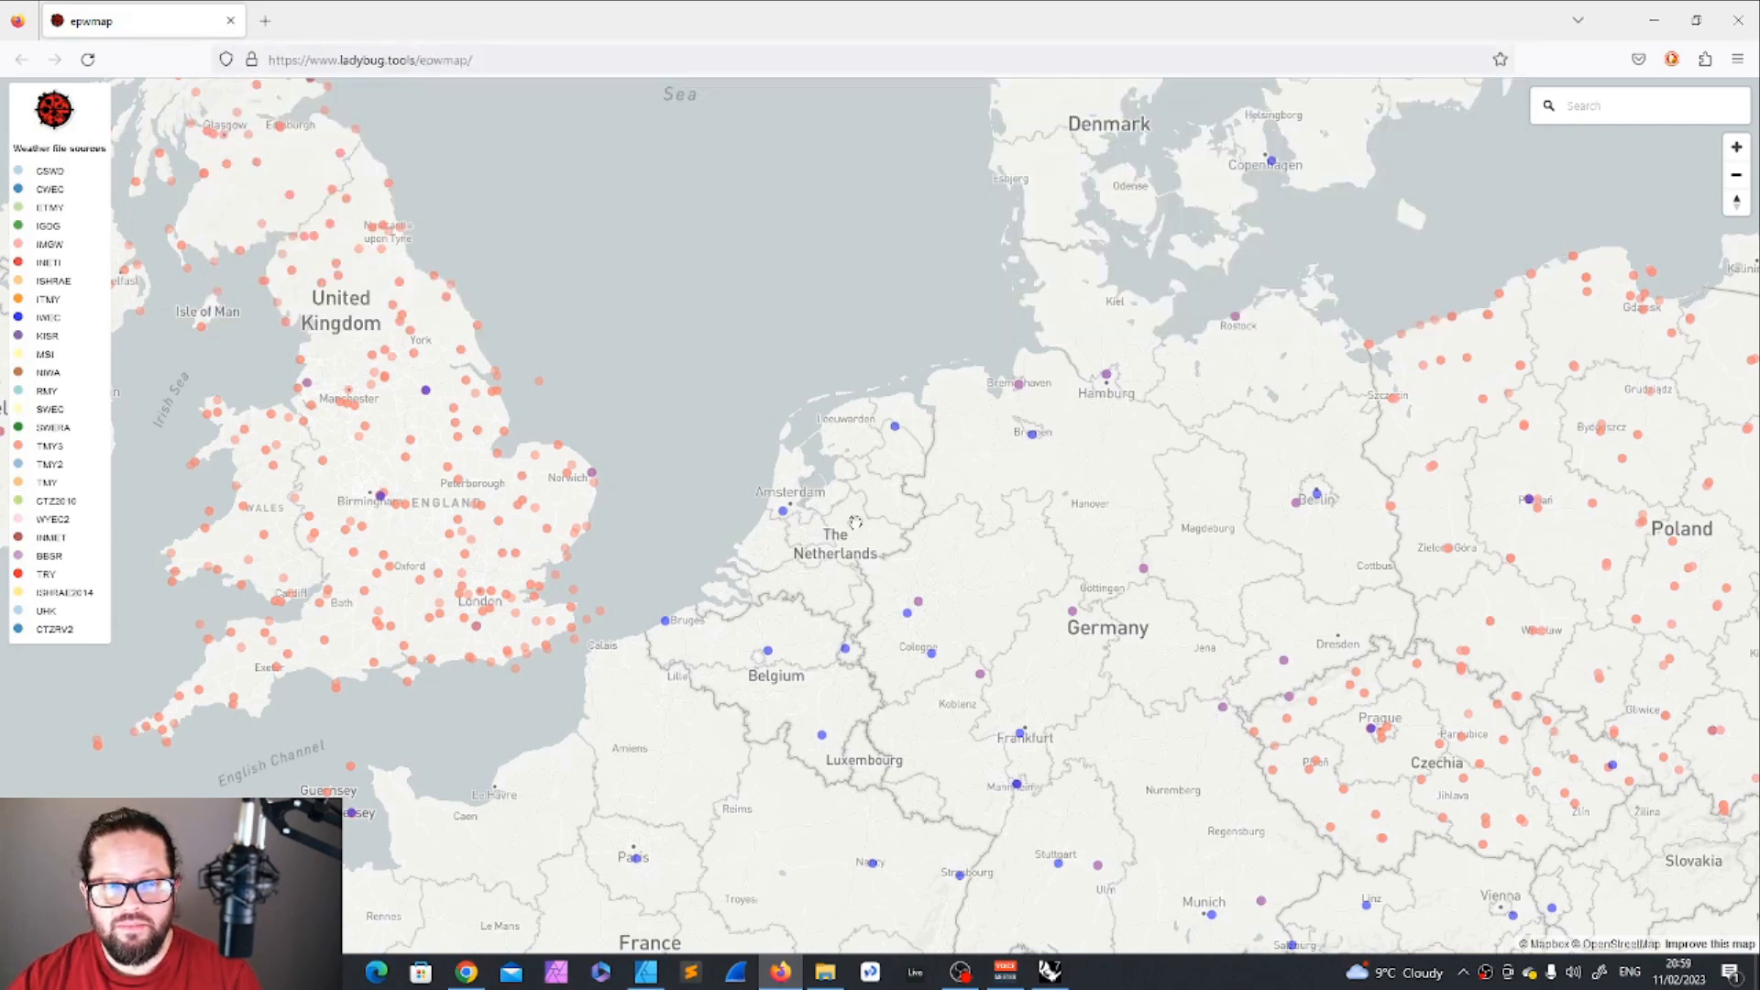
Open the link options of the Alghero IGDG weather station in northwest Sardinia, and return to the Grasshopper canvas.
drag(885, 528, 1330, 423)
drag(1034, 860, 884, 553)
drag(1033, 539, 621, 430)
drag(1007, 552, 1193, 473)
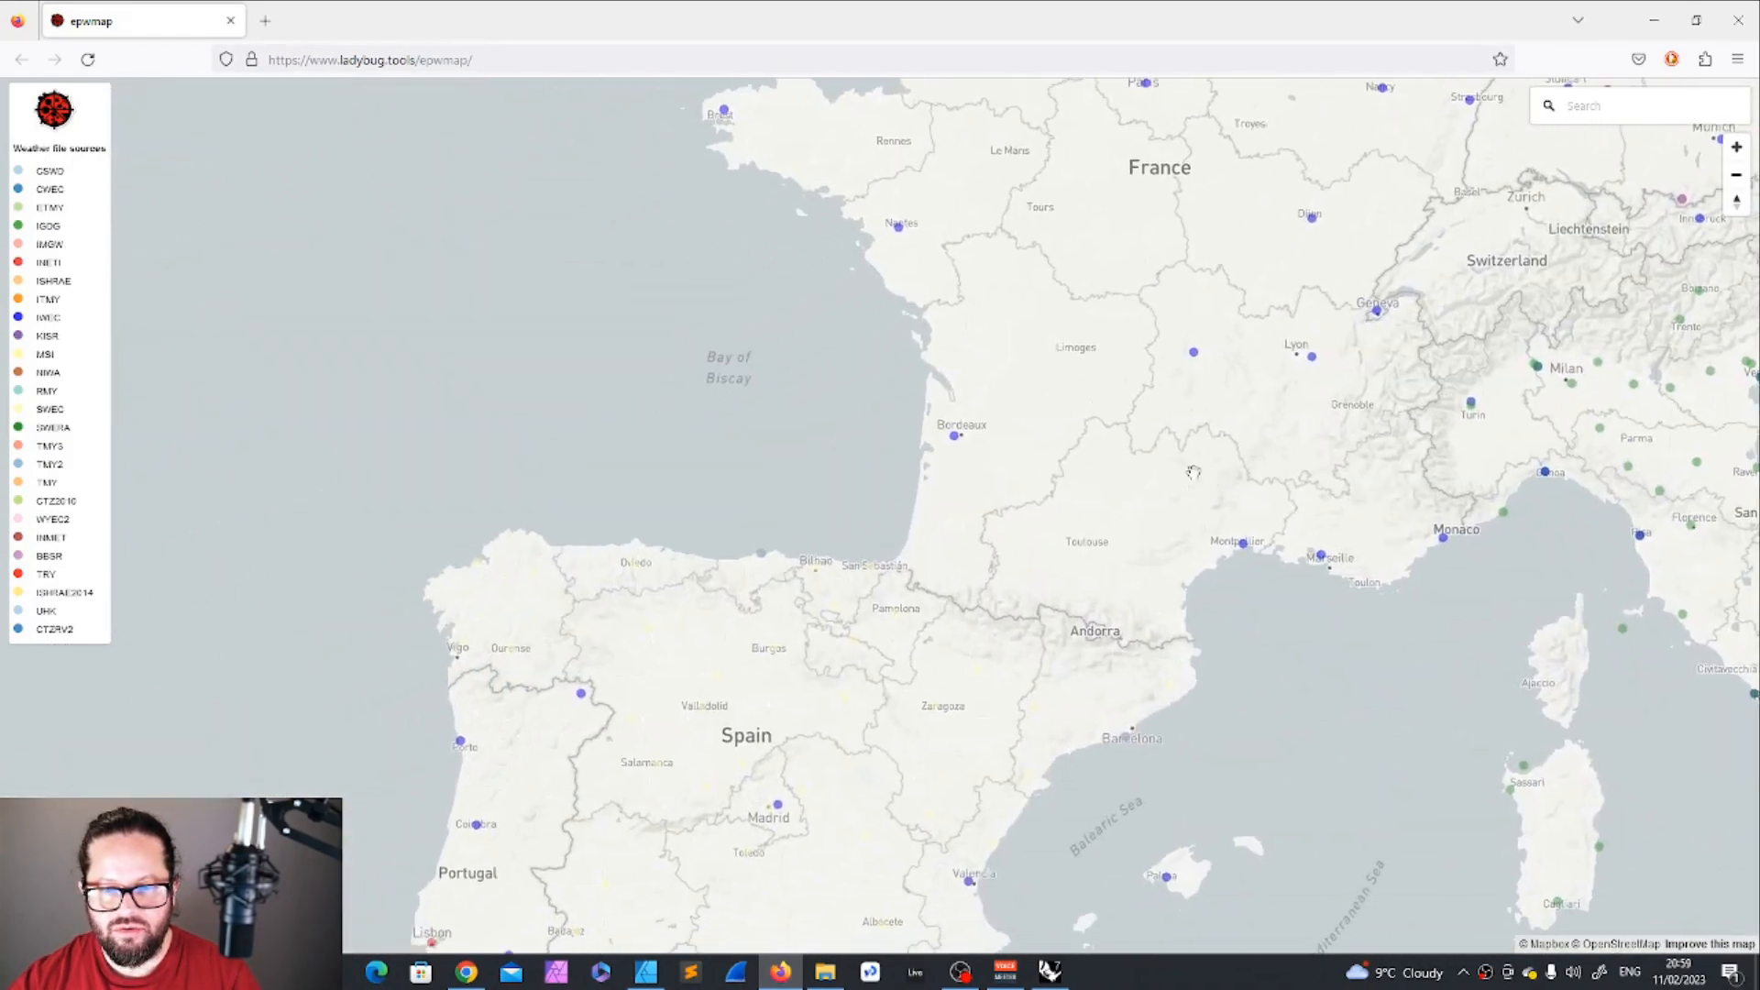
scroll(1037, 370, up, 8)
drag(1572, 812, 1228, 693)
scroll(1037, 369, up, 3)
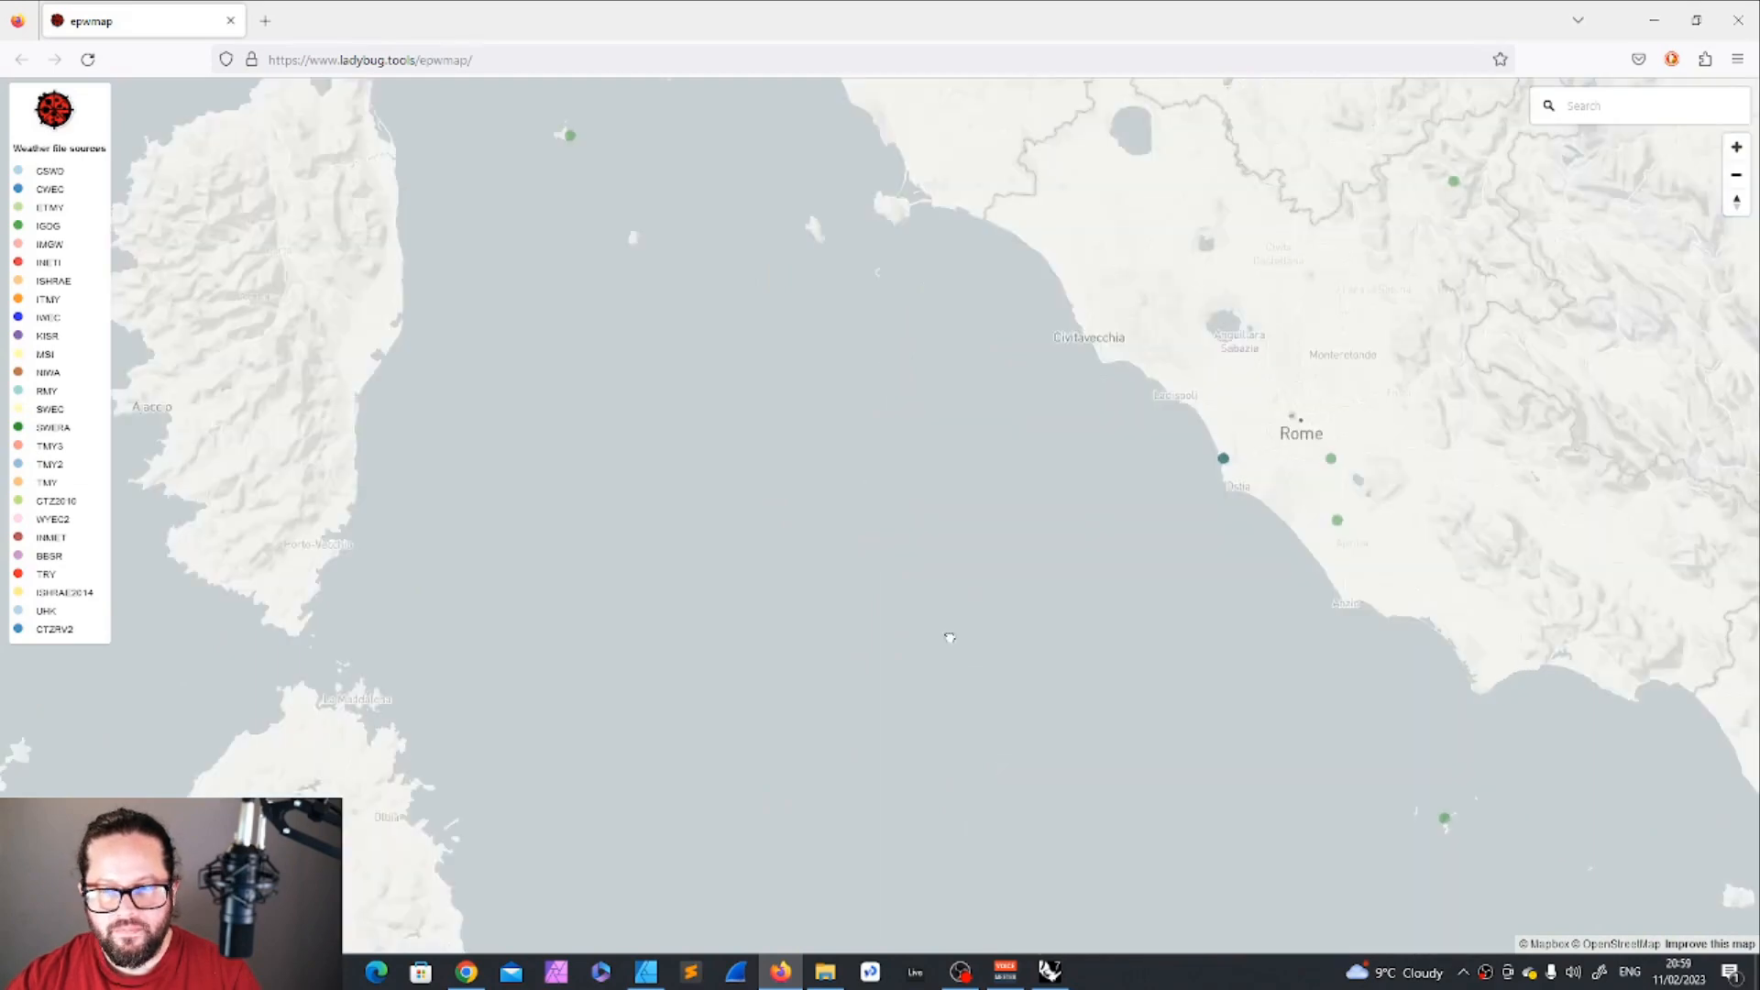
drag(950, 637, 922, 651)
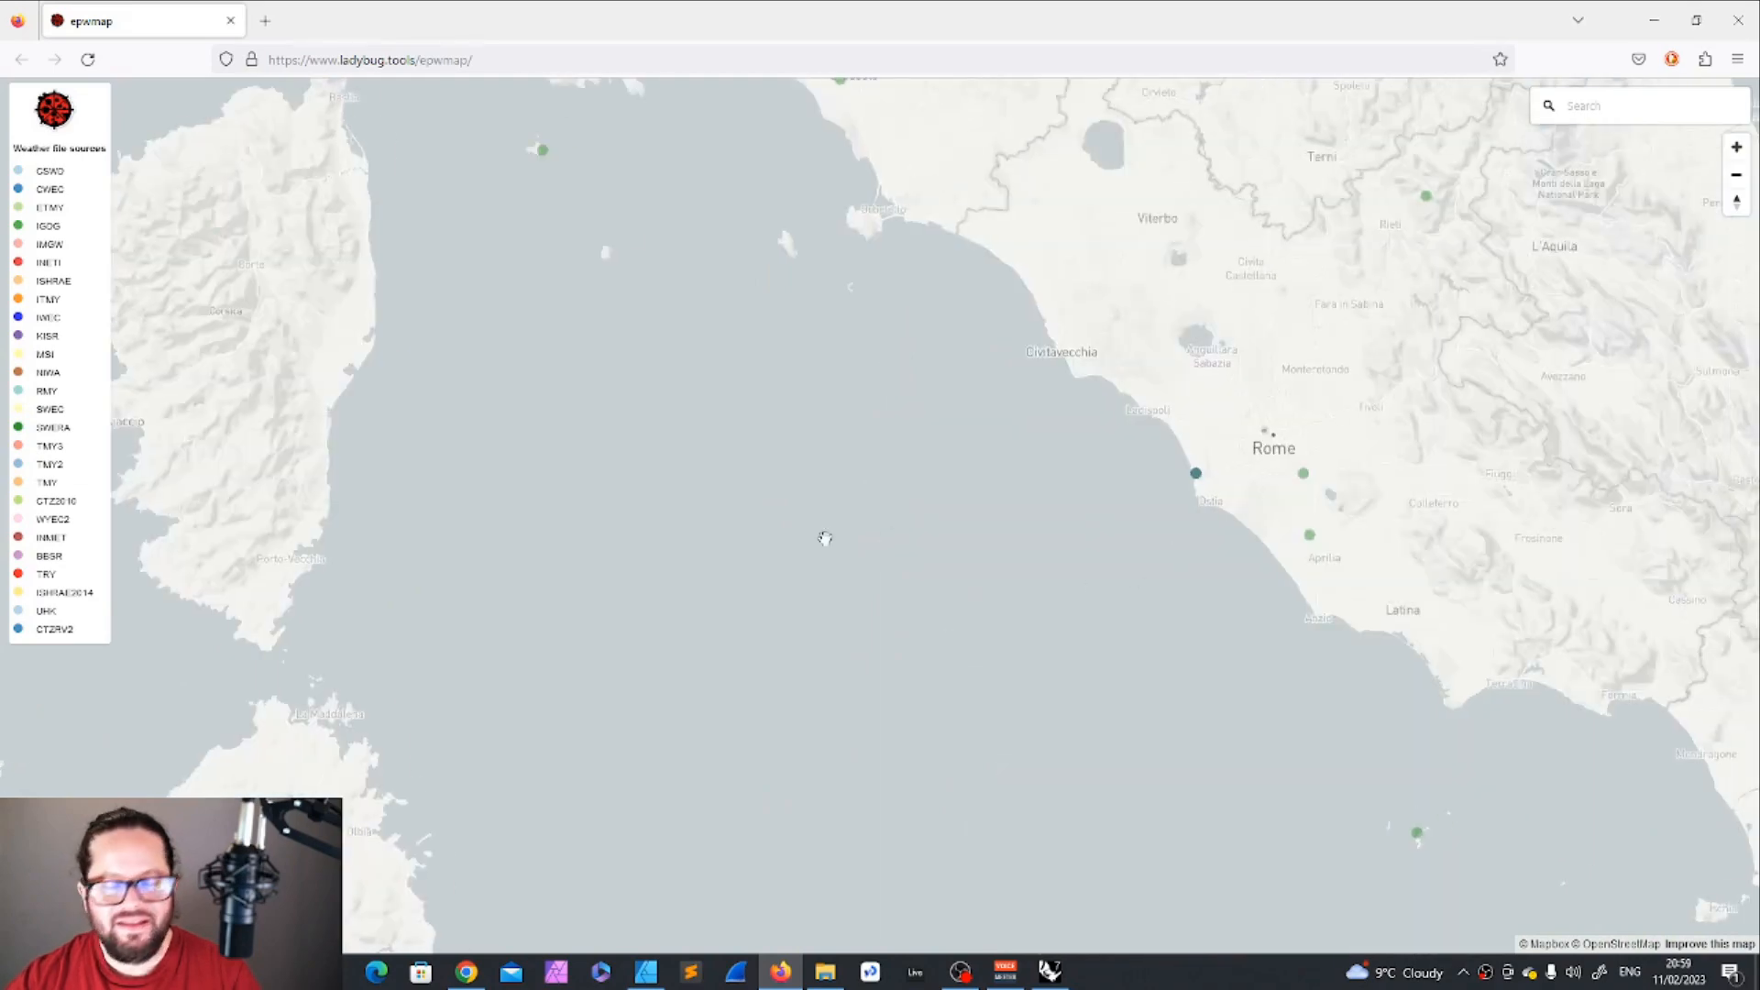
drag(683, 747, 1210, 385)
drag(1082, 724, 1108, 555)
drag(822, 323, 1057, 460)
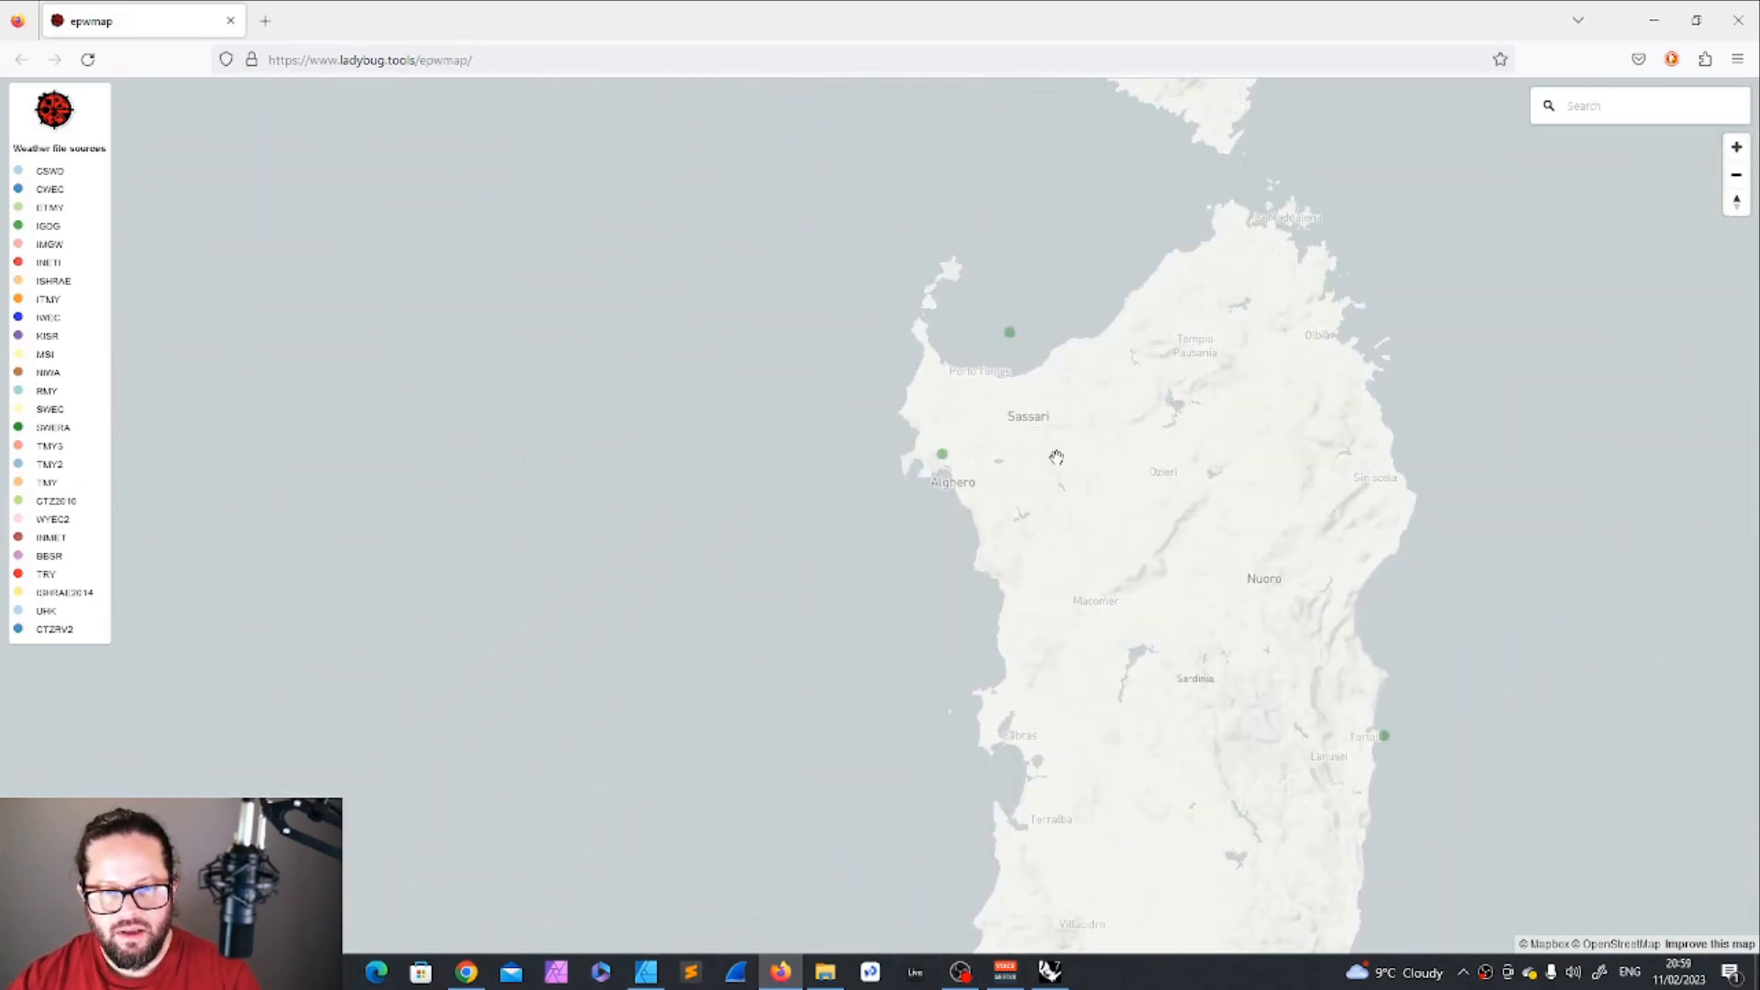
click(943, 458)
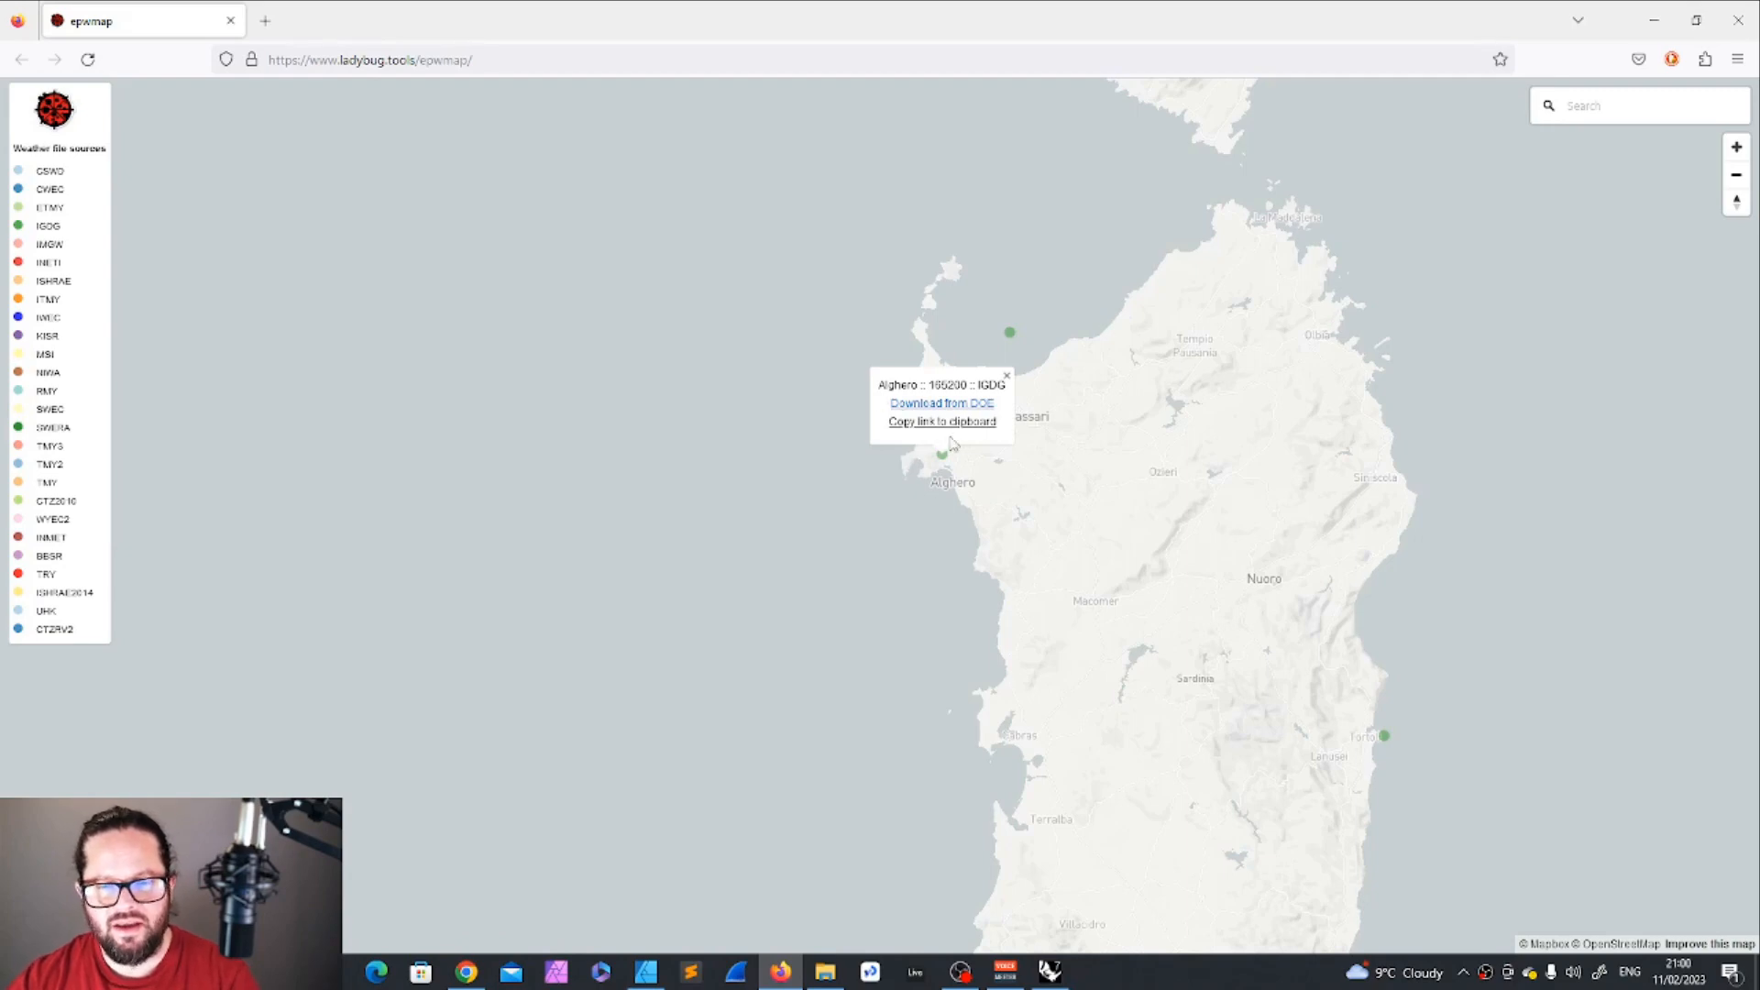
click(1052, 973)
click(739, 432)
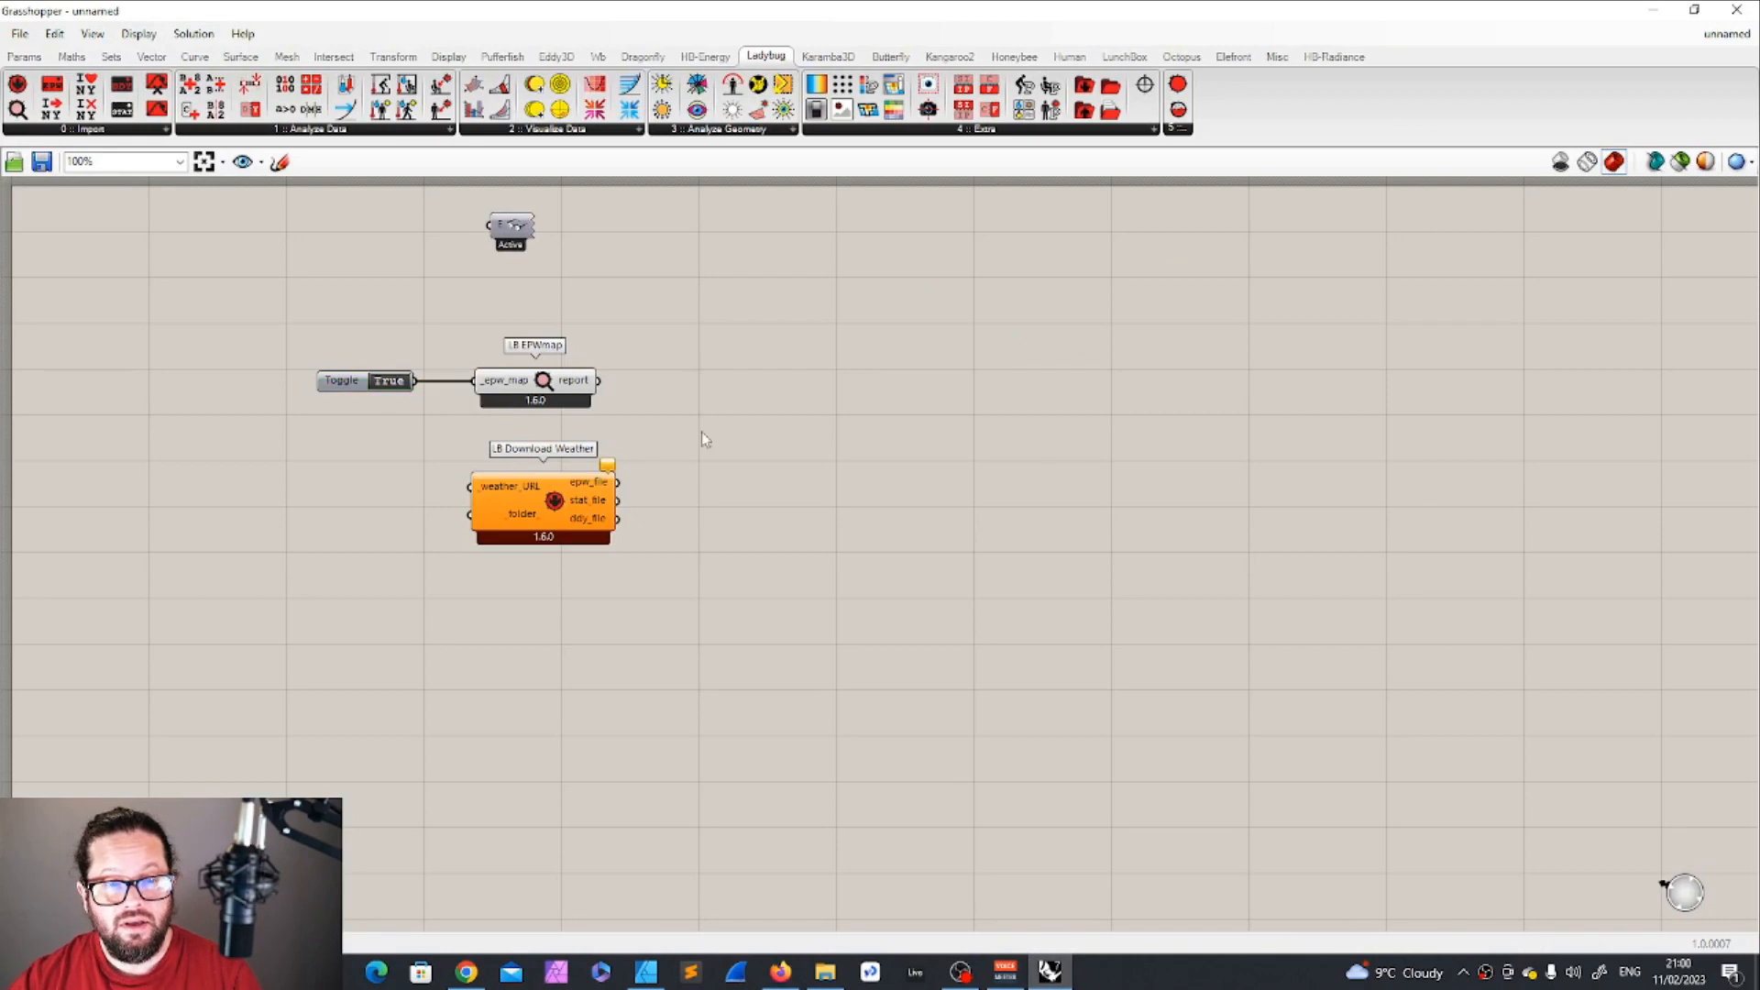
Add a panel containing the copied Alghero weather link (ITA_Alghero.165200_IGDG.zip) and wire it into the _weather_URL input of LB Download Weather.
double_click(784, 478)
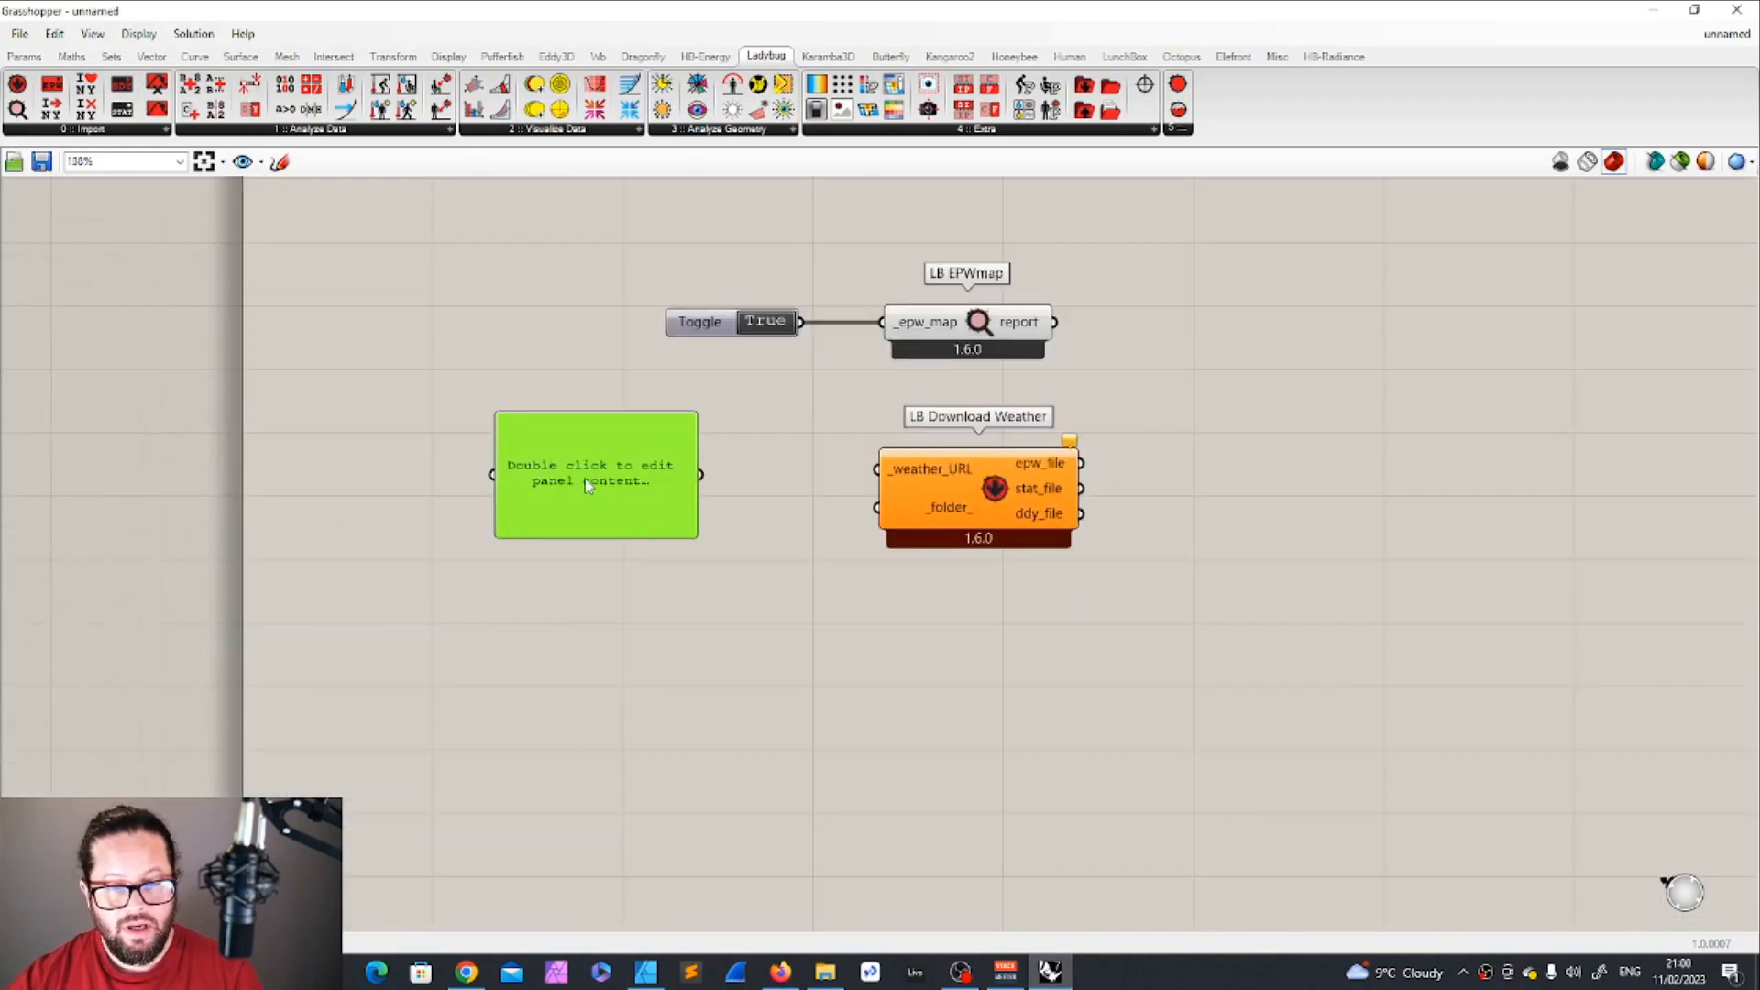
double_click(586, 478)
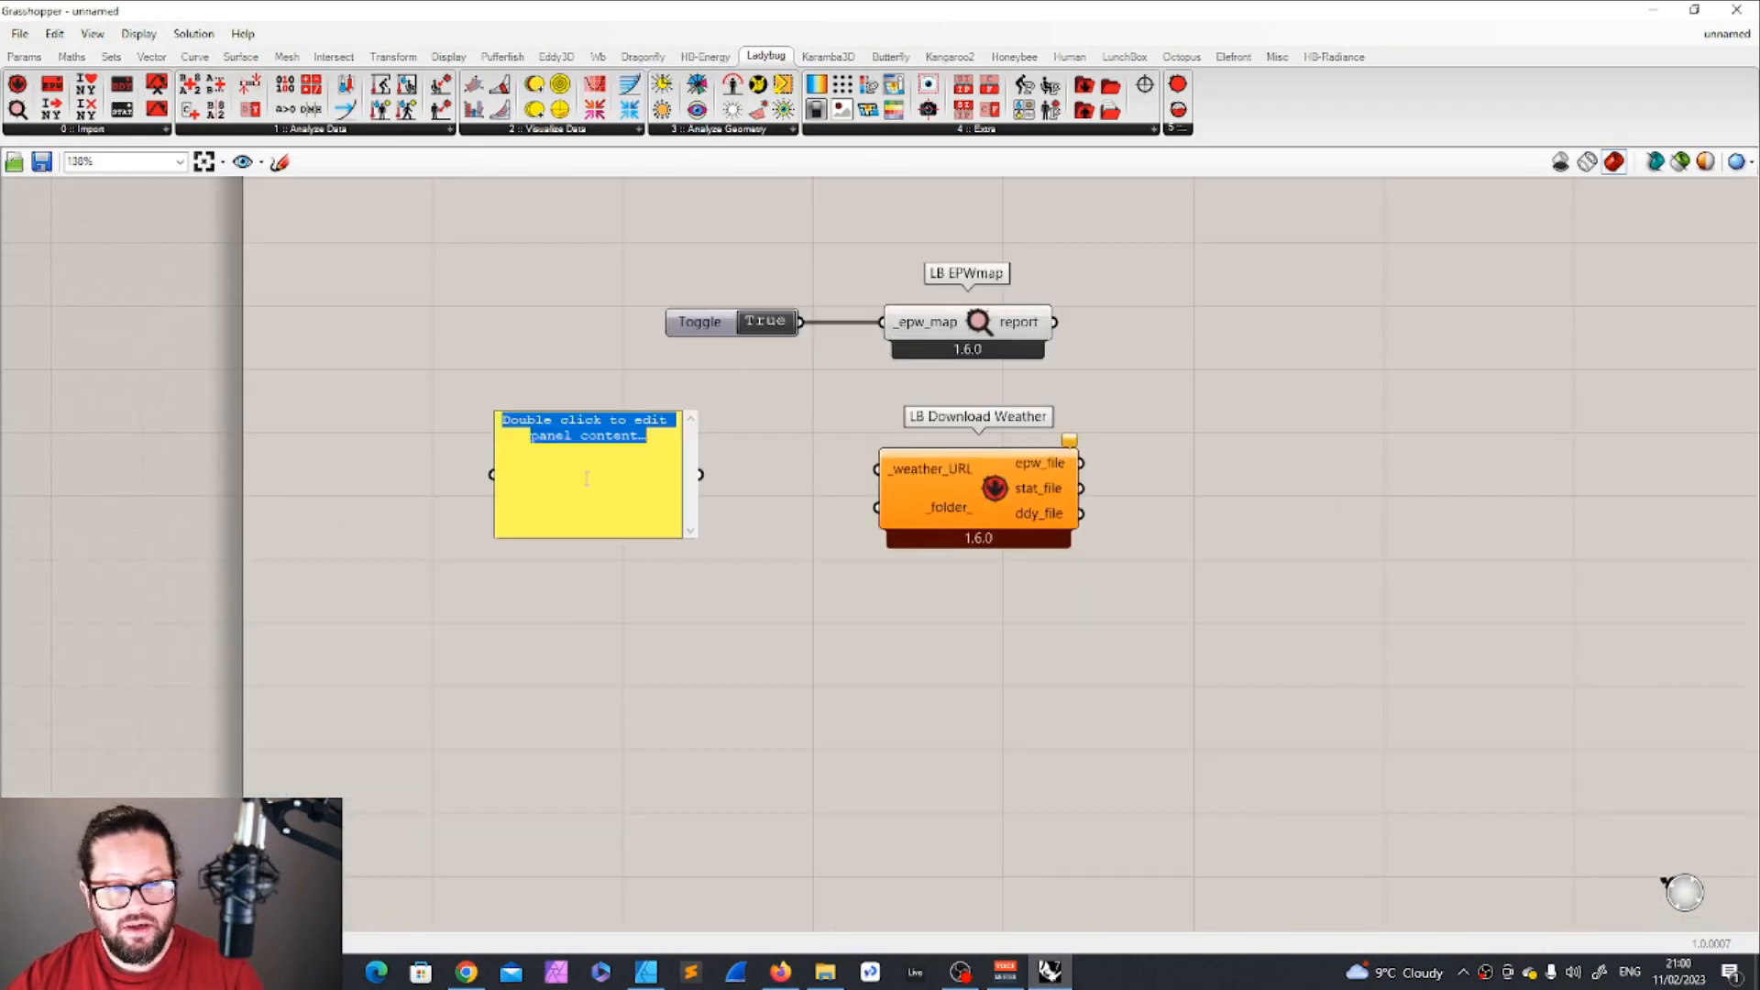
text(https://energyplus-weather.s3.amazonaws.com/europe_wmo_region_6/ITA/ITA_Alghero.165200_IGDG/ITA_Alghero.165200_IGDG.zip)
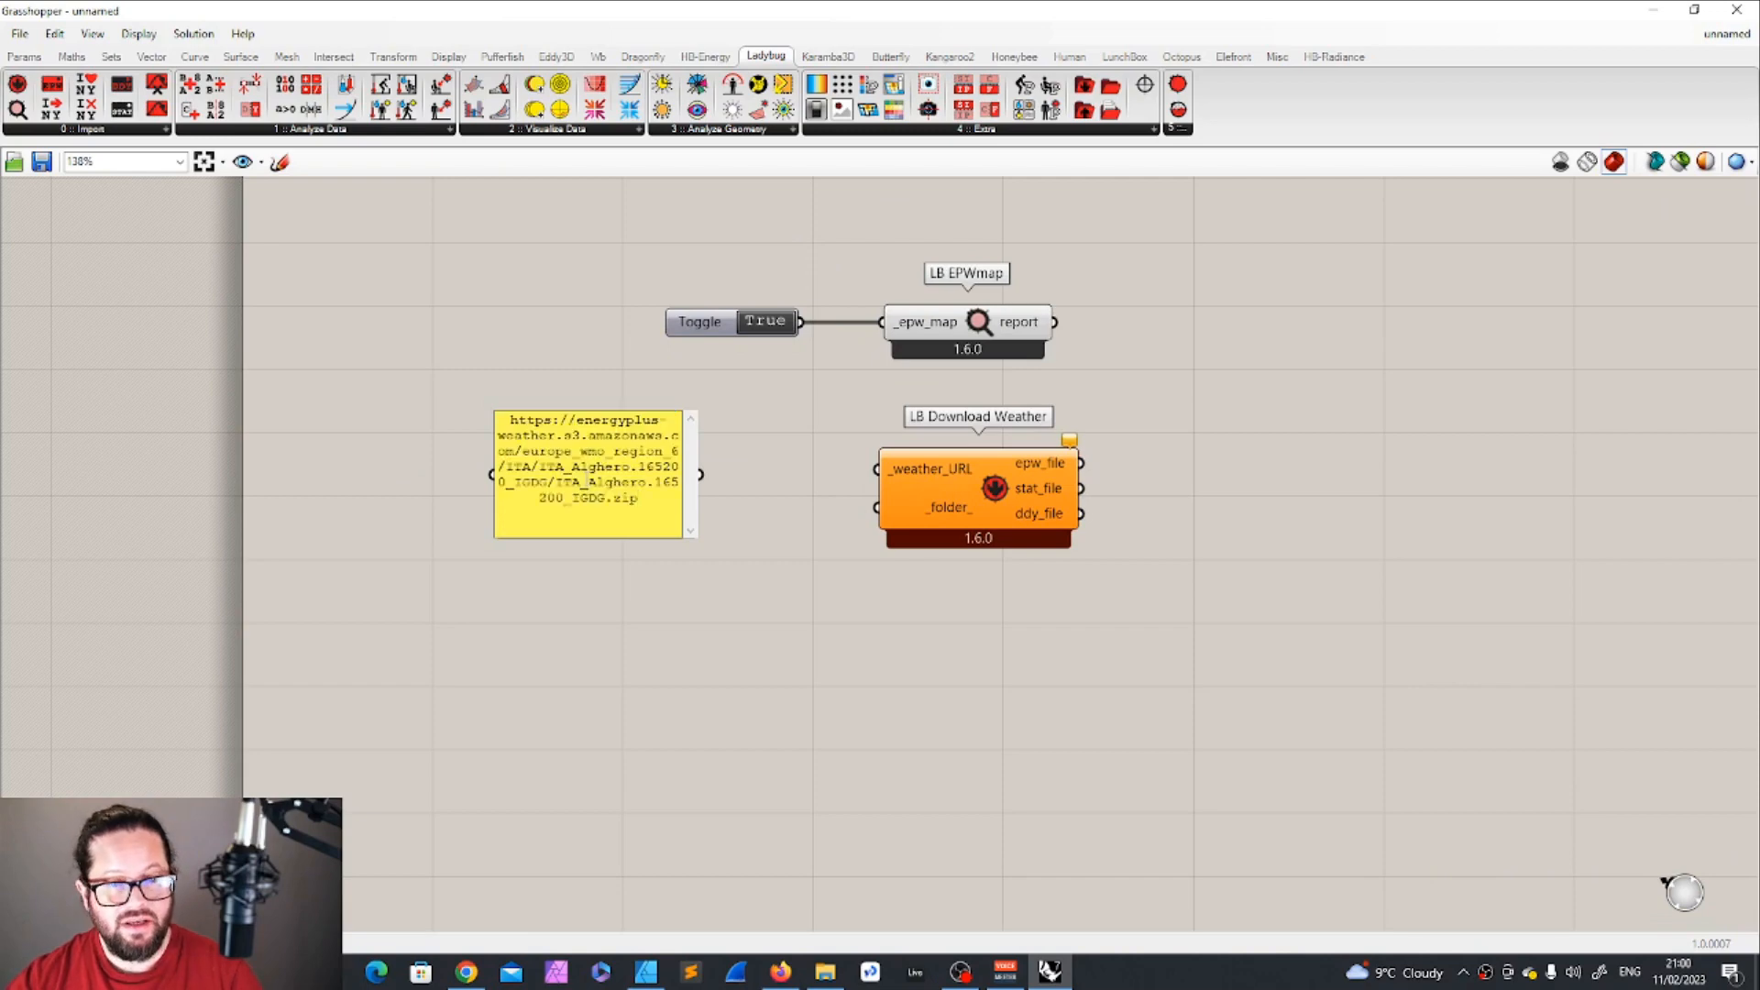
click(796, 441)
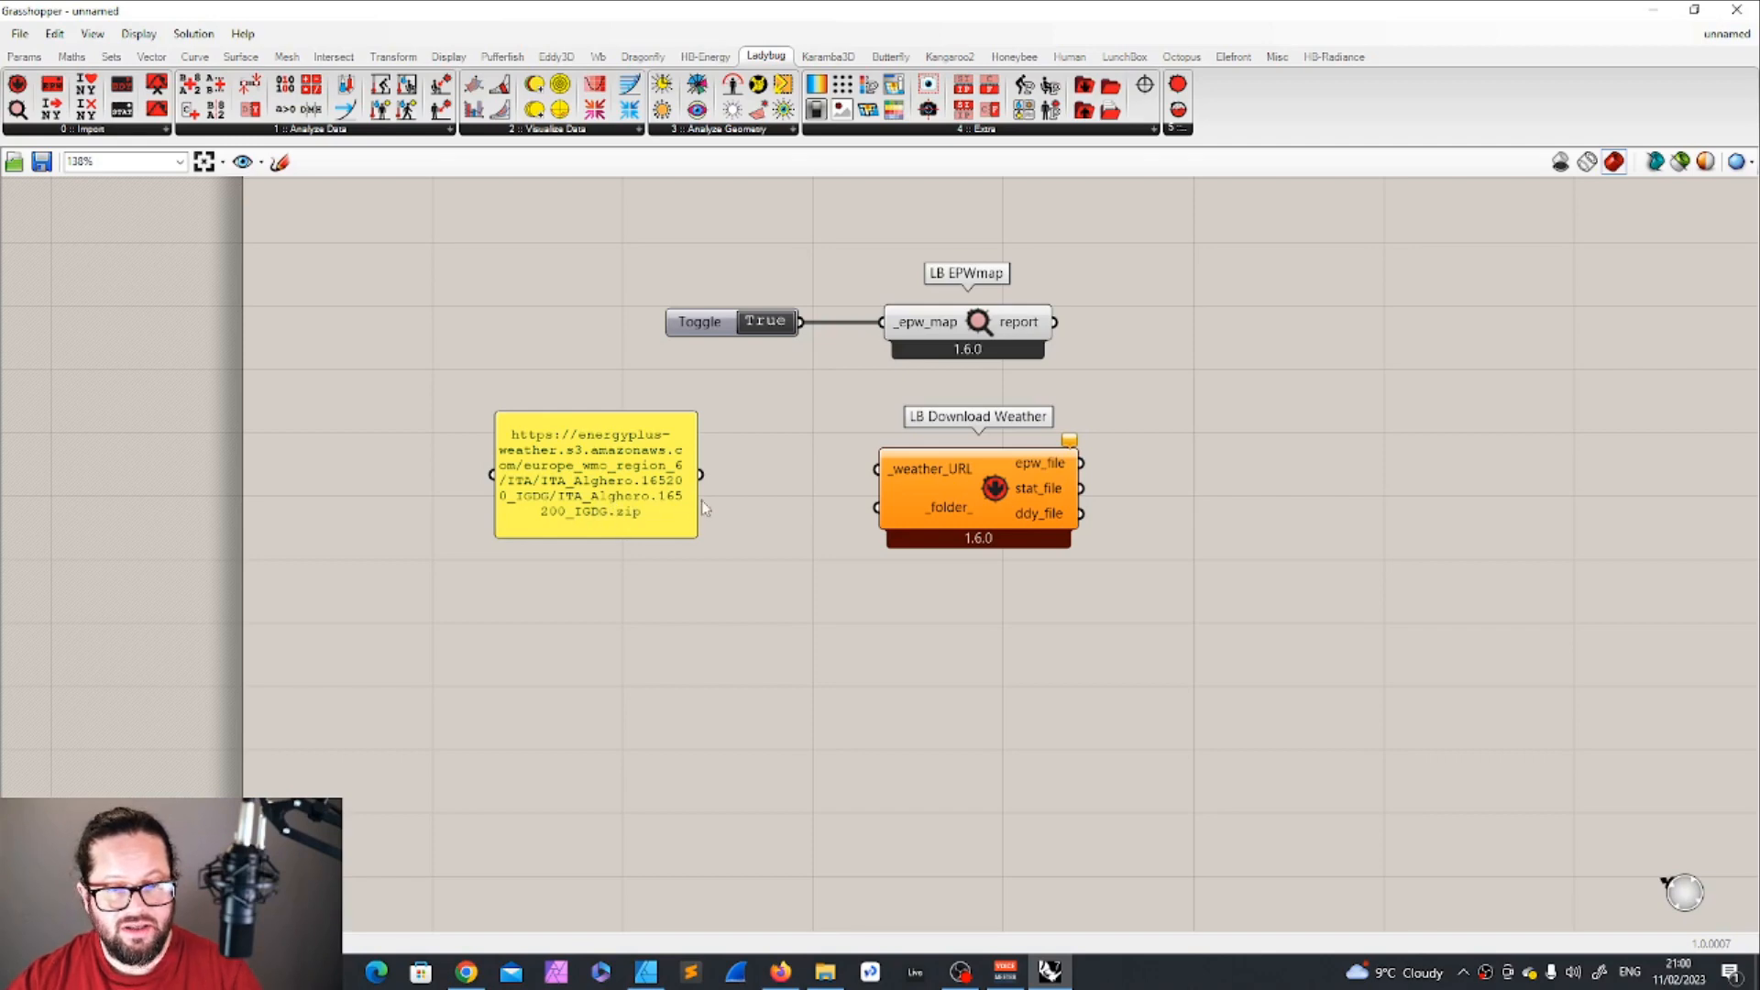
drag(700, 474, 891, 469)
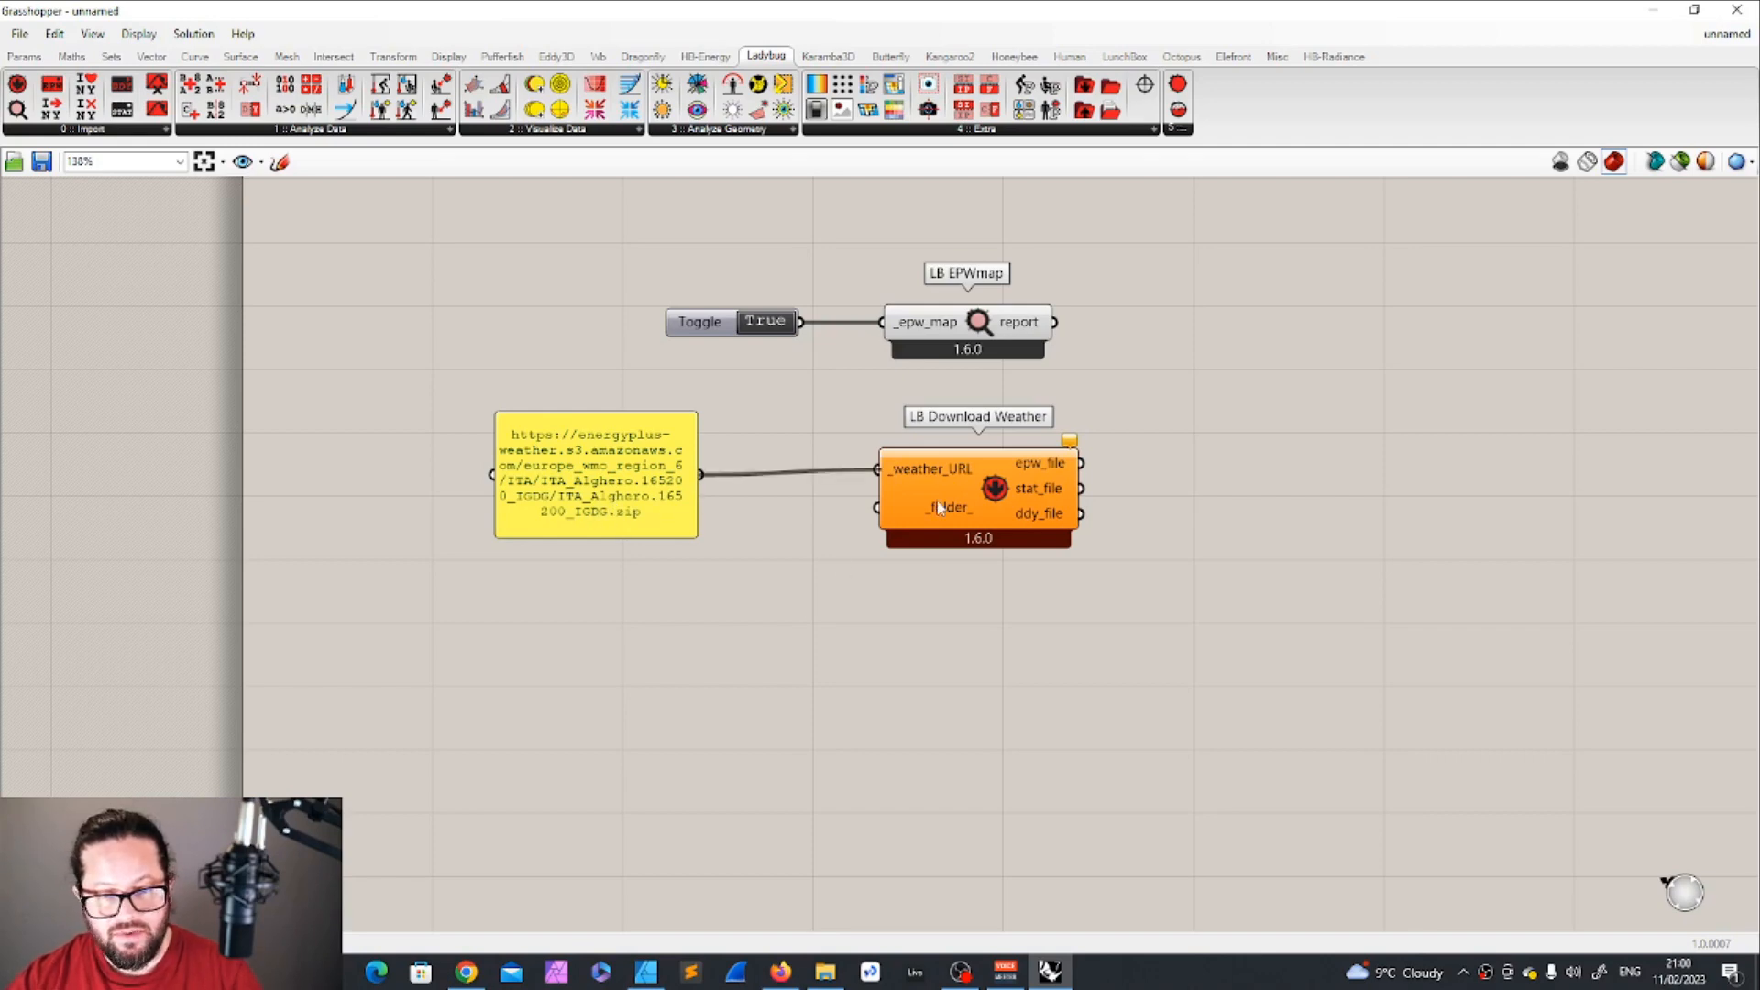
mouse_move(987, 507)
mouse_down()
mouse_move(983, 543)
mouse_move(996, 495)
mouse_up()
Place an empty panel beside LB EPWmap, wire the report output into it, and make the panel more compact.
click(1218, 437)
click(580, 447)
key(ctrl+c)
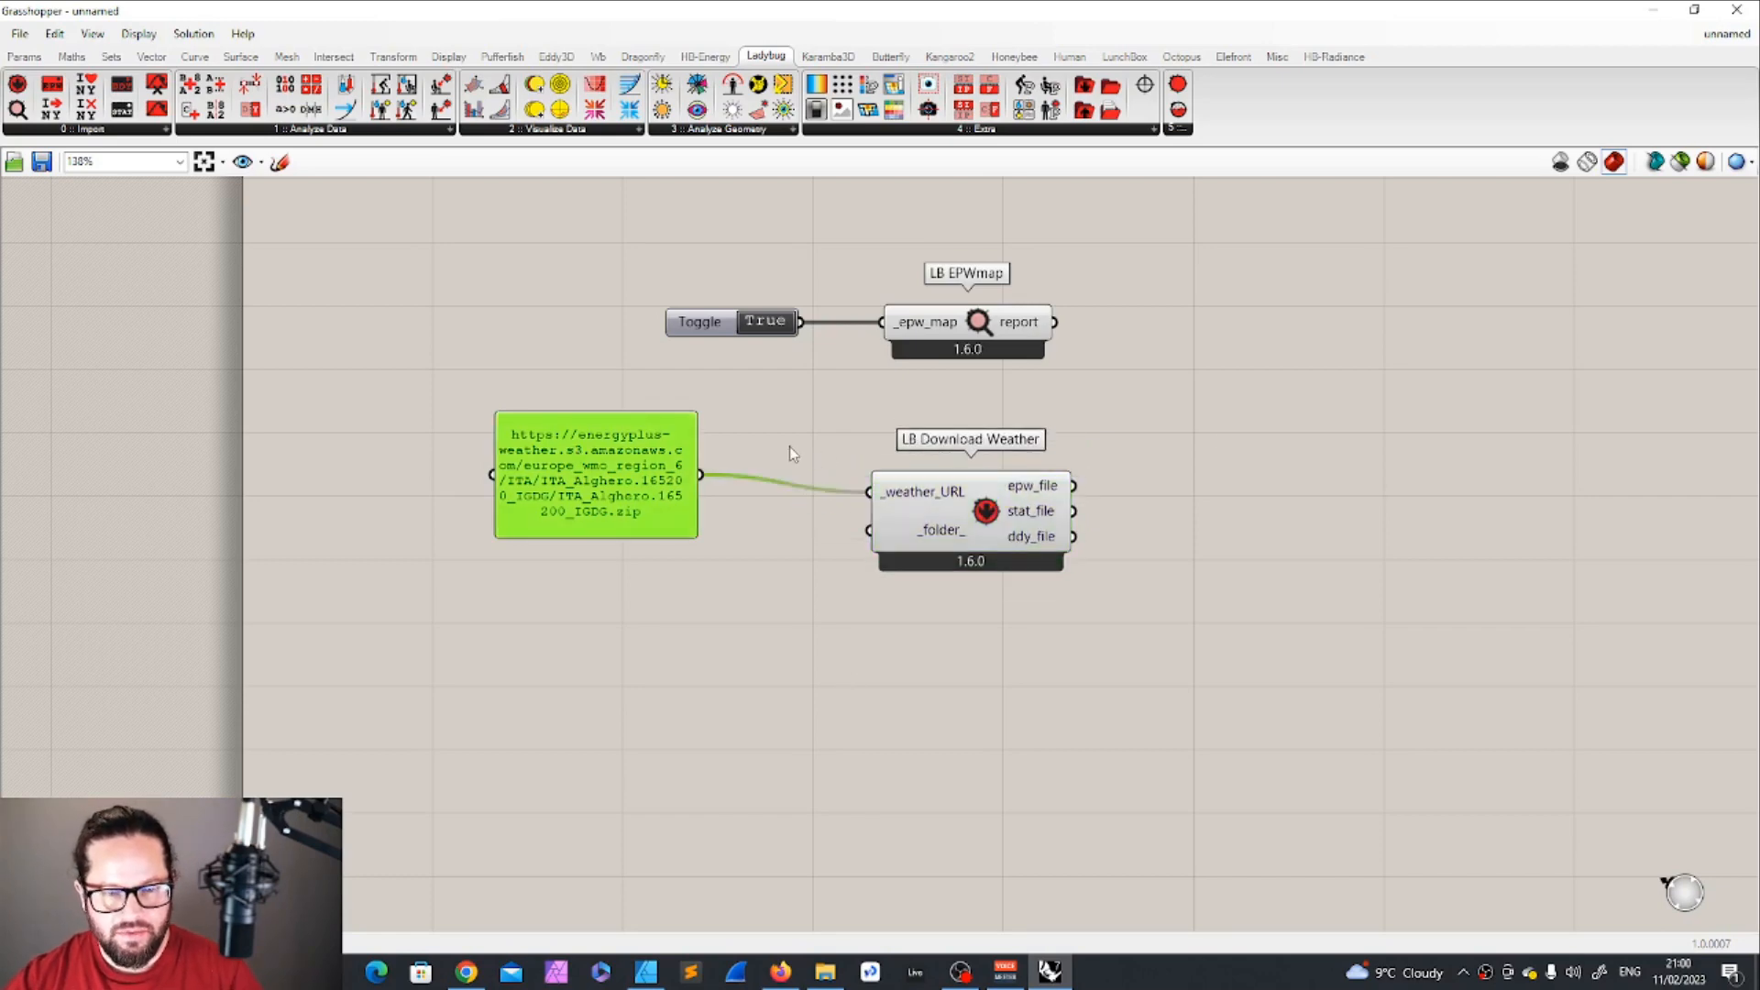
key(ctrl+v)
key(Delete)
click(1364, 592)
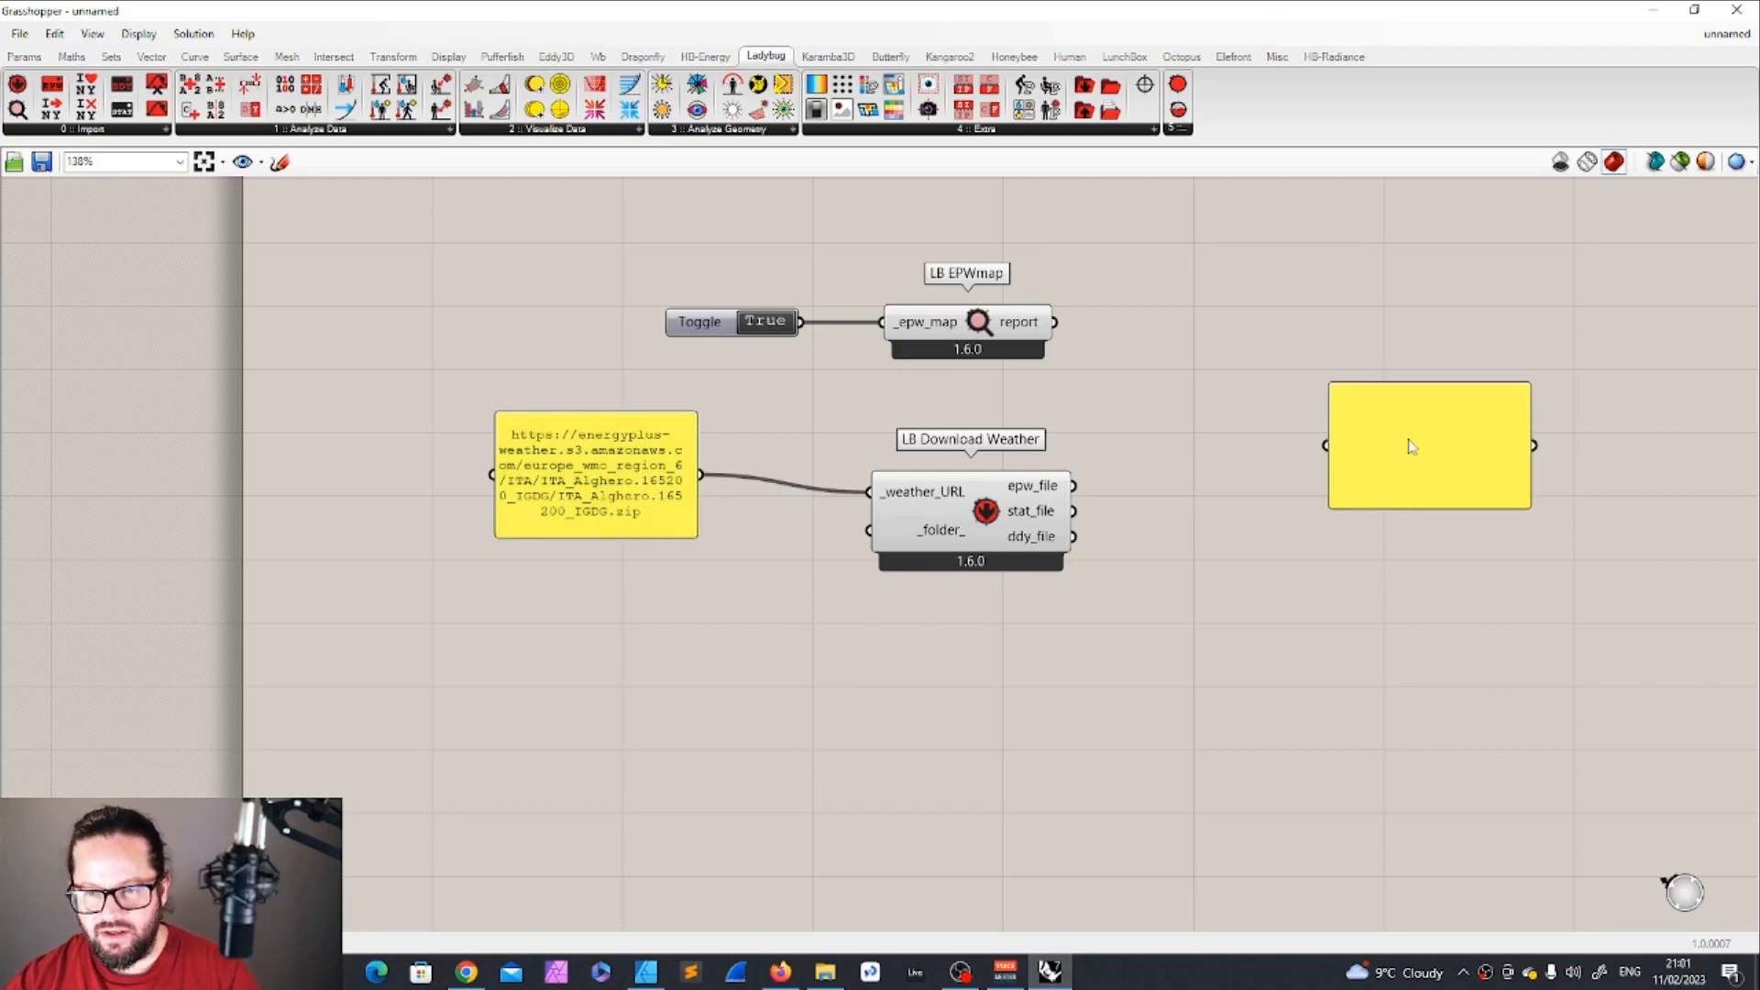
drag(1458, 464, 1337, 328)
drag(1072, 324, 1207, 309)
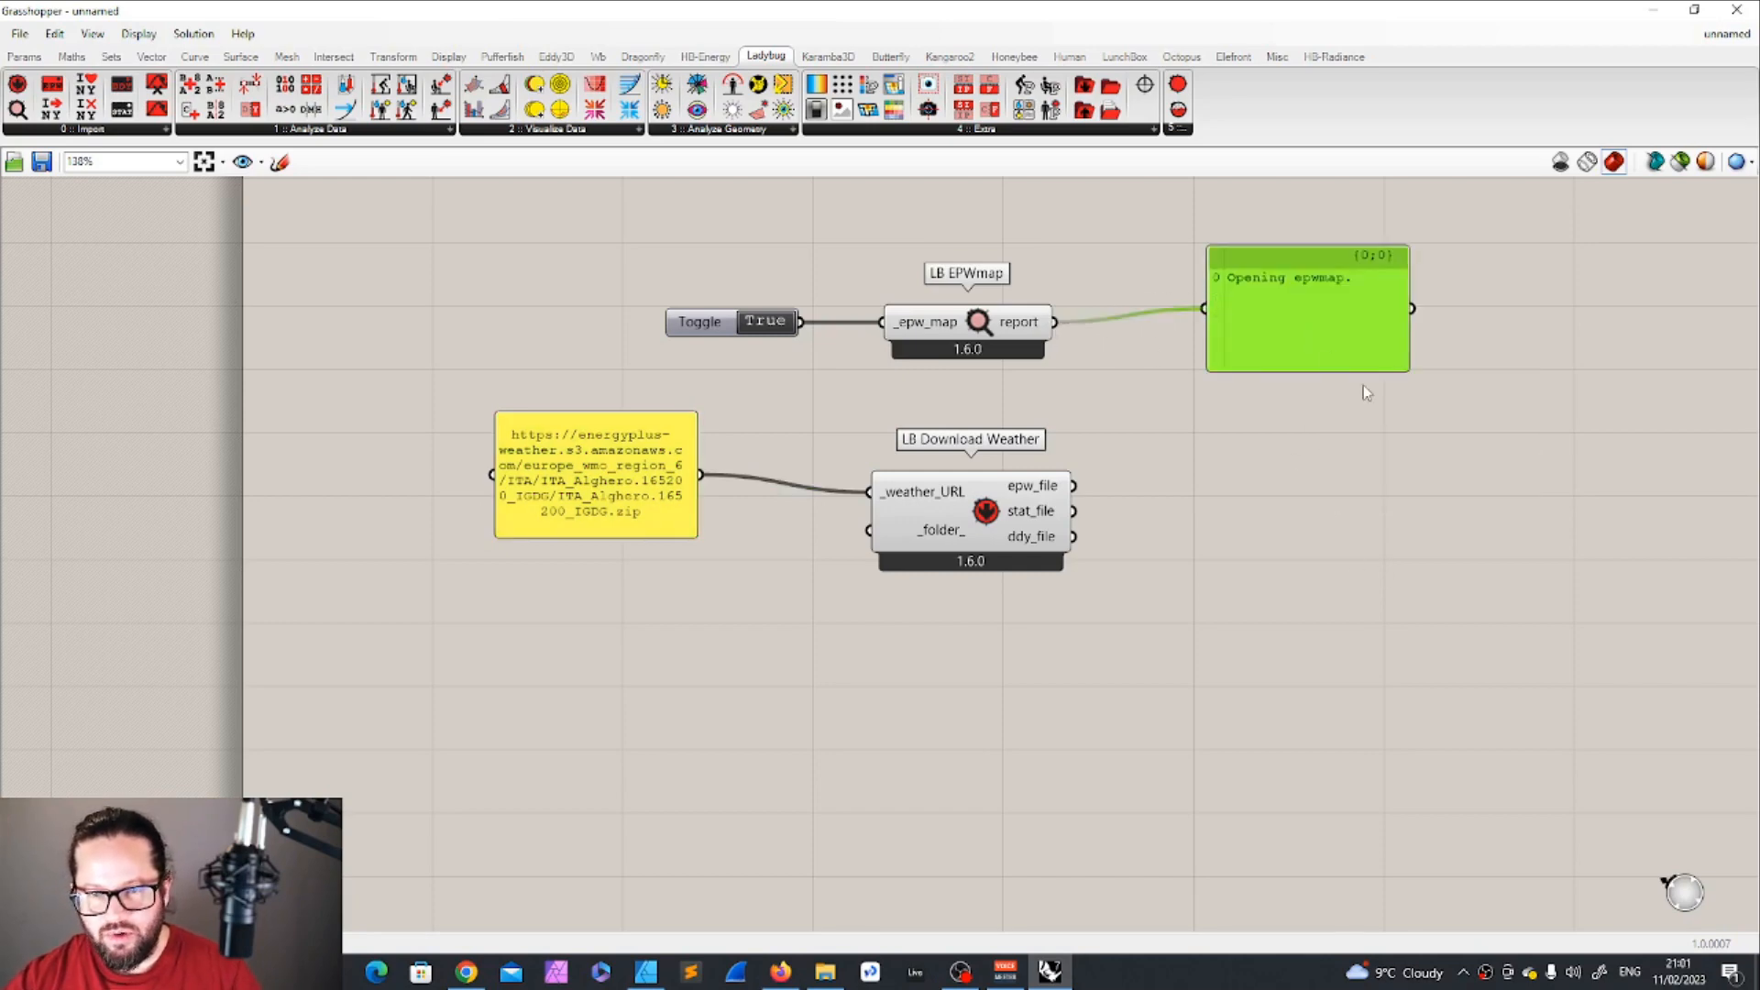
drag(1306, 367, 1265, 320)
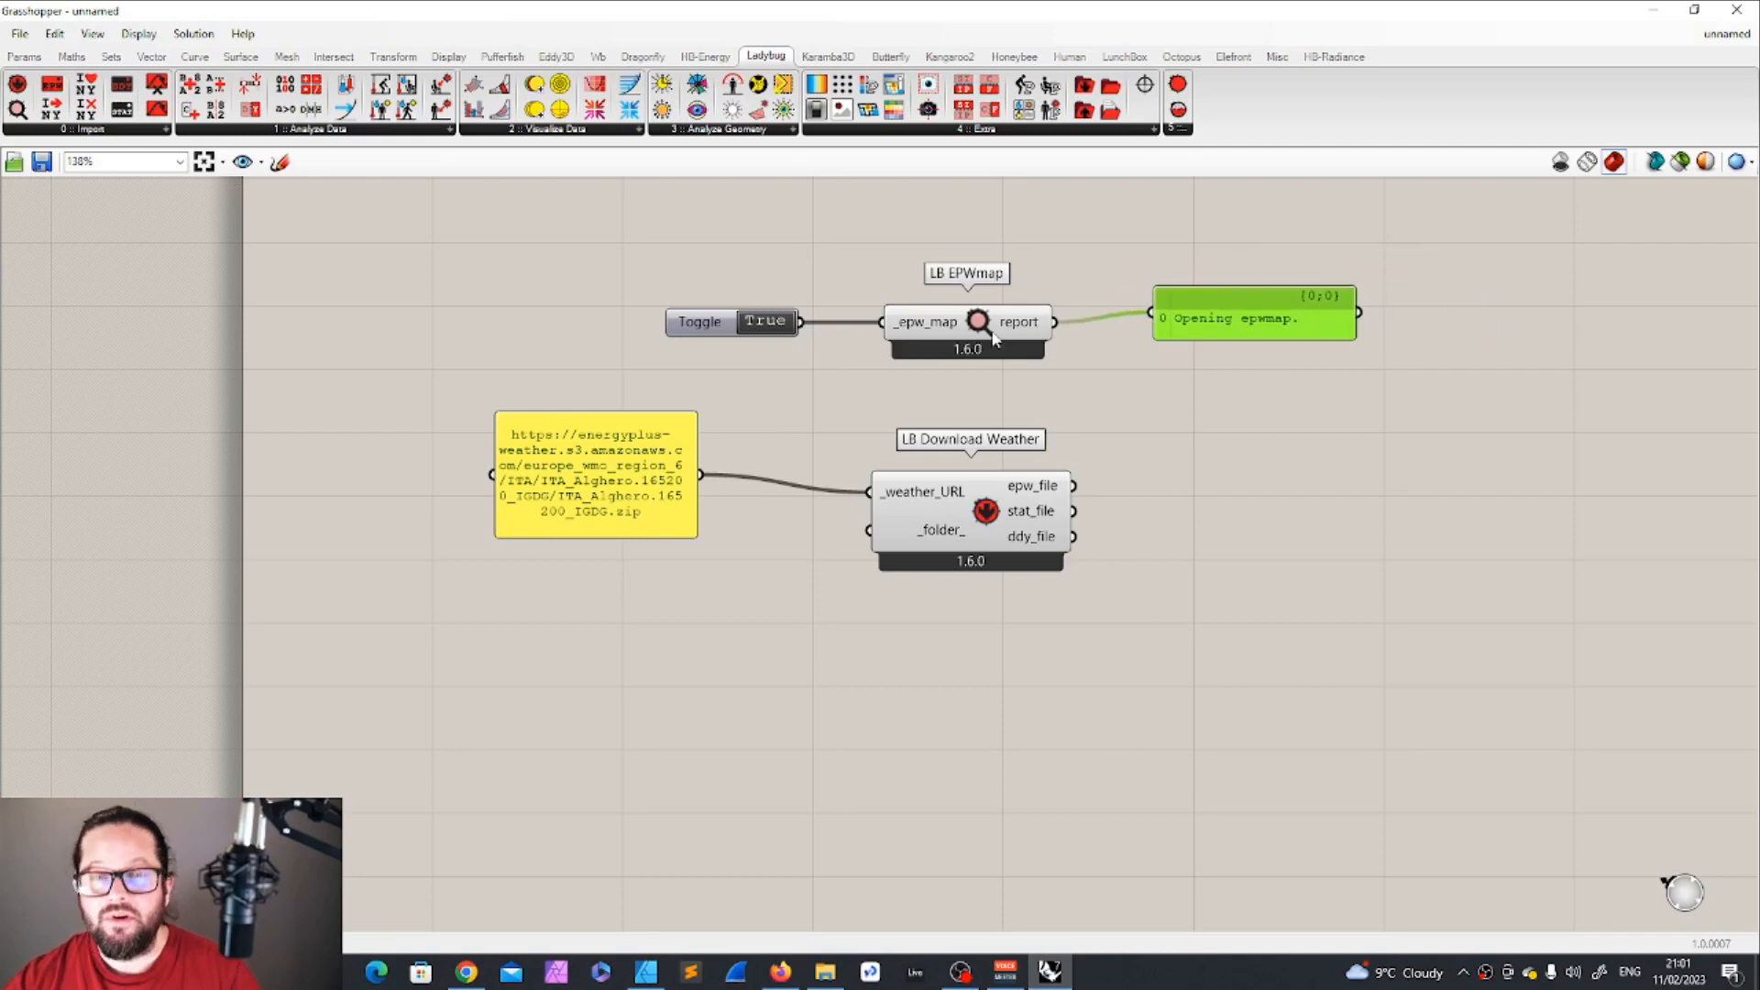
drag(1011, 319, 1027, 321)
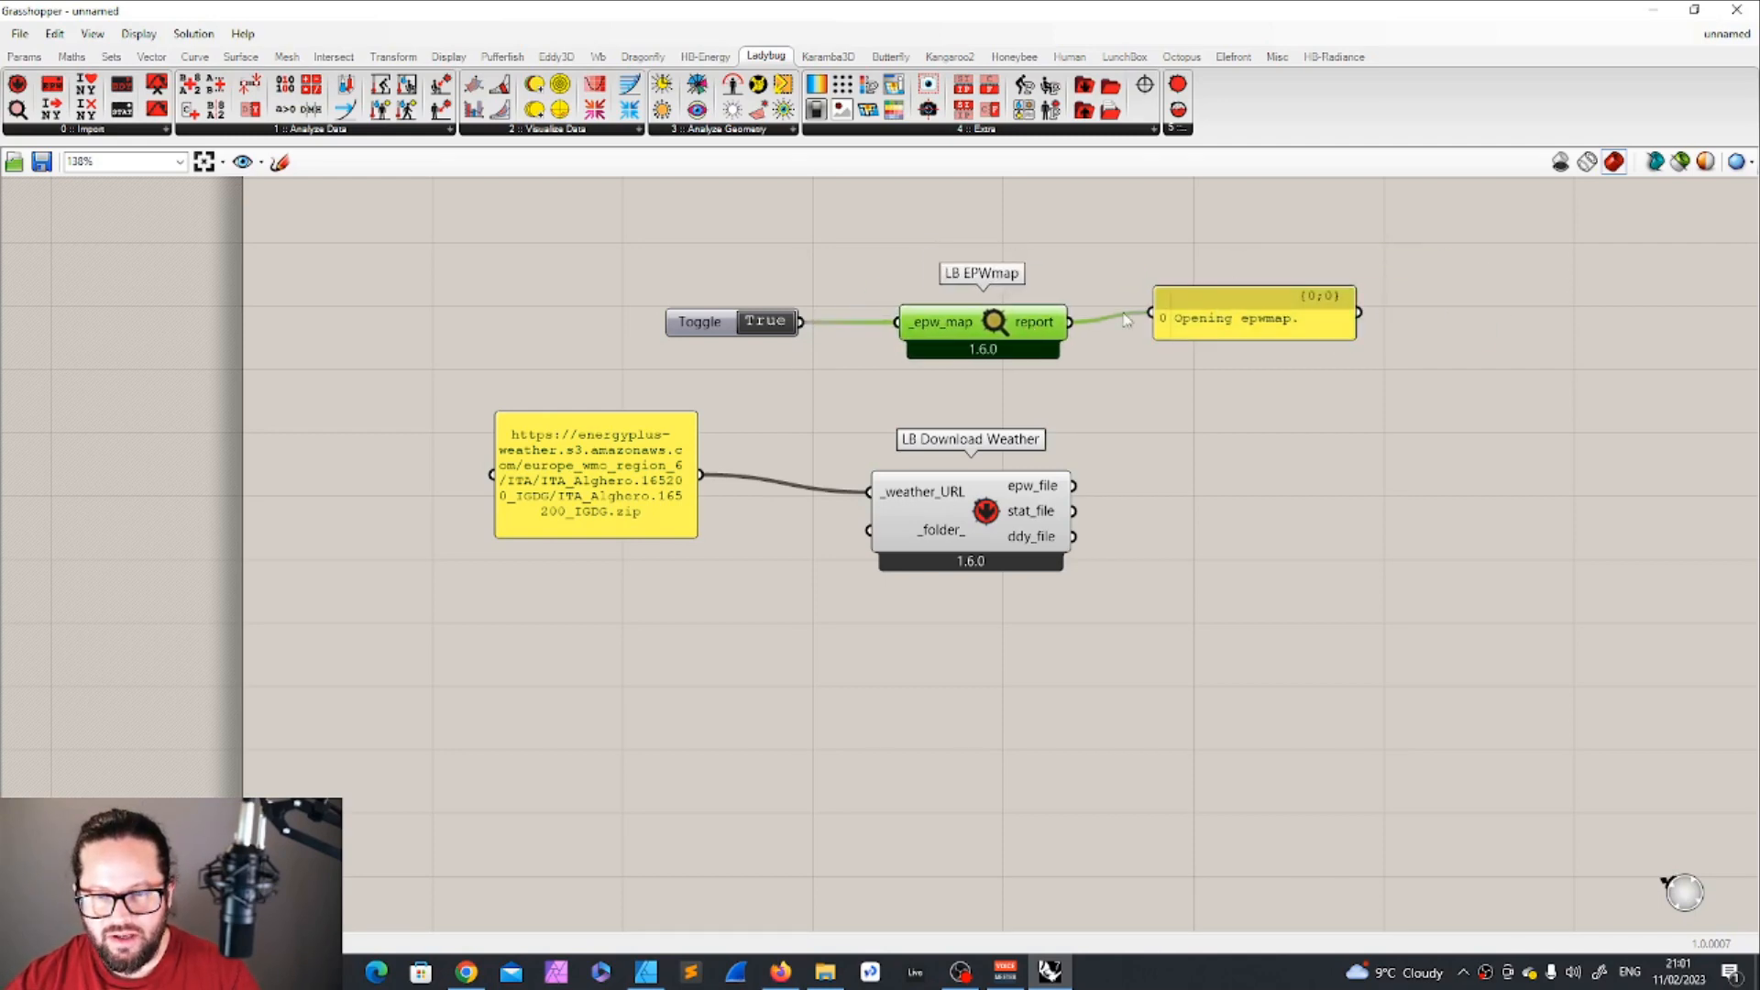
Duplicate the report panel and wire the epw_file output of LB Download Weather into the copy.
click(1246, 310)
key(ctrl+c)
key(ctrl+v)
drag(1072, 486, 1166, 484)
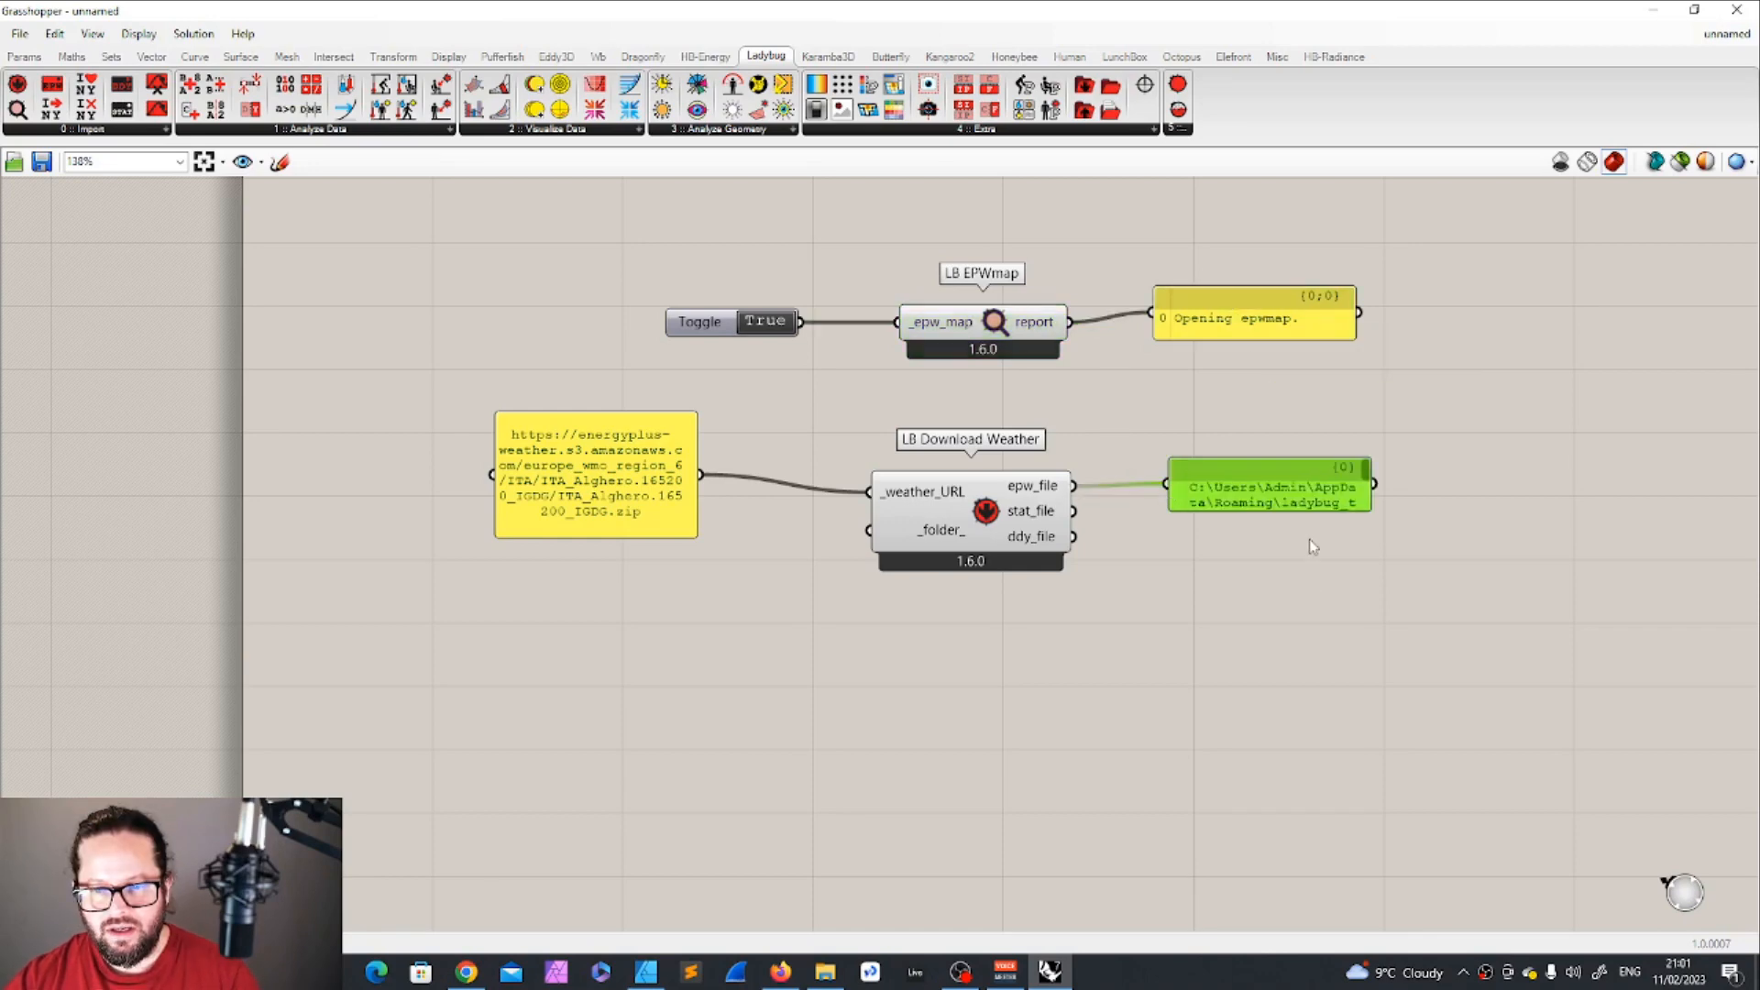
Enlarge the file path panel and feed it first the stat_file output, then the ddy_file output of LB Download Weather.
drag(1298, 513, 1320, 697)
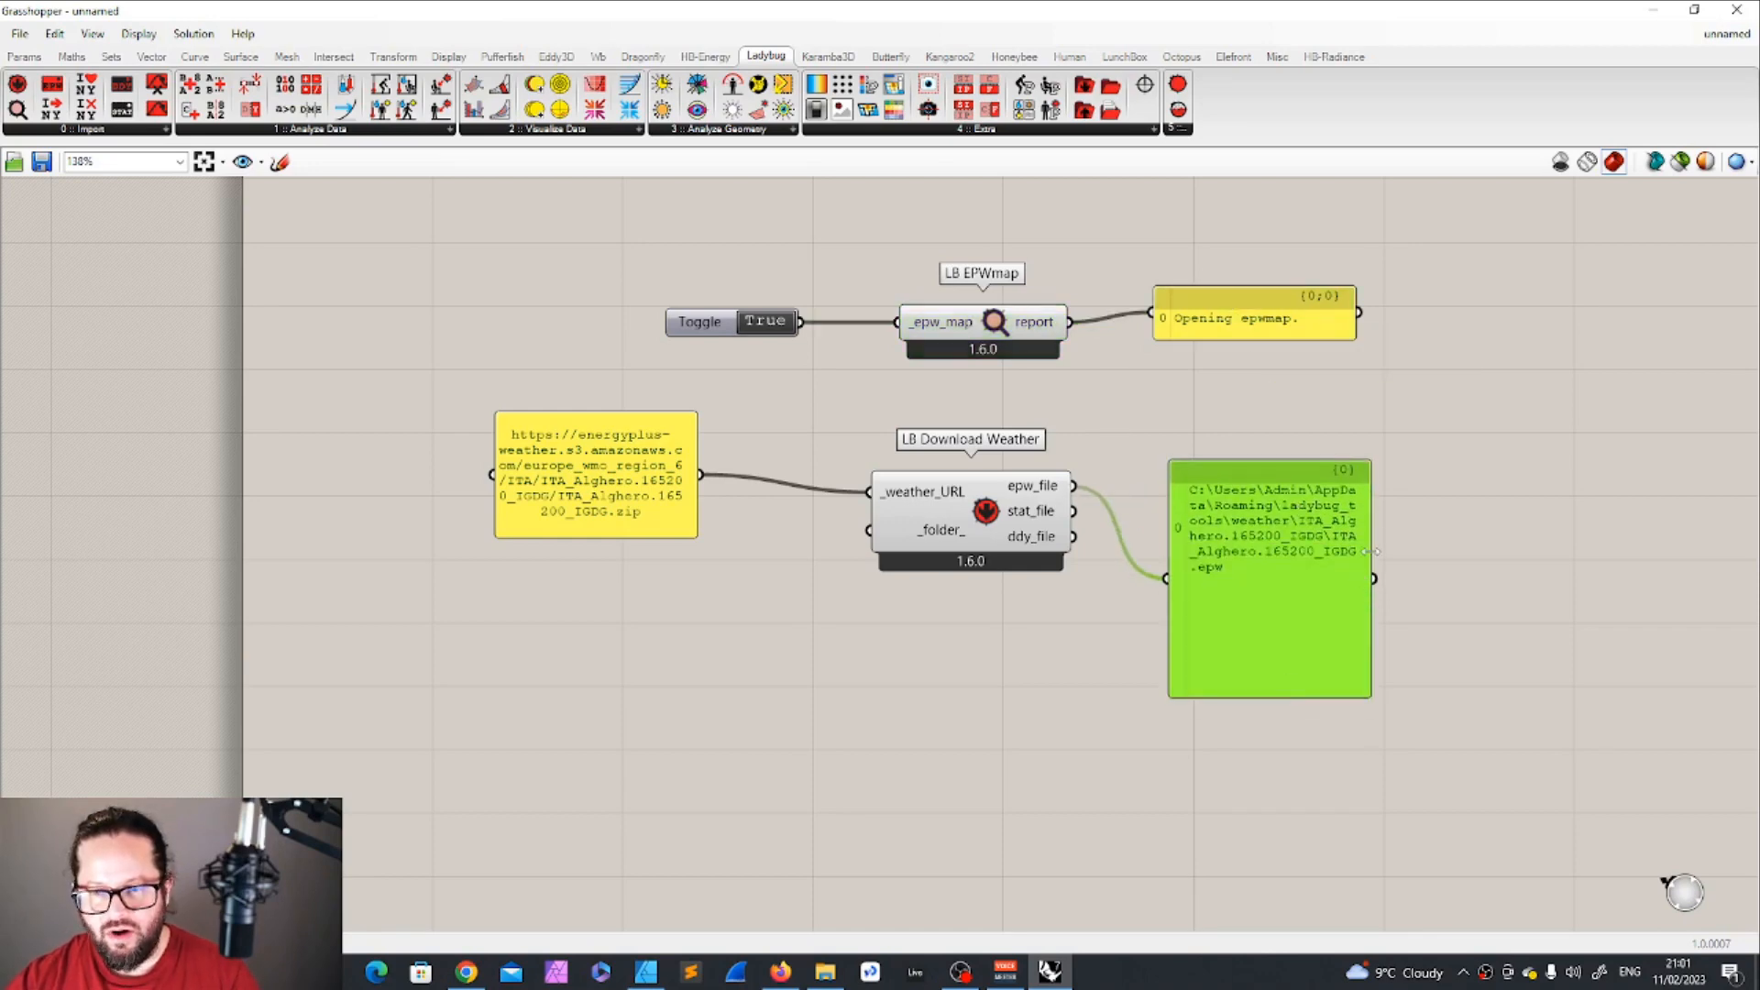
drag(1370, 552, 1552, 537)
mouse_move(1270, 475)
mouse_down()
mouse_move(1270, 413)
mouse_move(1270, 442)
mouse_up()
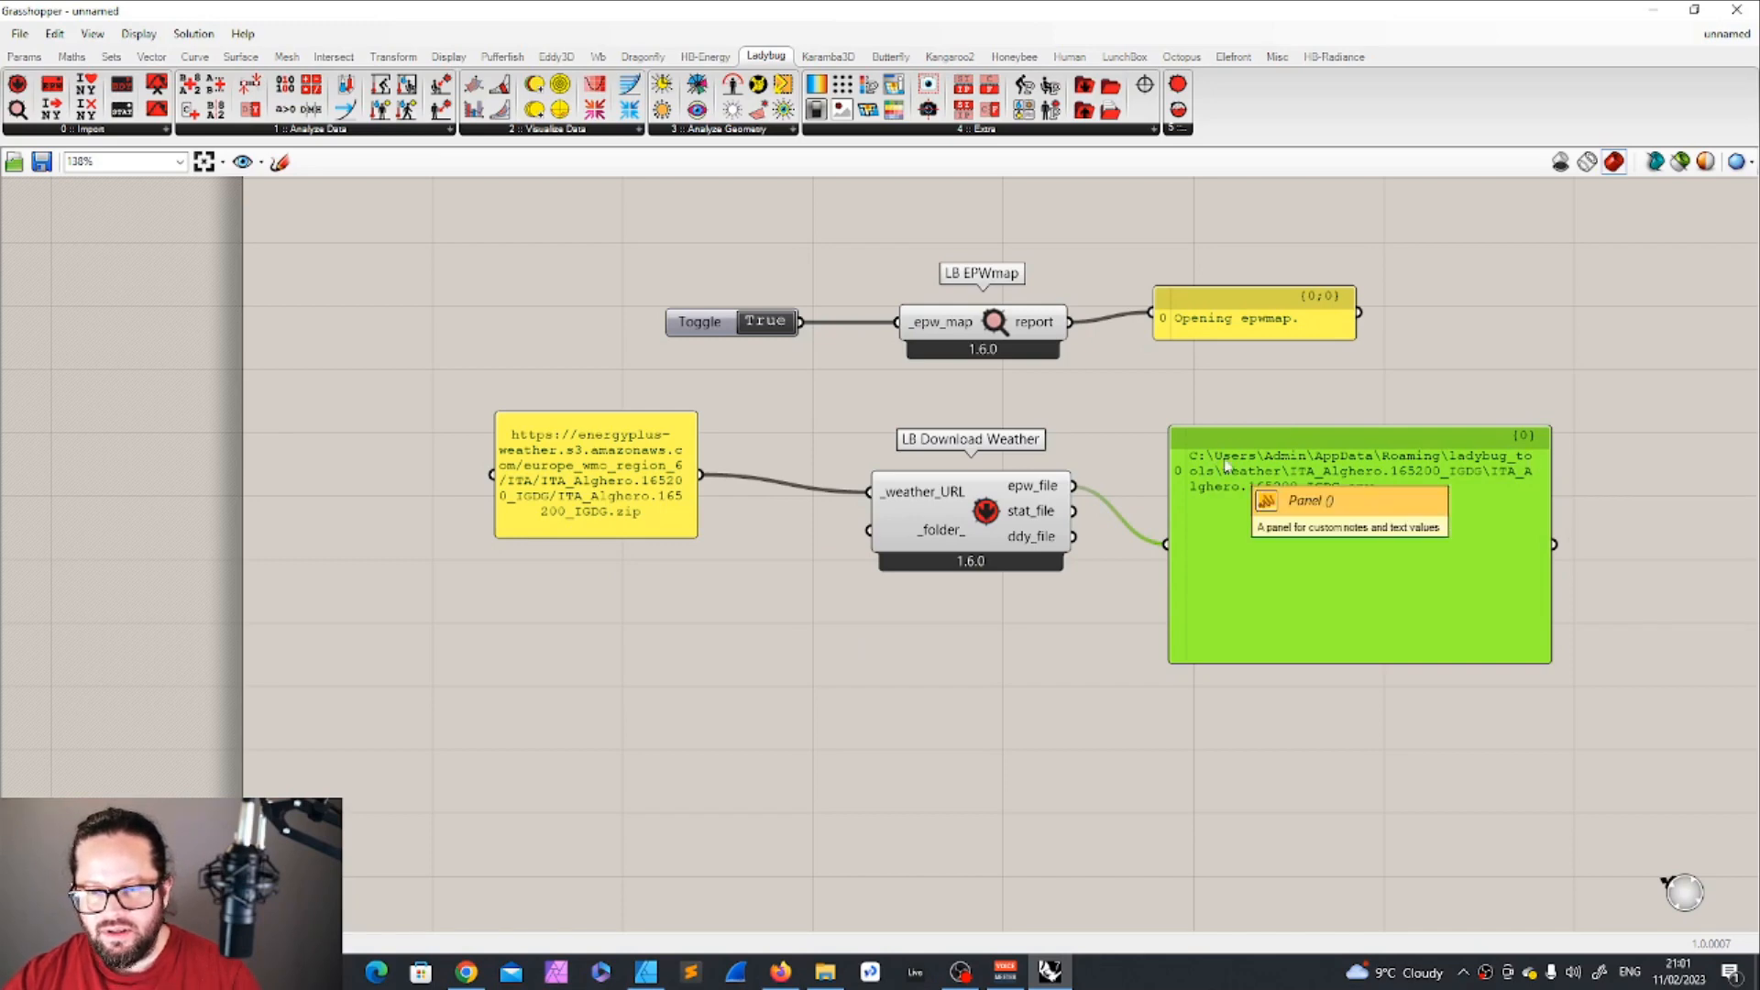
mouse_move(1403, 447)
mouse_down()
mouse_move(1424, 411)
mouse_move(1411, 419)
mouse_up()
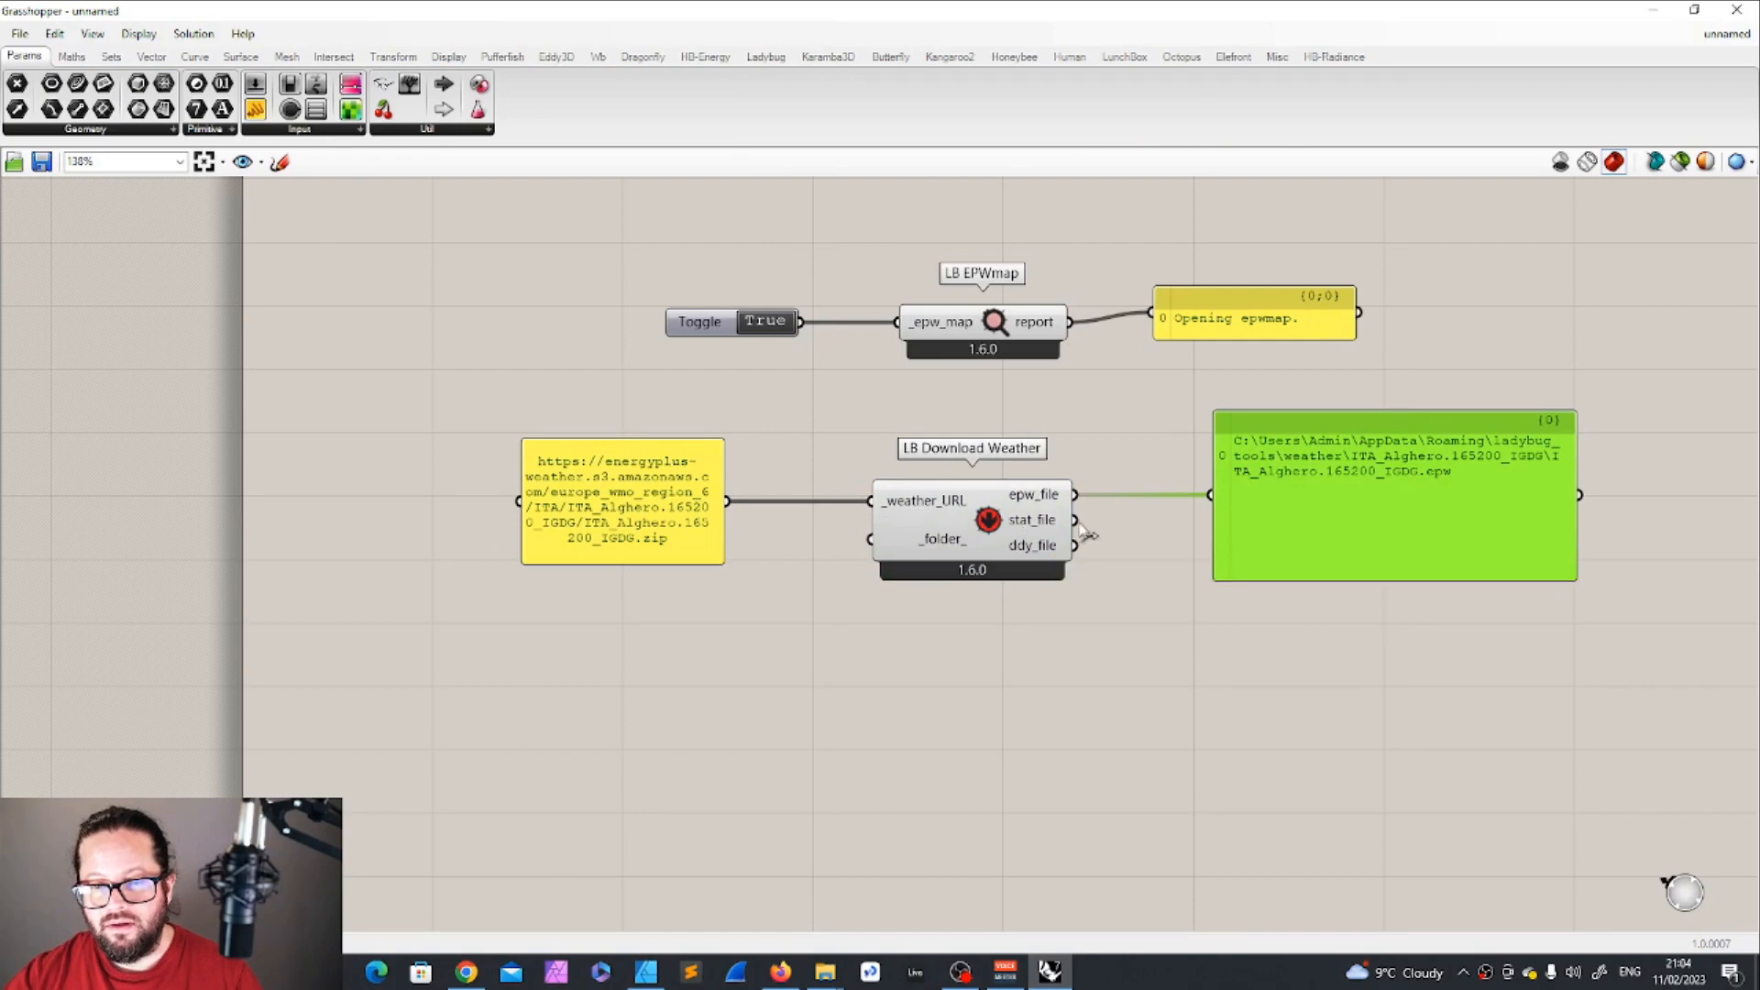
drag(1080, 522, 1210, 495)
drag(1077, 546, 1212, 495)
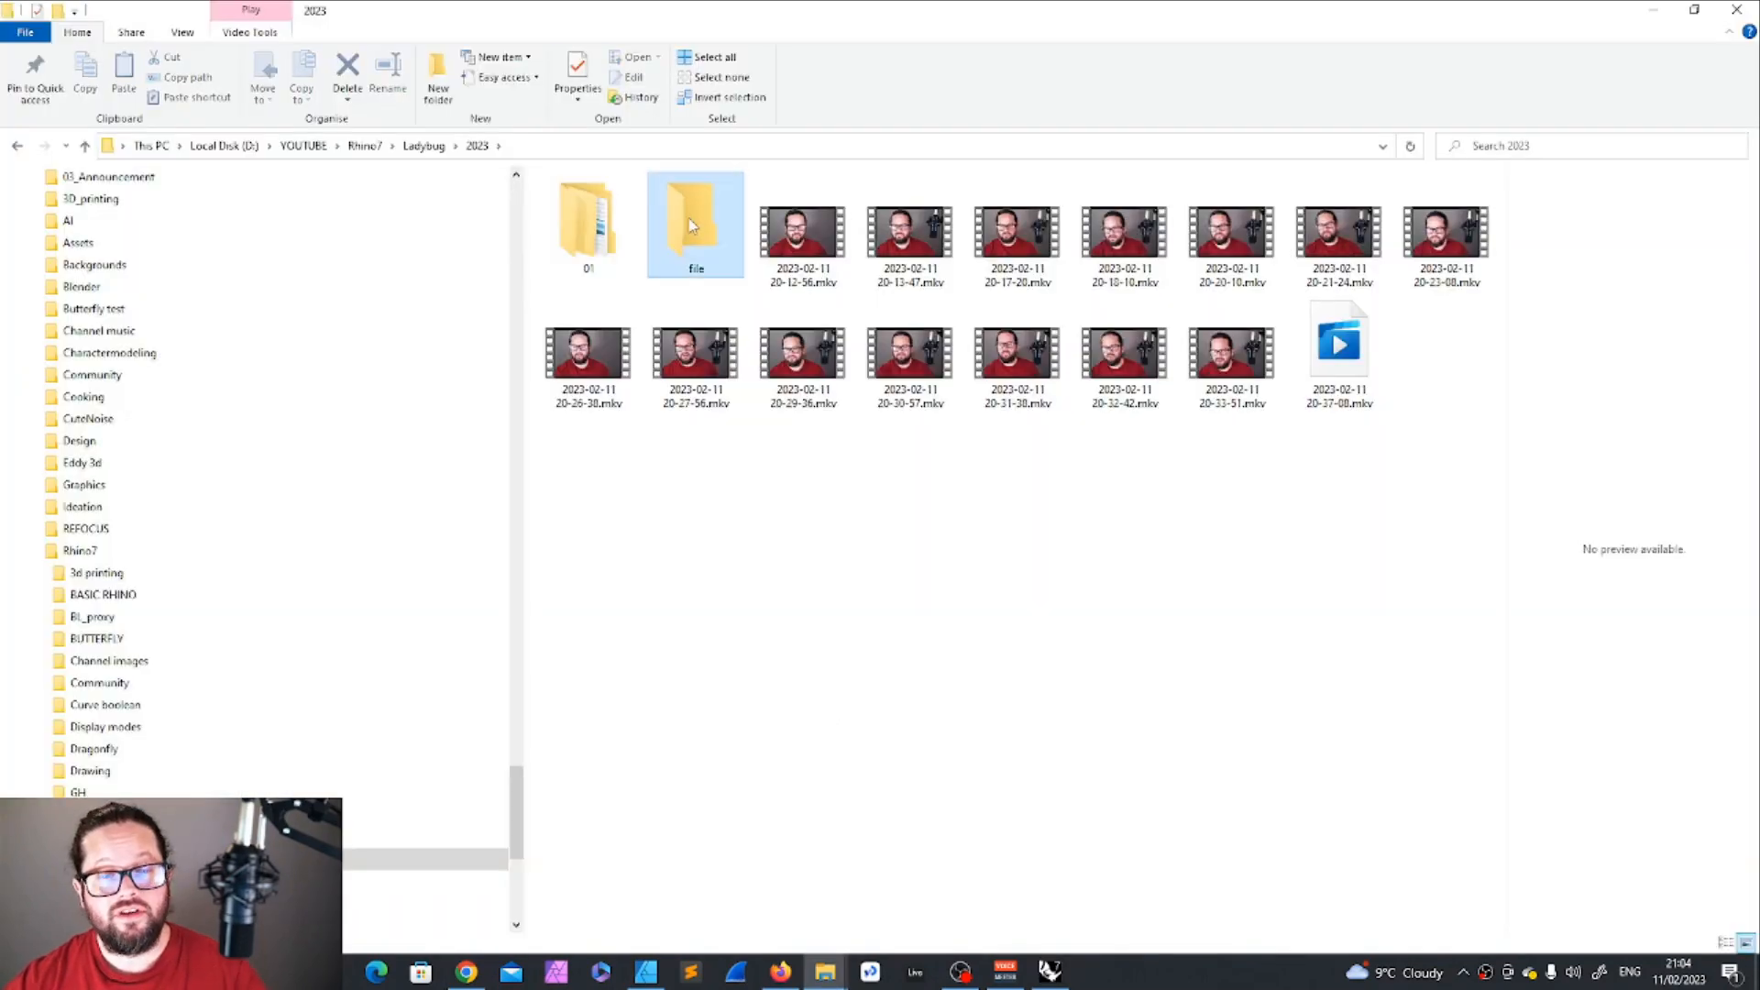
Copy the path of the folder D:\YOUTUBE\Rhino7\Ladybug\2023\file and feed it through a panel into the _folder_ input of LB Download Weather.
double_click(689, 220)
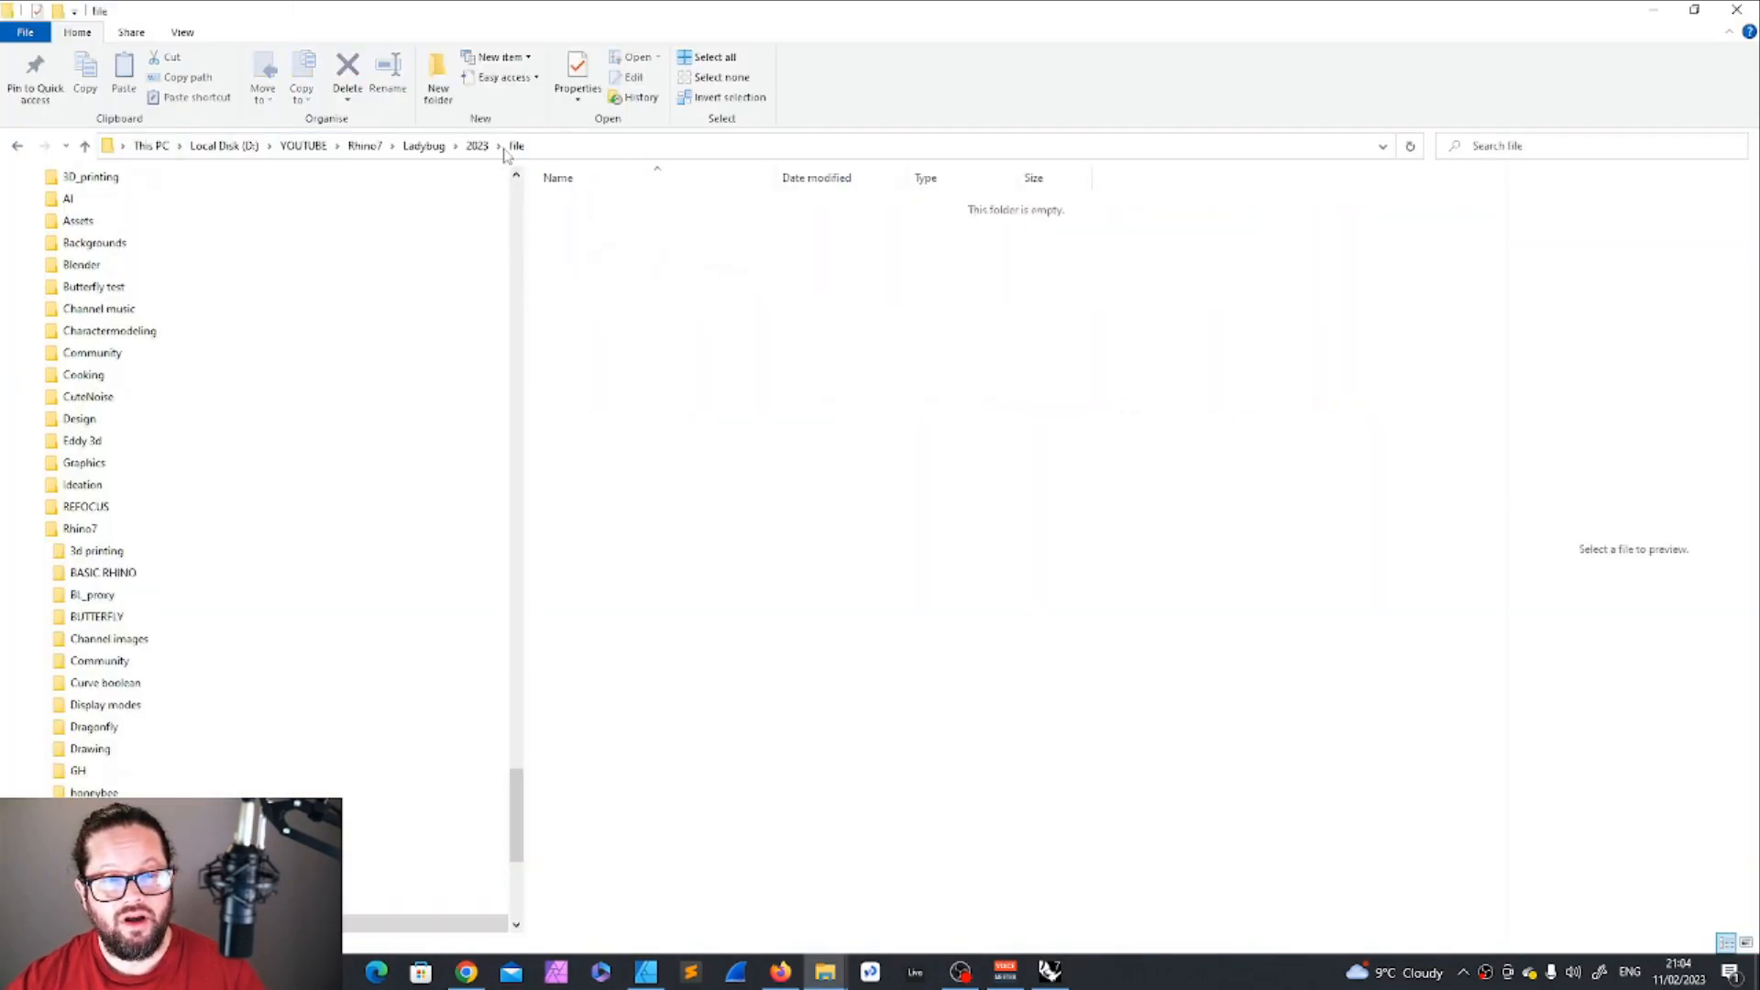
click(573, 146)
drag(370, 146, 4, 131)
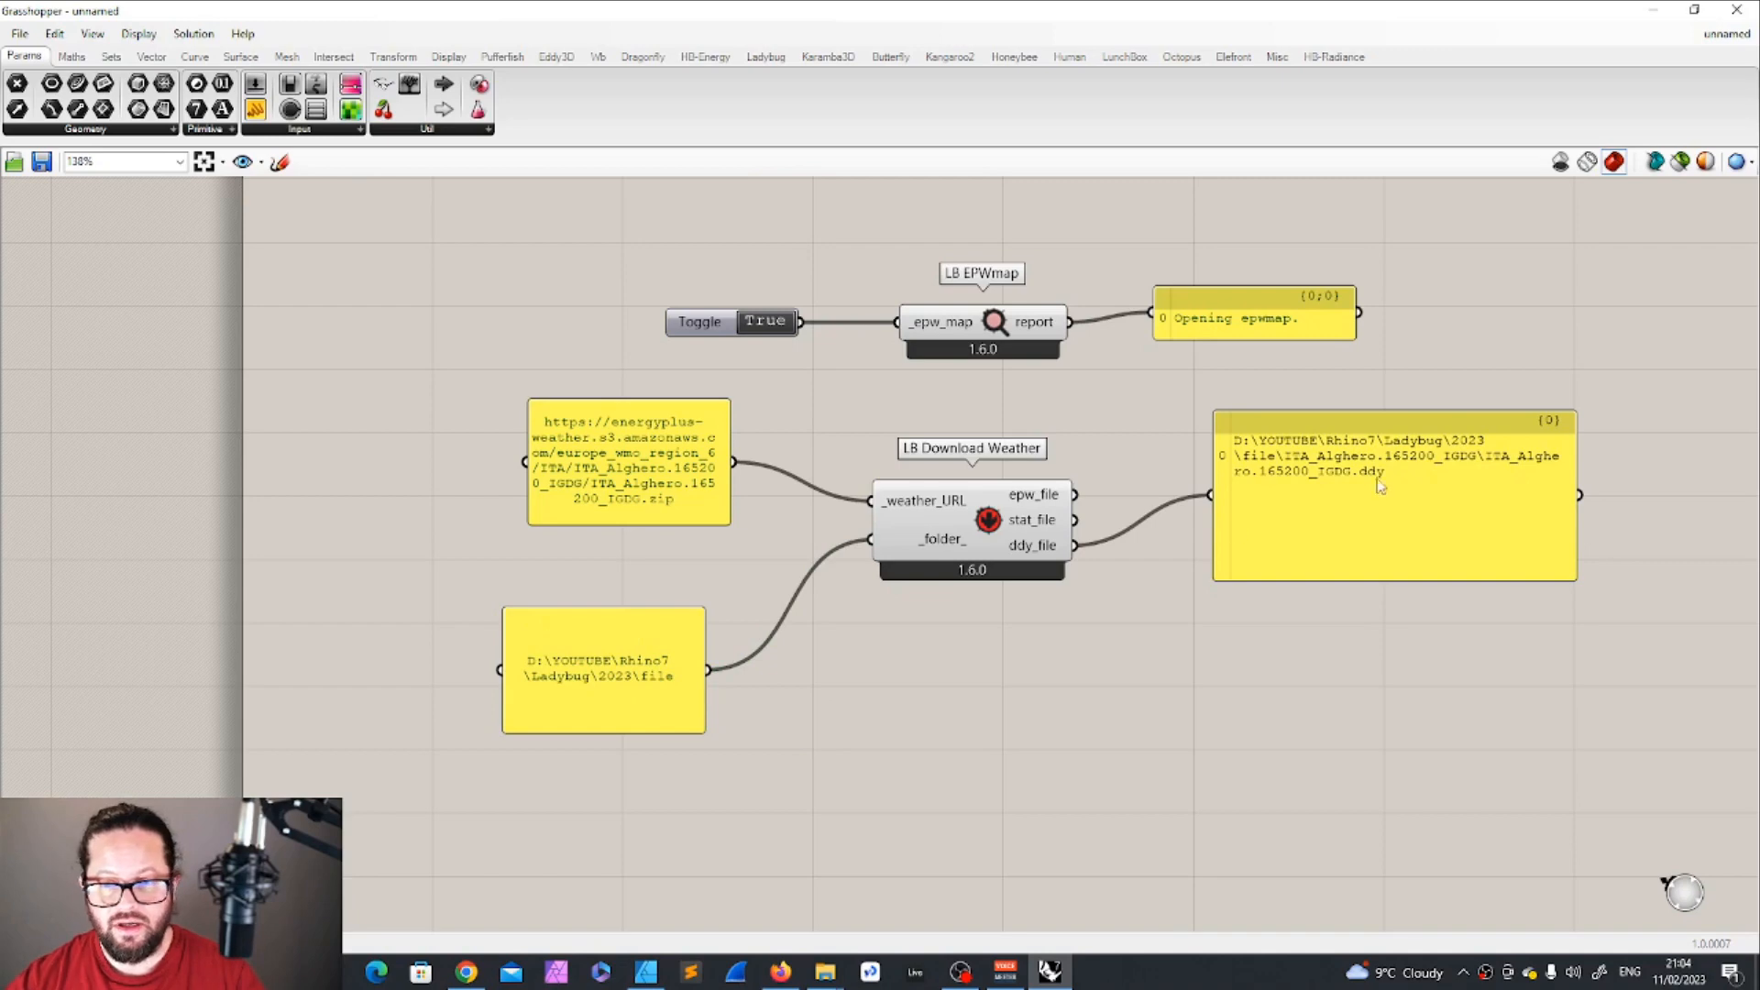
Stack the weather link panel and the folder path panel neatly beside the inputs of LB Download Weather.
drag(648, 446, 624, 438)
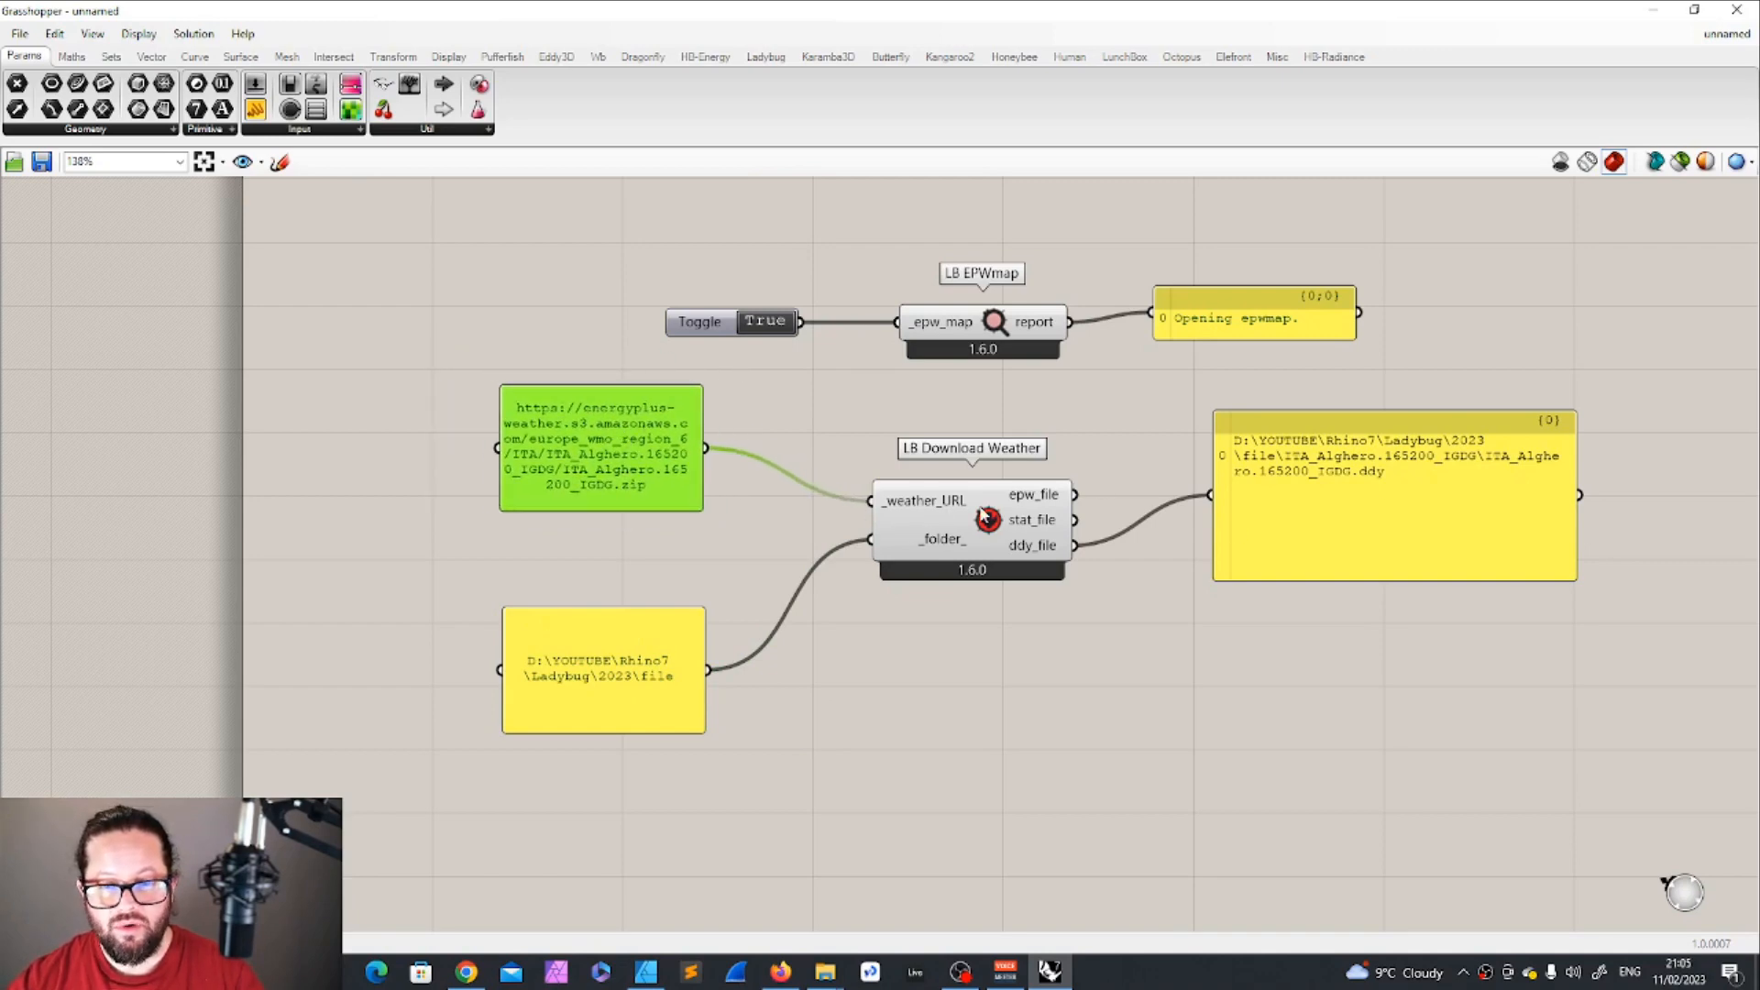
drag(610, 707, 677, 633)
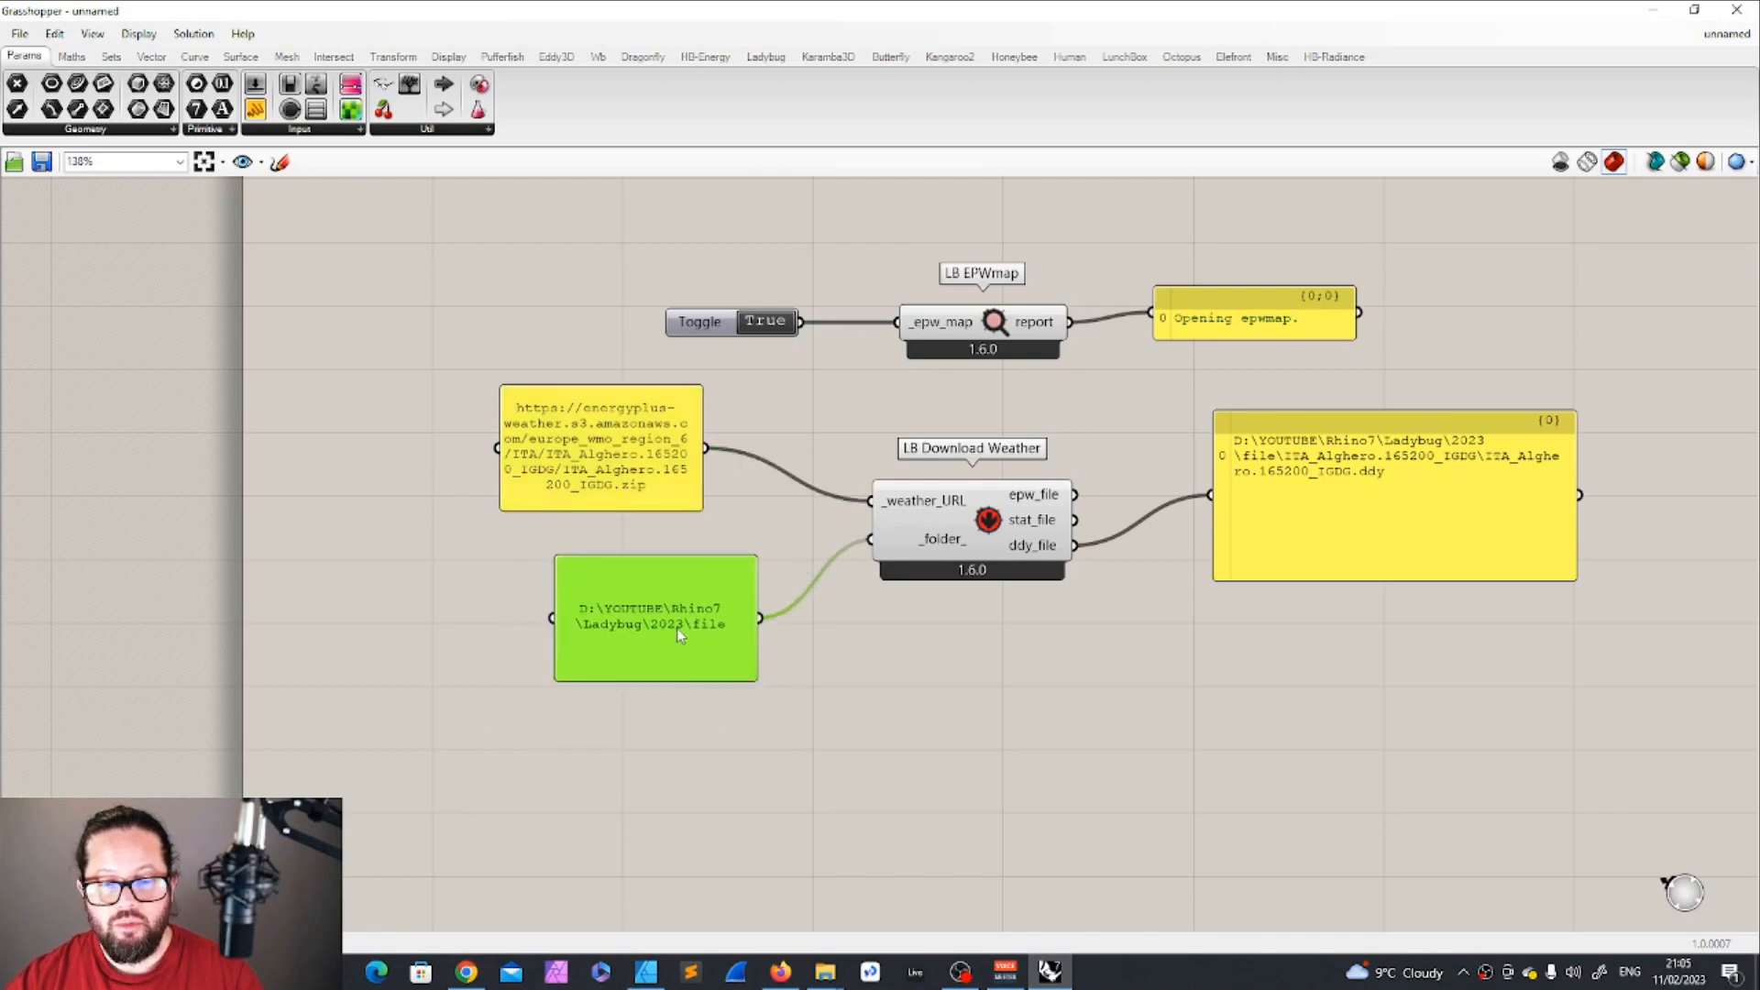
drag(613, 580, 563, 558)
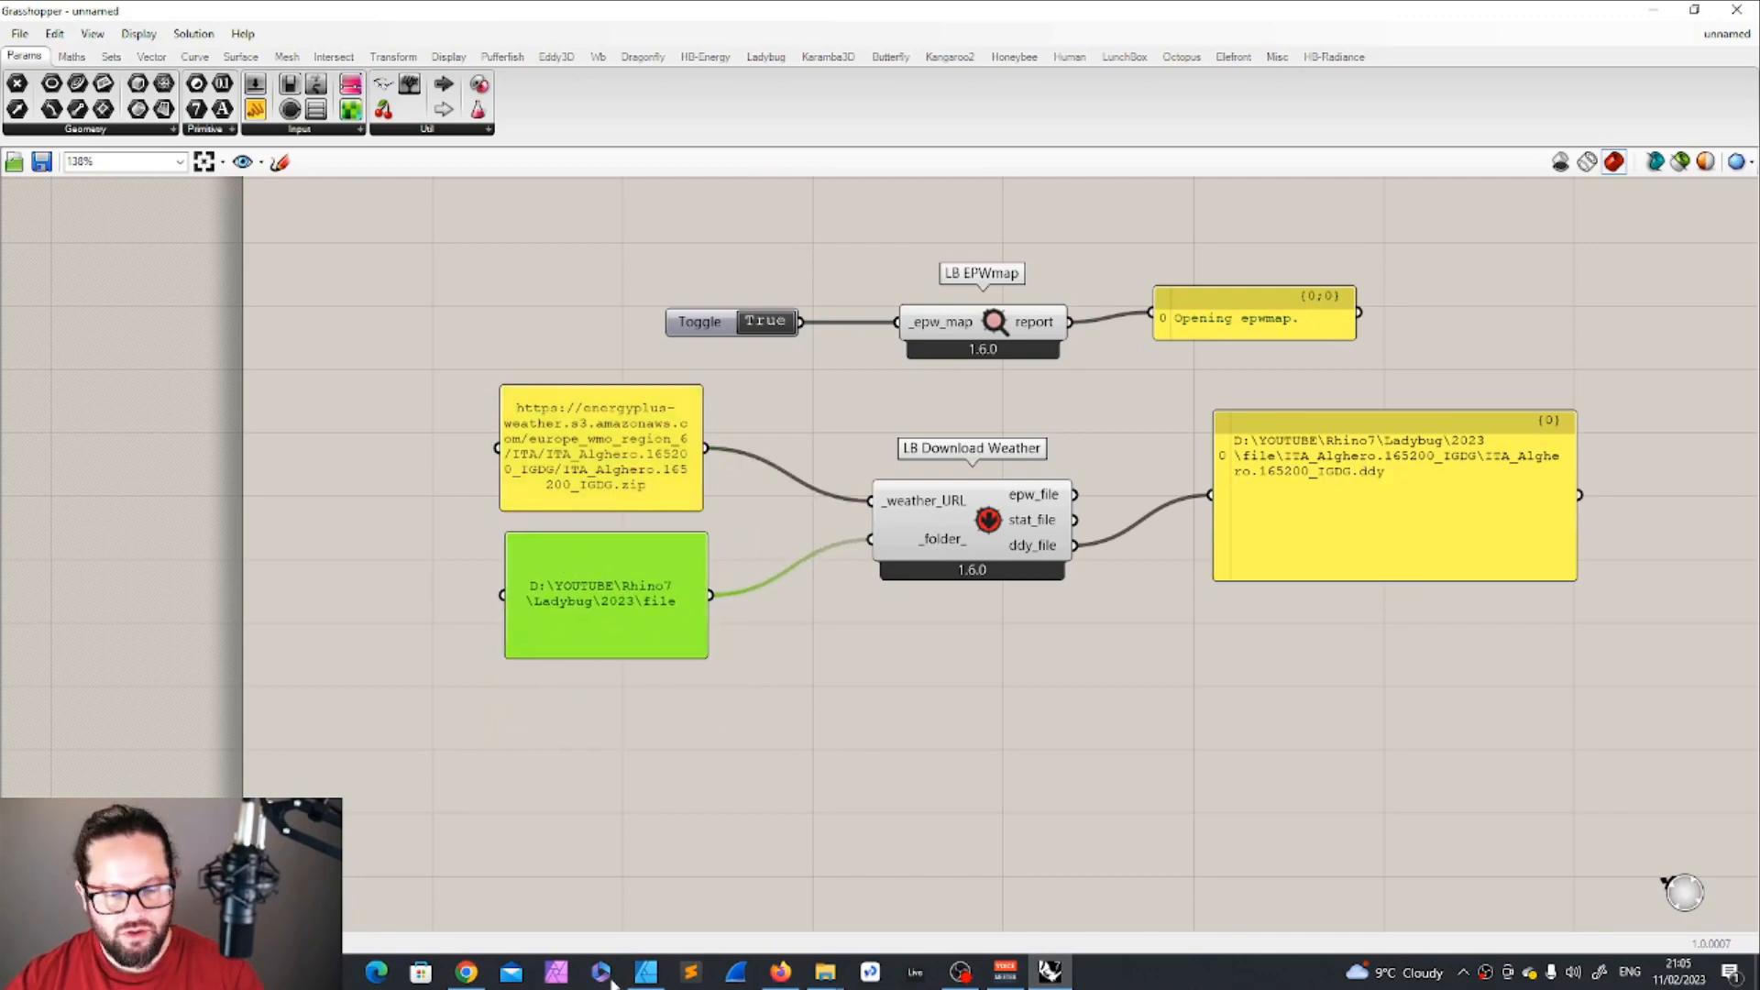
Copy the full path of ITA_Alghero.165200_IGDG.epw from the download folder and return to the Grasshopper canvas.
click(826, 971)
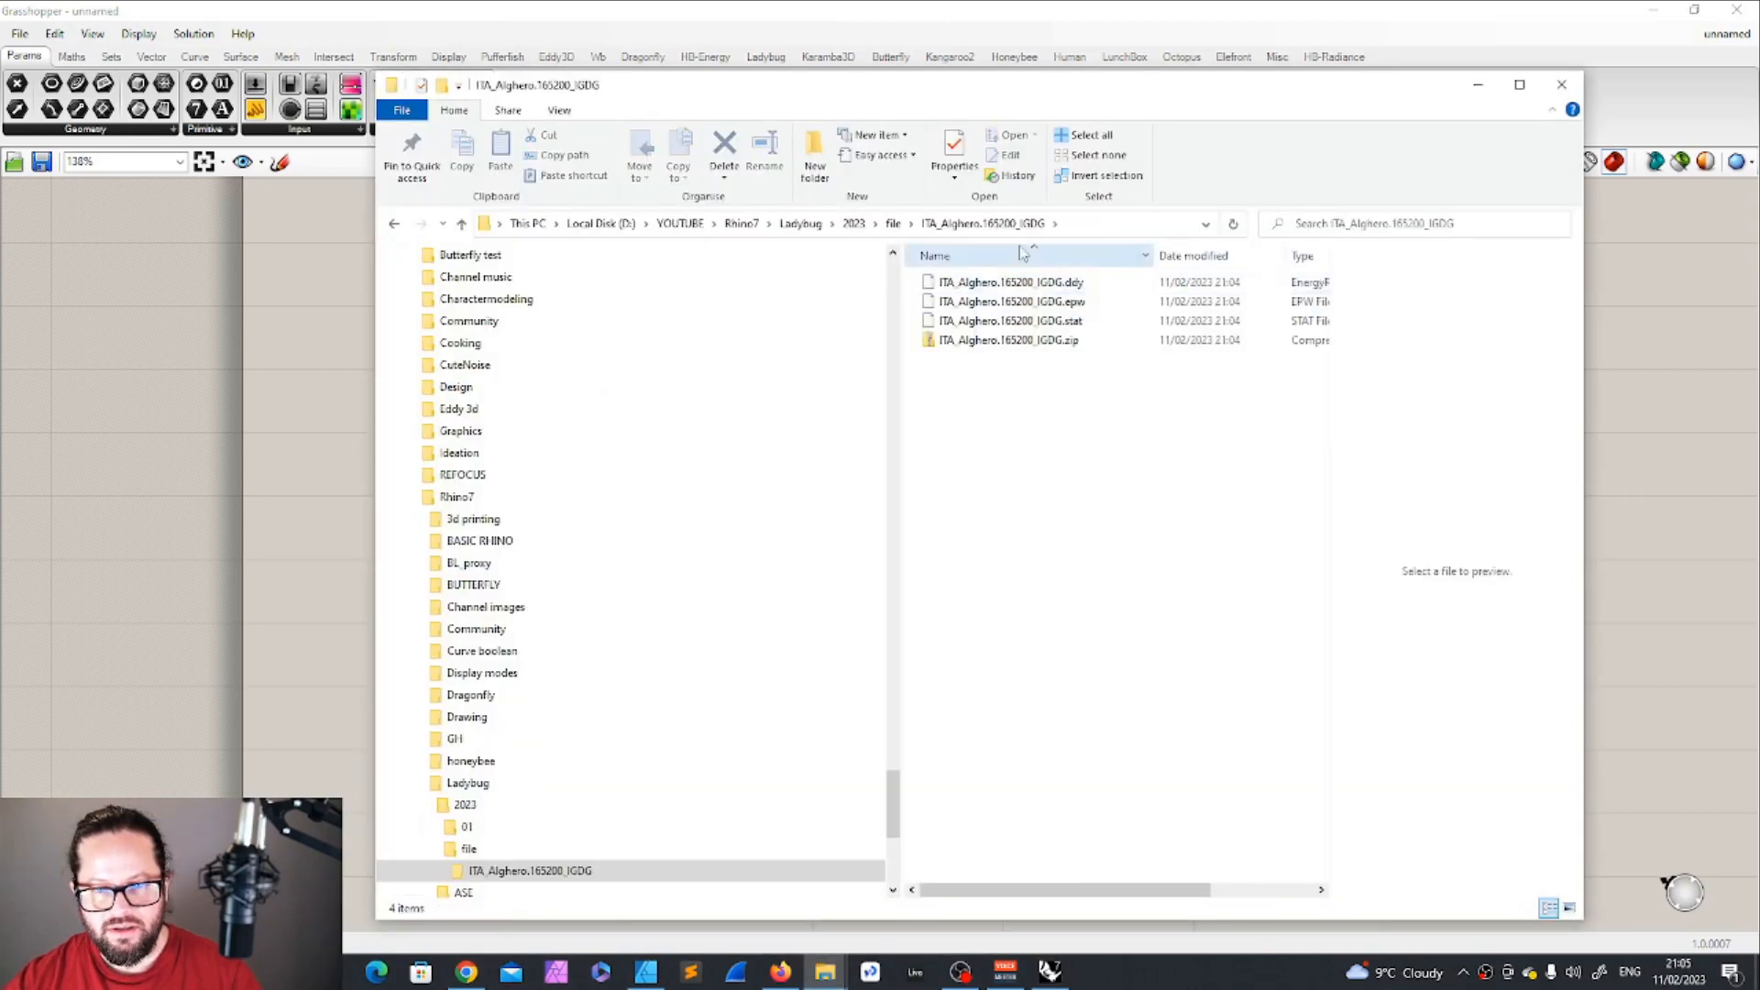
click(1009, 303)
right_click(1006, 307)
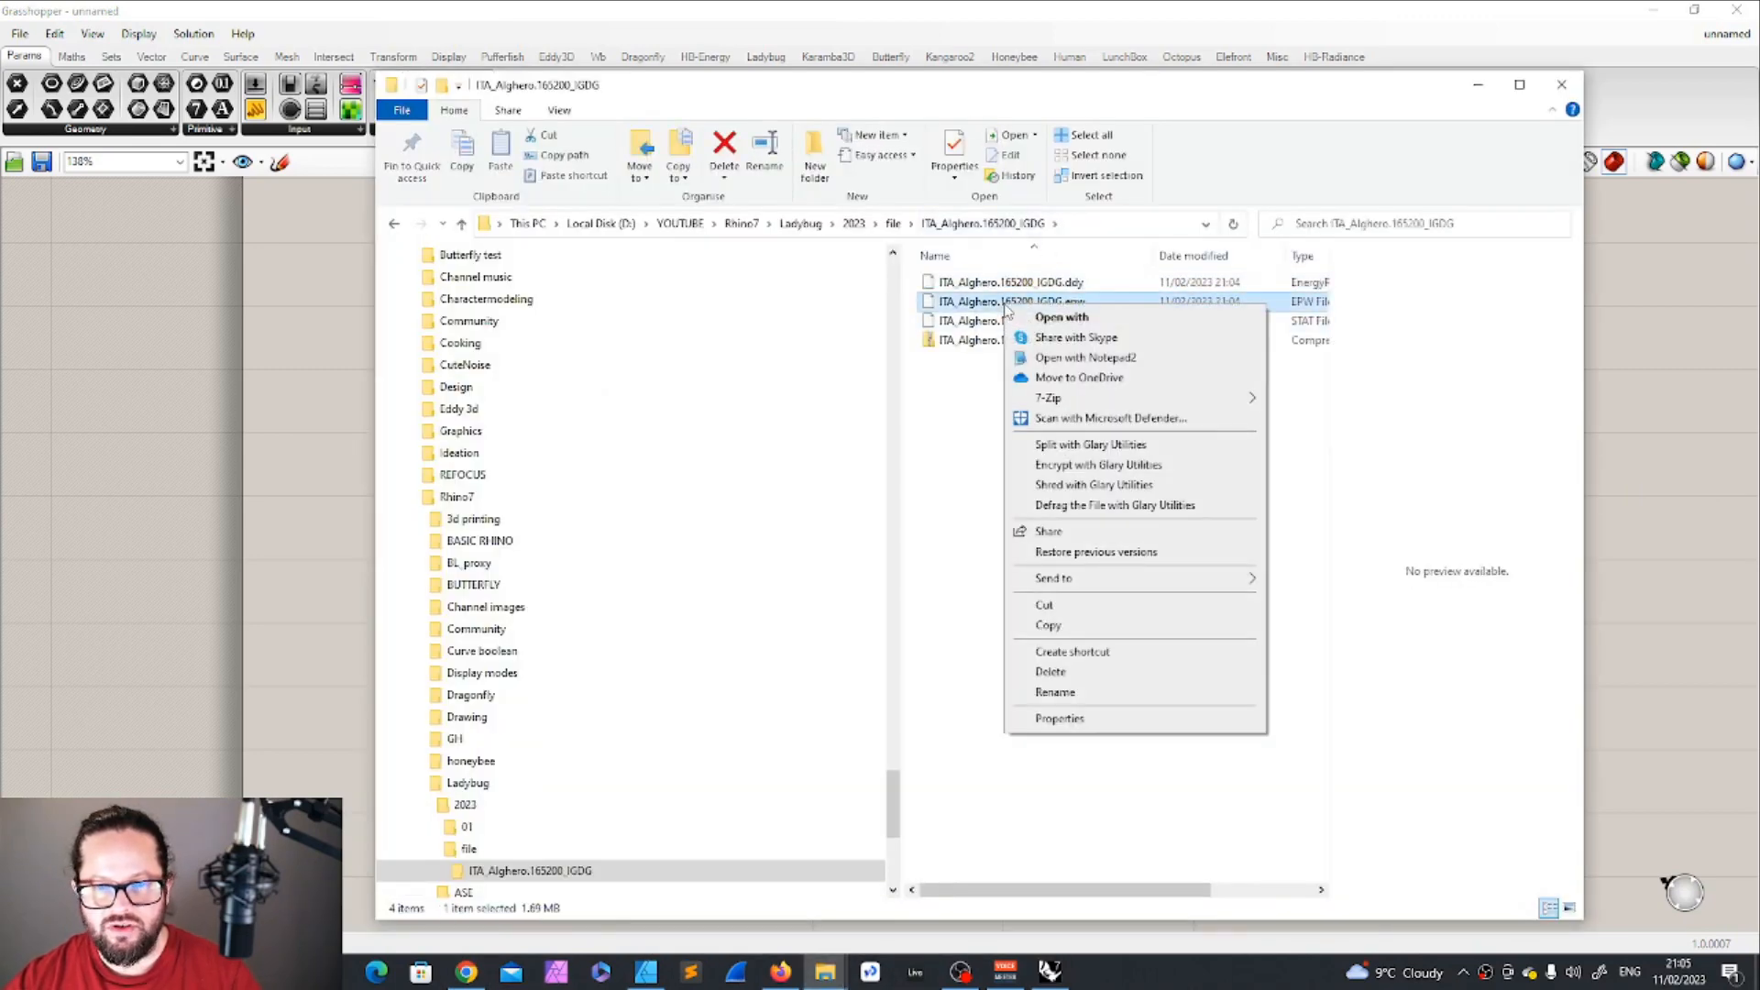
click(1002, 525)
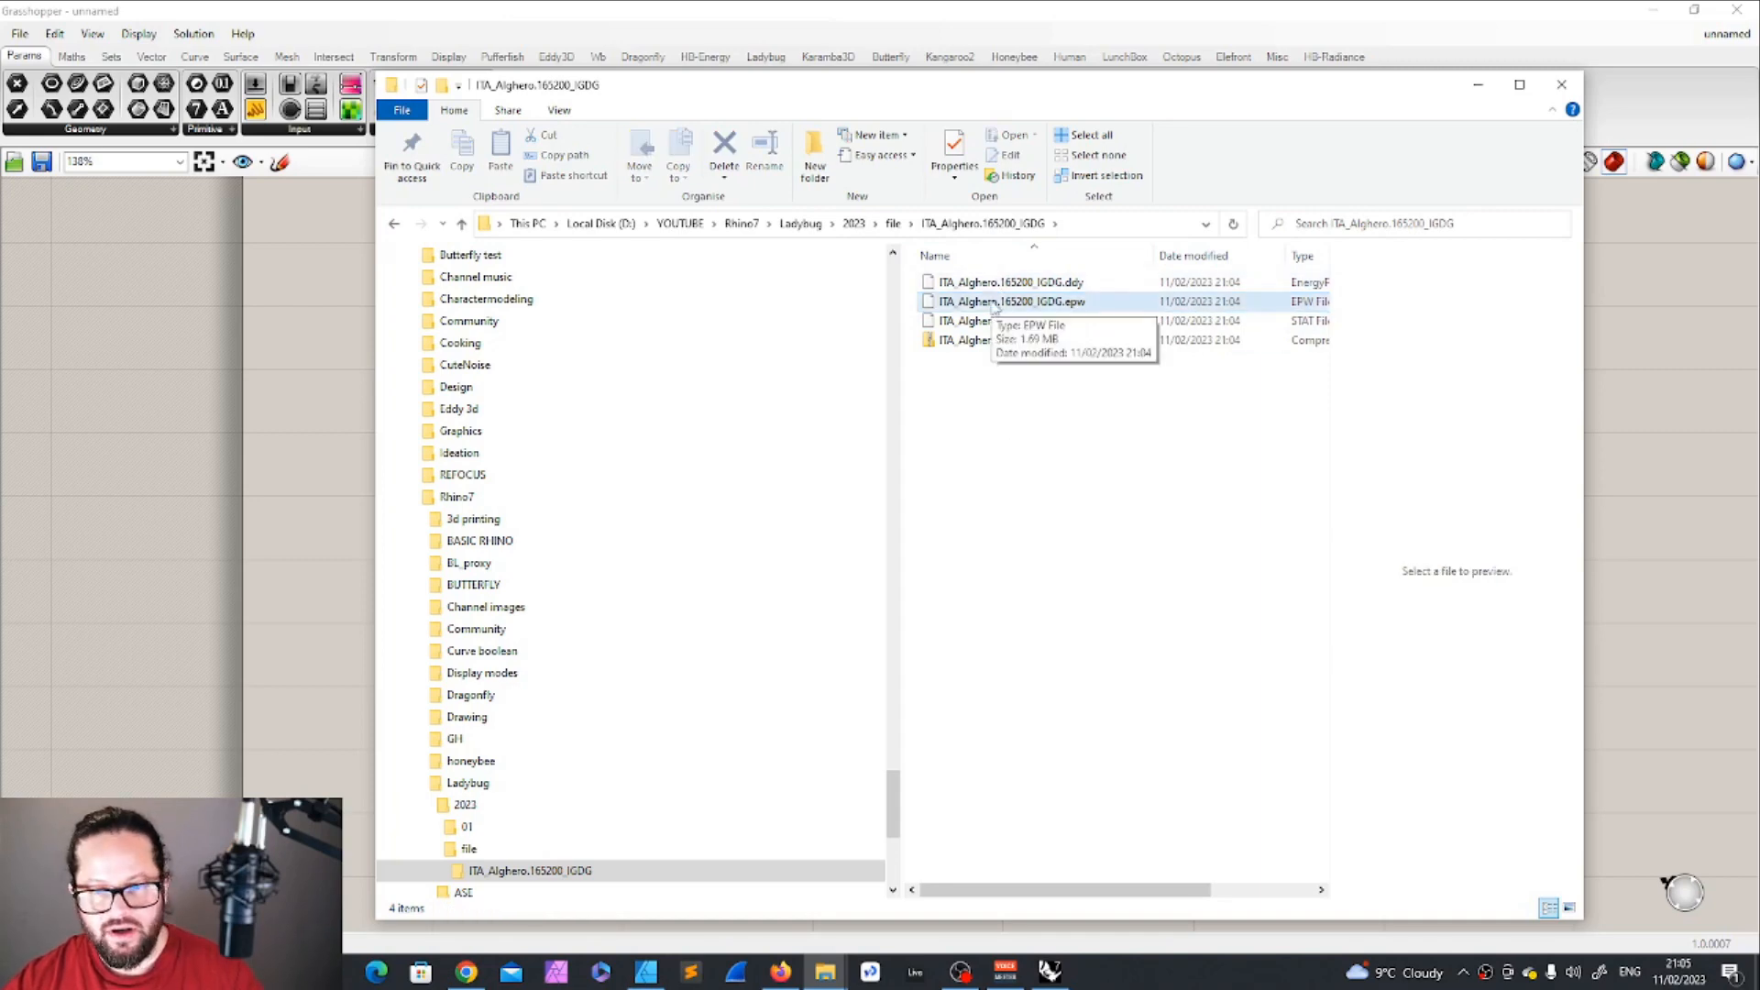
right_click(993, 308)
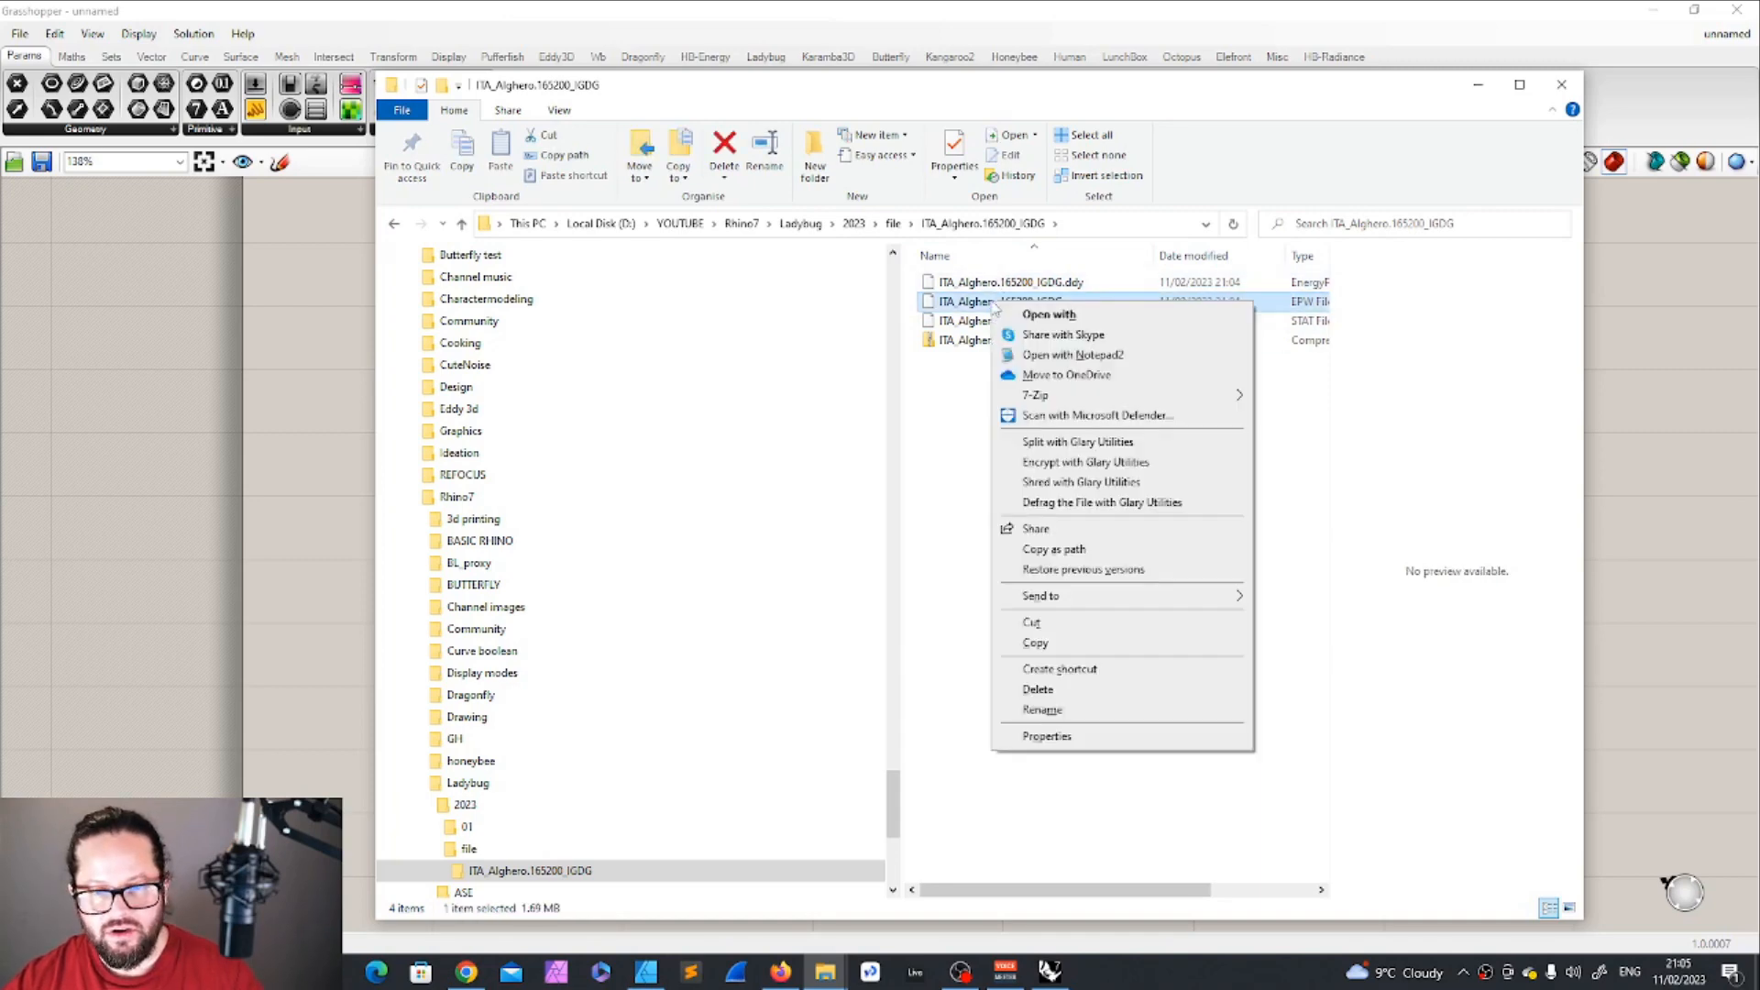
click(1063, 549)
click(1479, 89)
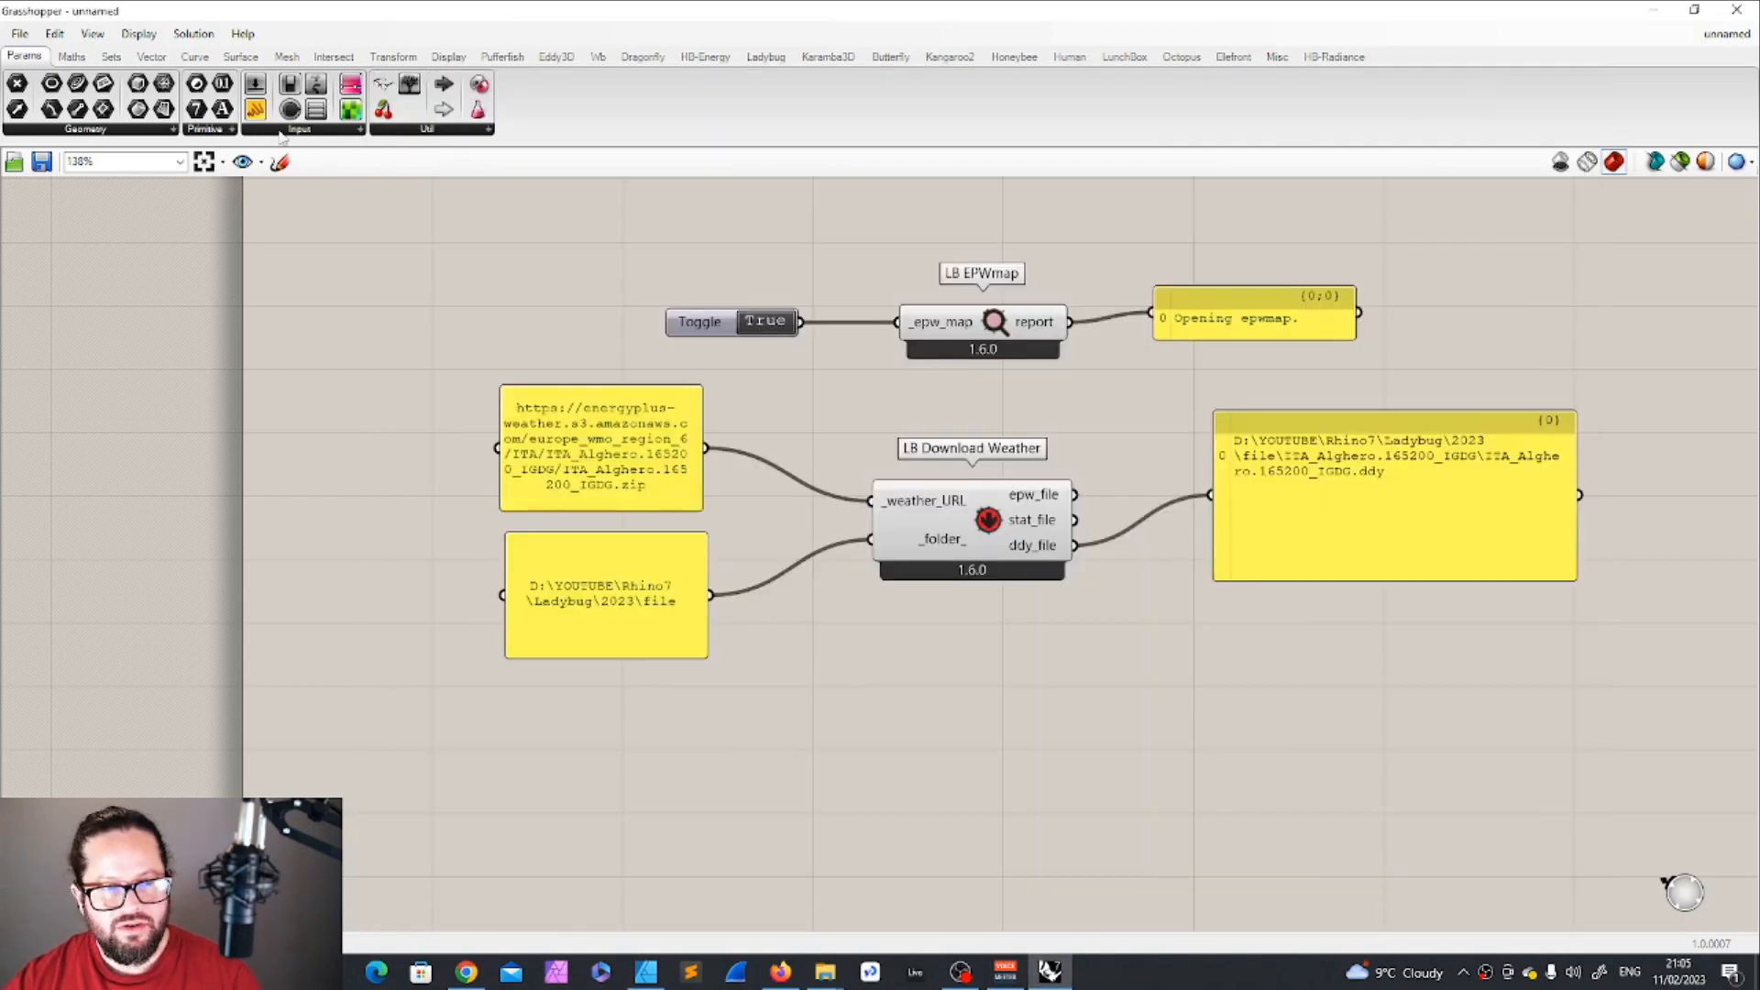
Add a panel below the folder path panel containing the copied path of ITA_Alghero.165200_IGDG.epw.
drag(260, 112, 433, 730)
double_click(679, 771)
click(734, 744)
key(ctrl+v)
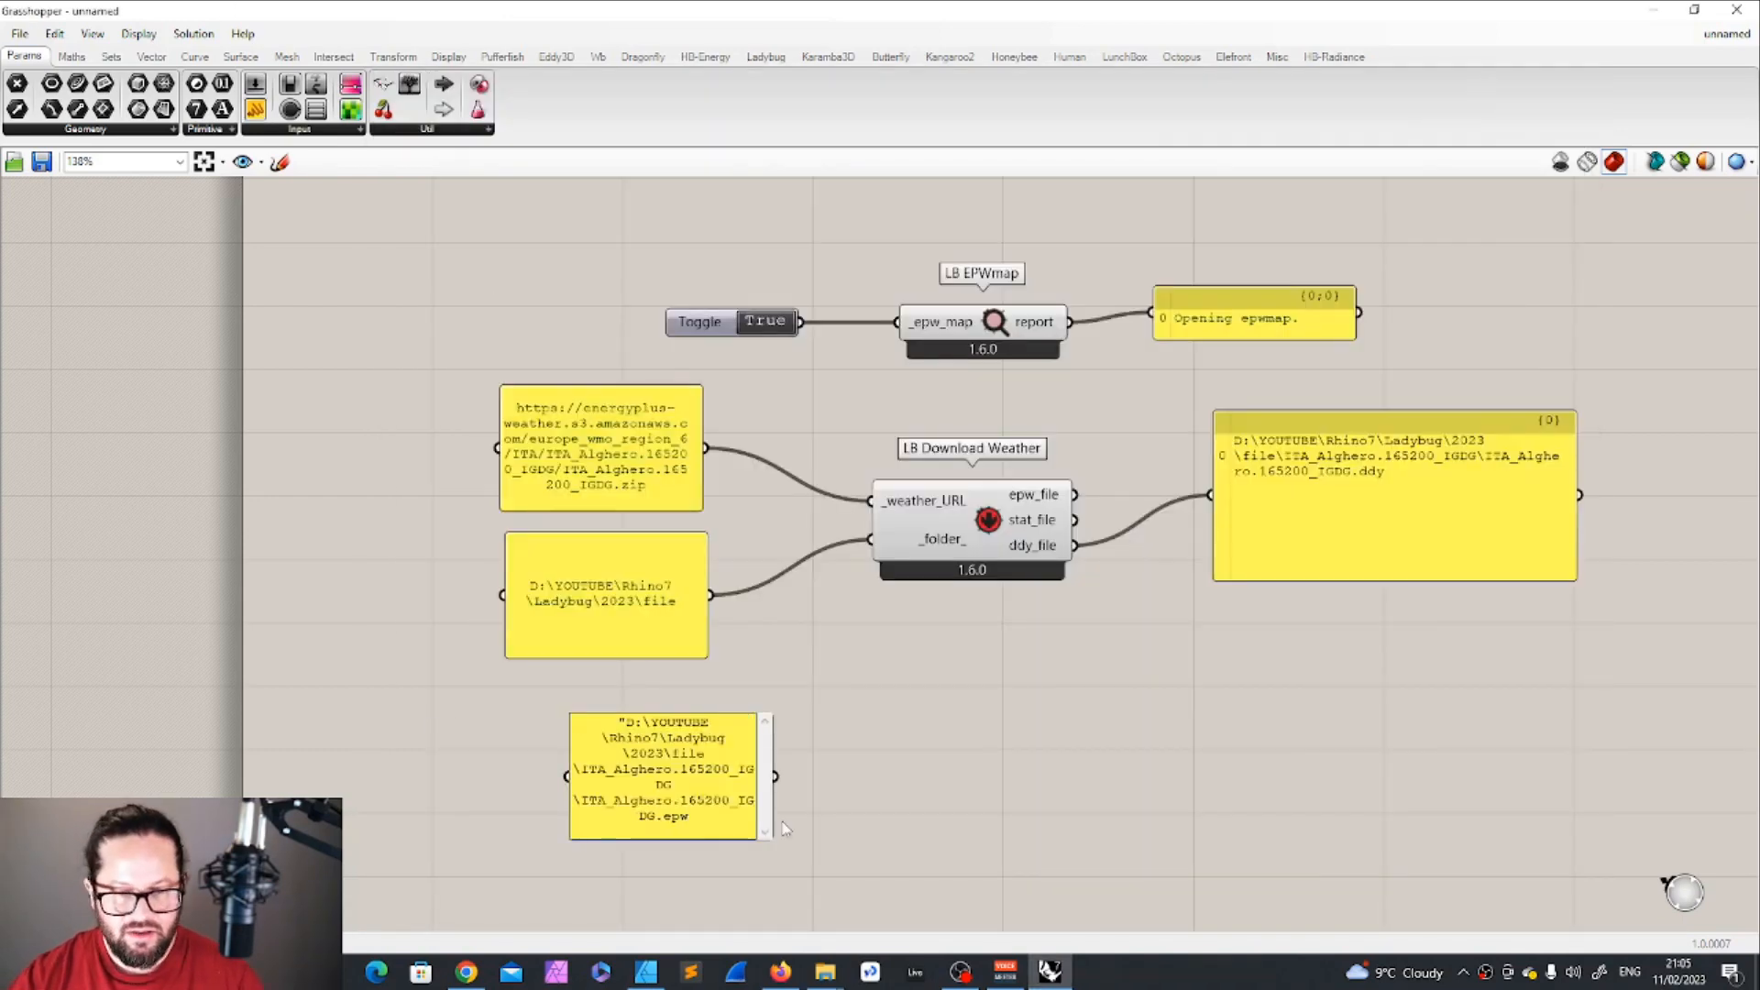
drag(692, 793, 636, 786)
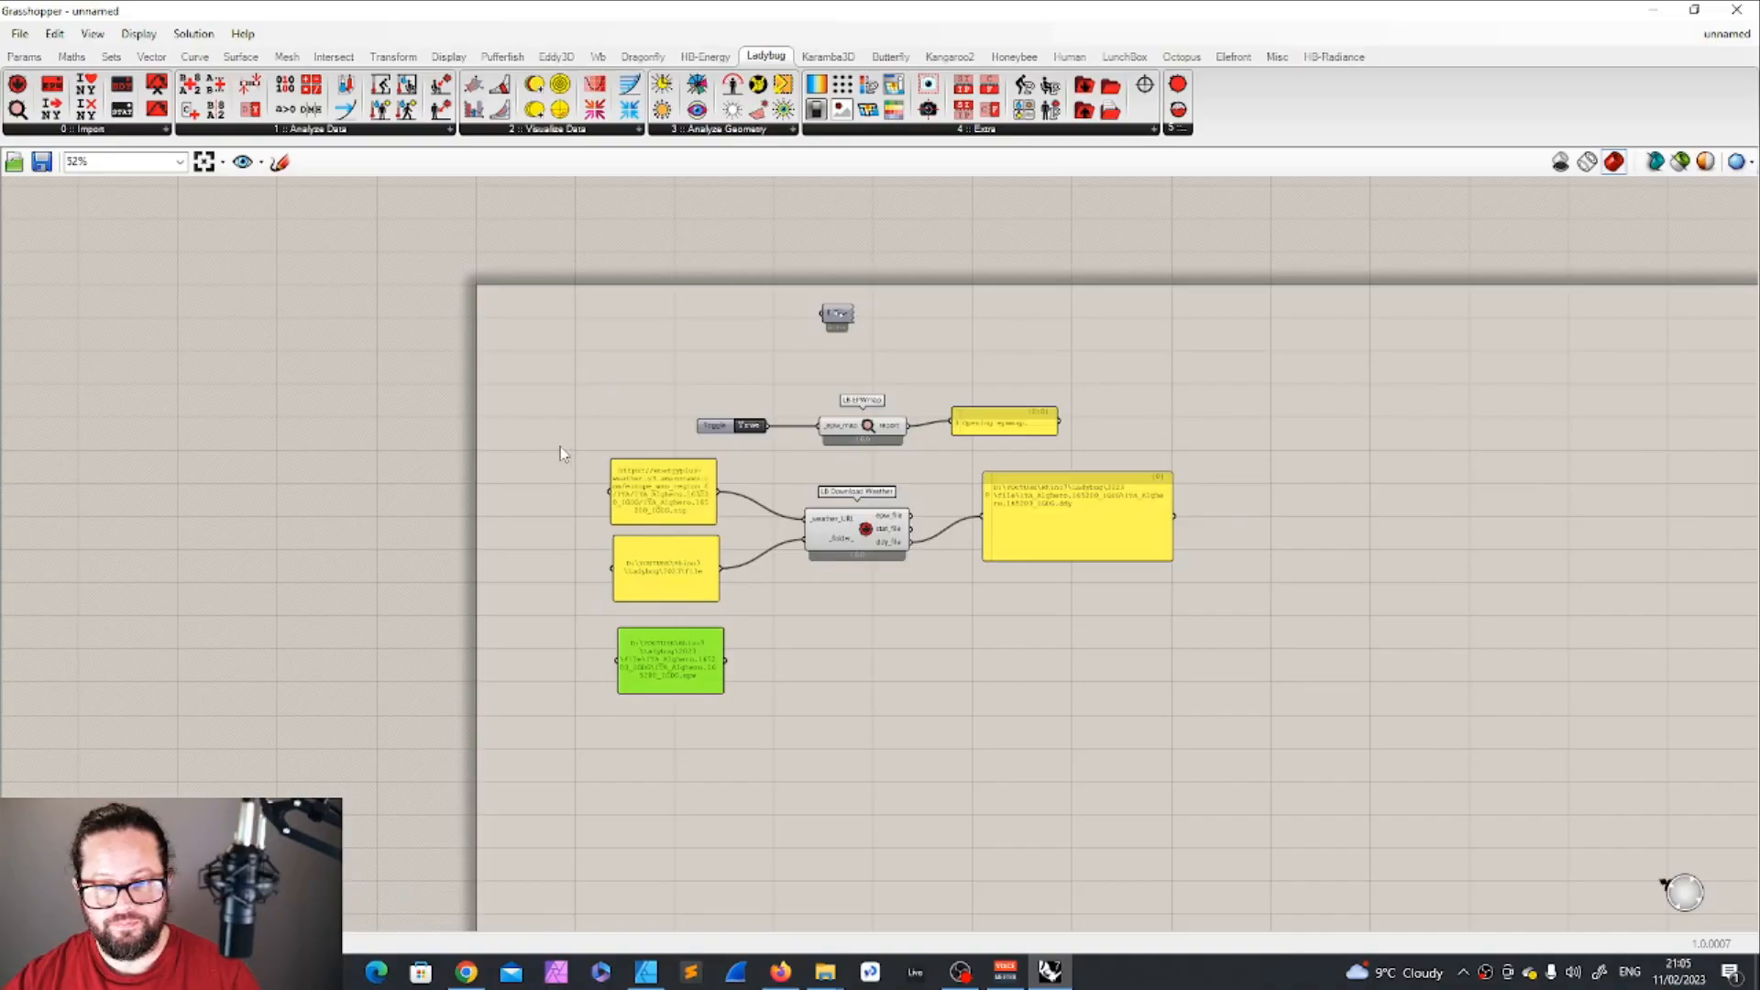
Place an LB Import EPW component on the canvas to the right of the weather download components.
scroll(562, 452, up, 4)
scroll(677, 486, down, 1)
click(90, 129)
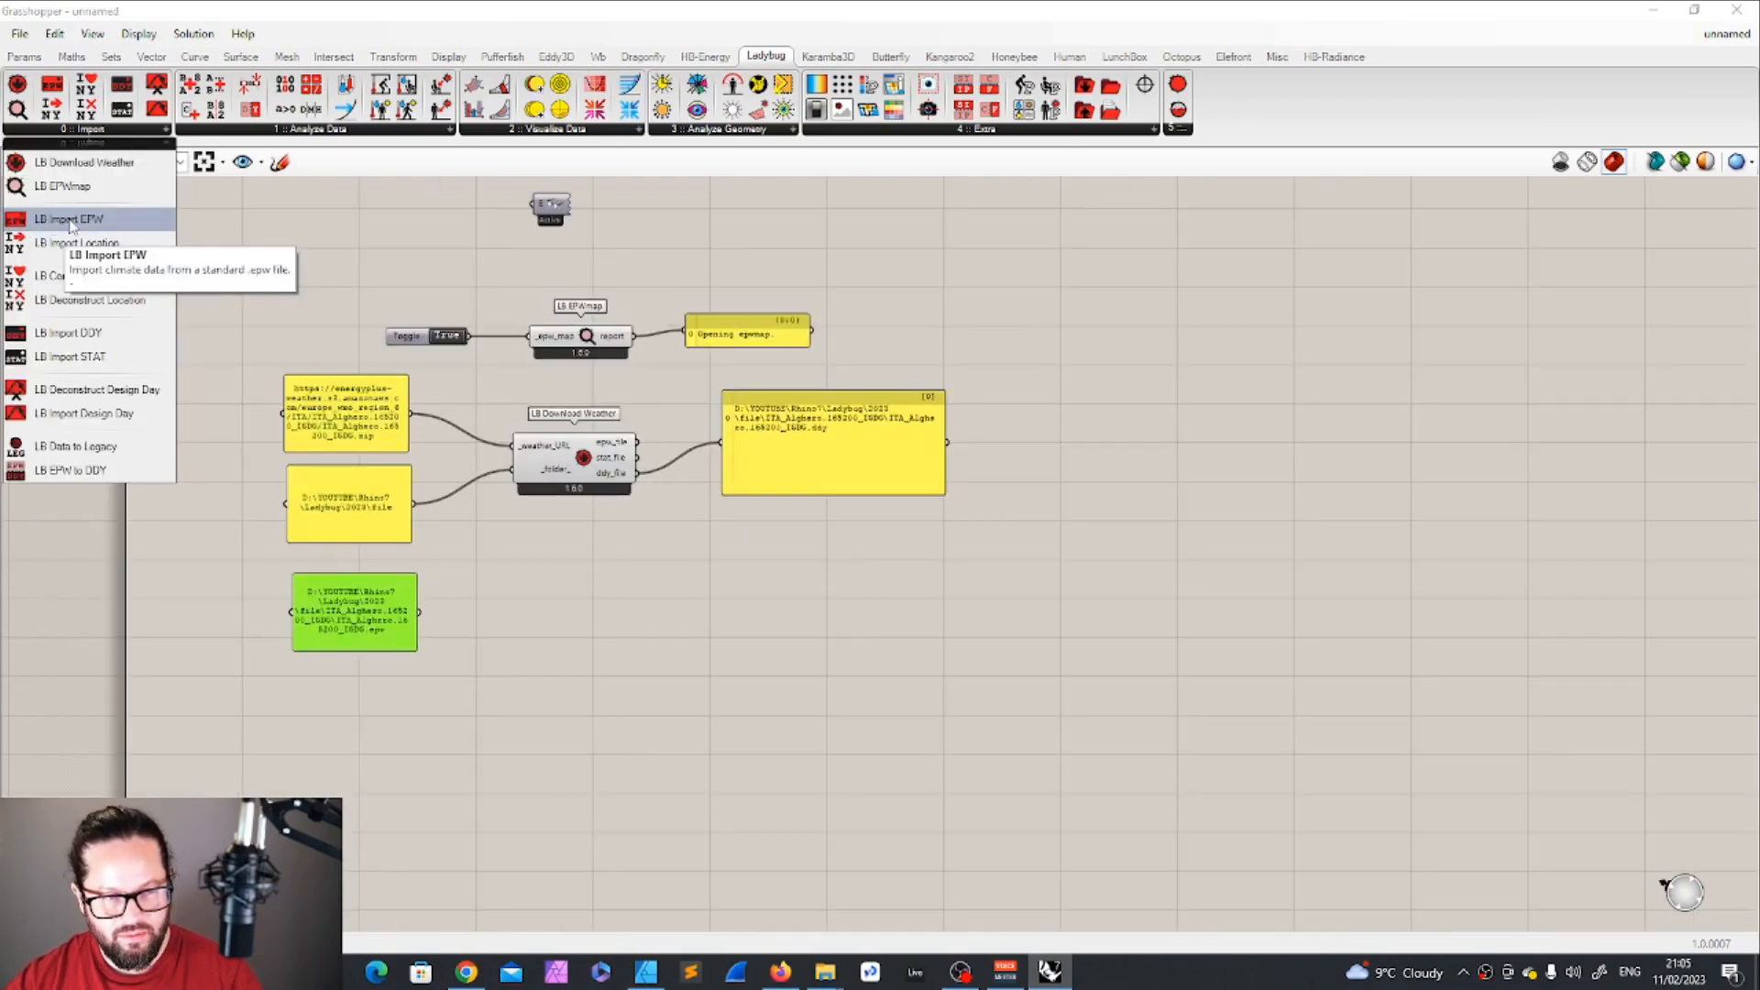
click(72, 226)
click(1217, 387)
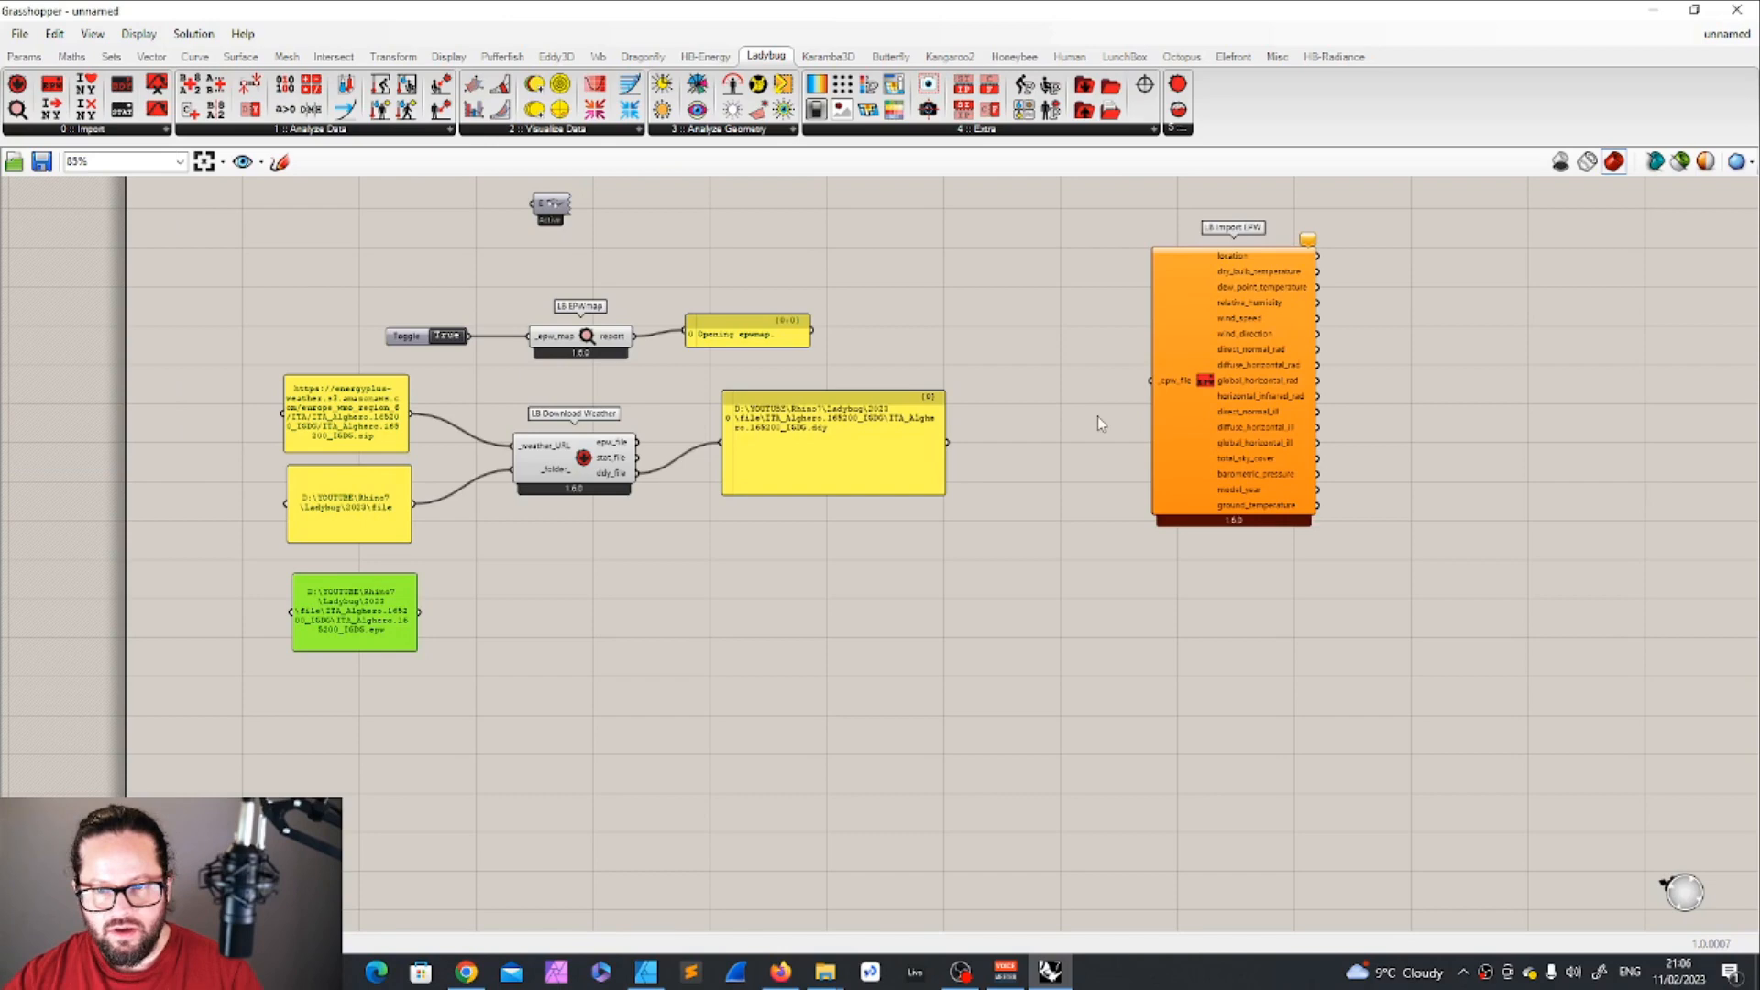
click(1094, 415)
right_drag(1179, 378, 1114, 397)
drag(1115, 397, 1047, 440)
Delete the panel that displays the ddy_file path.
scroll(734, 551, up, 2)
drag(685, 463, 698, 431)
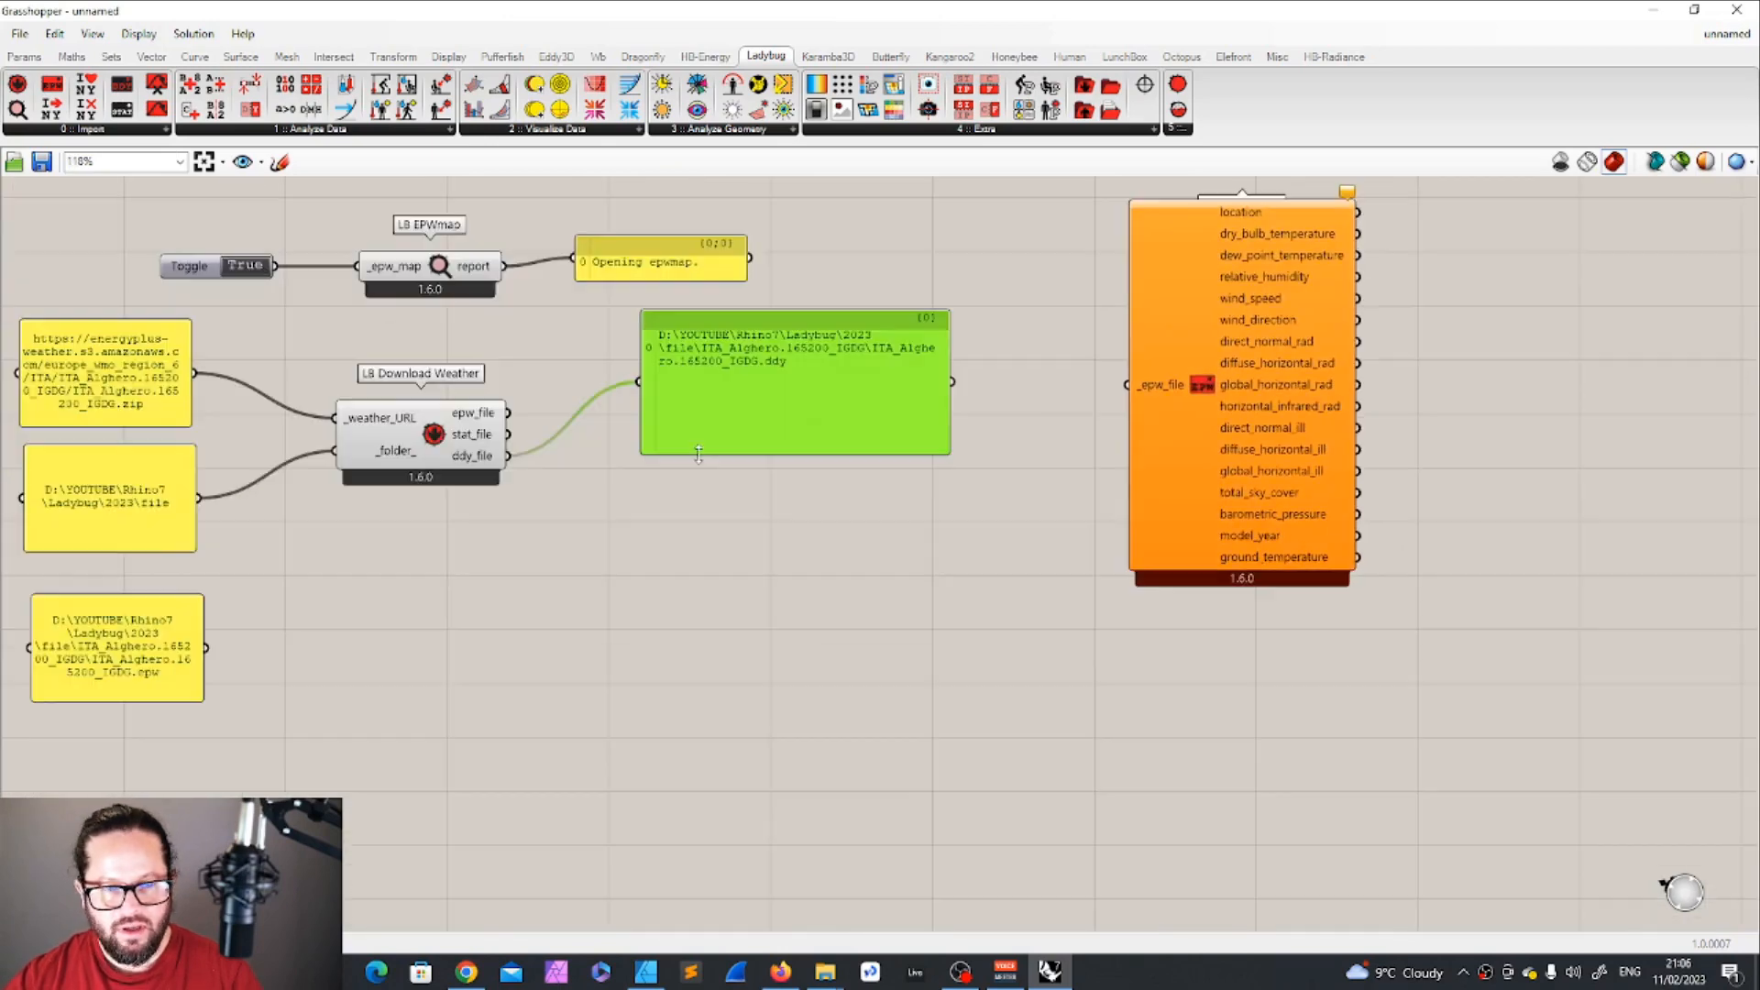
drag(839, 412, 770, 657)
key(Delete)
Wire the epw_file output of LB Download Weather into the _epw_file input of LB Import EPW and move the components closer together.
drag(507, 413, 1130, 386)
drag(1197, 326, 871, 418)
drag(683, 268, 685, 246)
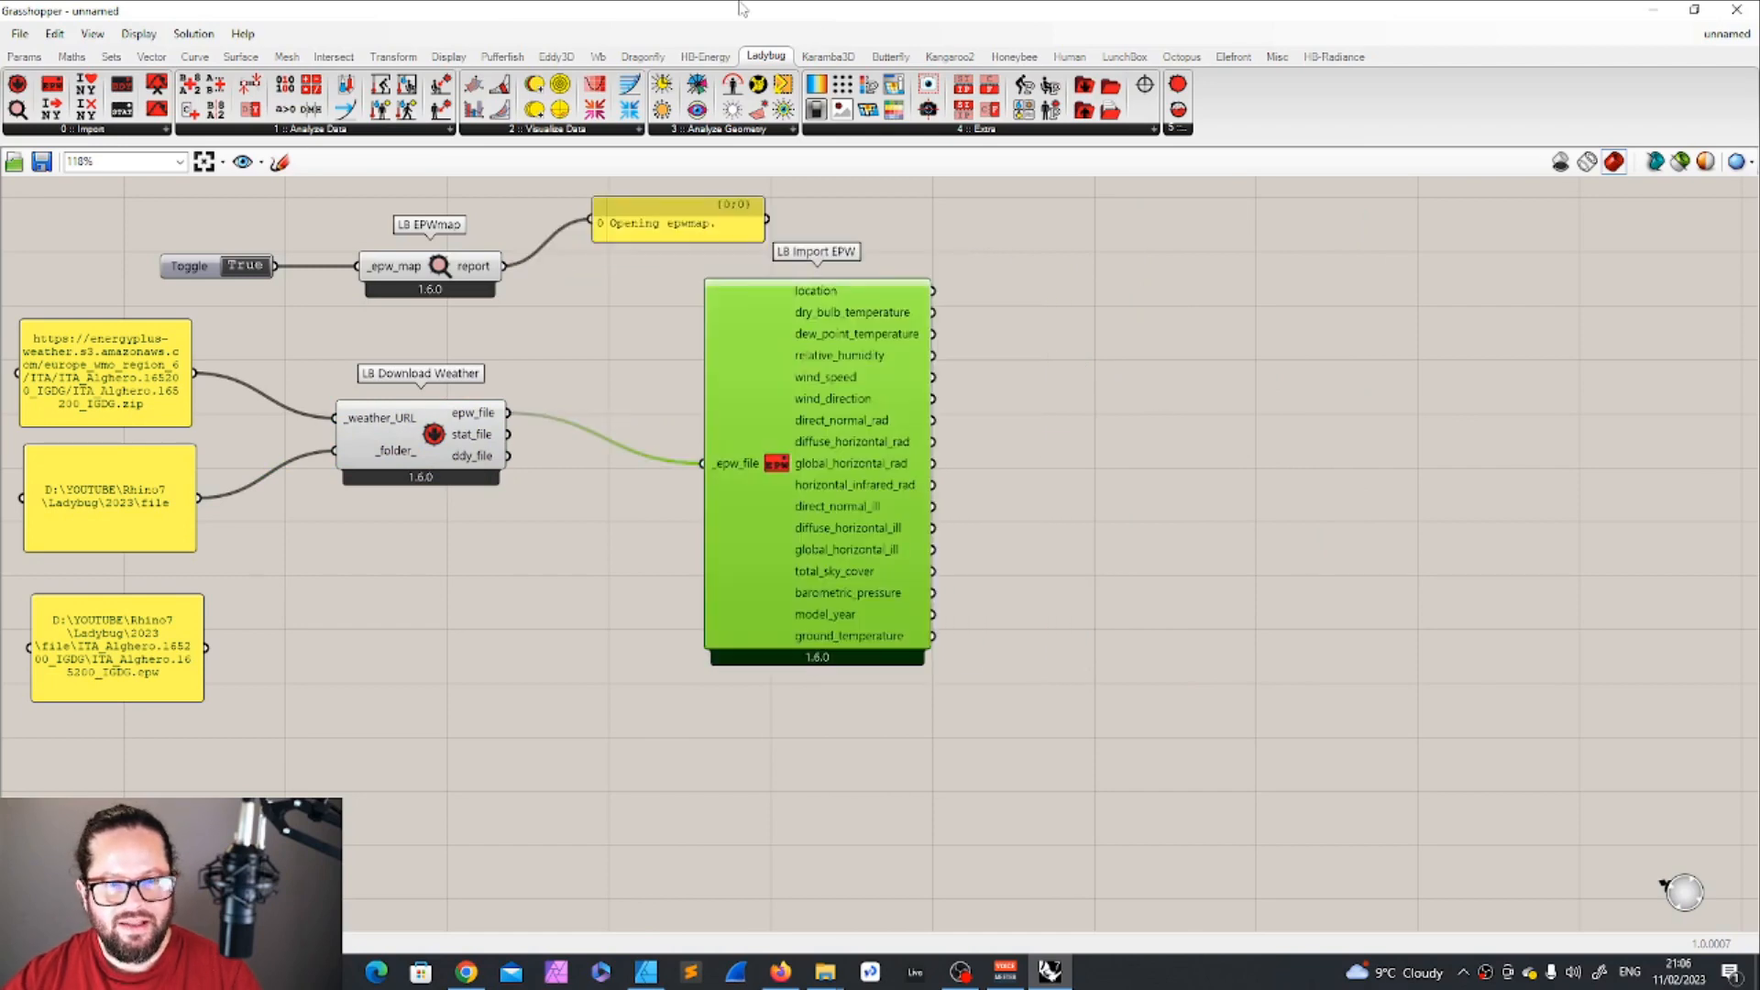
Place an LB Hourly Plot component to the right of LB Import EPW and float the Grasshopper window over the Rhino viewports.
click(532, 131)
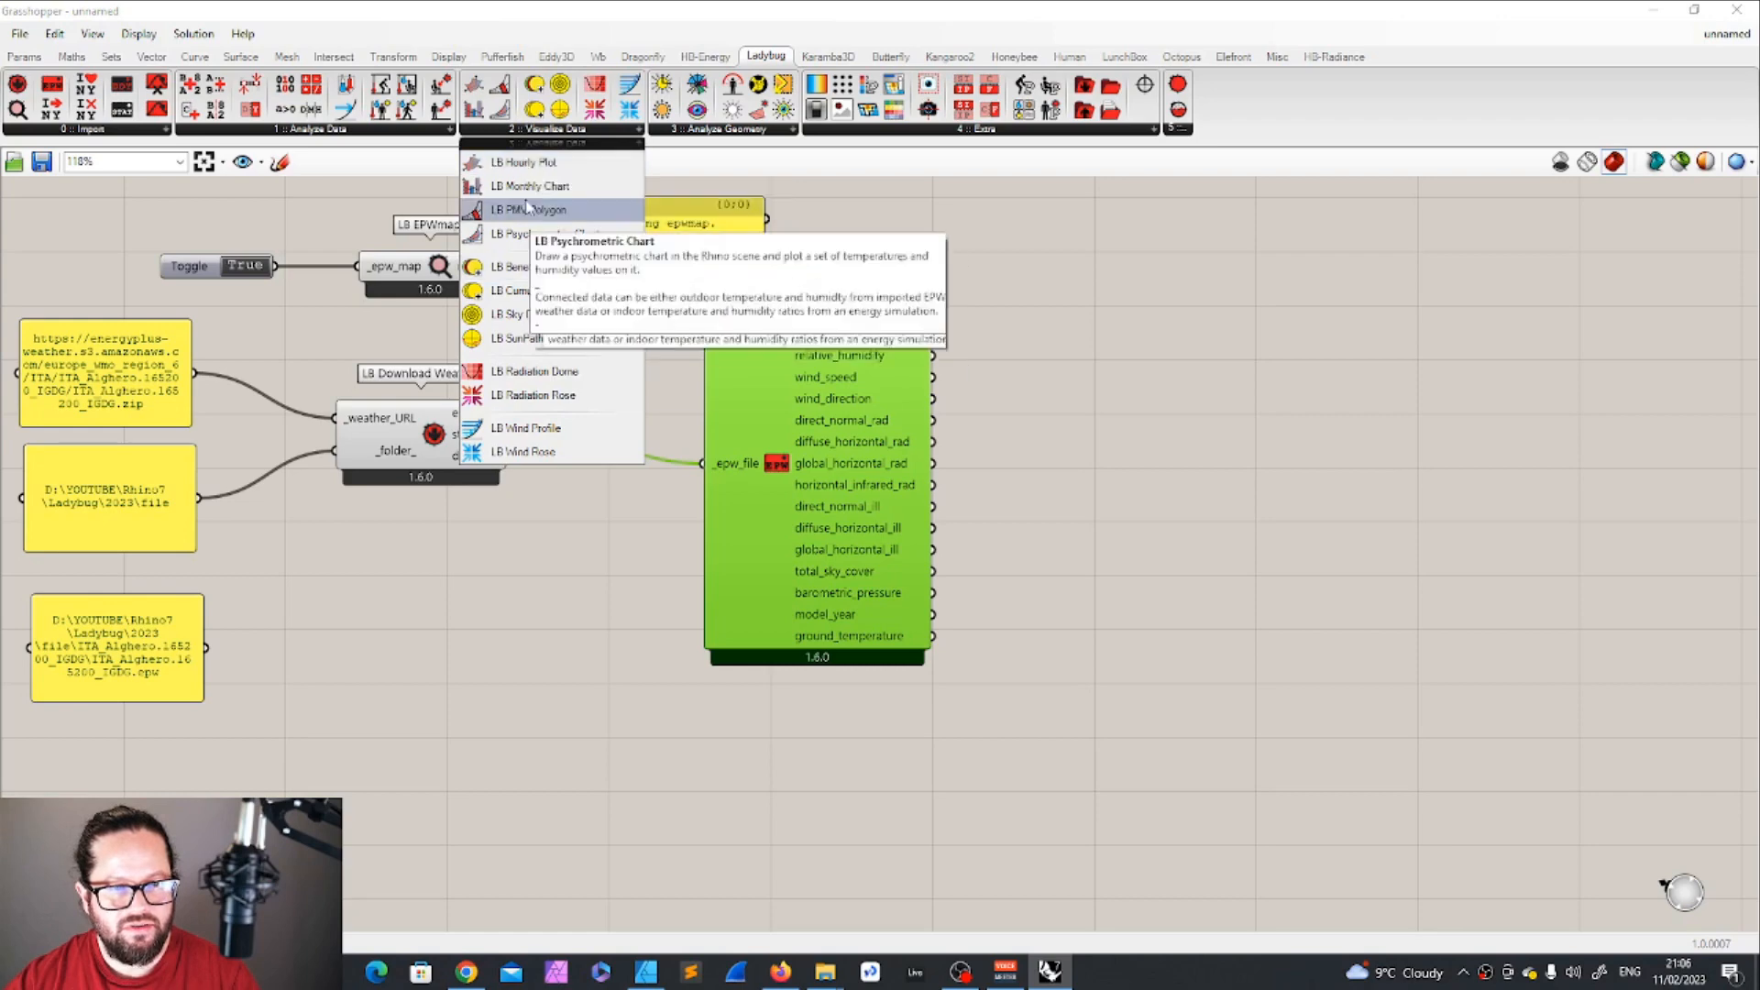
drag(526, 169, 1137, 394)
drag(1182, 330, 1363, 326)
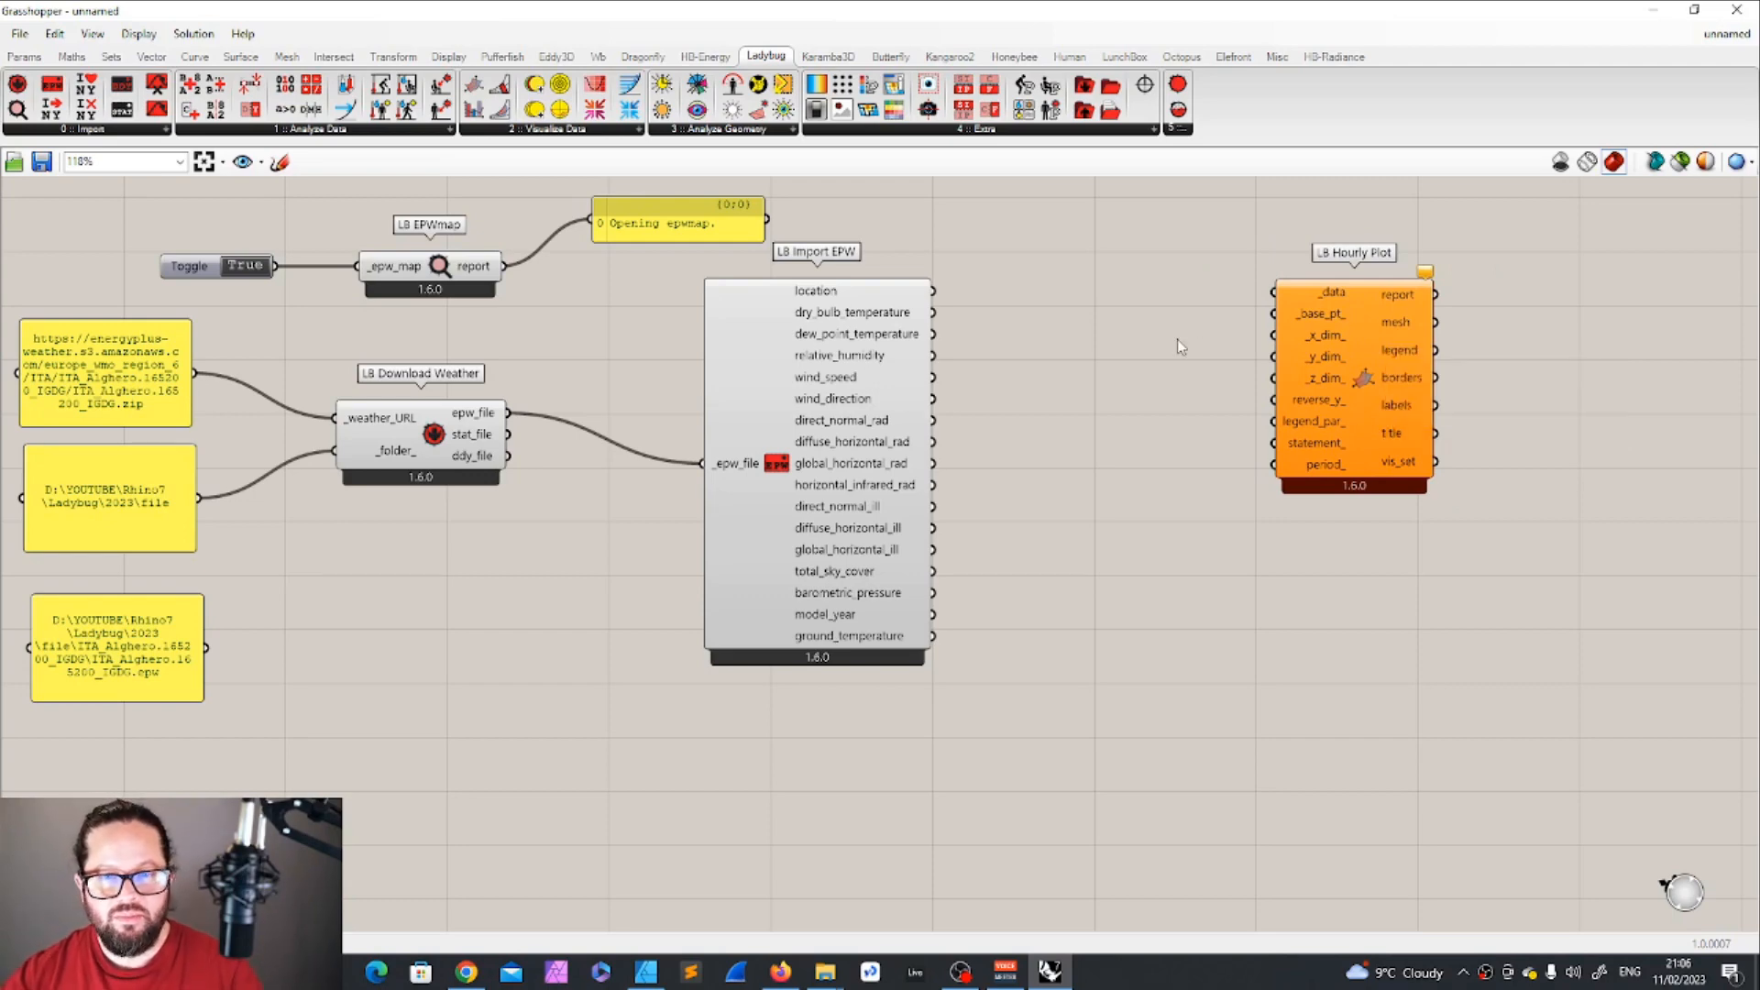
drag(1366, 343, 1355, 347)
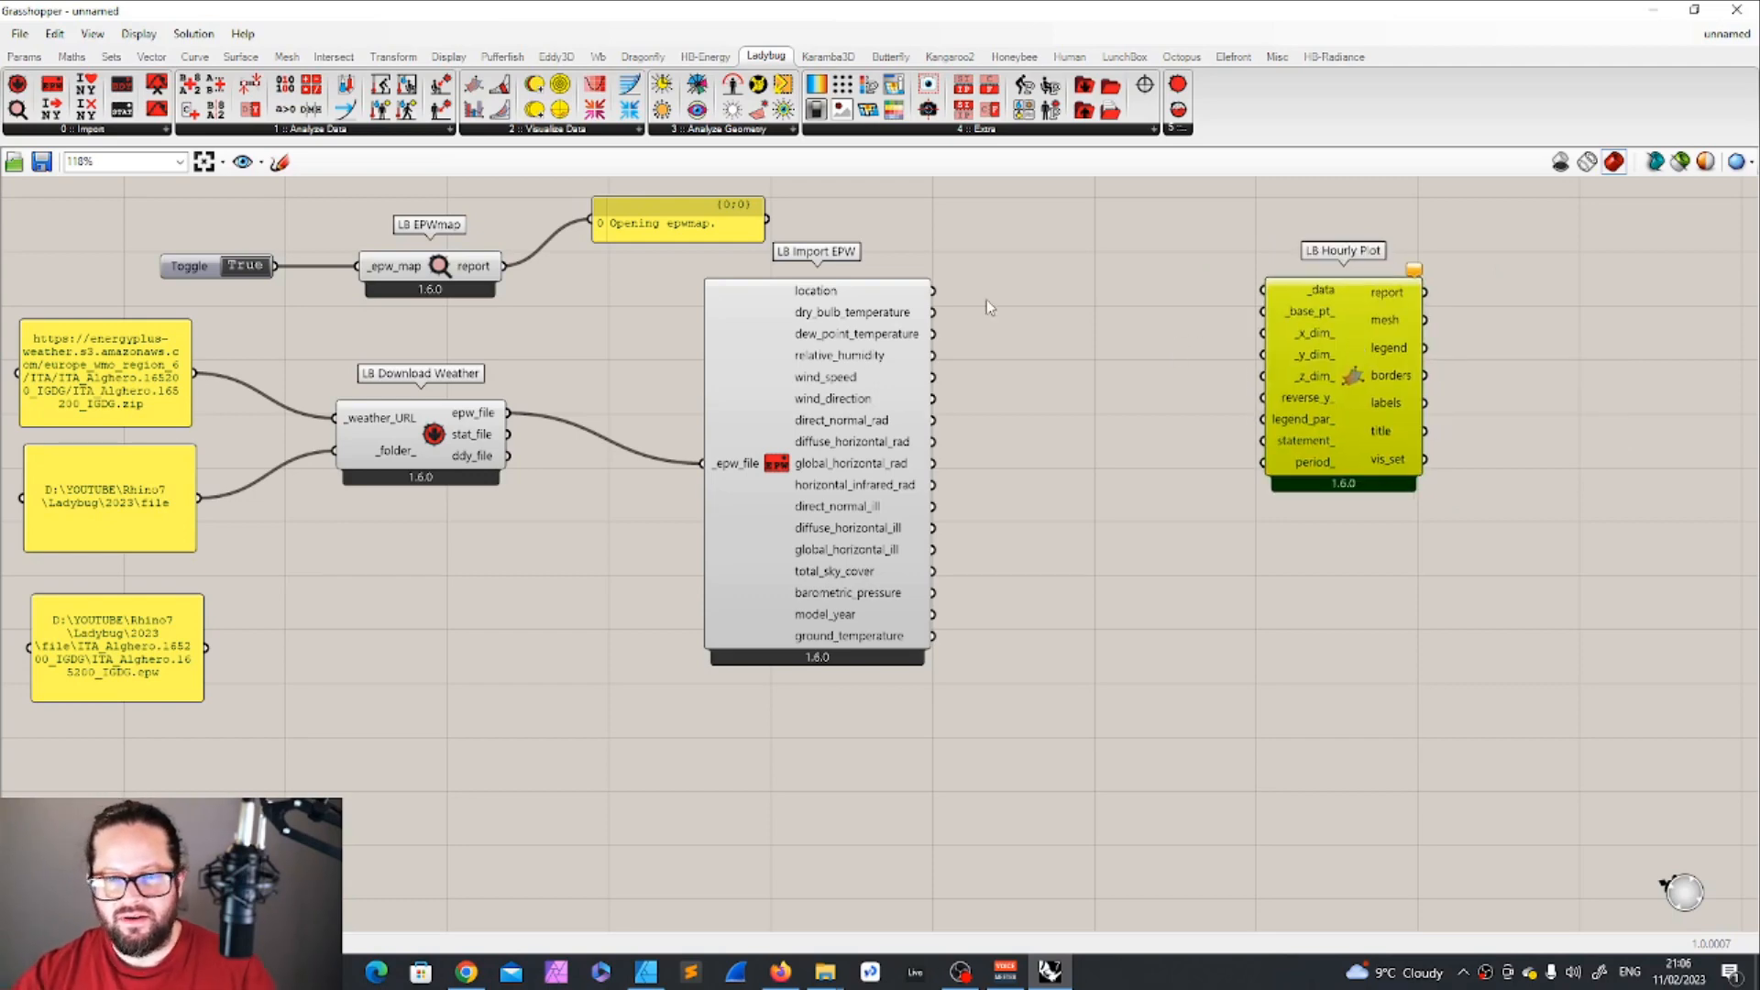
drag(1338, 17, 1118, 84)
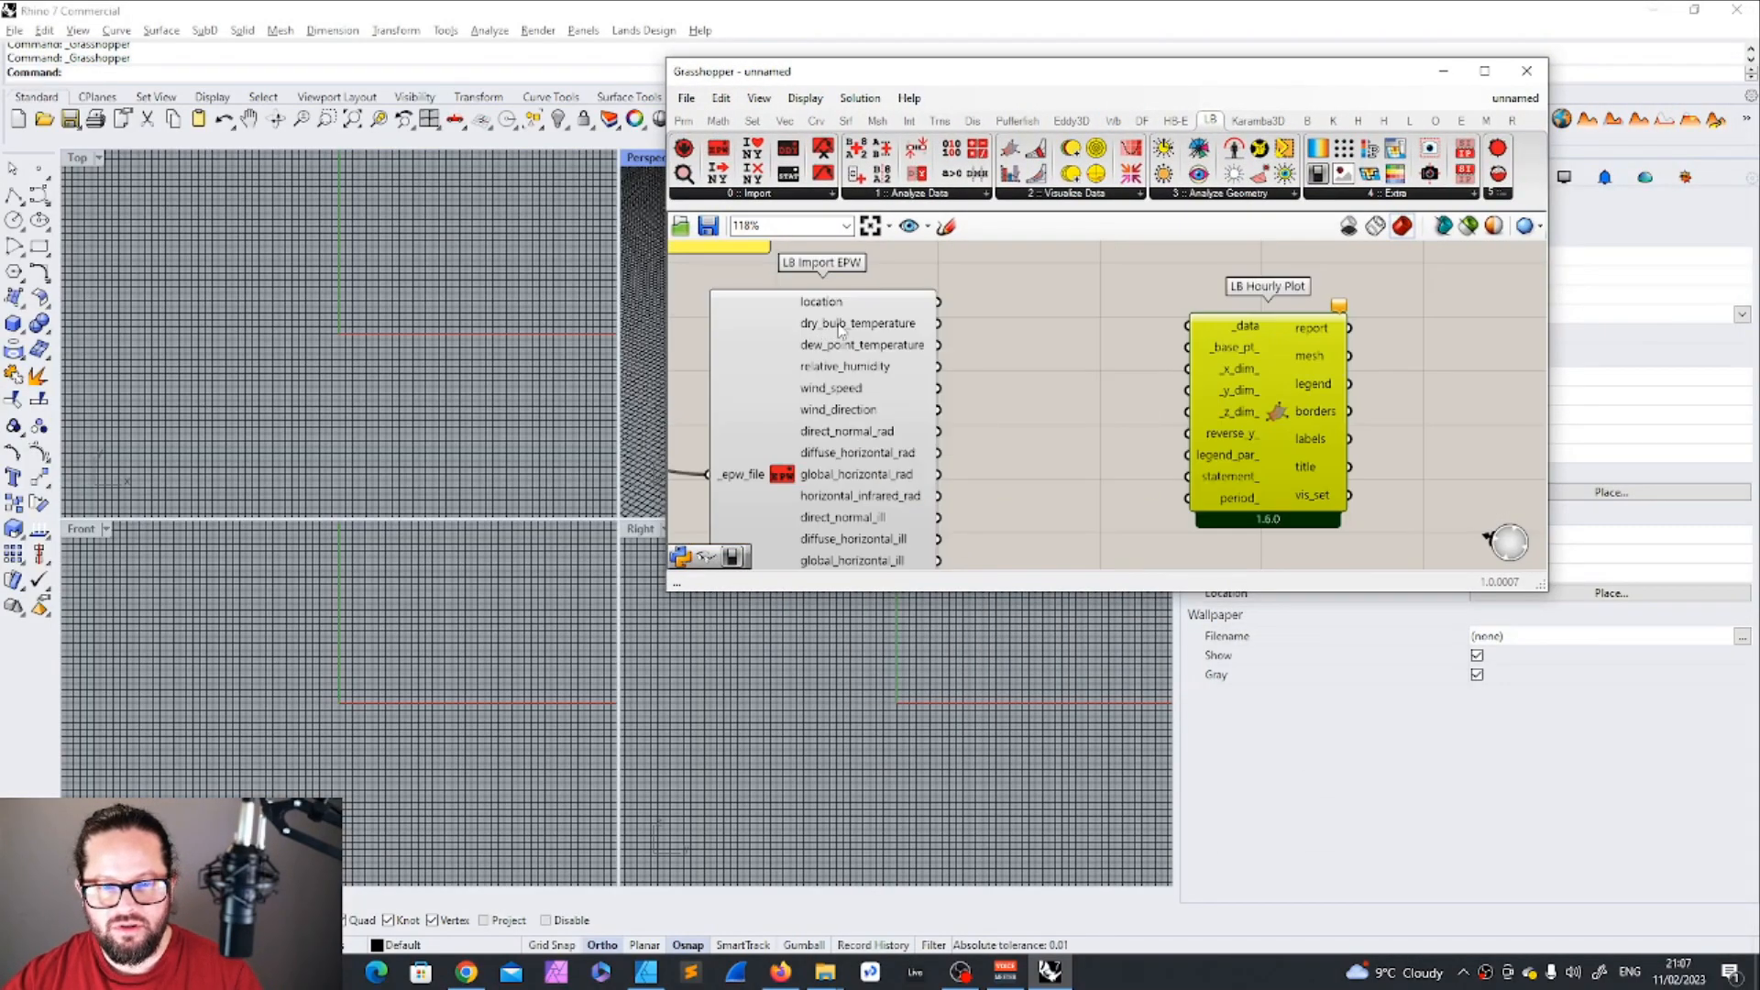
Wire the dry_bulb_temperature output into the _data input of LB Hourly Plot and show the plot in a maximized Top viewport without the grid.
drag(938, 322, 1186, 326)
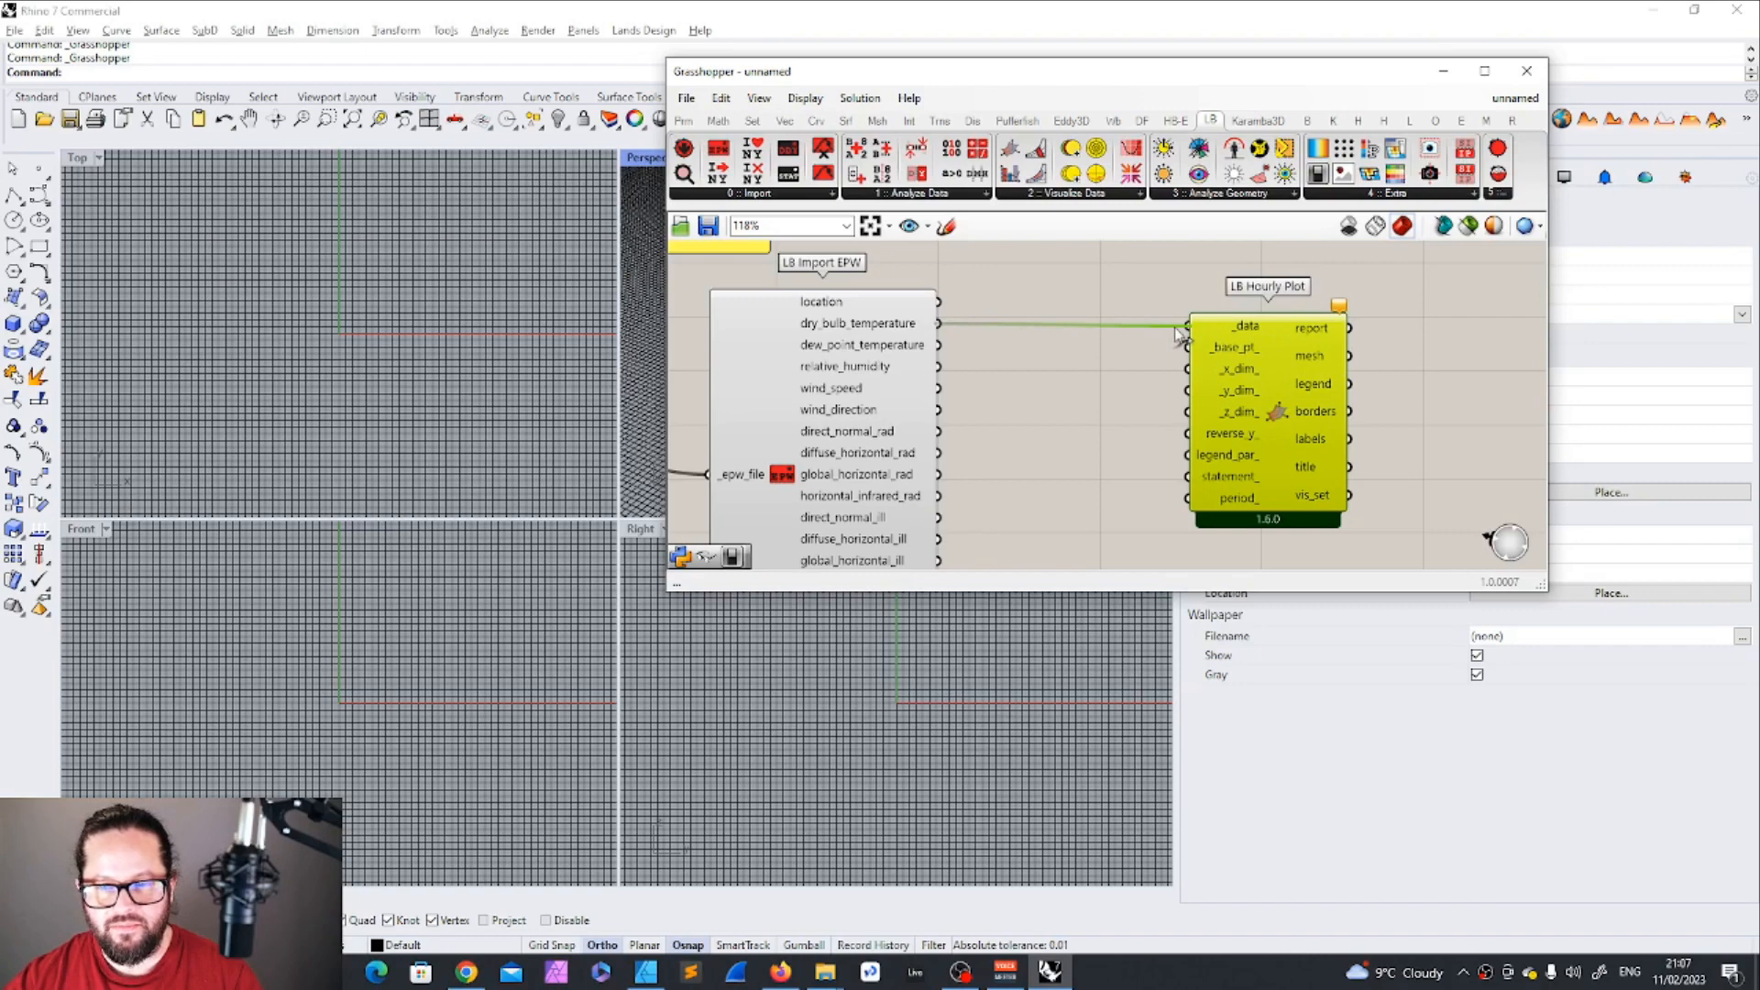
scroll(204, 378, down, 18)
scroll(454, 294, up, 9)
scroll(365, 292, down, 7)
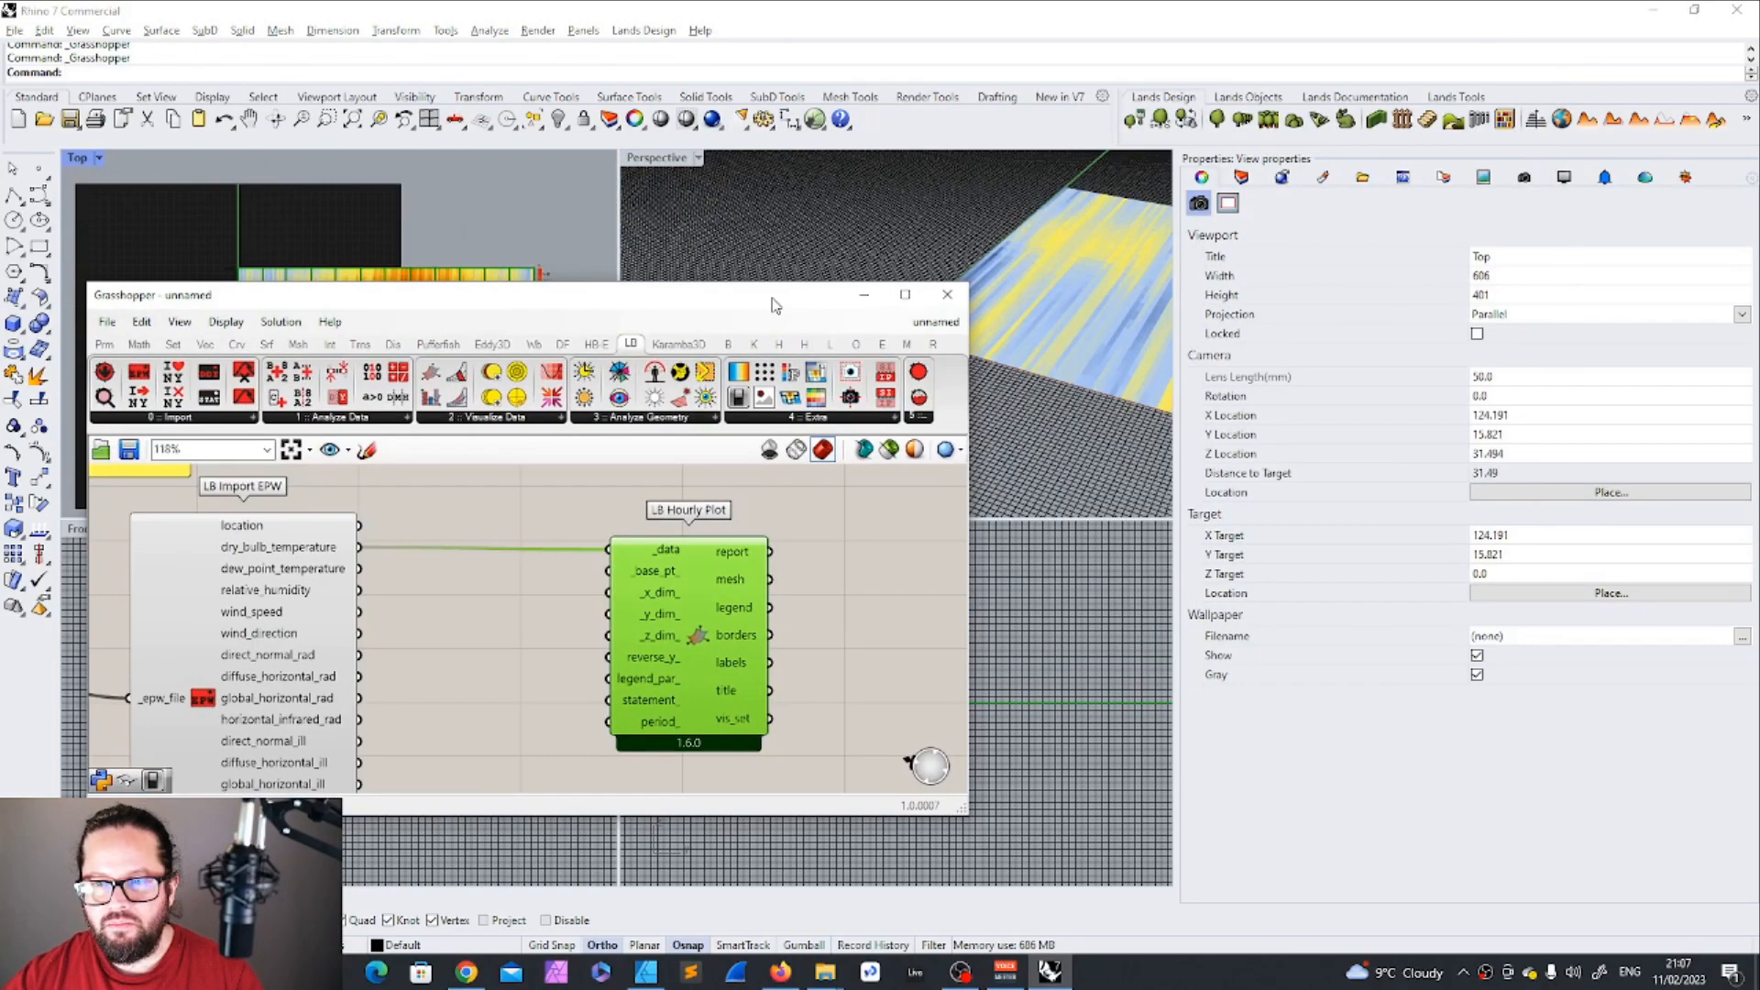
click(1563, 179)
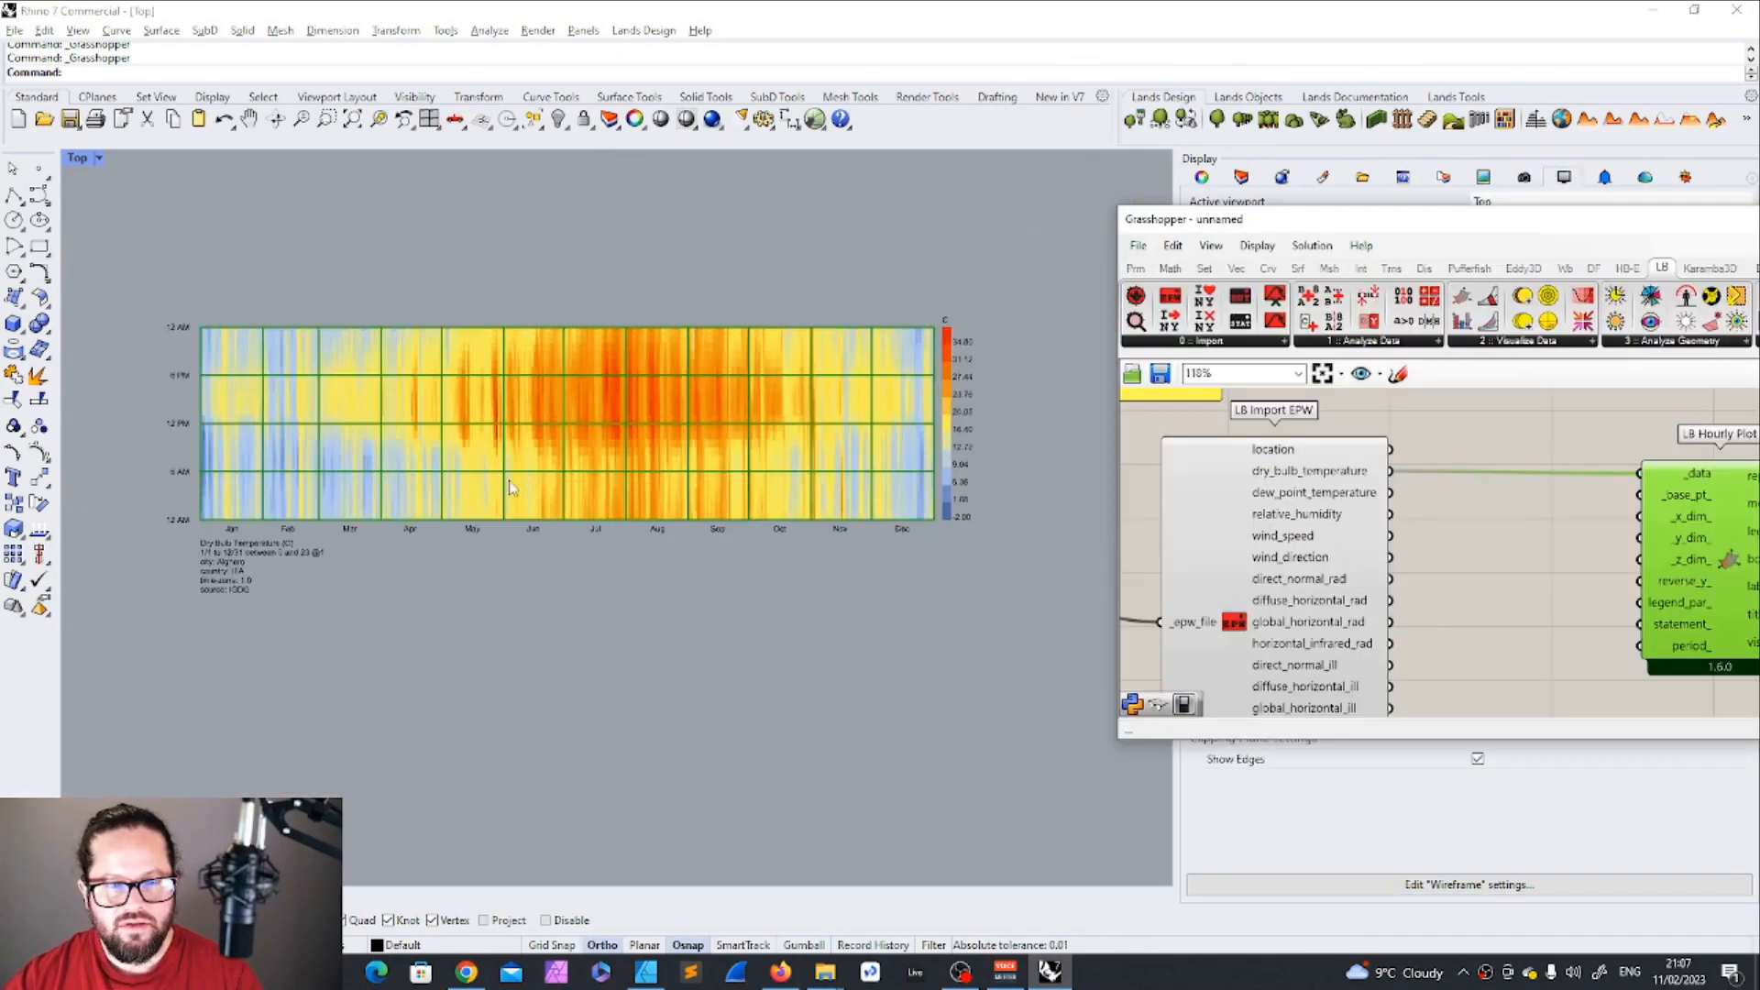
Examine the dry bulb temperature plot in the Top viewport, including its month and hour axes, colour legend and title text.
scroll(240, 435, up, 3)
scroll(240, 435, down, 3)
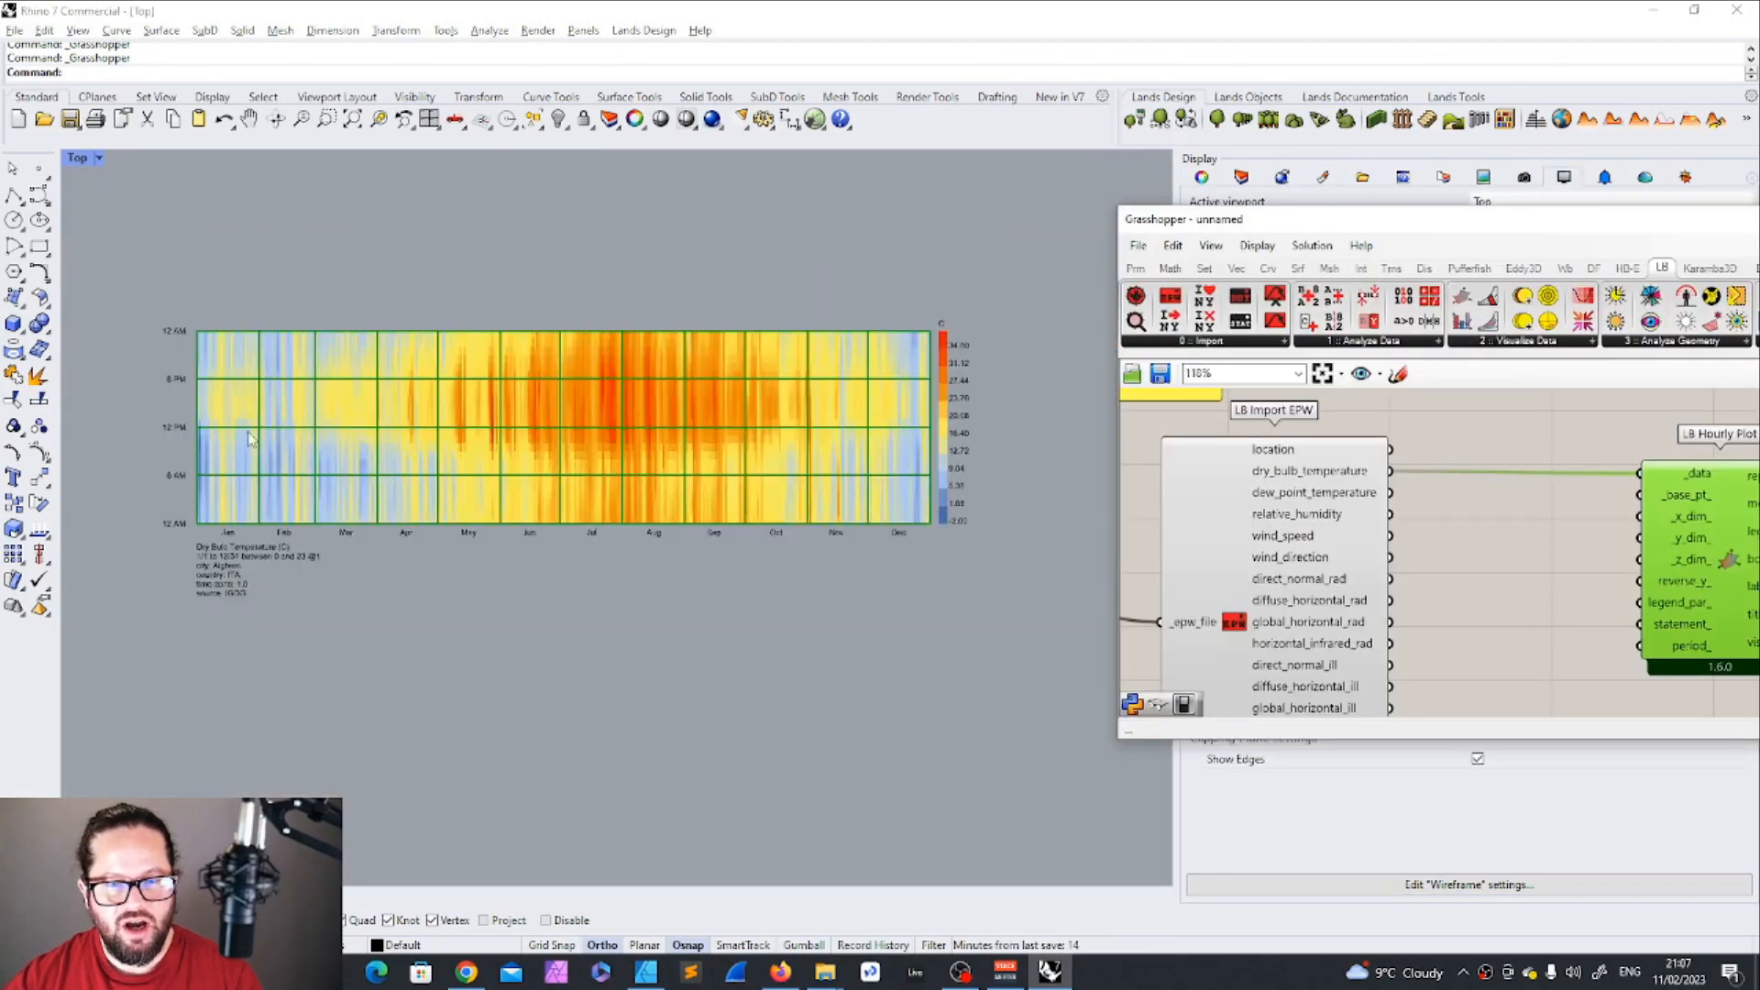
scroll(309, 431, up, 1)
scroll(308, 427, down, 2)
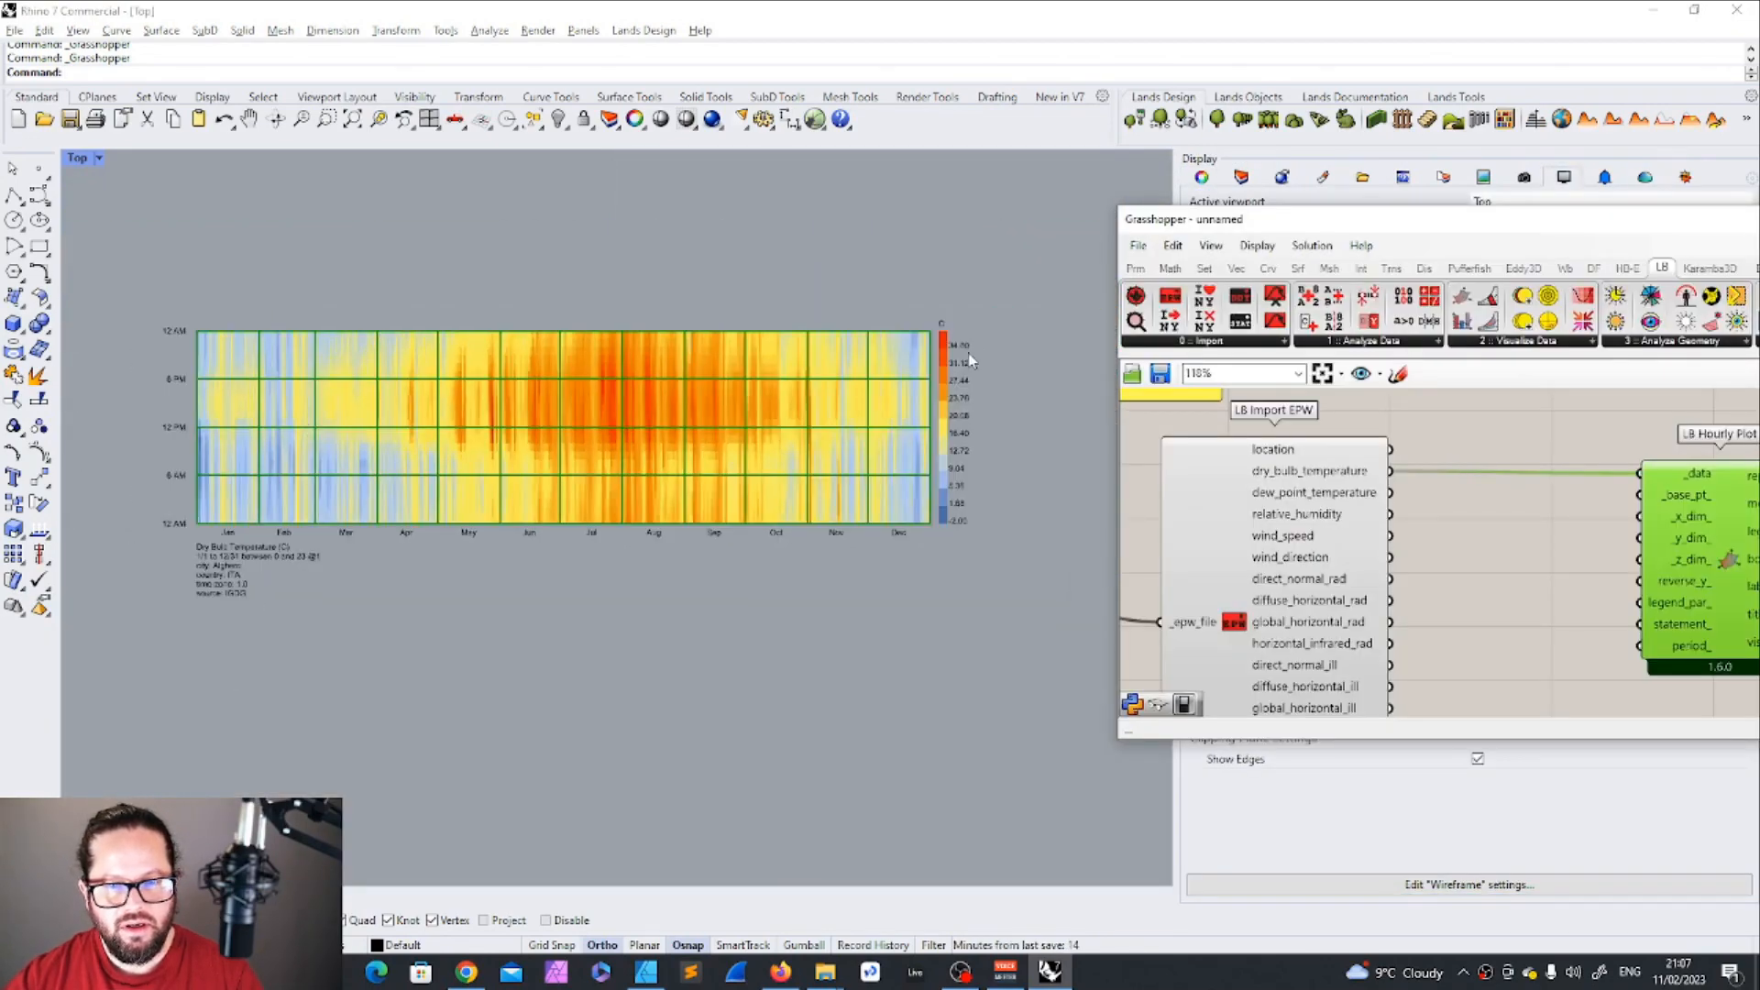
scroll(970, 344, up, 6)
scroll(960, 692, down, 4)
scroll(320, 639, up, 5)
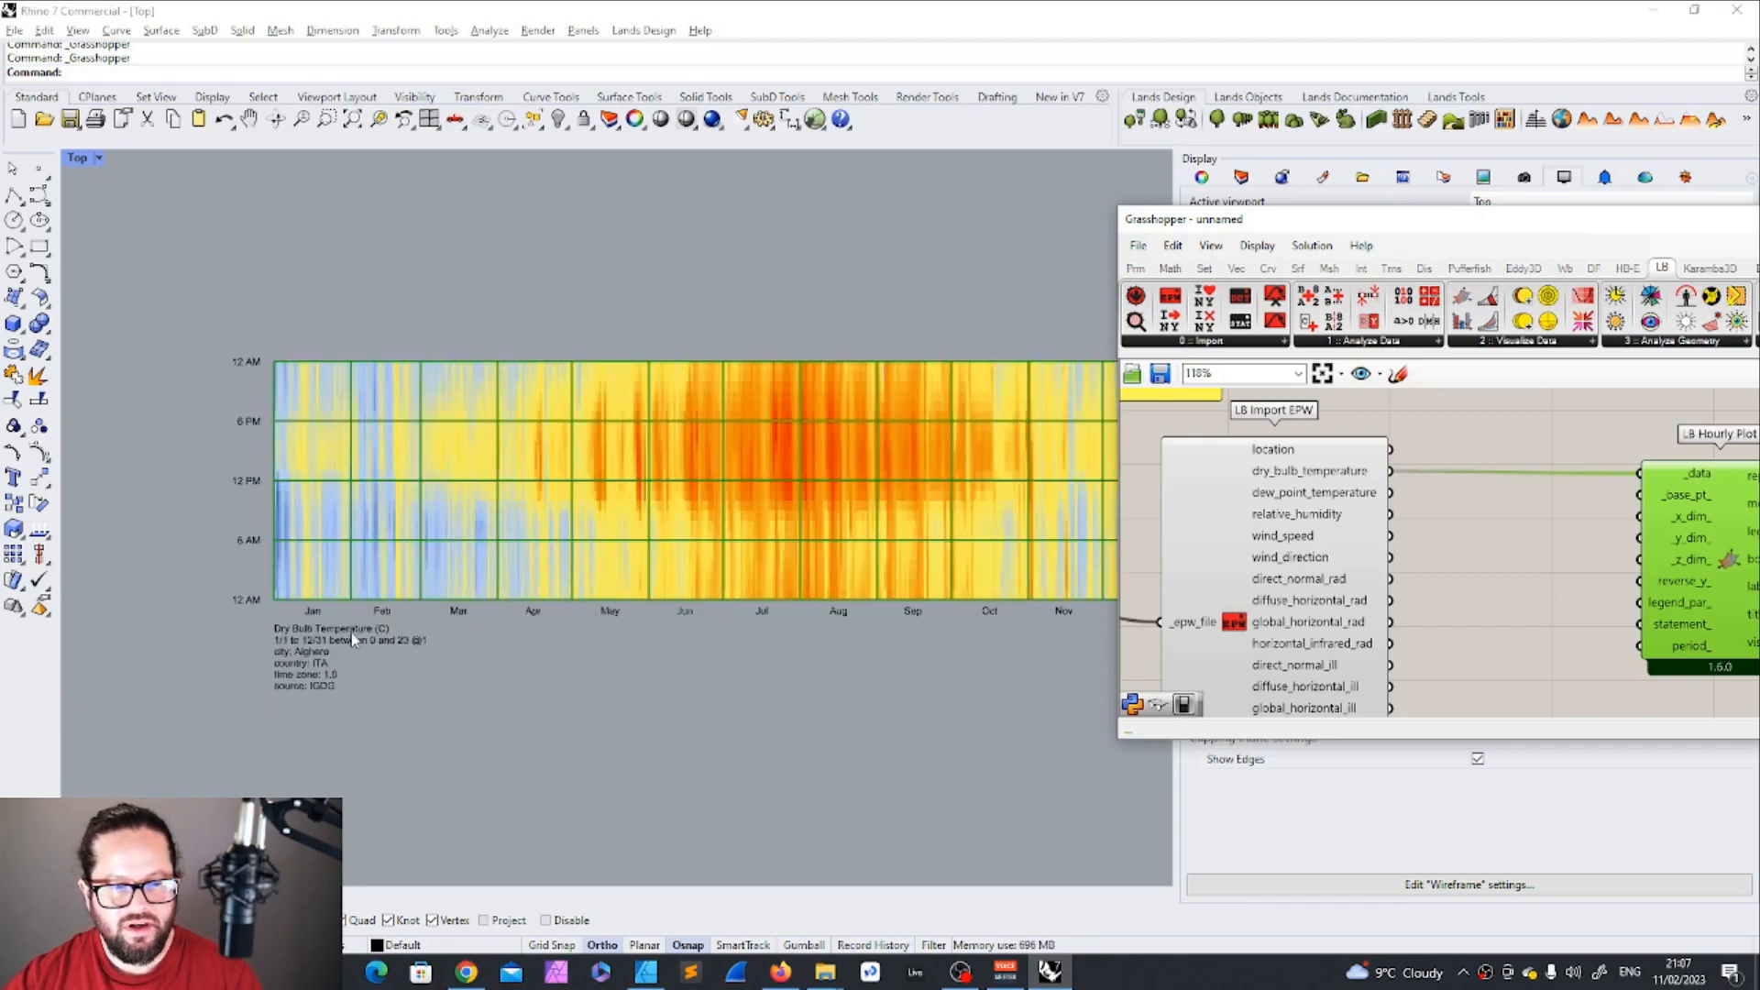
scroll(259, 626, up, 2)
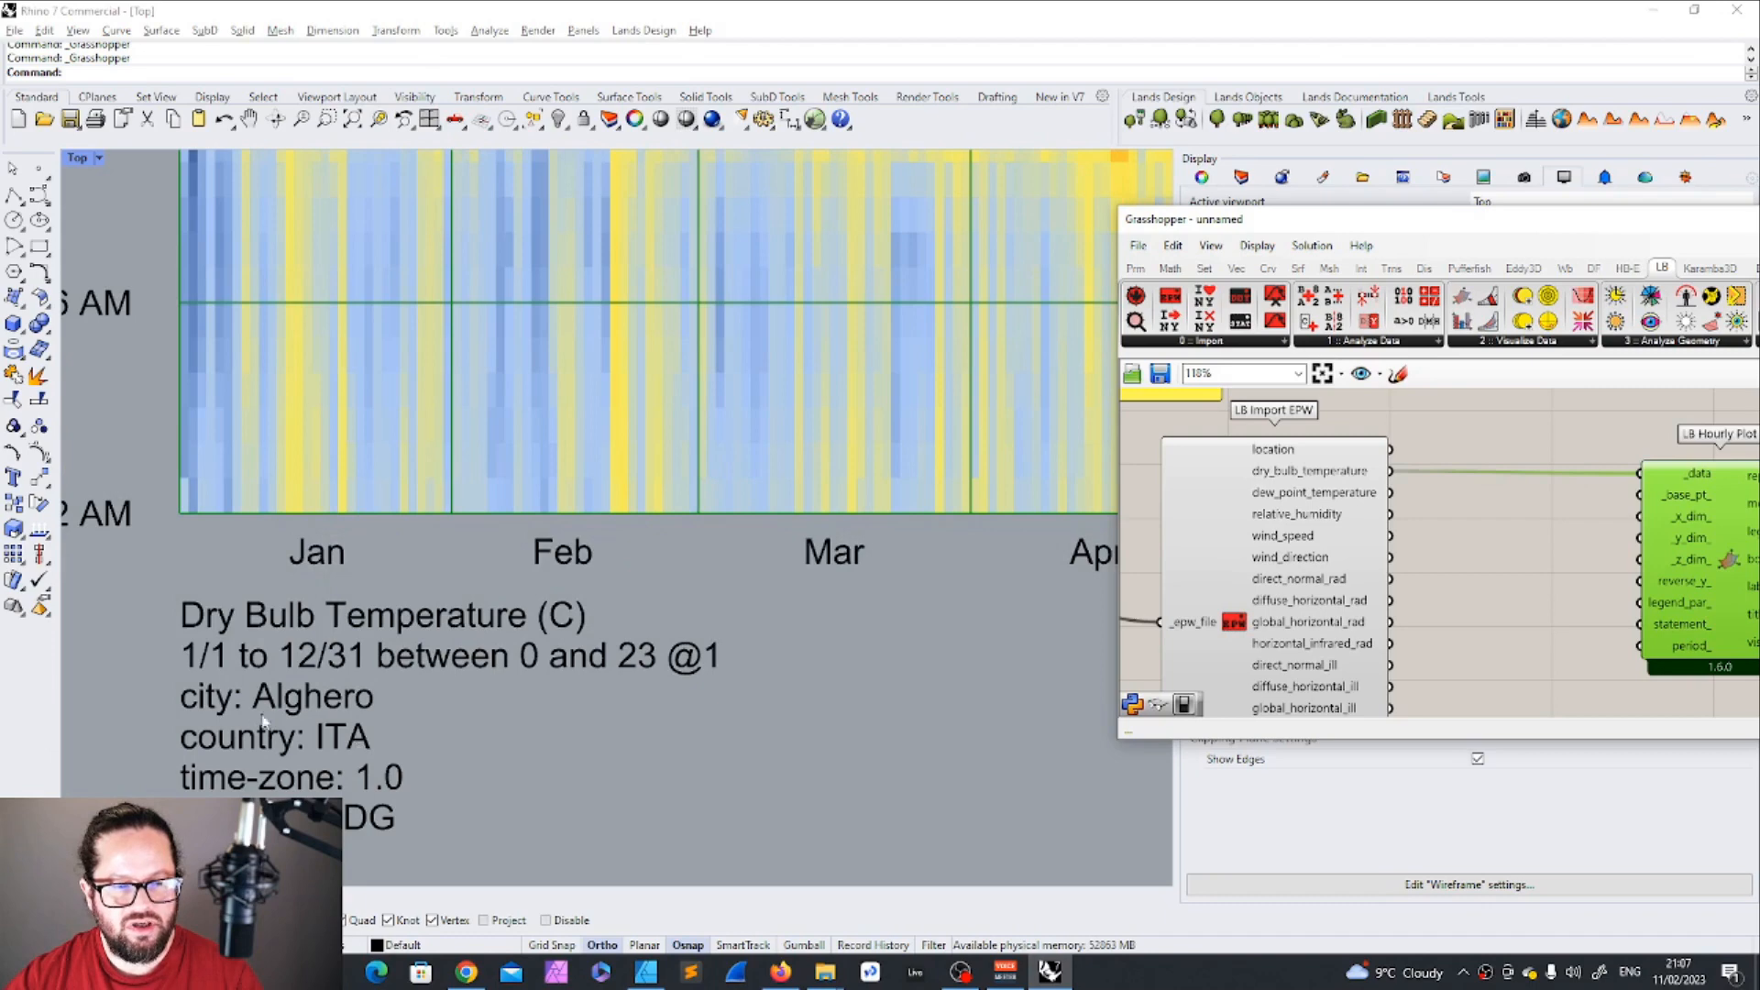
scroll(220, 720, down, 1)
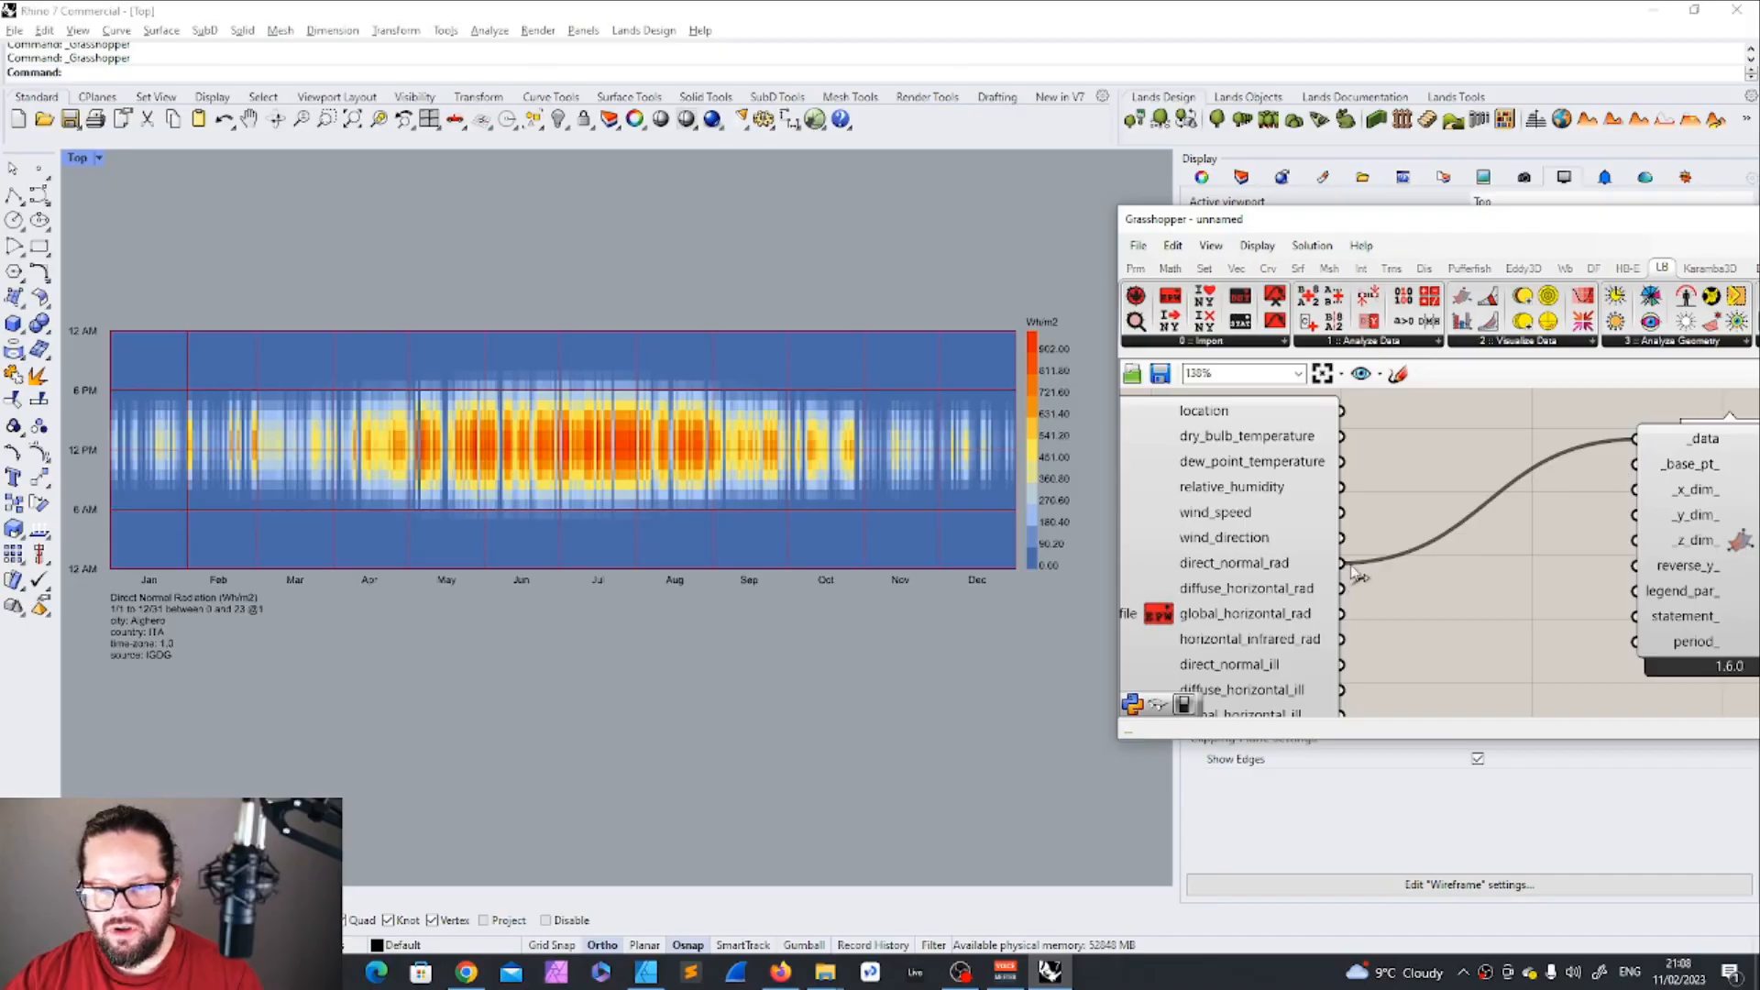
Try diffuse_horizontal_rad, horizontal_infrared_rad and barometric_pressure as _data of LB Hourly Plot, and reconnect dry_bulb_temperature.
scroll(1361, 591, up, 1)
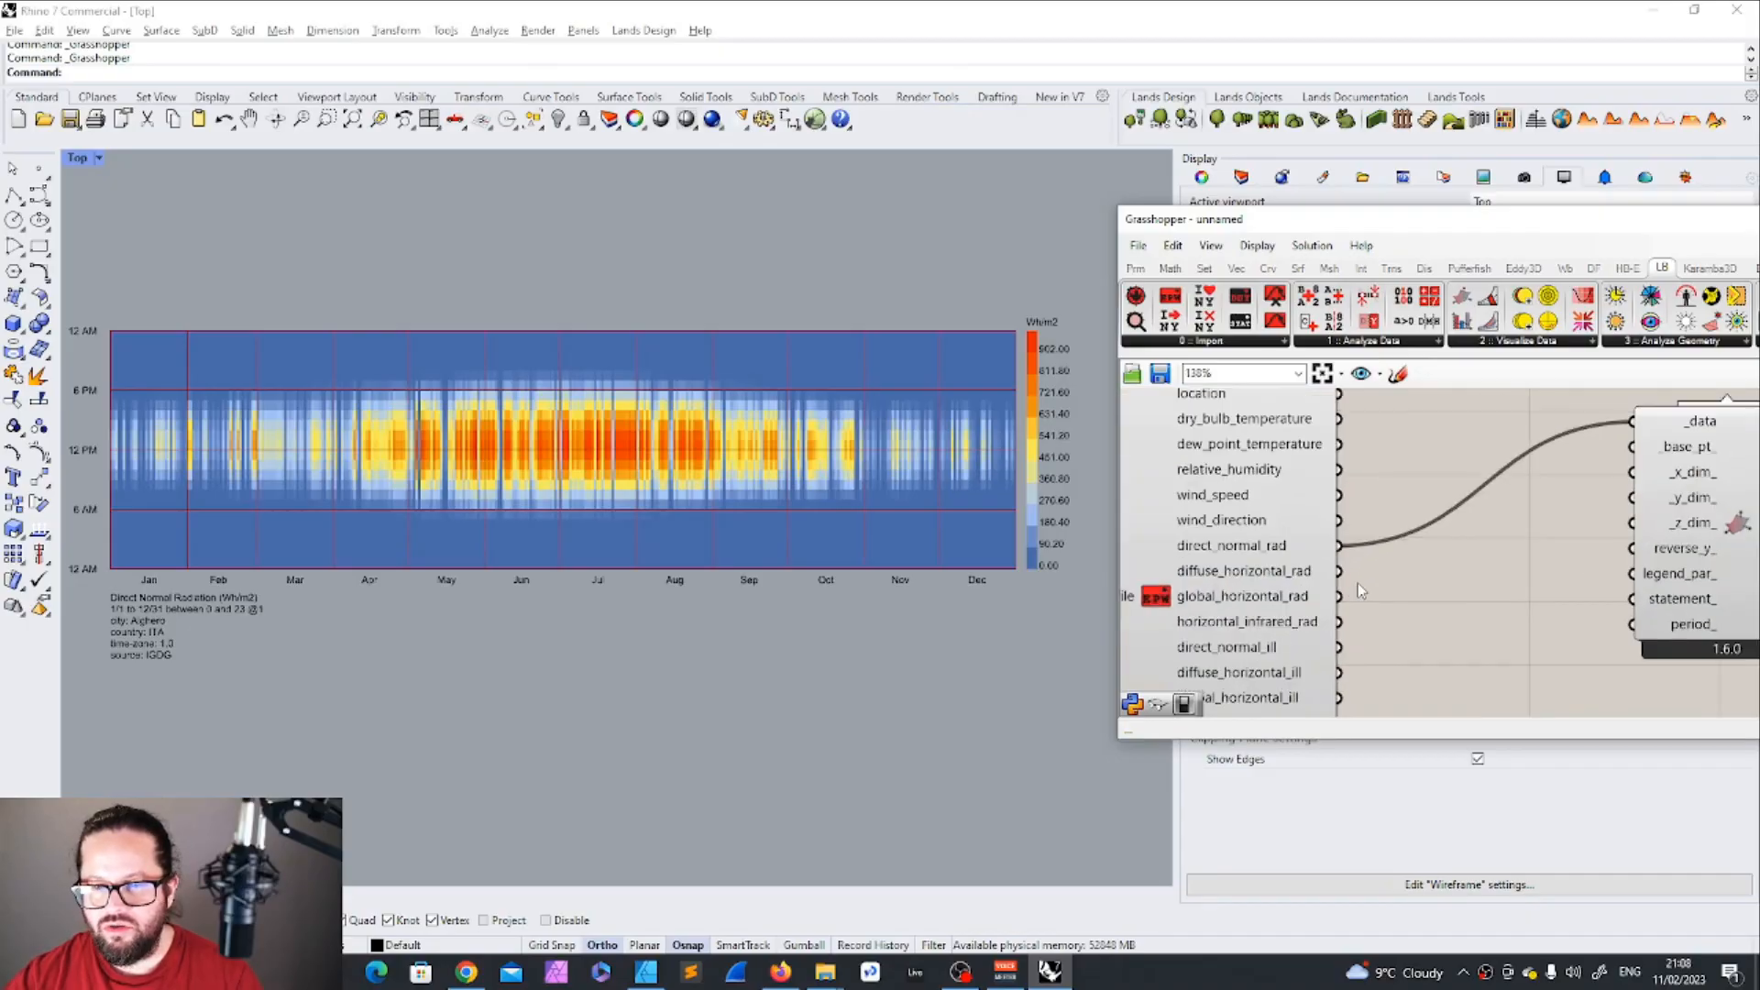
drag(1338, 570, 1631, 421)
drag(1339, 622, 1632, 421)
scroll(1408, 576, down, 2)
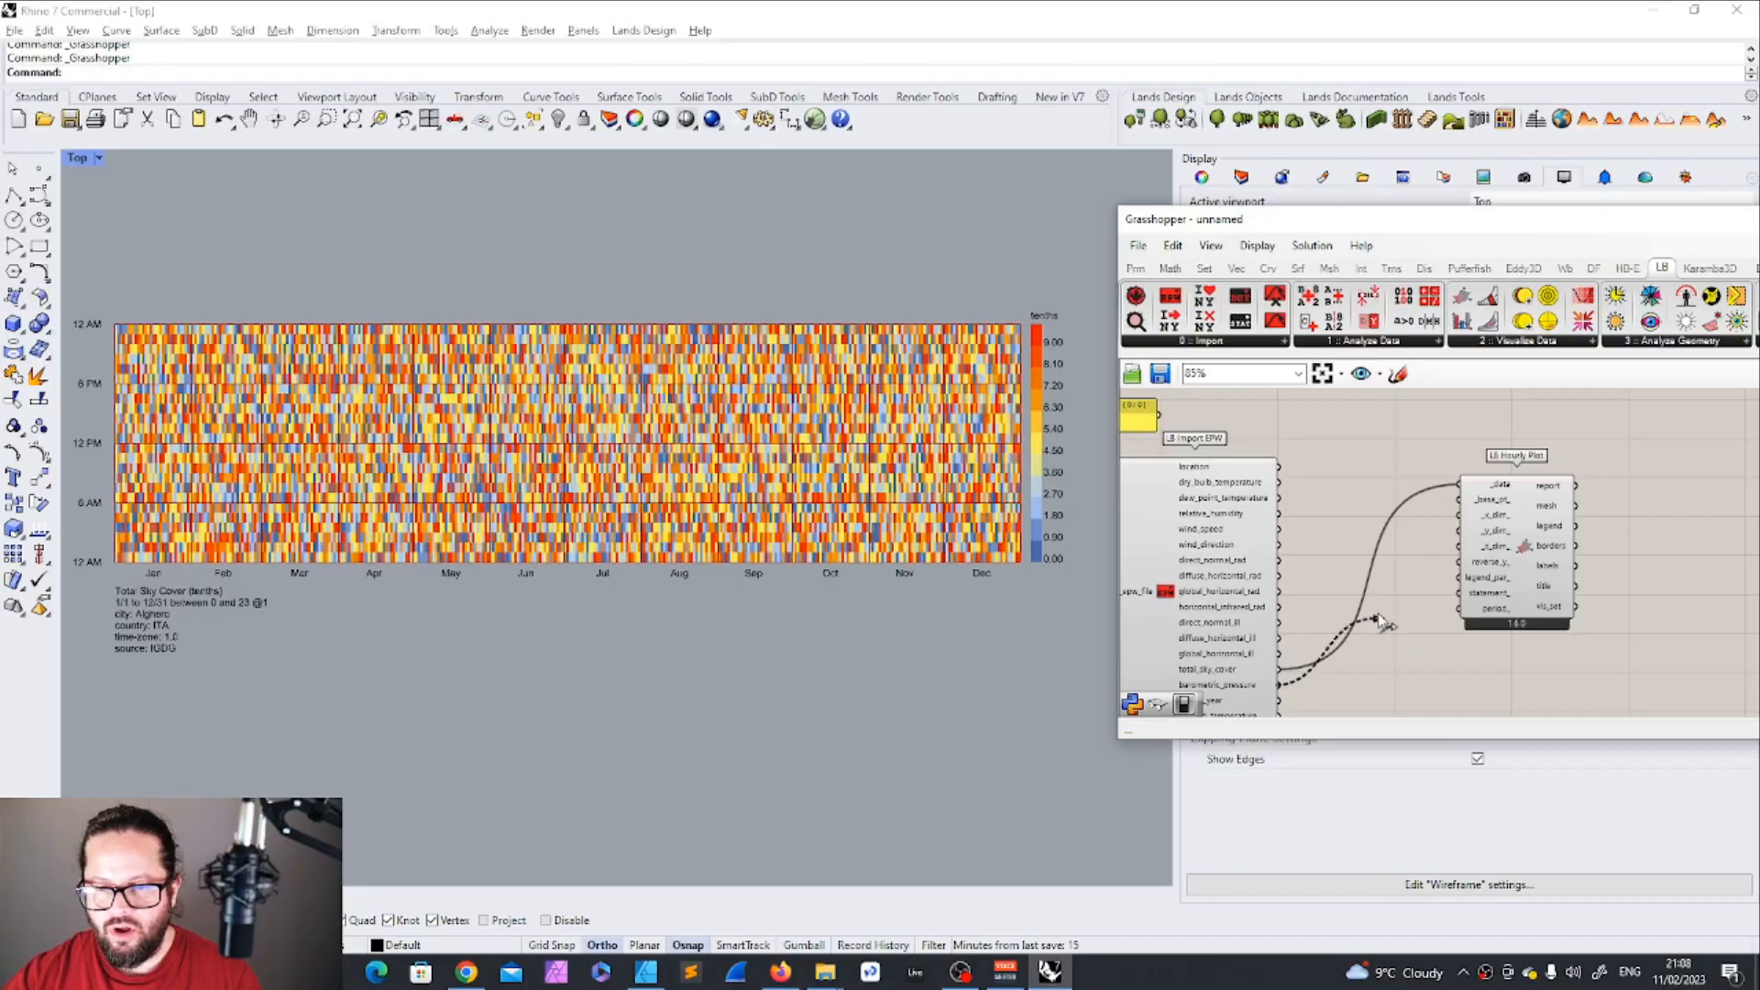
drag(1279, 684, 1464, 490)
drag(1284, 486, 1459, 484)
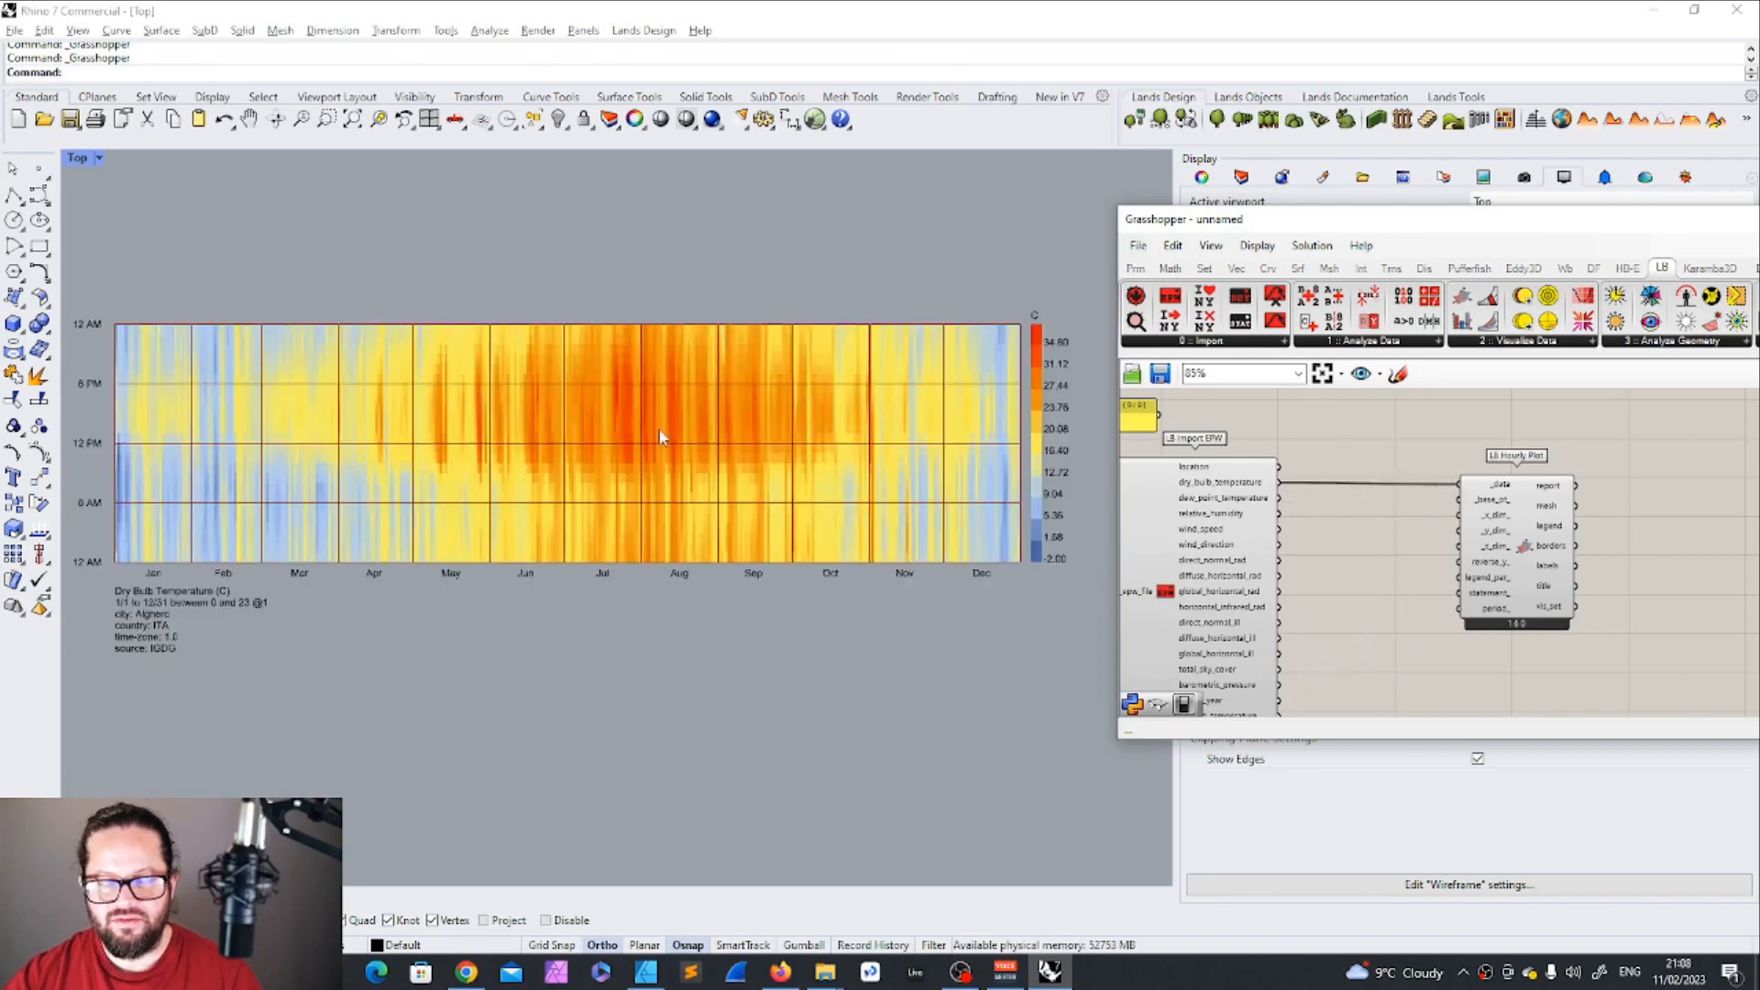
Place an LB Import Location component on the canvas below LB Download Weather.
scroll(1326, 466, down, 5)
scroll(1149, 453, up, 1)
scroll(1261, 476, up, 6)
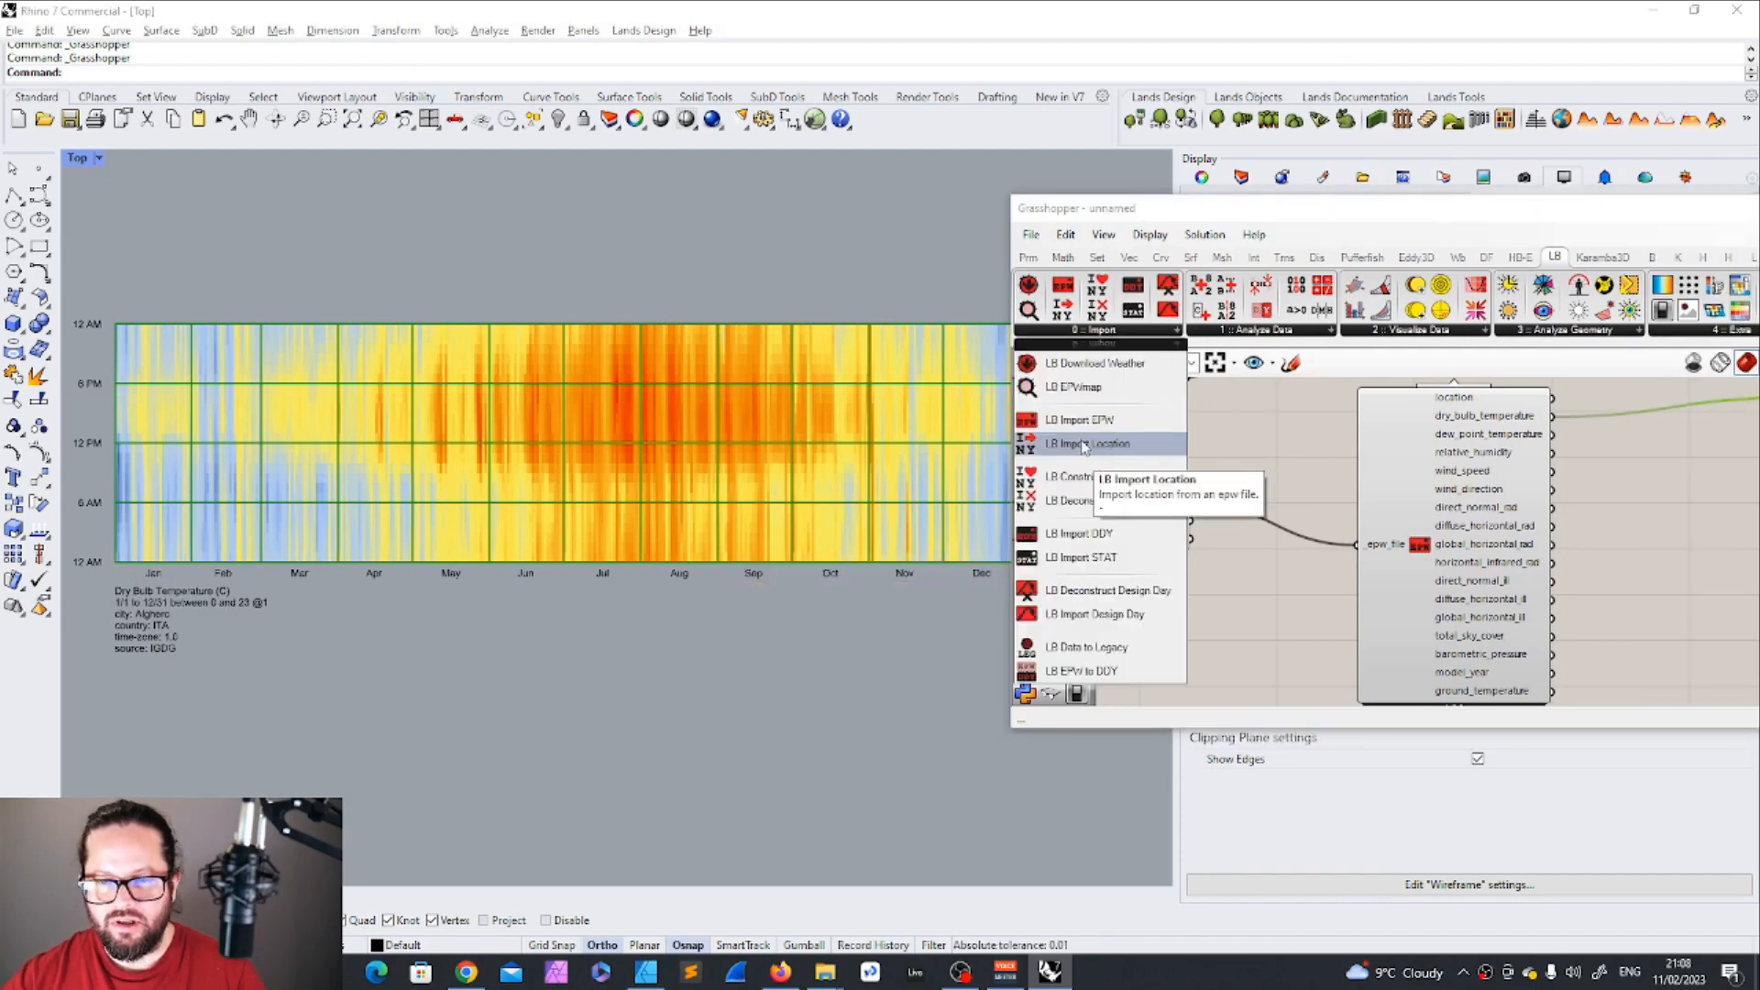
click(1084, 447)
drag(1268, 637, 1229, 548)
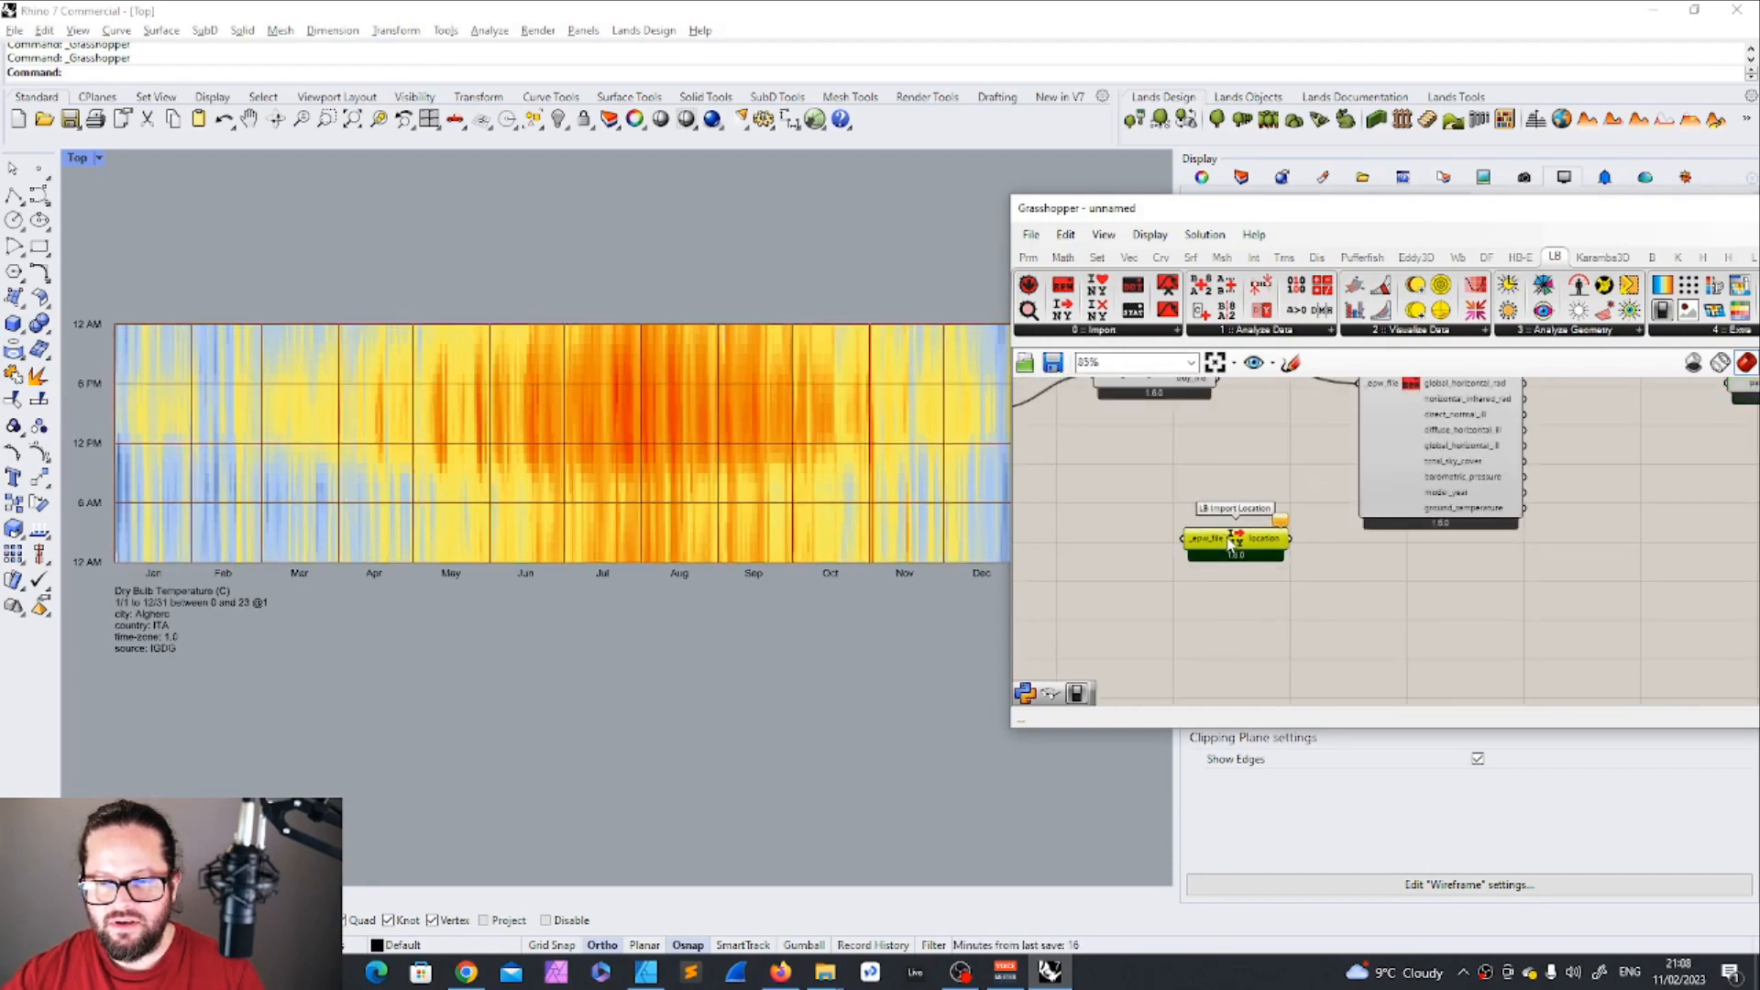
scroll(1224, 530, down, 3)
scroll(1223, 454, up, 4)
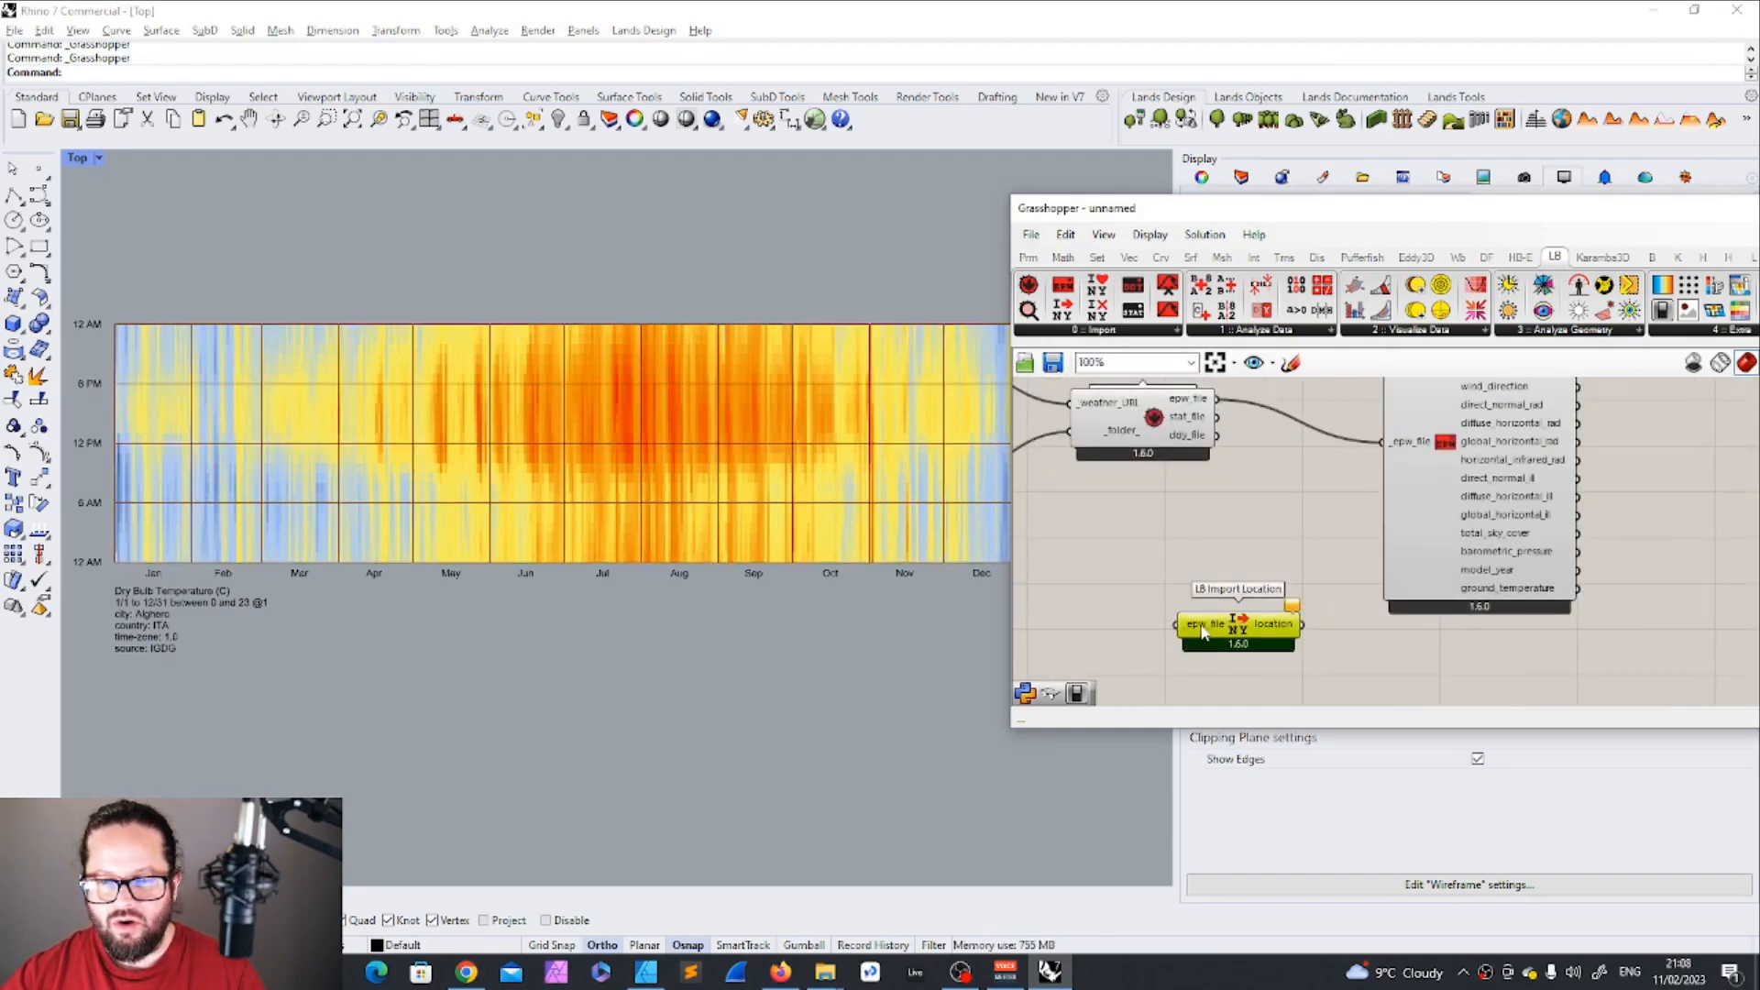
Wire the epw_file output of LB Download Weather into LB Import Location and move that component above LB Import EPW.
drag(1217, 399, 1176, 625)
scroll(1178, 622, down, 3)
scroll(1289, 529, down, 3)
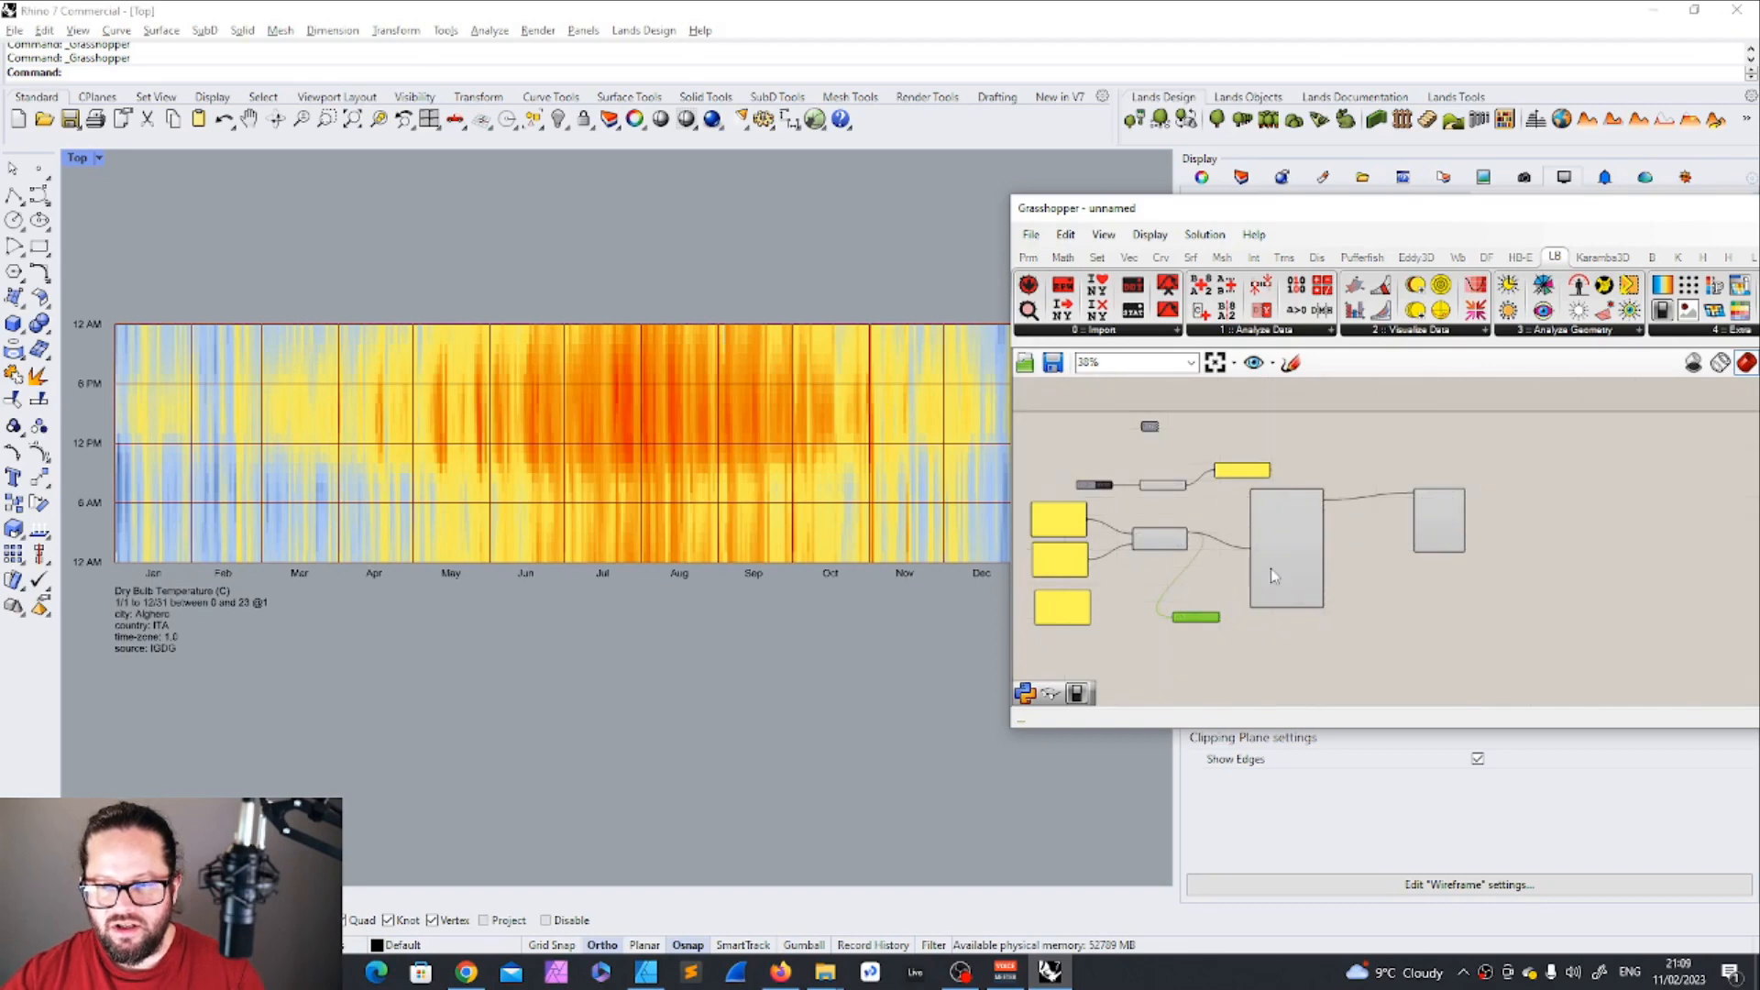
scroll(1274, 557, up, 2)
click(1298, 529)
click(1165, 639)
scroll(1195, 499, up, 3)
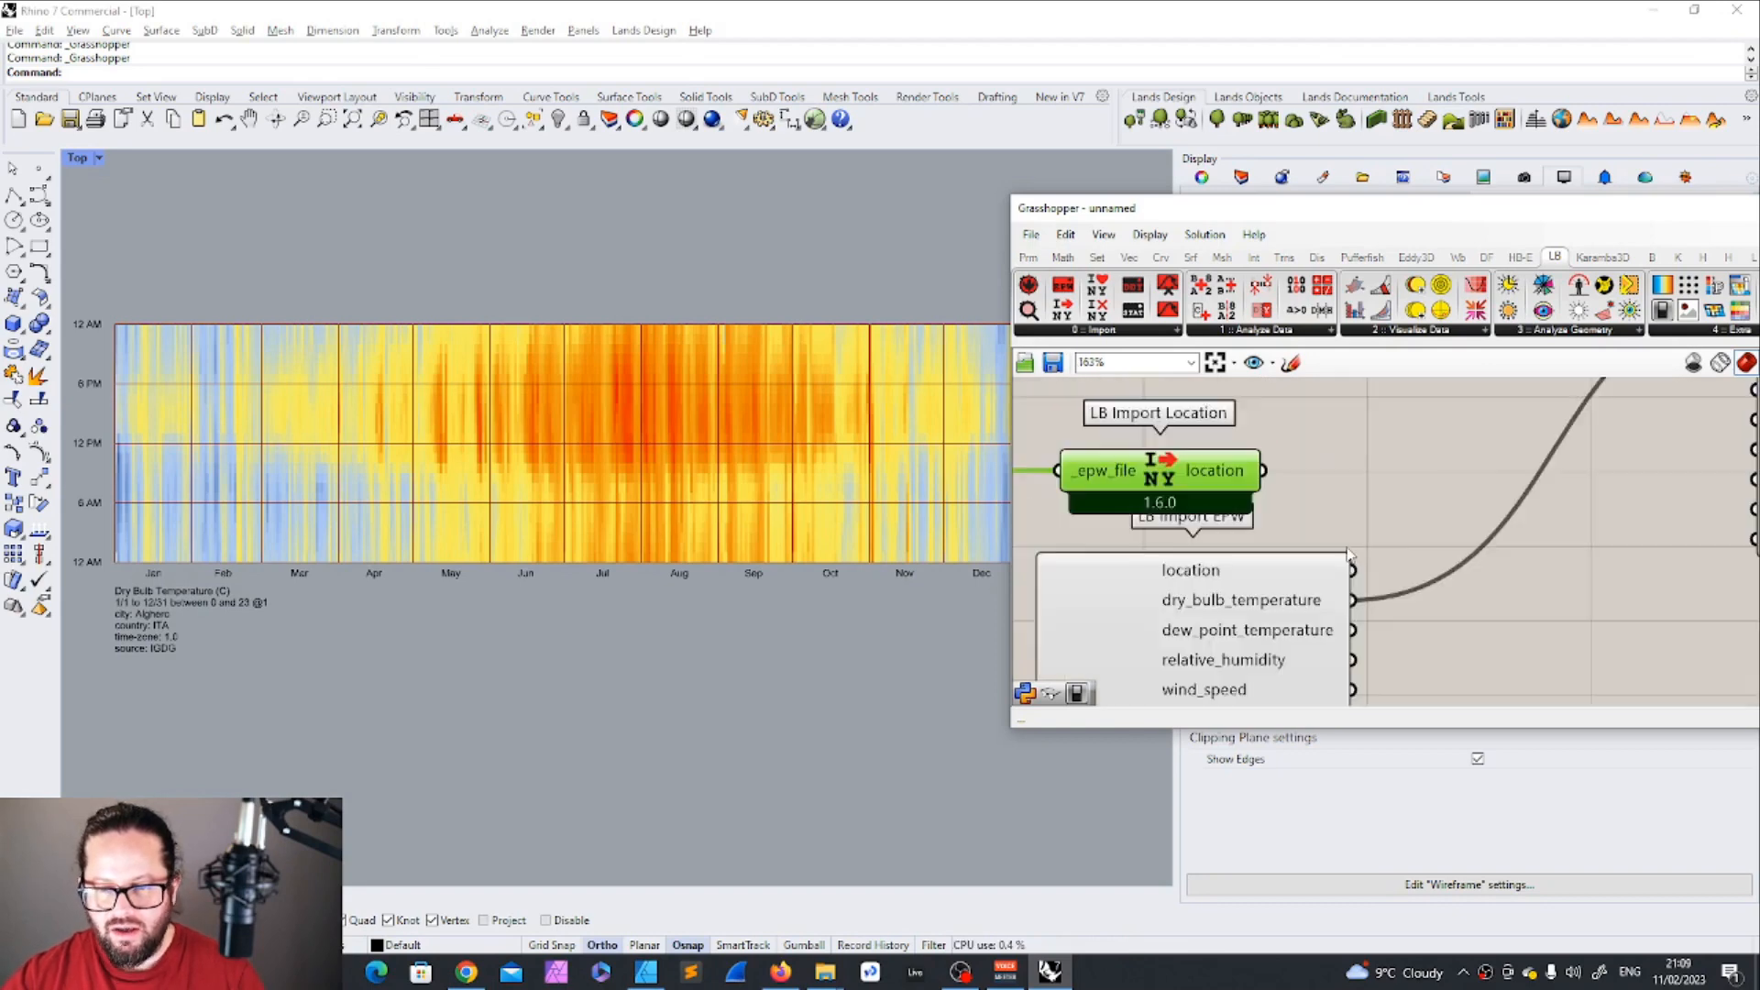
Compare the location outputs of LB Import Location and LB Import EPW and reposition LB Import EPW below LB Import Location.
scroll(1196, 495, up, 2)
mouse_move(1247, 458)
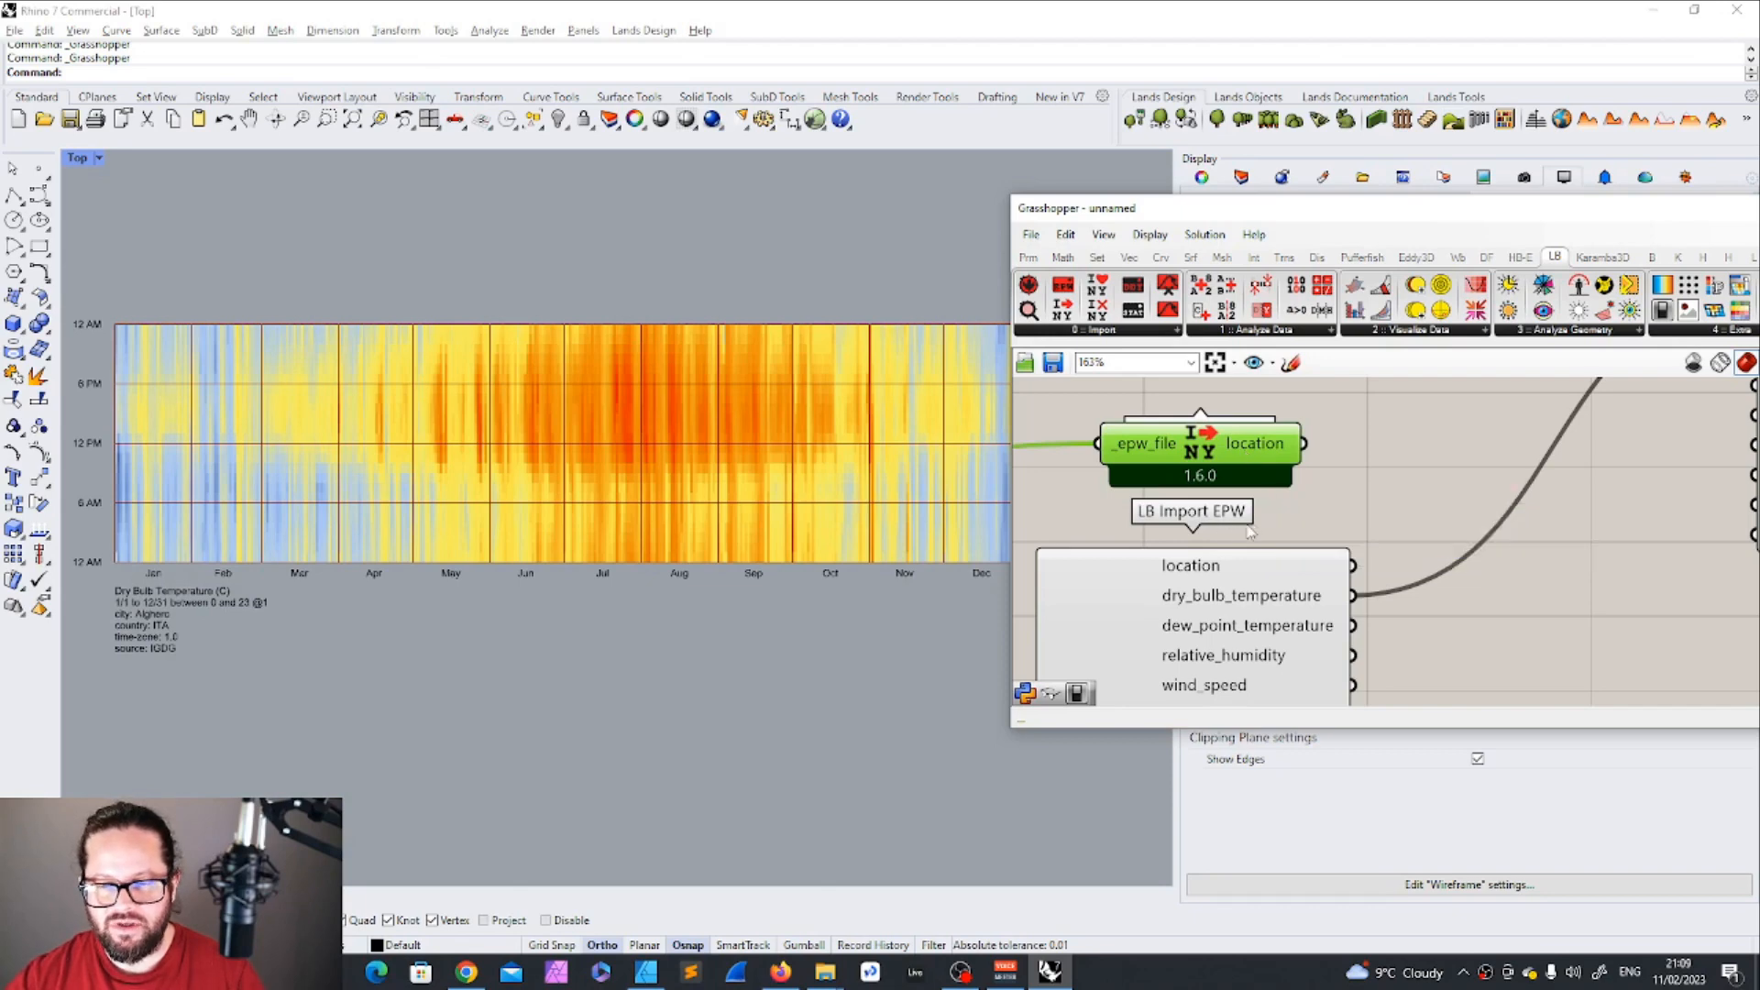
scroll(1254, 495, up, 1)
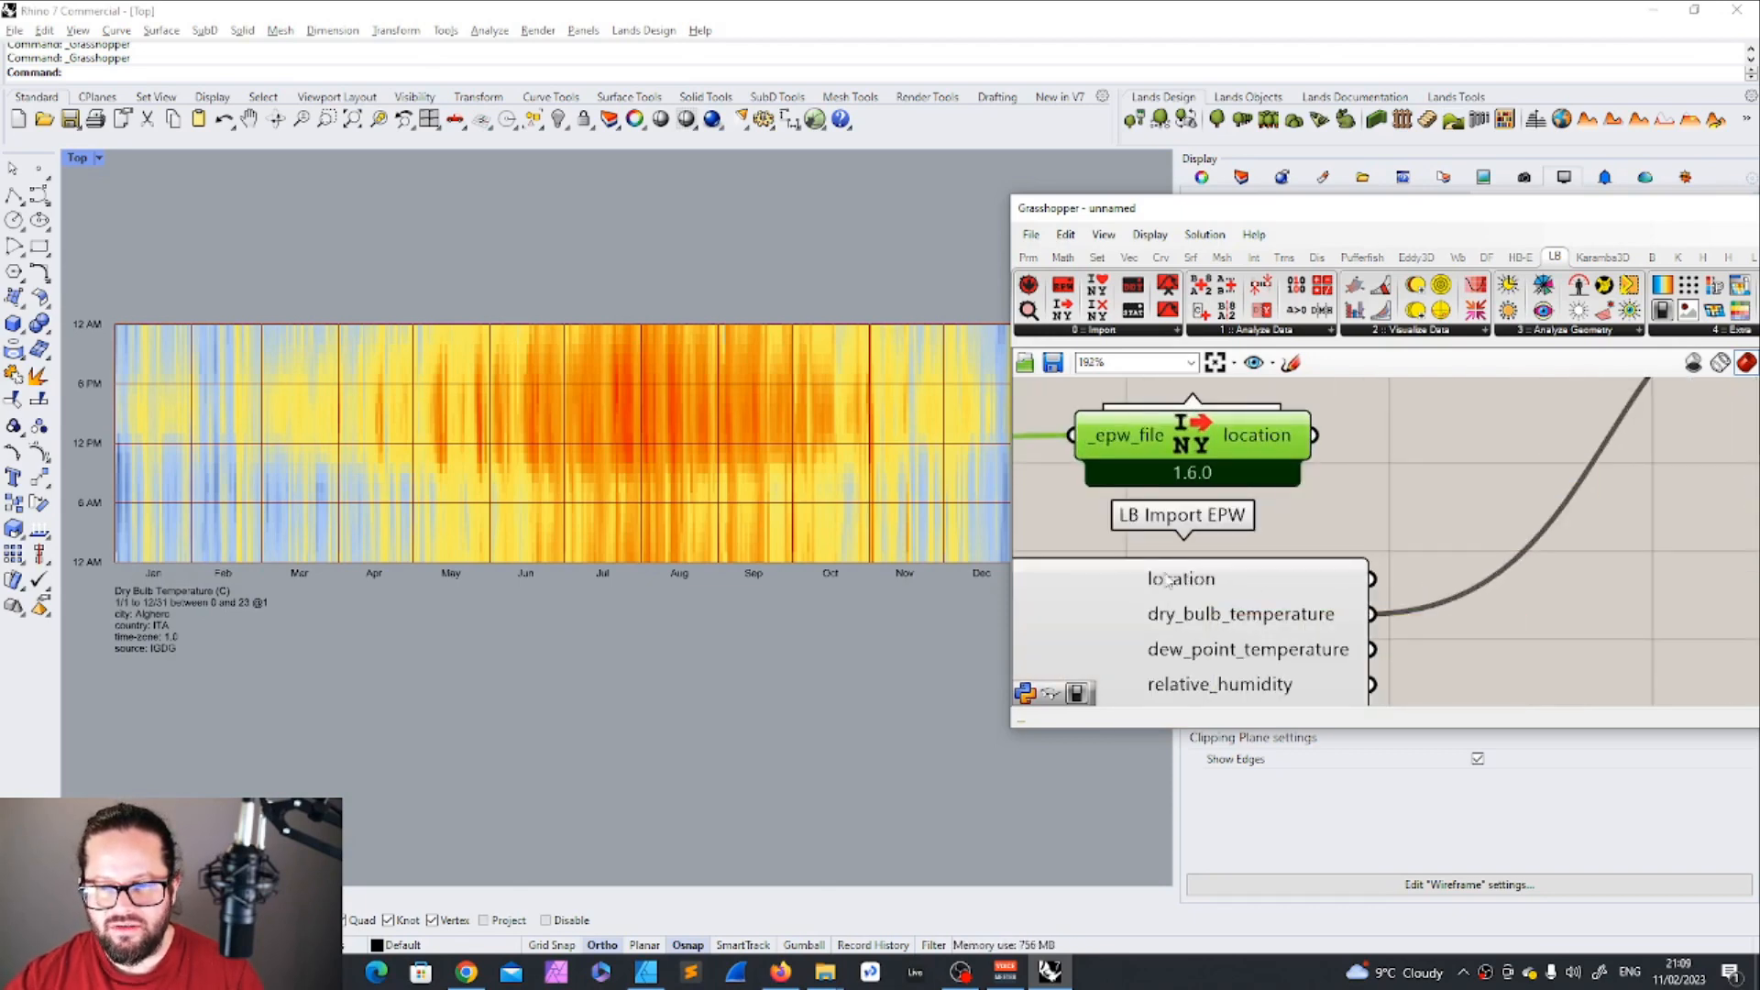
mouse_move(1185, 588)
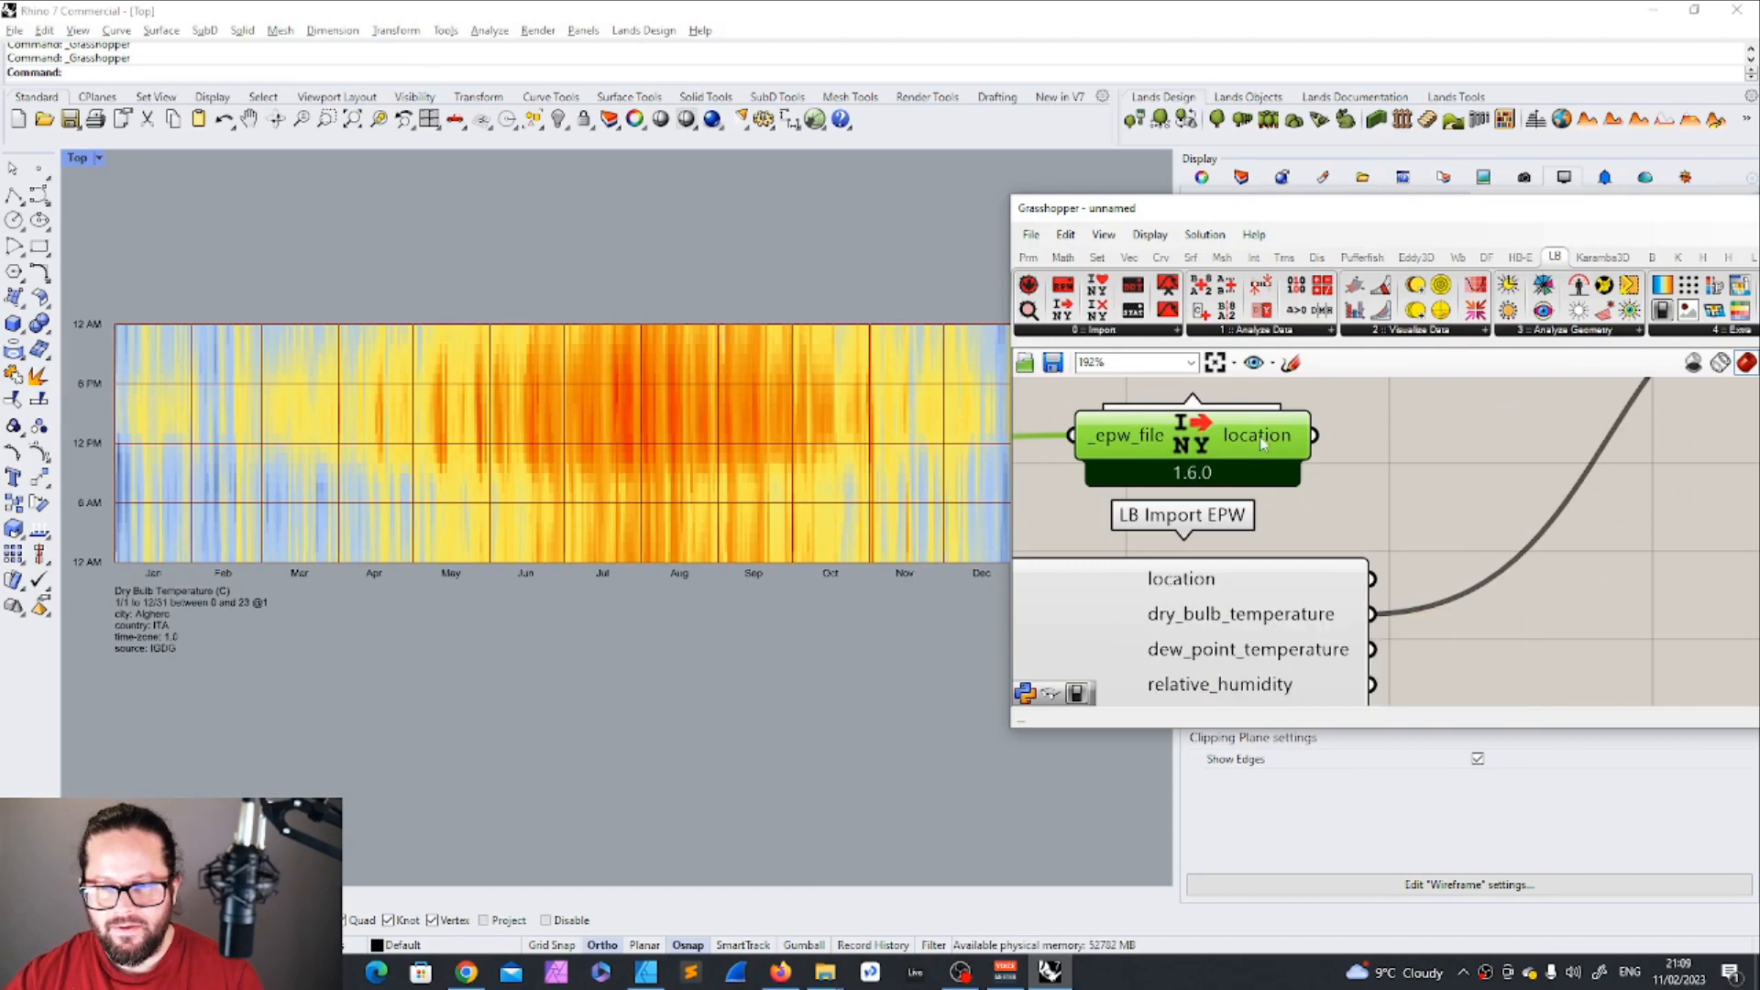
scroll(1289, 529, down, 3)
drag(1288, 529, 1311, 536)
scroll(1345, 561, down, 5)
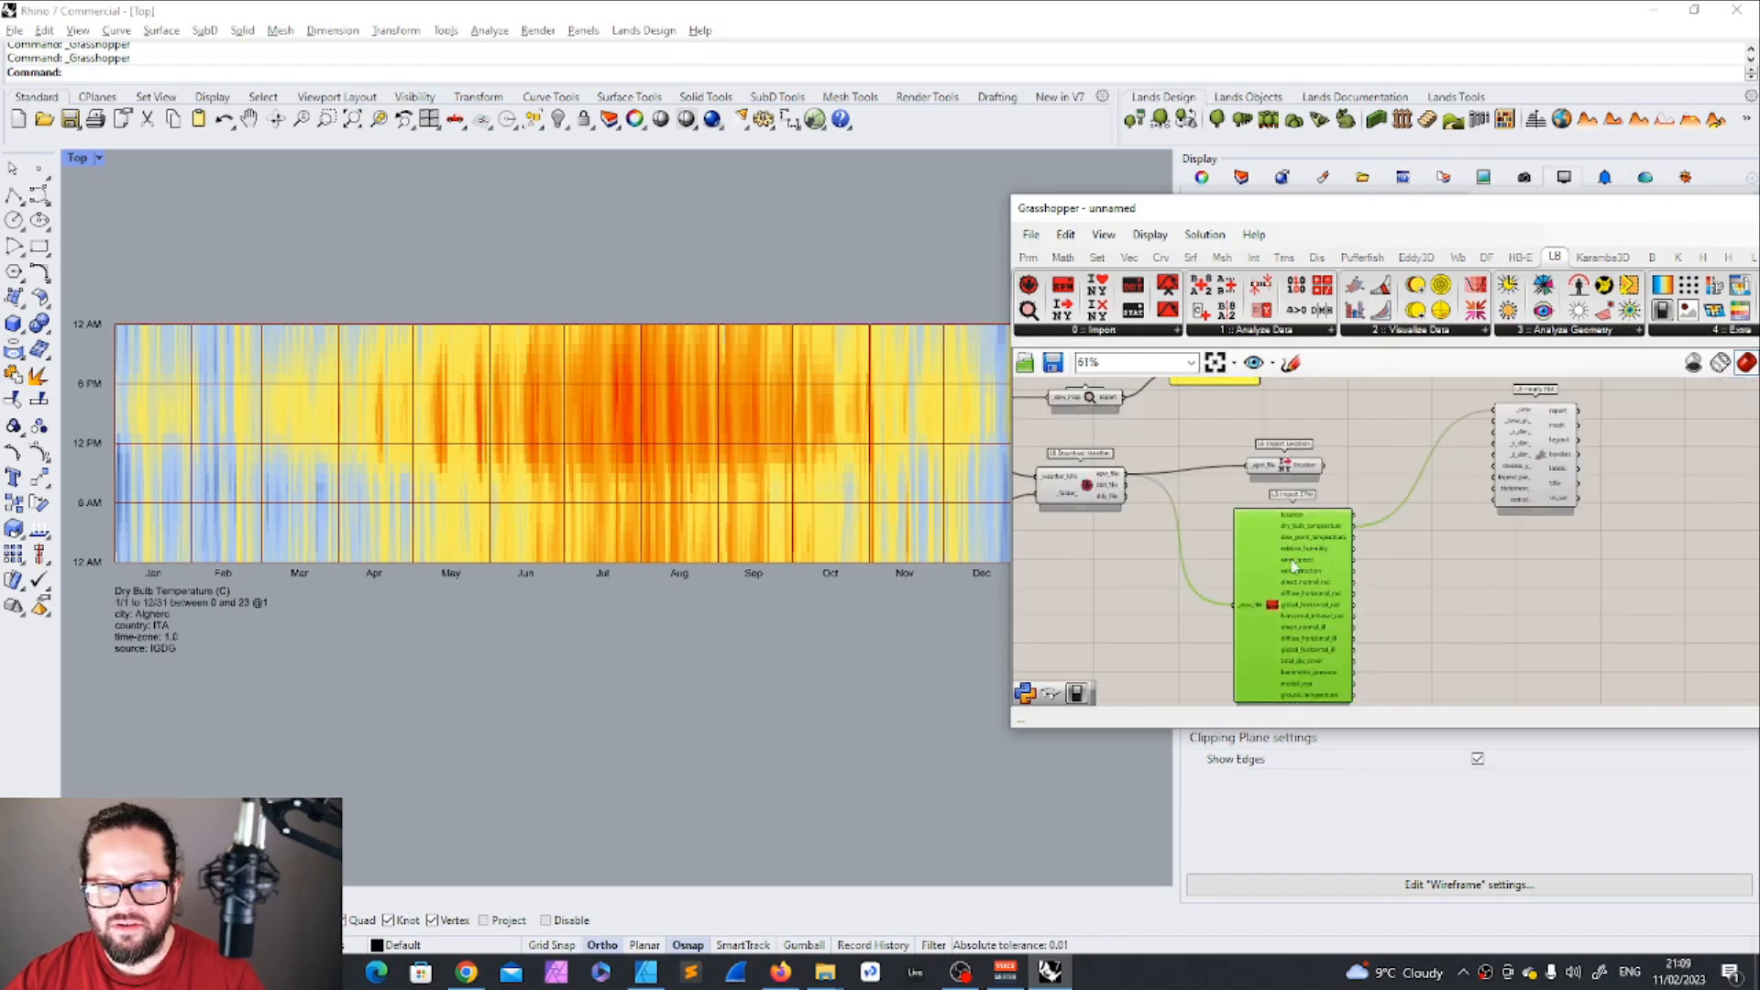
Place an LB Construct Location component to the left of LB Import EPW and review its location inputs.
click(1113, 331)
drag(1110, 479, 1239, 587)
scroll(1245, 582, up, 3)
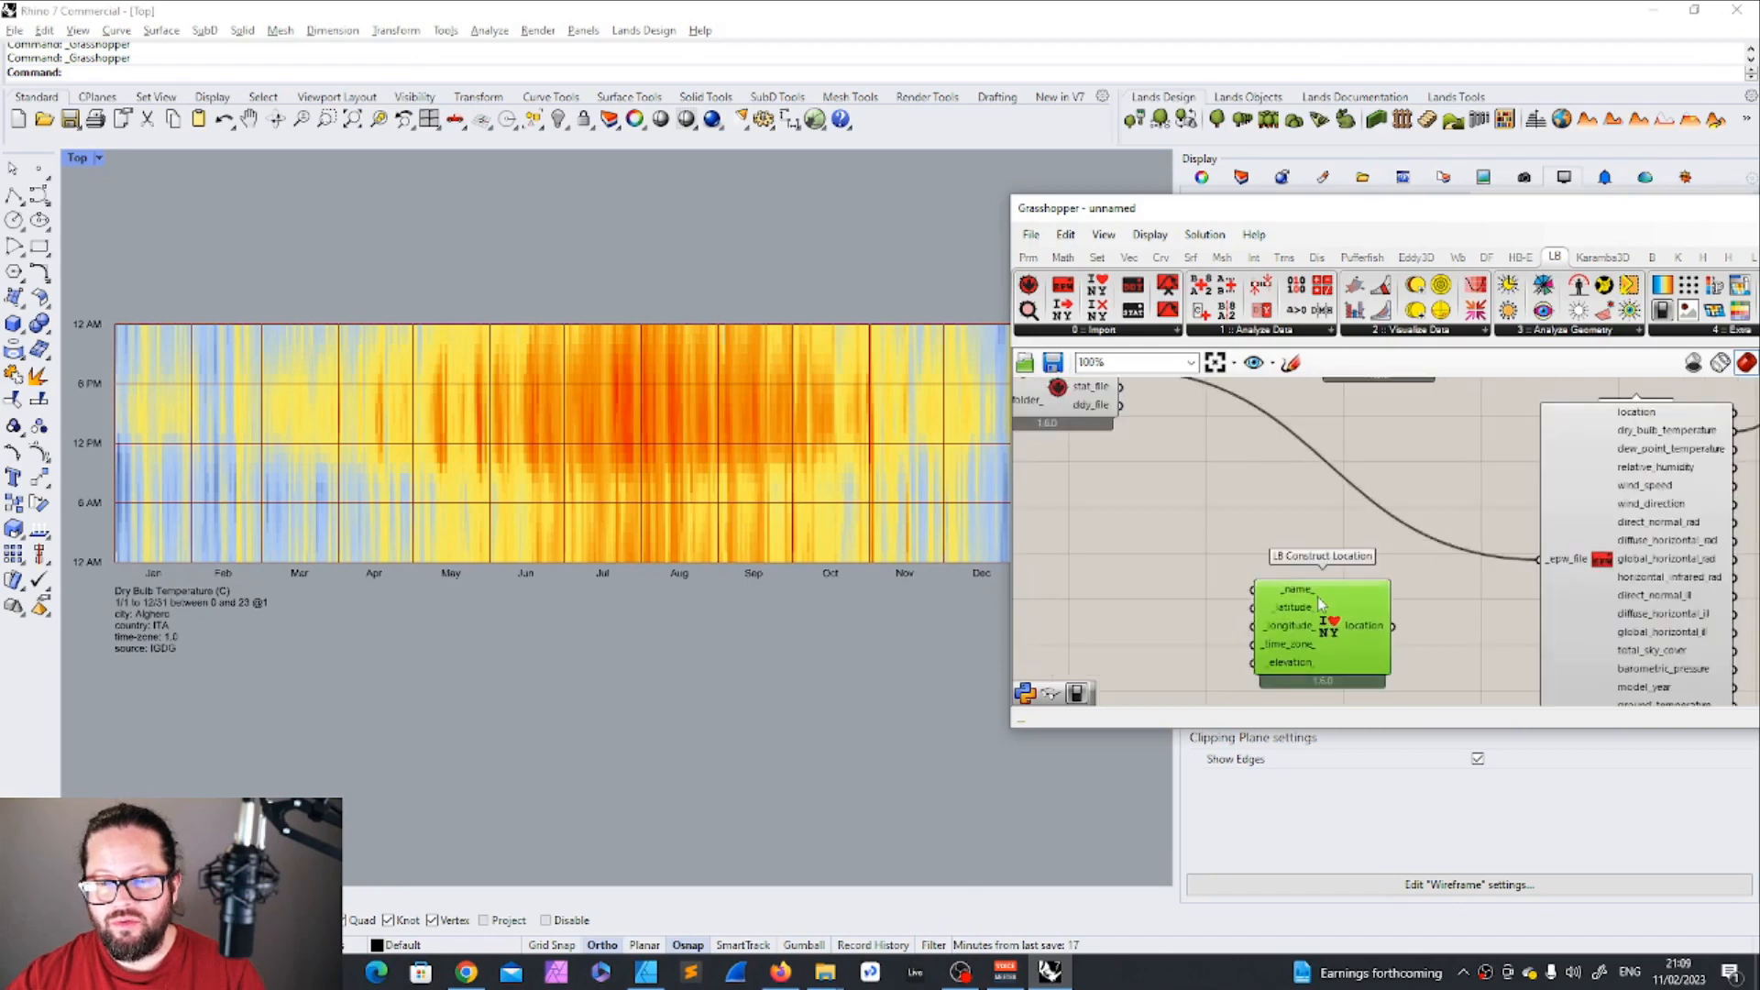
scroll(1267, 604, down, 3)
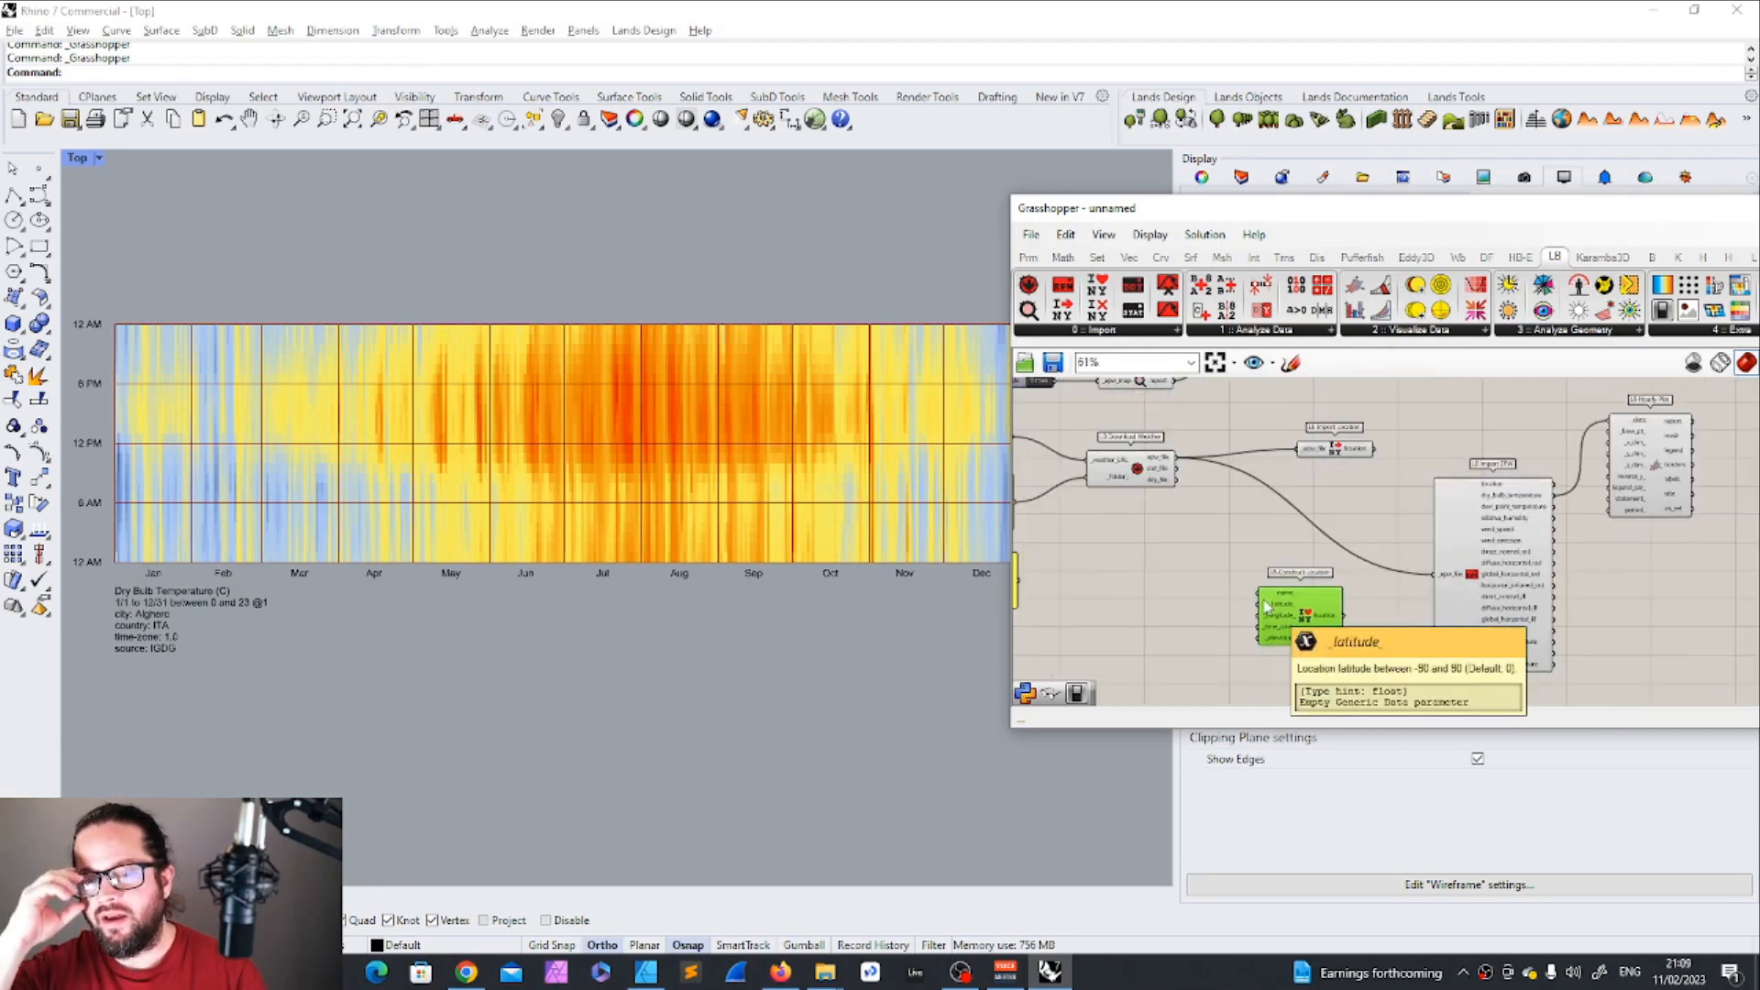
scroll(1267, 606, up, 3)
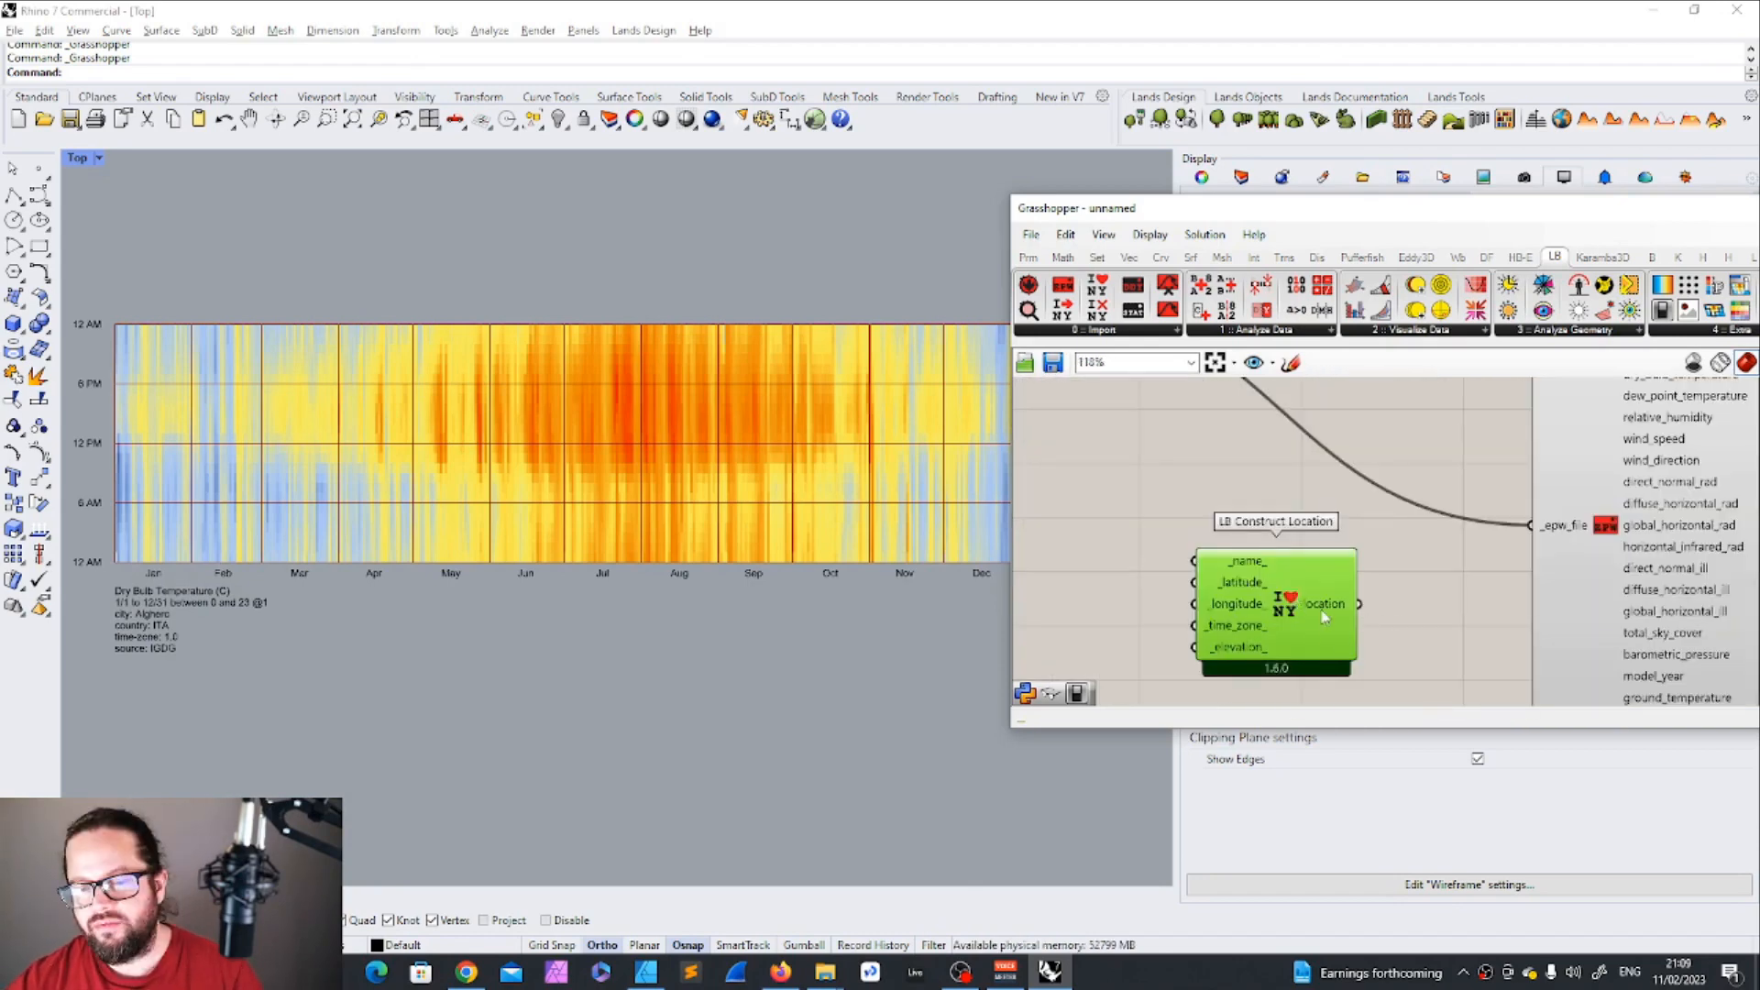
mouse_move(1309, 594)
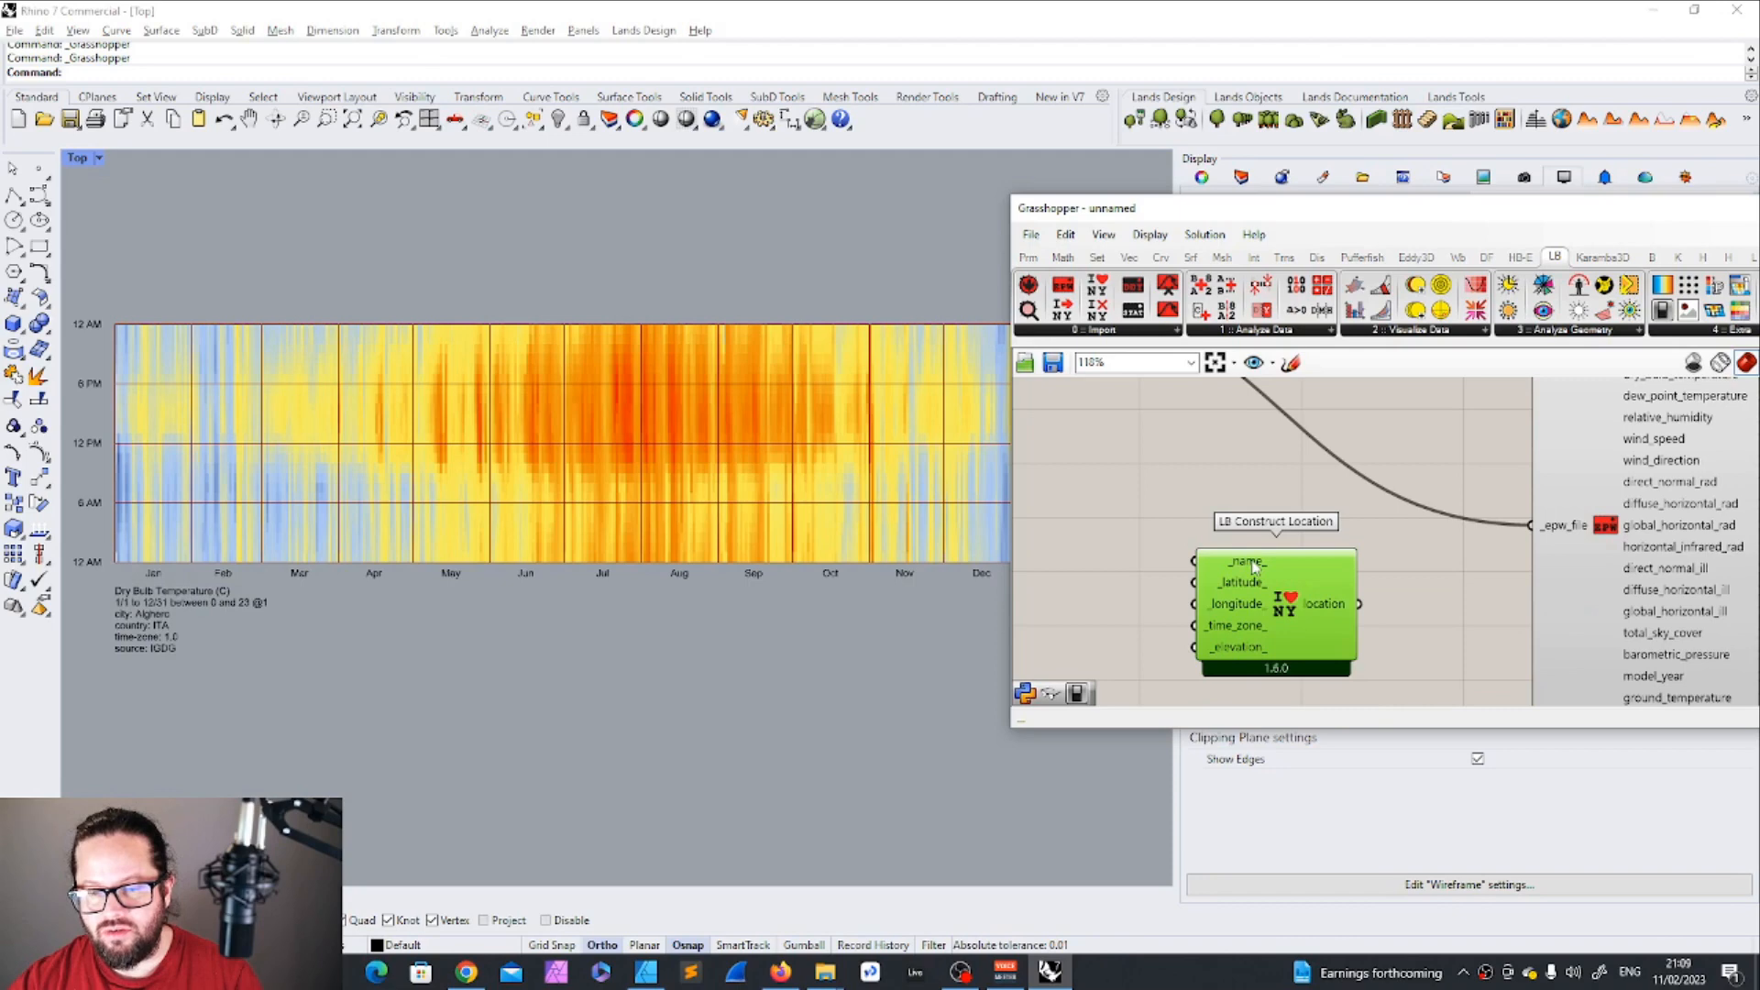
Move the EPWmap panel farther right and display the location output of LB Import Location in a new panel.
scroll(1258, 561, down, 4)
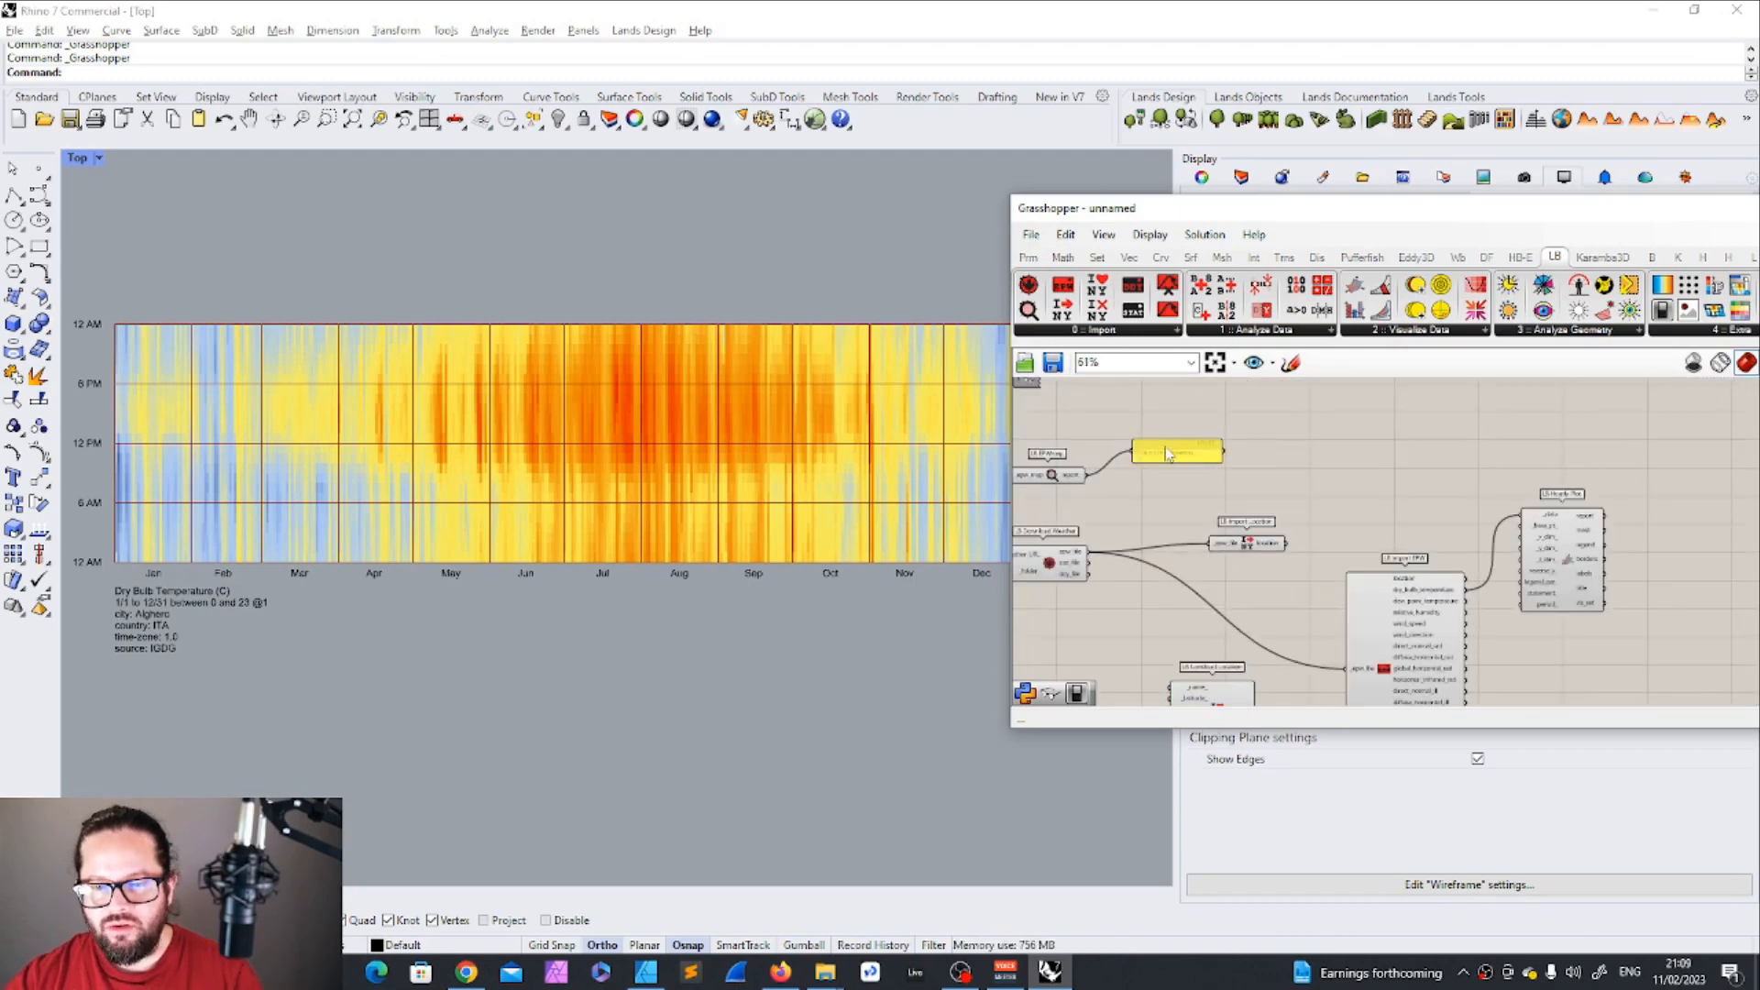
drag(1222, 454, 1363, 441)
scroll(1364, 441, up, 6)
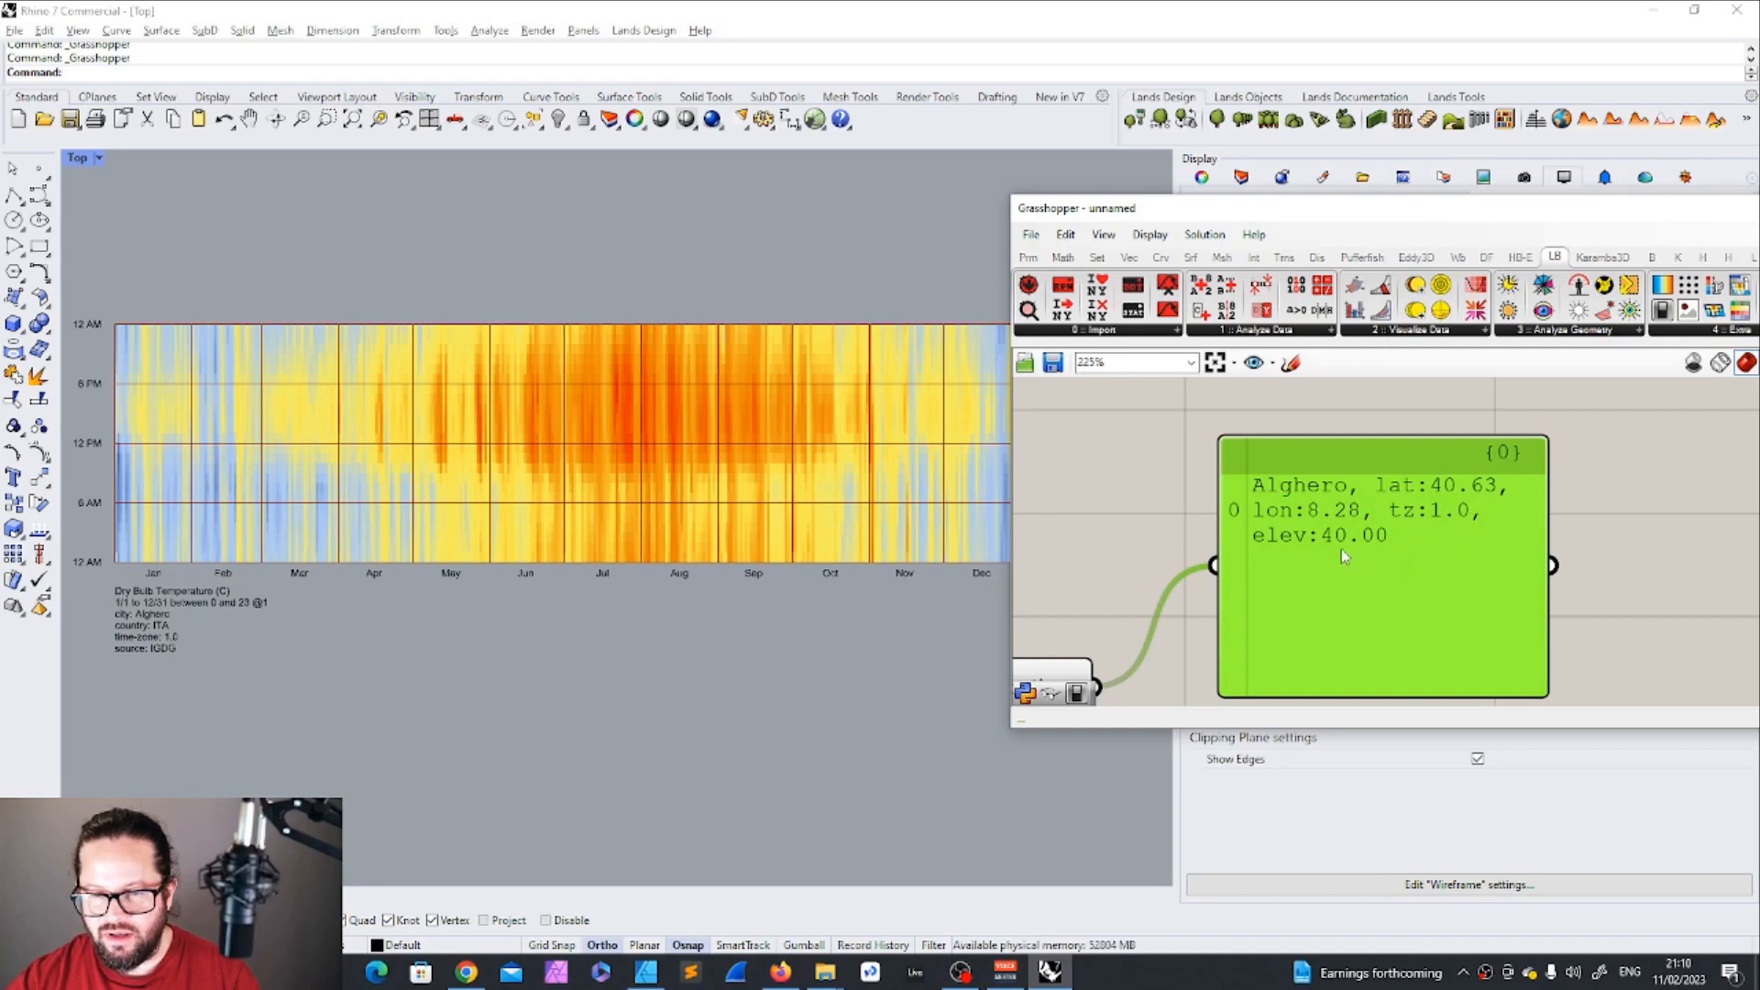
scroll(1371, 485, down, 5)
scroll(1173, 578, up, 2)
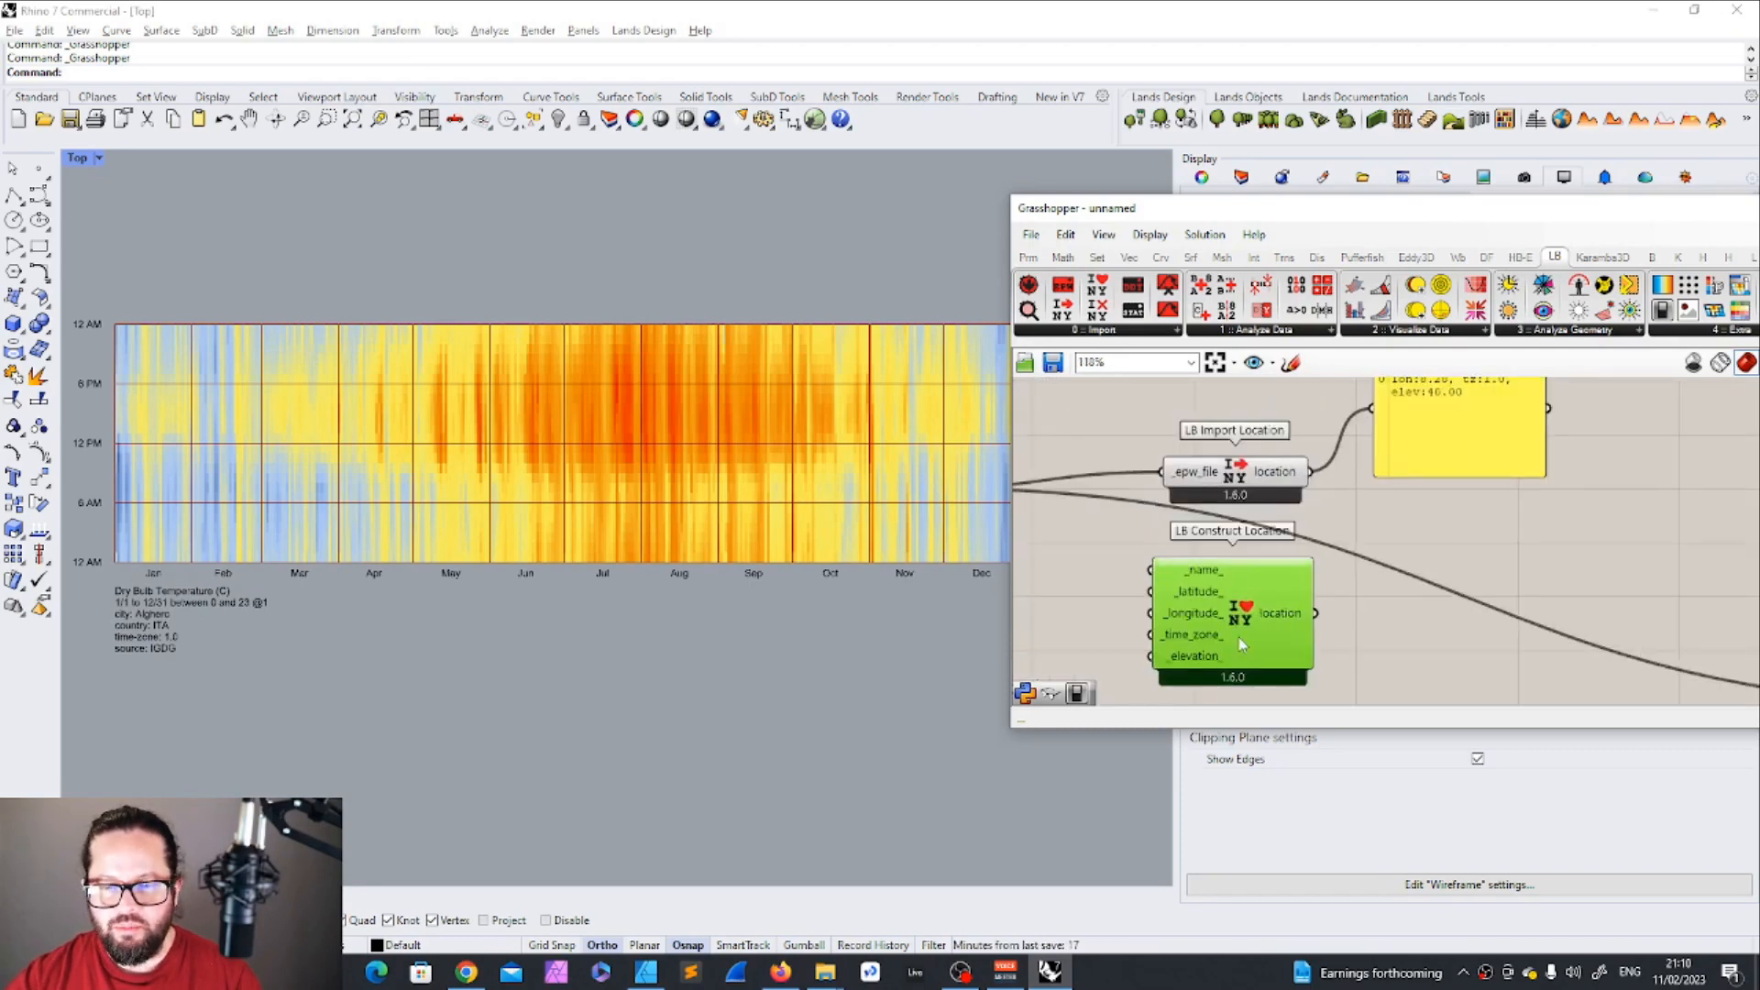
Move the location panel down beside LB Import Location.
scroll(1265, 559, down, 1)
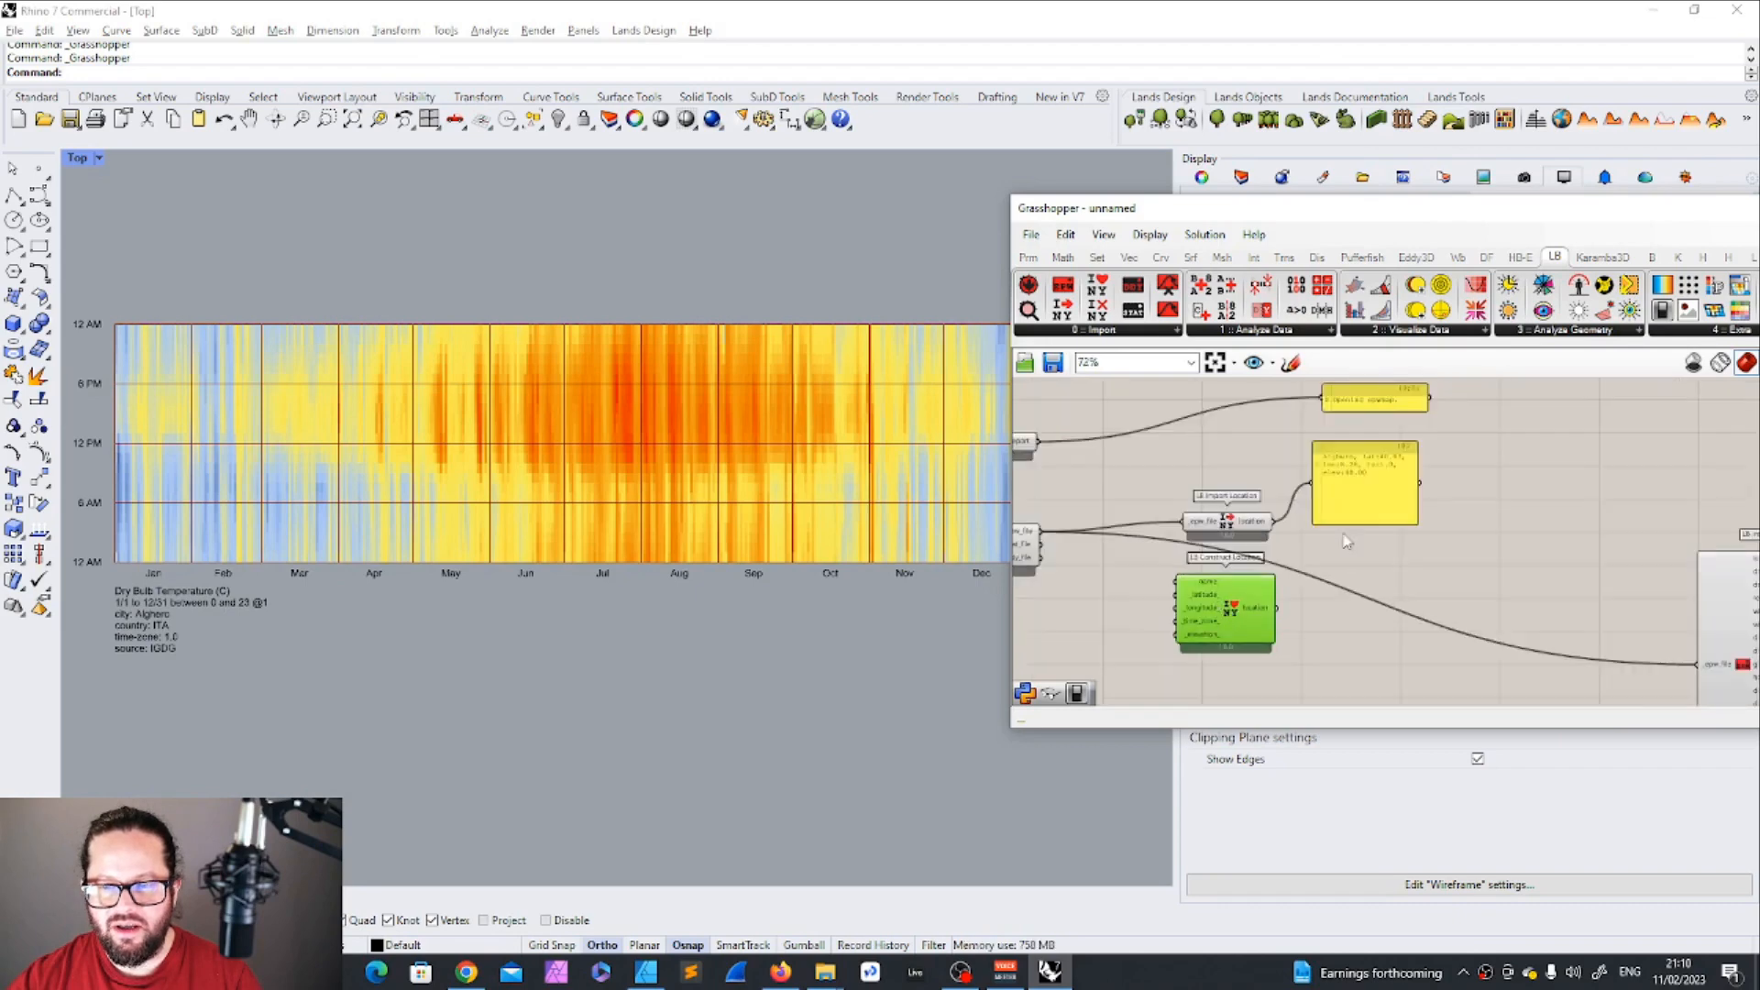
click(1332, 513)
scroll(1219, 520, down, 4)
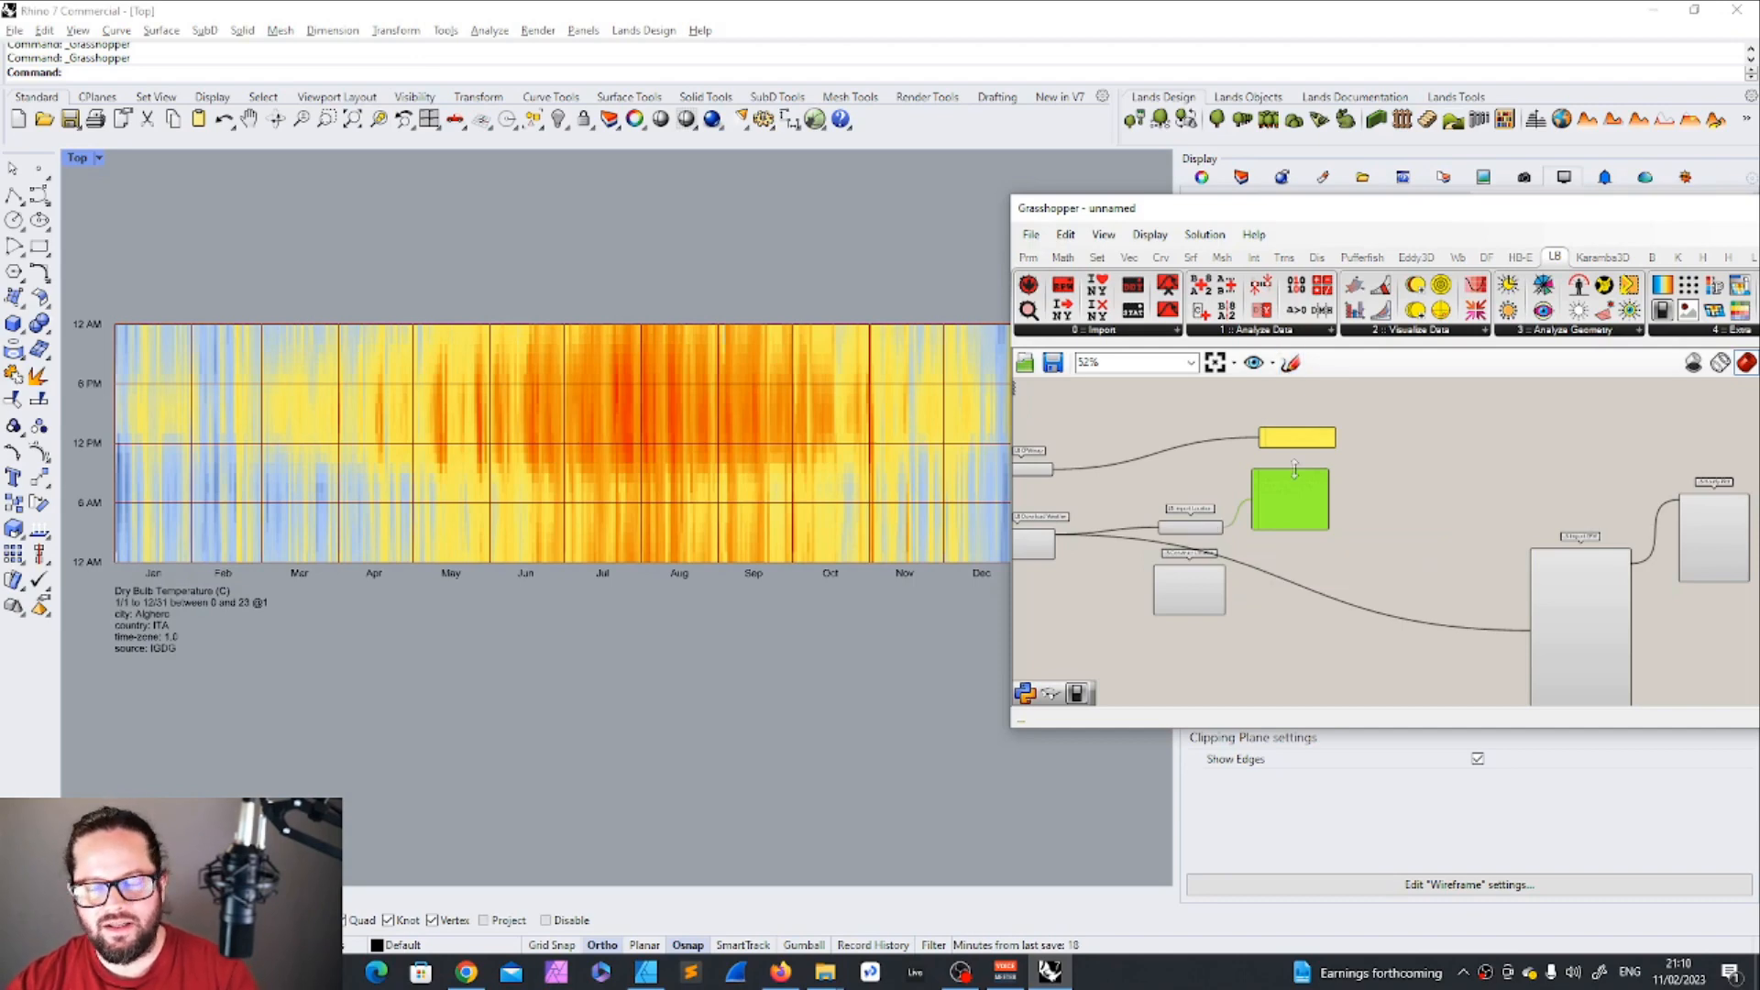
scroll(1292, 468, up, 3)
scroll(1291, 465, down, 3)
scroll(1169, 516, up, 6)
drag(1333, 472, 1338, 528)
right_drag(1340, 534, 1382, 486)
scroll(1382, 486, down, 2)
scroll(1220, 596, up, 1)
click(1225, 583)
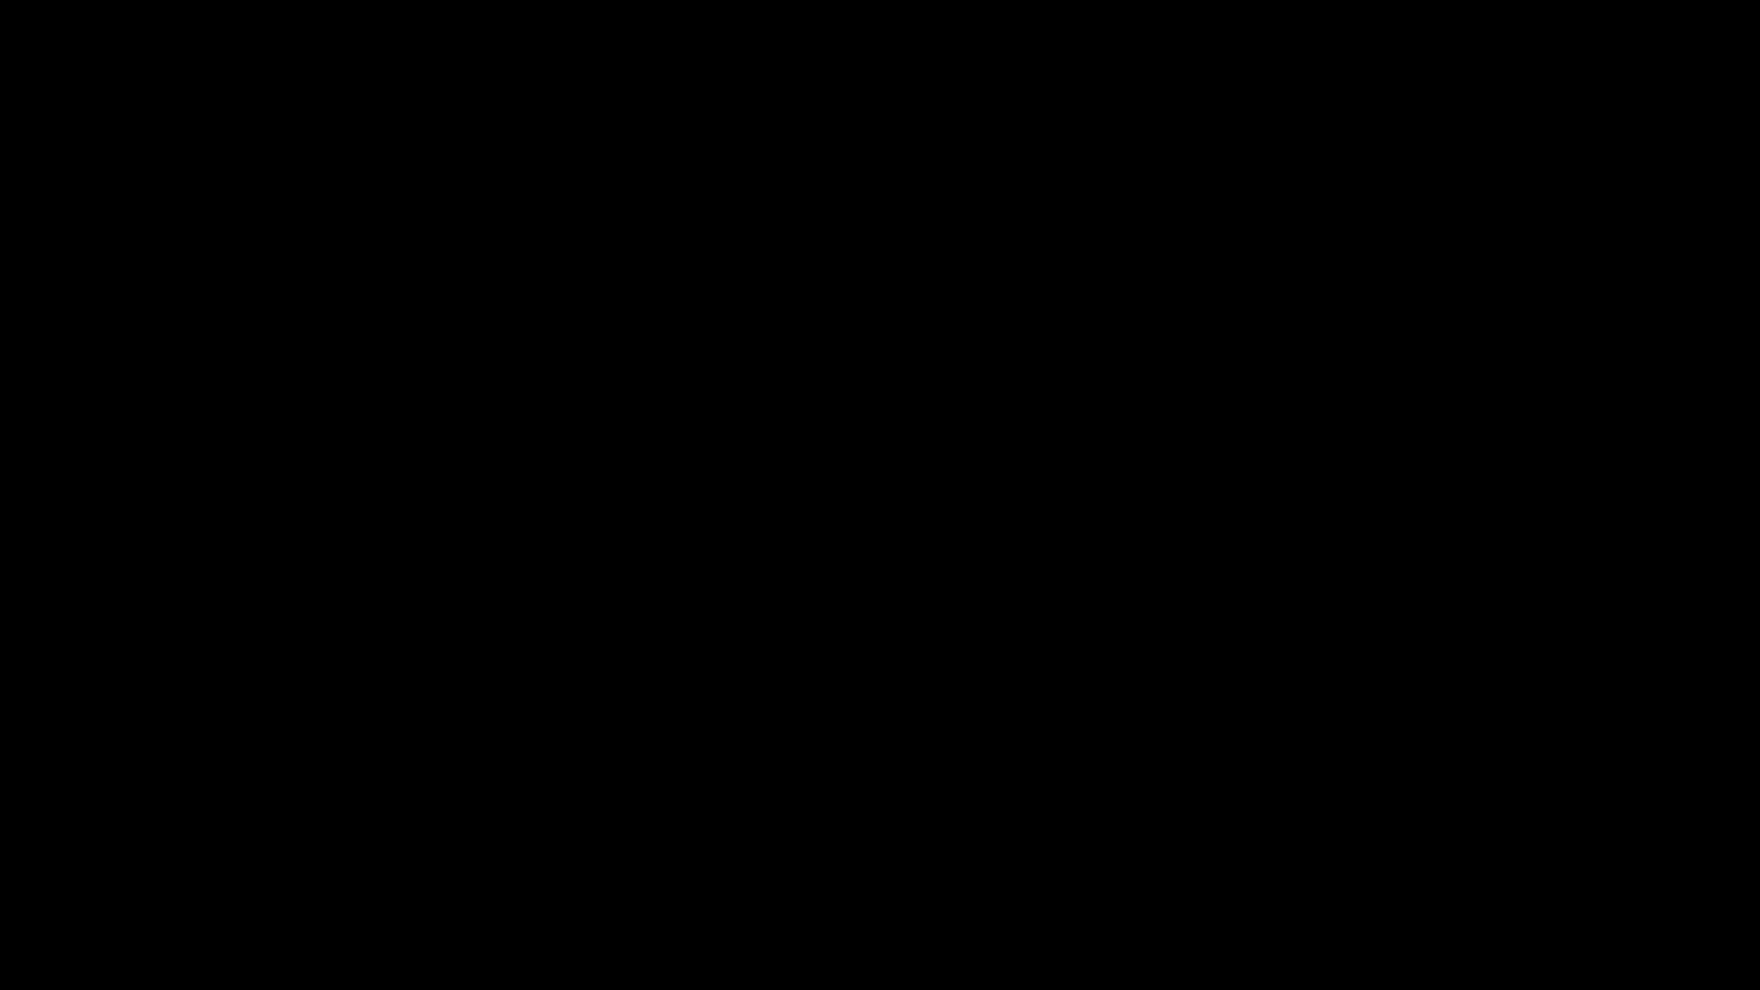
Place an LB Deconstruct Location component and wire the location output of LB Import Location into its _location input.
click(1100, 330)
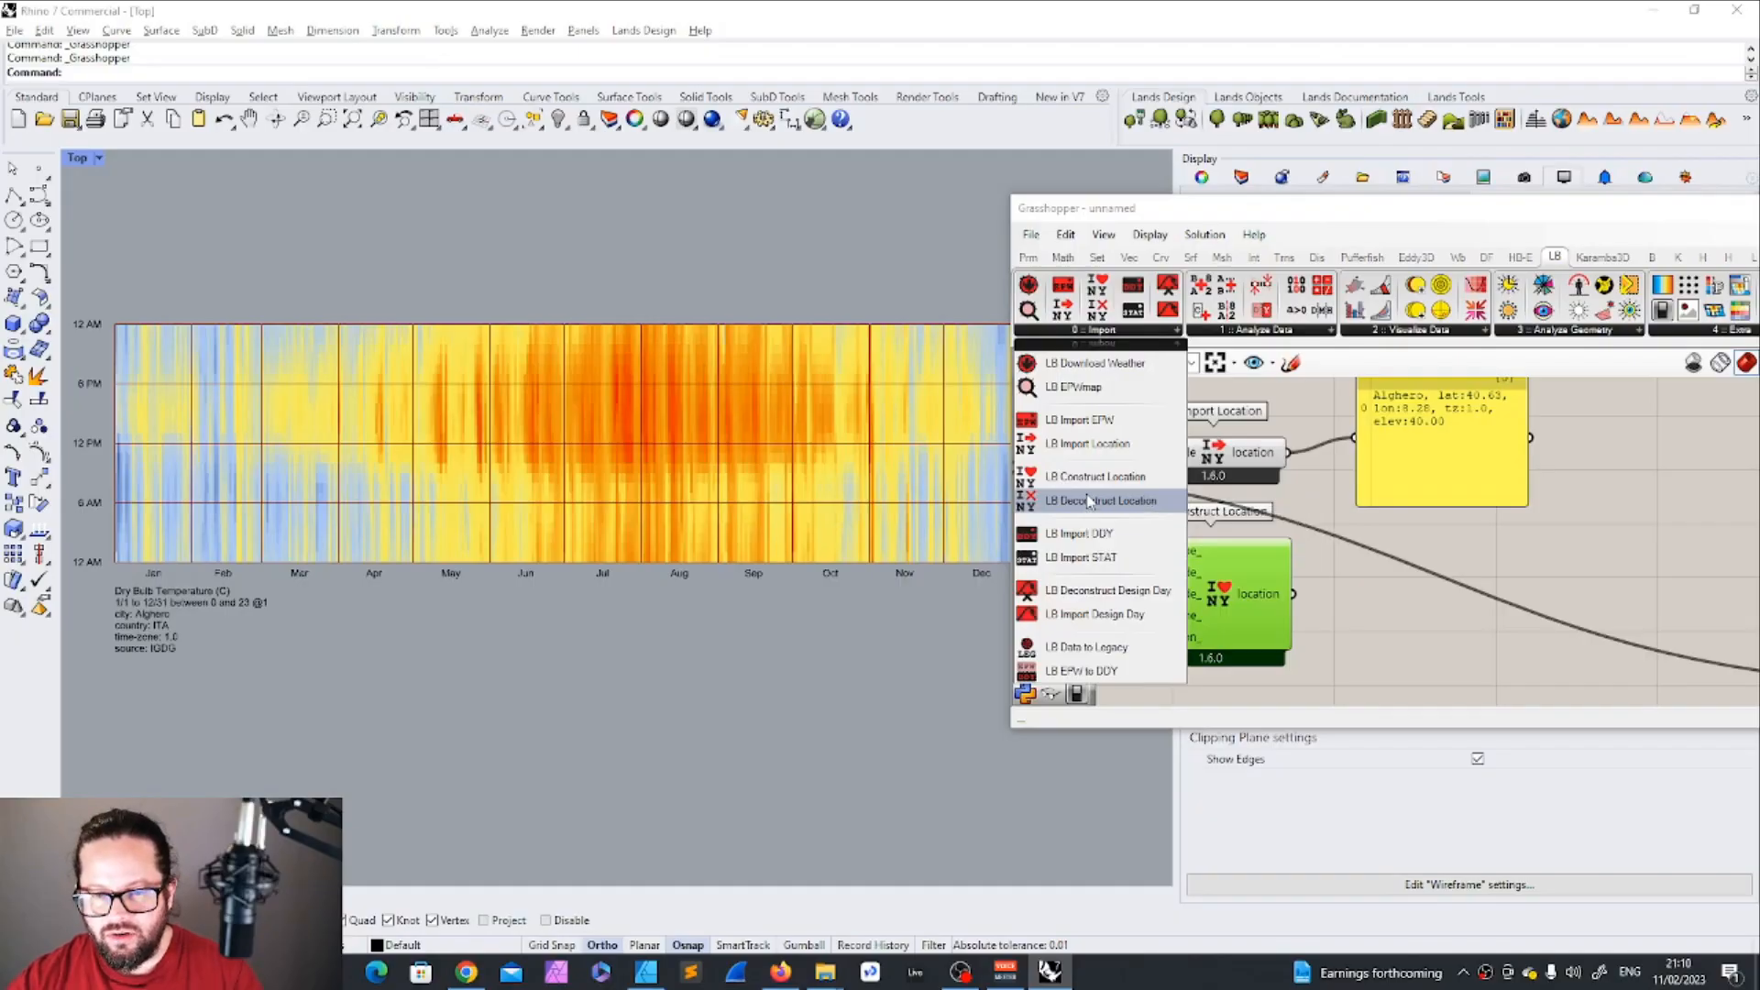
click(1089, 502)
click(1488, 667)
drag(1214, 409, 1336, 625)
right_drag(1447, 605, 1280, 582)
scroll(1280, 583, down, 1)
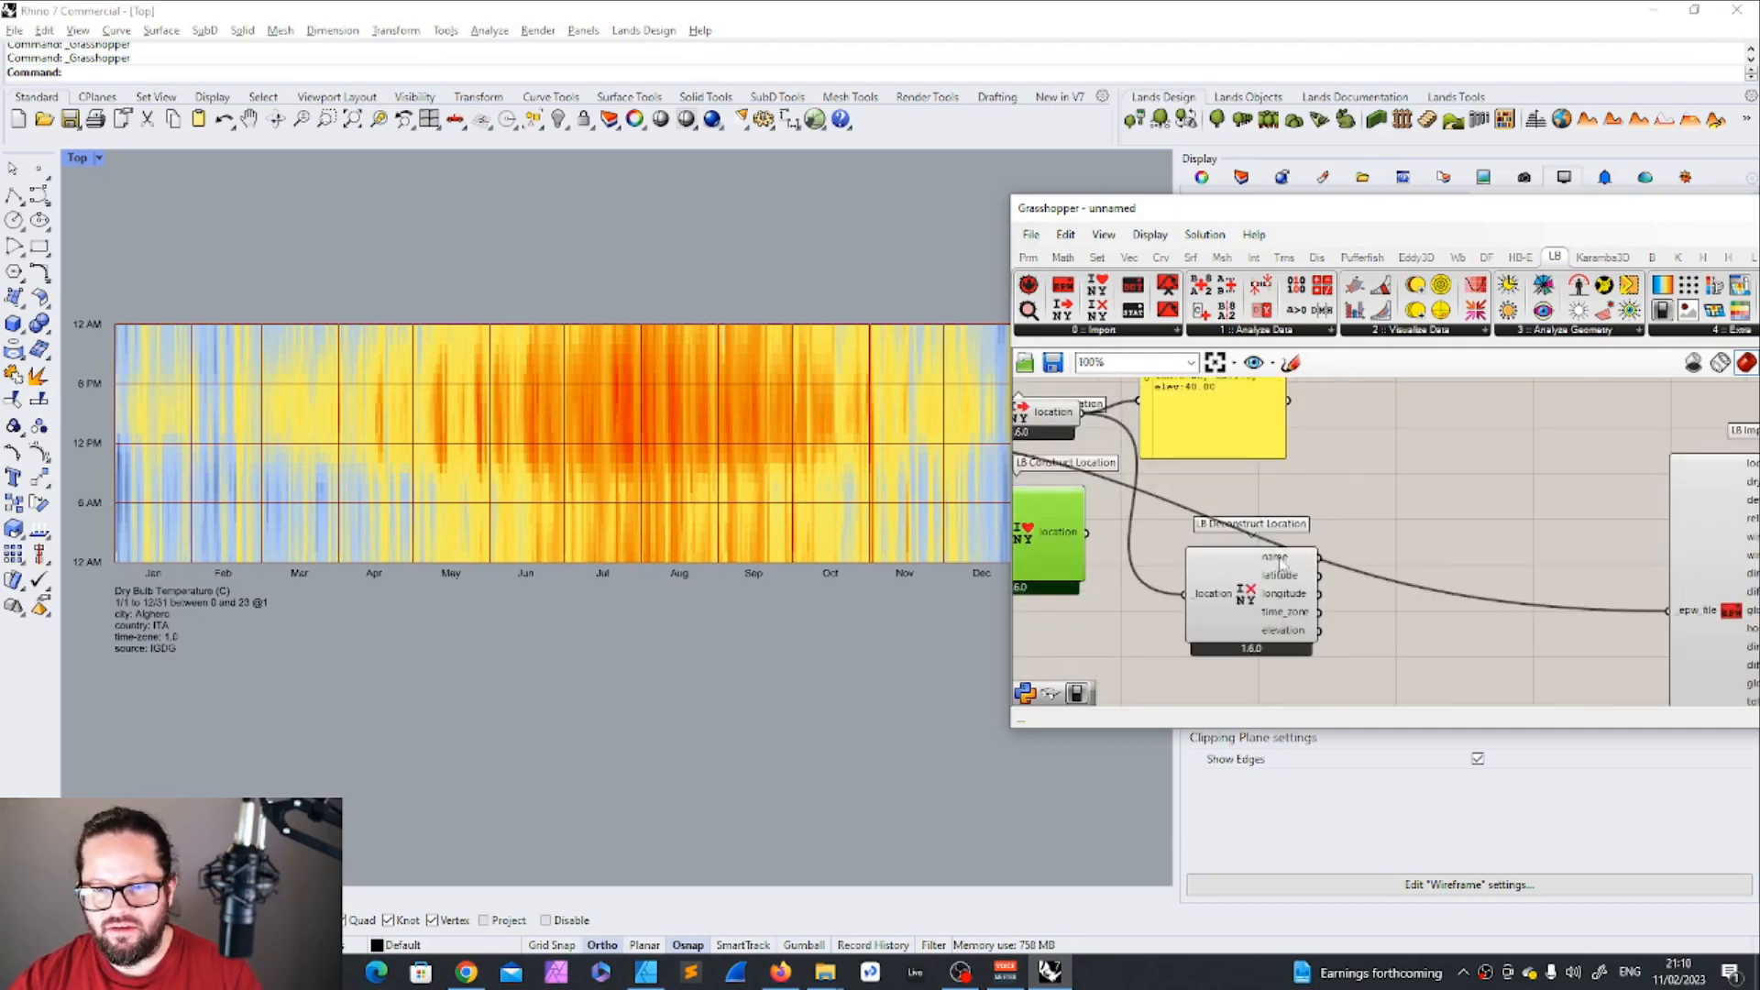
scroll(1294, 571, up, 3)
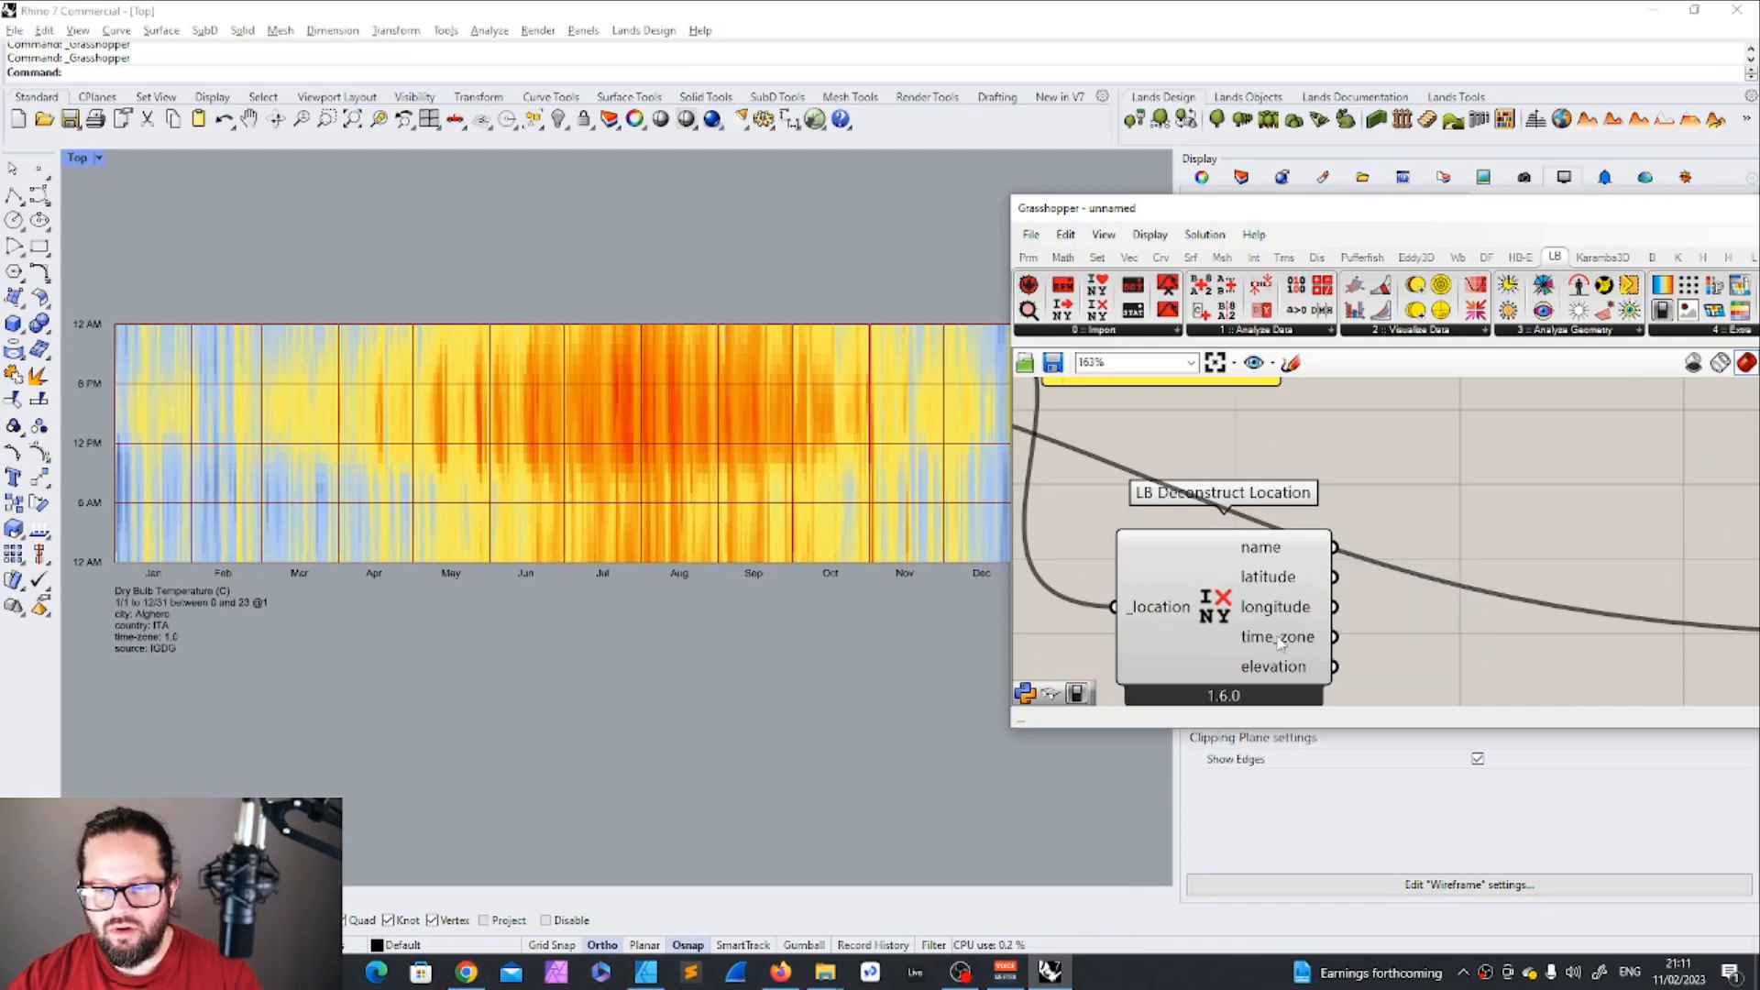
Place an LB Import DDY and an LB Import STAT component between LB Download Weather and LB Import EPW.
scroll(1331, 539, down, 3)
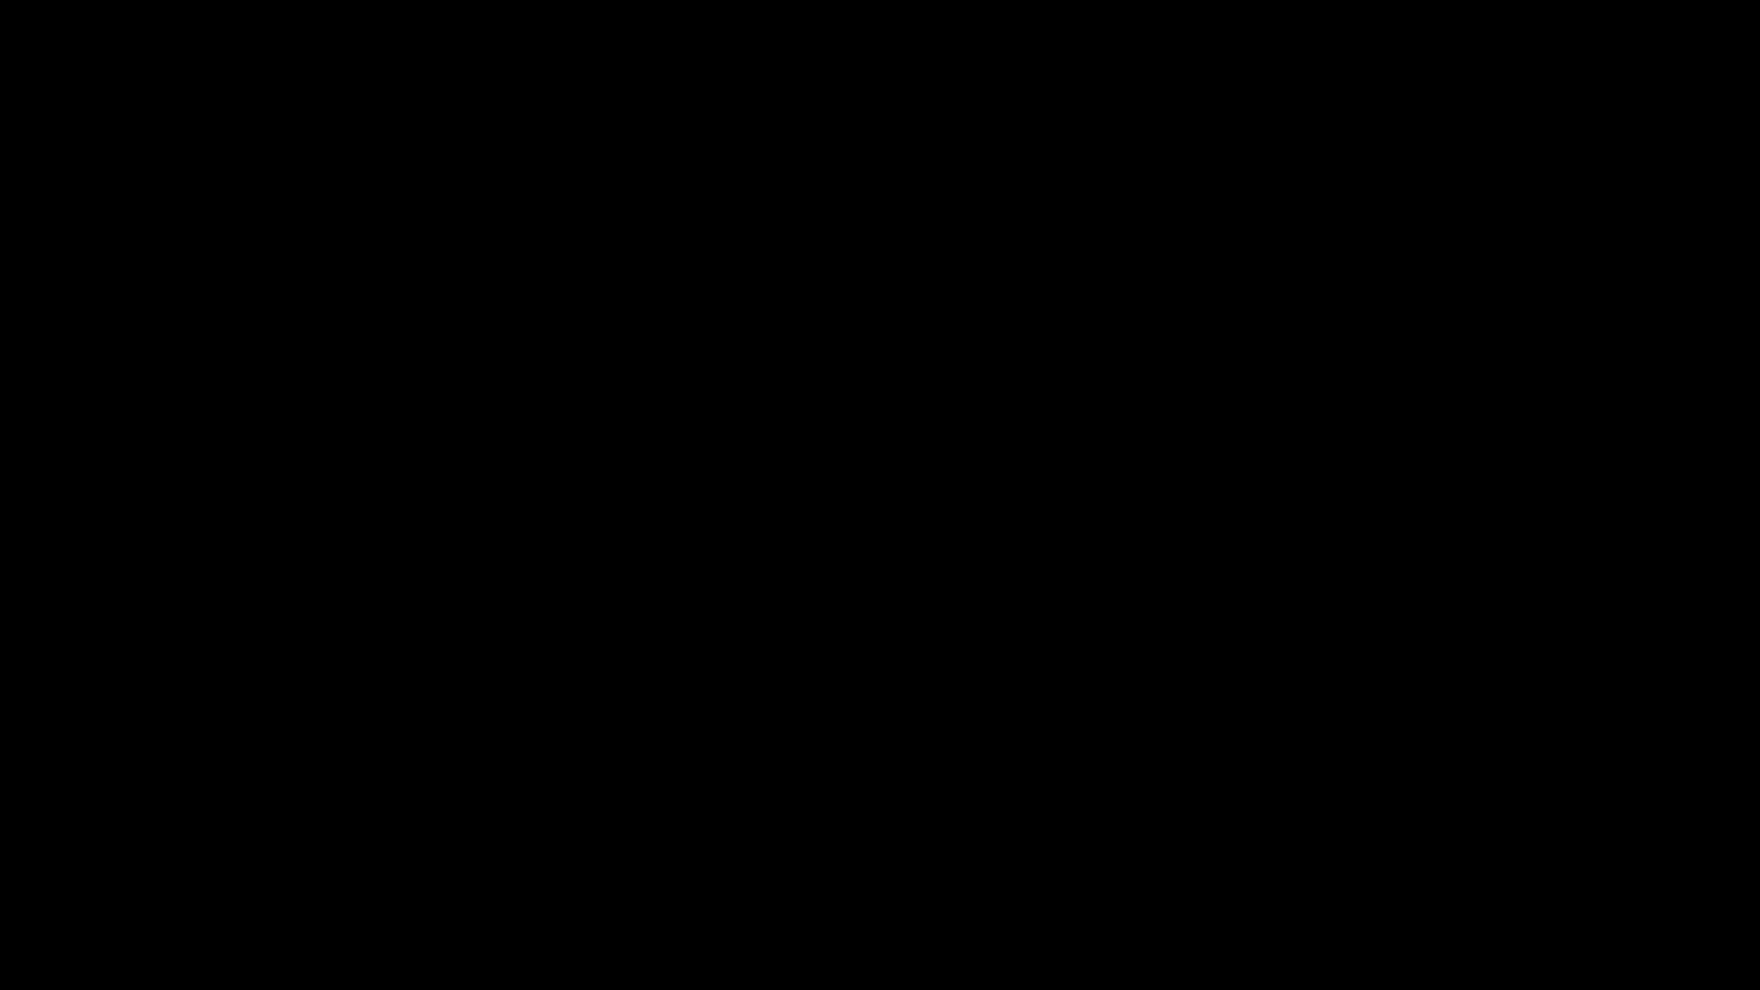
click(1104, 332)
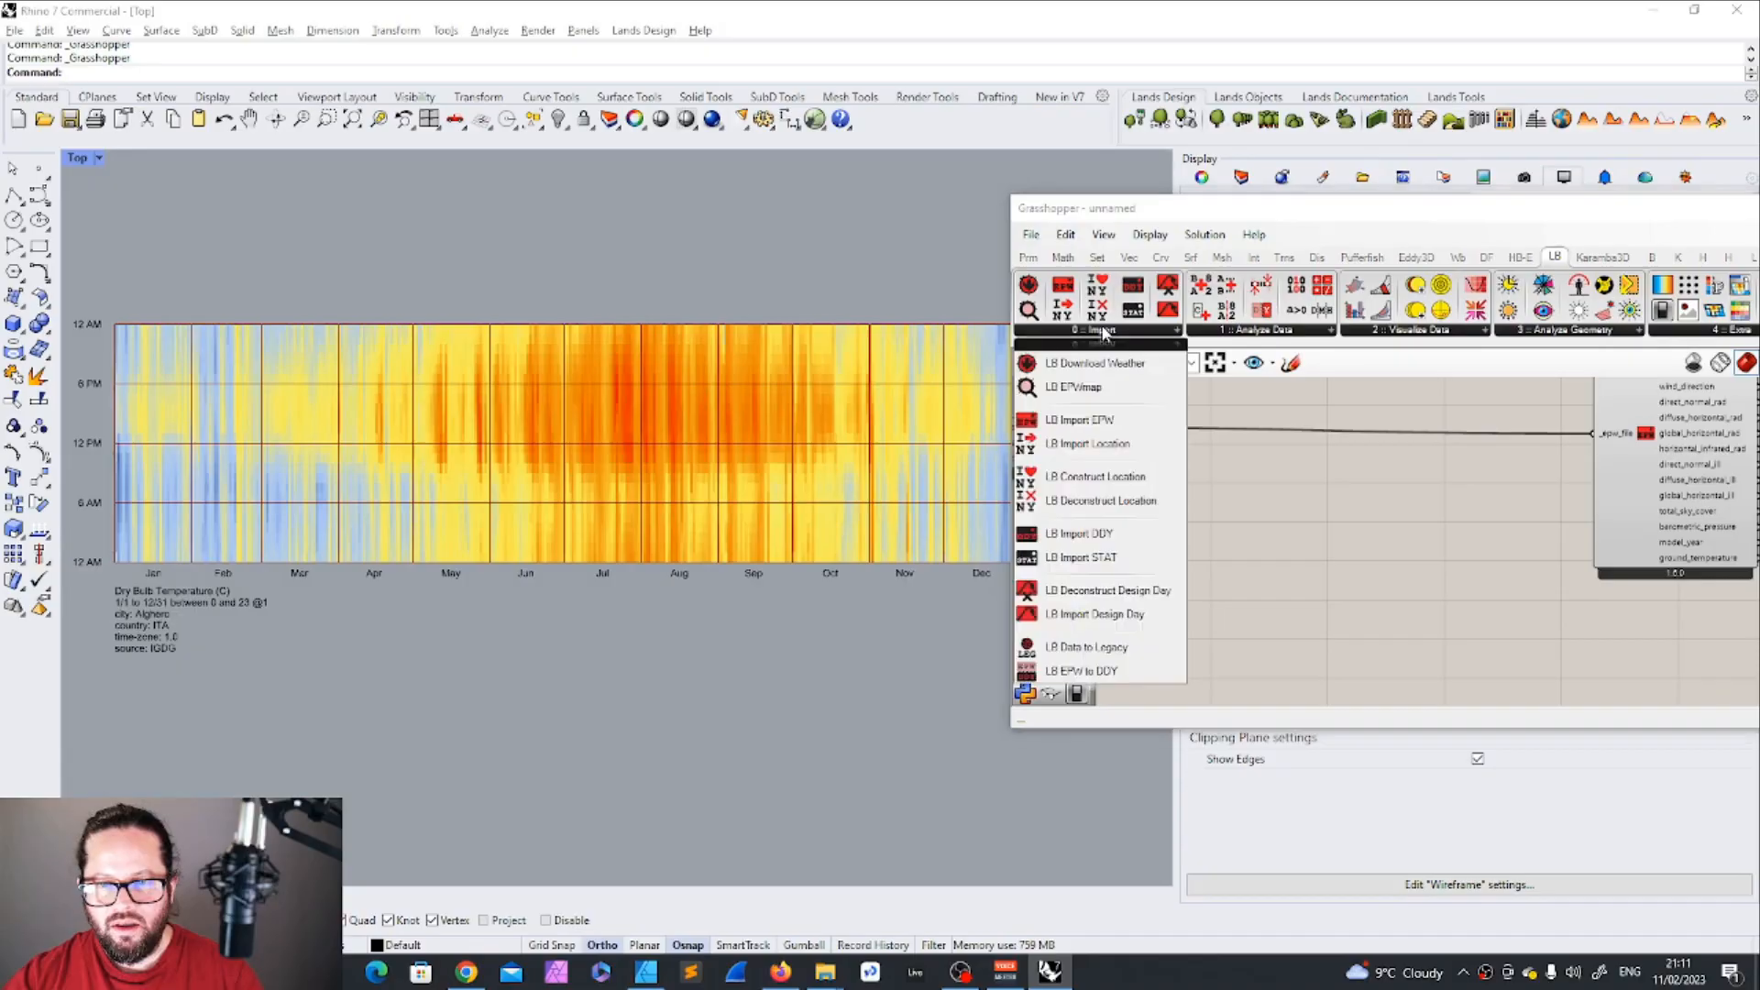
click(1074, 541)
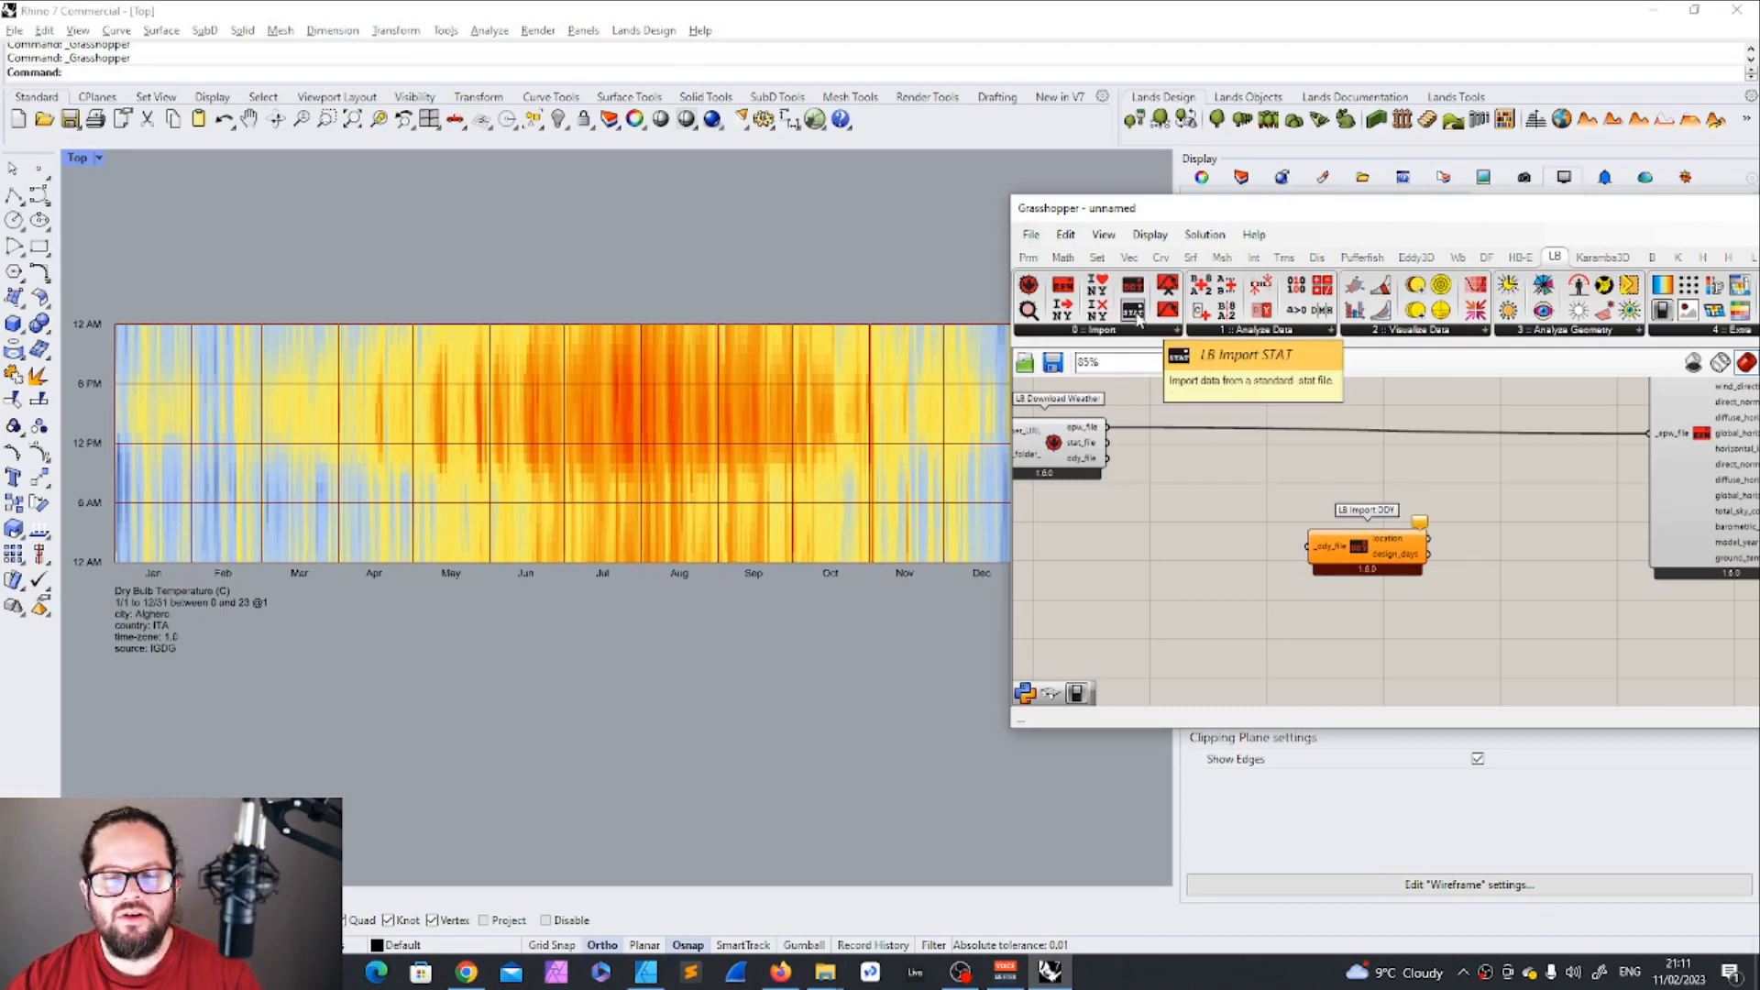
drag(1135, 314, 1198, 518)
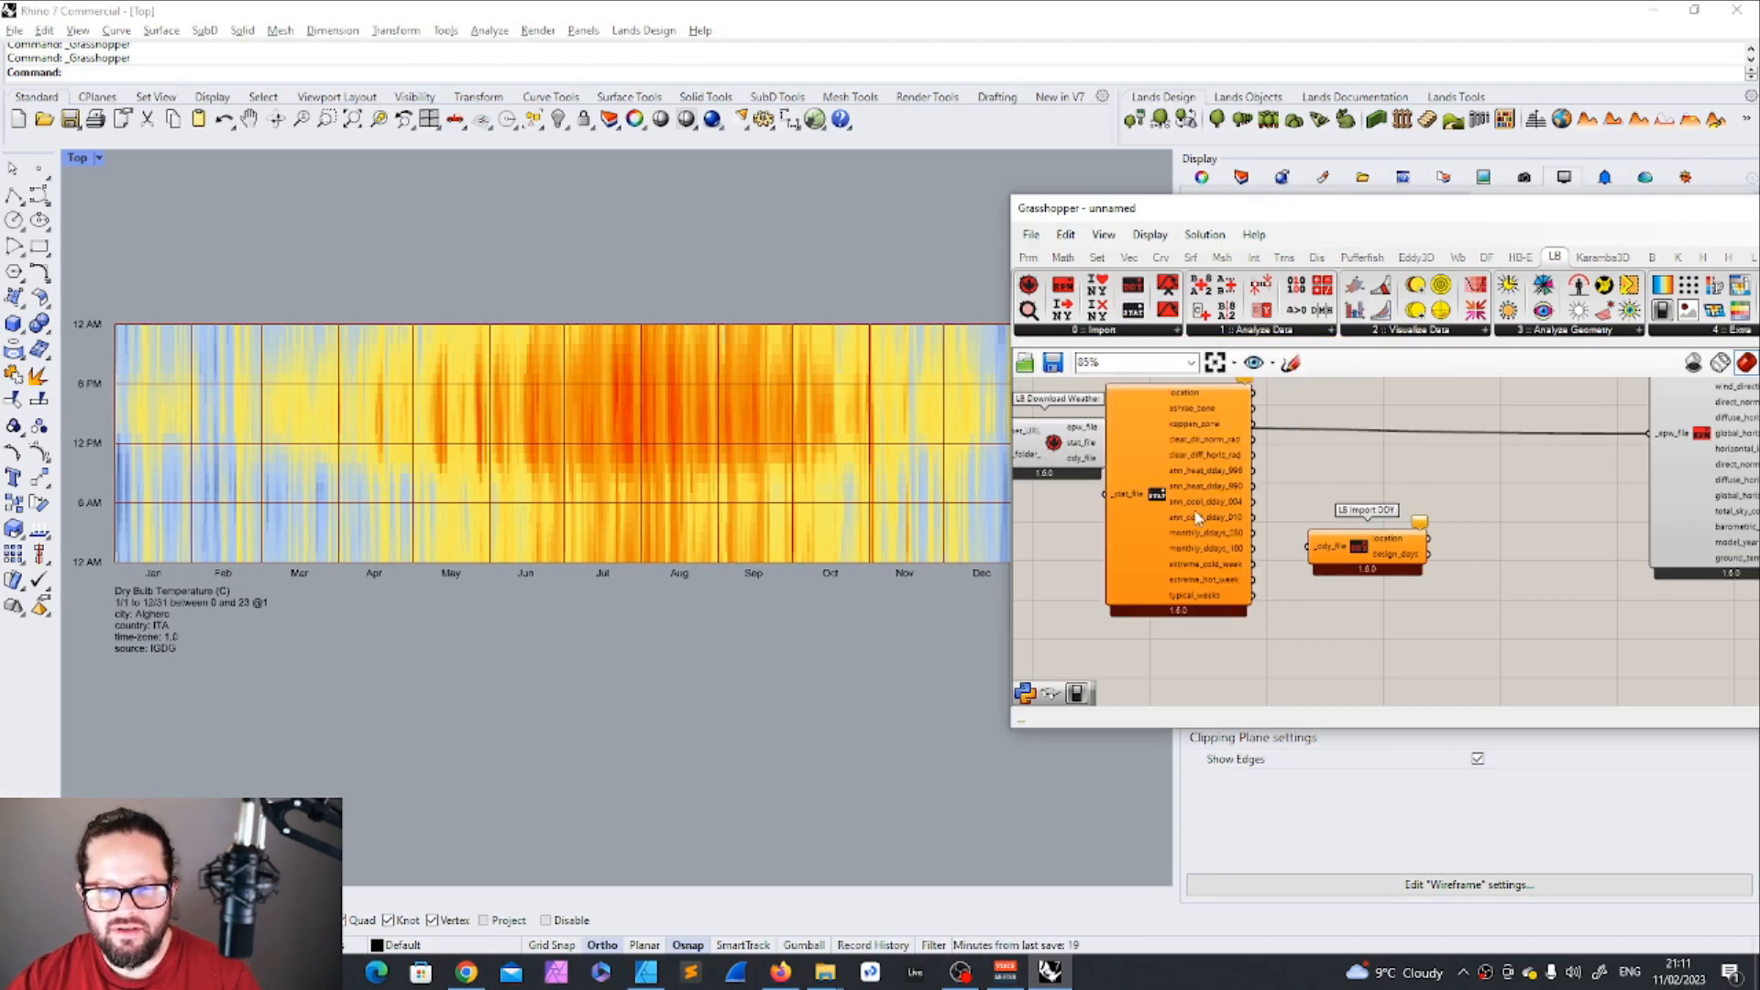
Move LB Import DDY lower on the canvas and LB Import STAT clear of LB Download Weather.
scroll(1290, 513, down, 1)
drag(1334, 525, 1219, 662)
drag(1122, 520, 1233, 532)
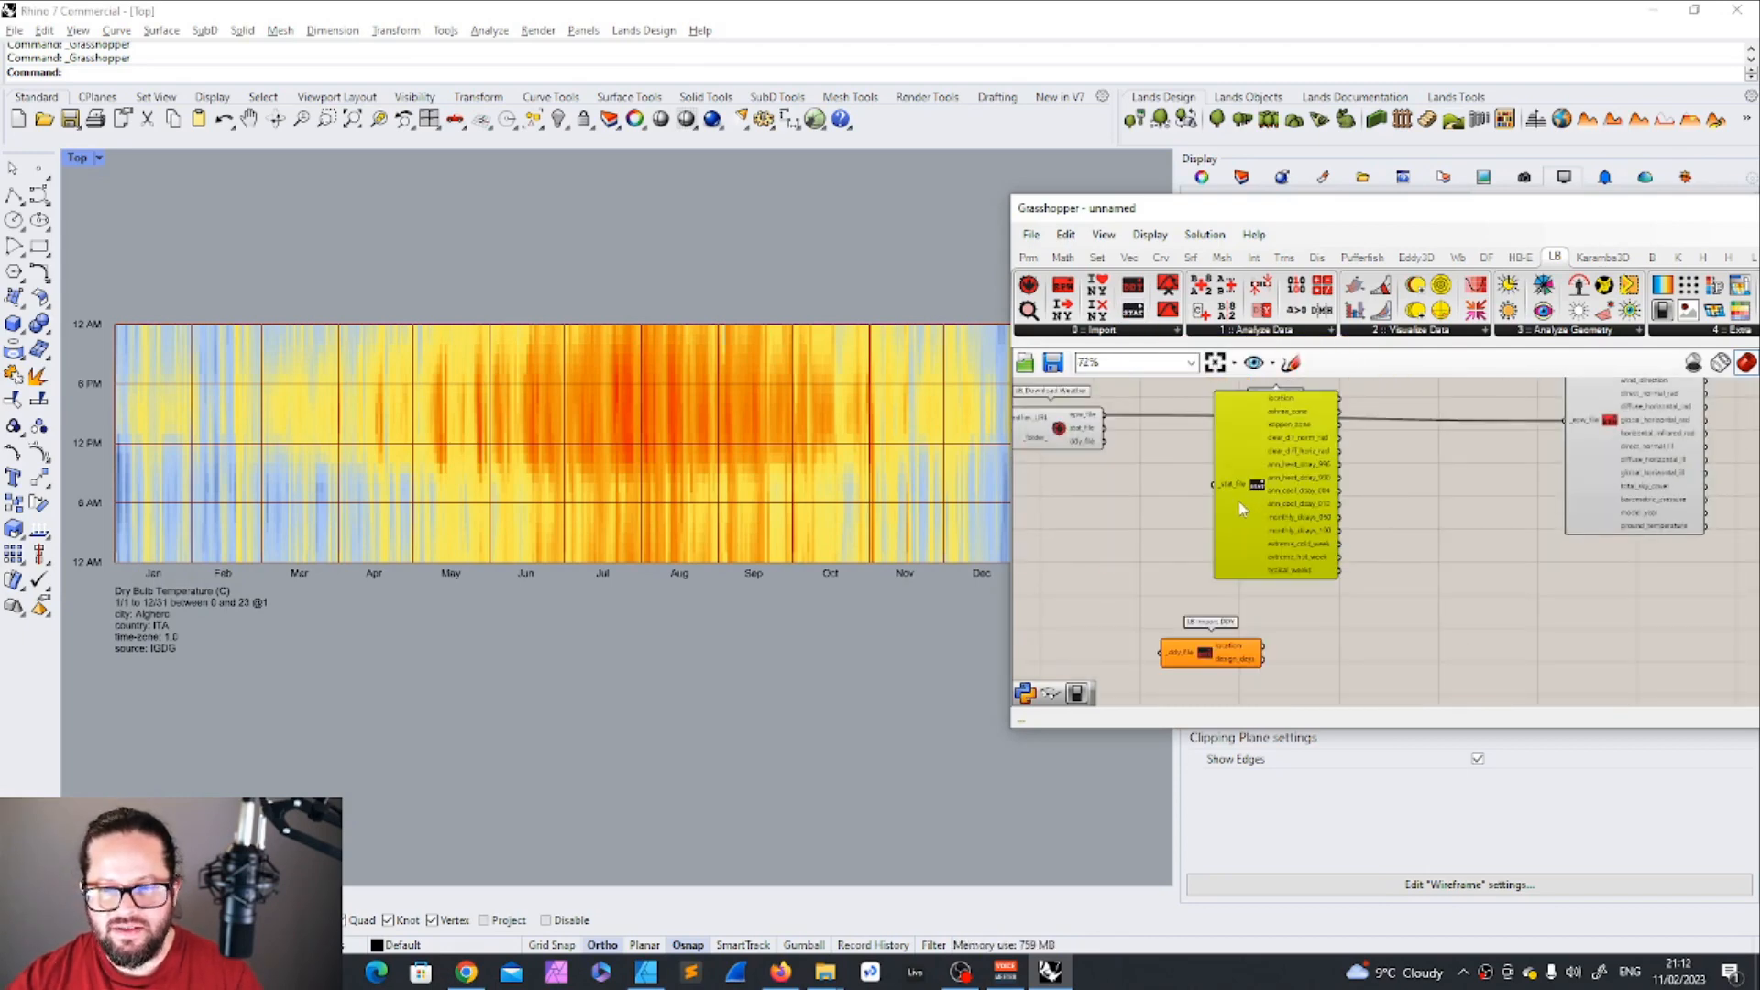
scroll(1245, 503, down, 2)
scroll(1190, 436, up, 3)
drag(1344, 463, 1409, 527)
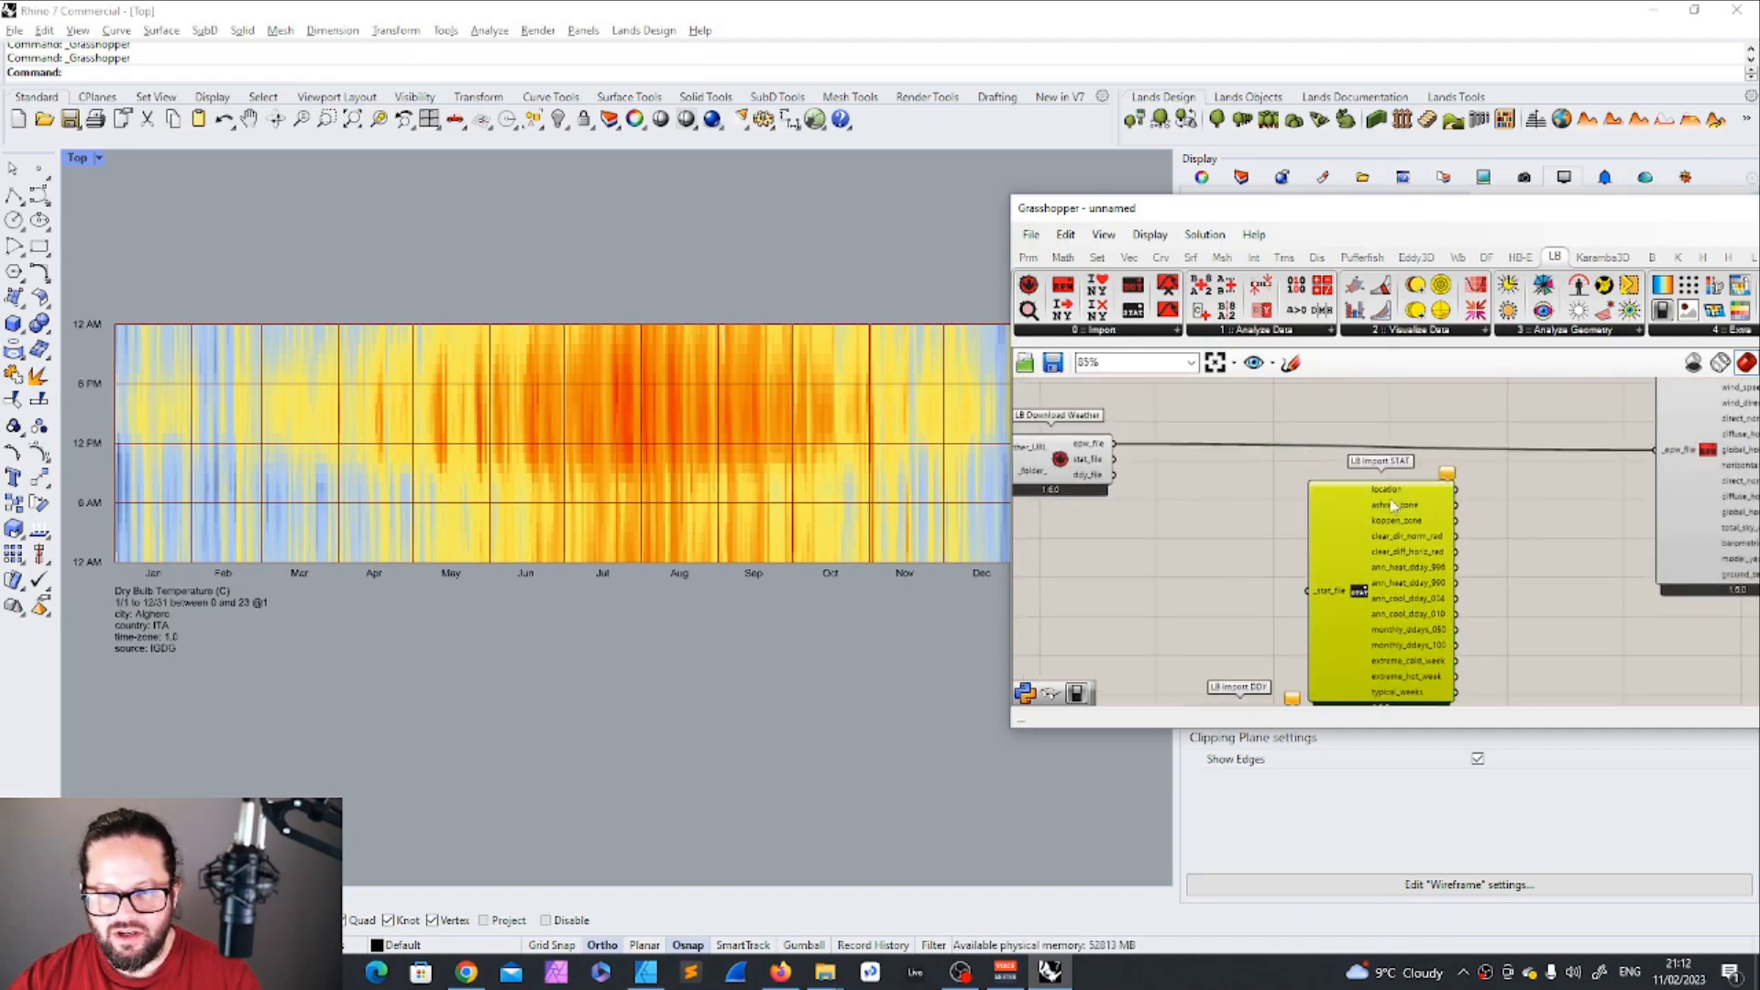
Wire the stat_file output of LB Download Weather into the _stat_file input of LB Import STAT.
drag(1308, 591, 1114, 459)
scroll(1047, 453, up, 3)
scroll(1052, 454, down, 3)
scroll(1509, 536, up, 2)
scroll(1511, 539, down, 3)
drag(1284, 537, 1264, 536)
scroll(1278, 534, down, 3)
scroll(1279, 534, up, 3)
scroll(1376, 561, down, 3)
scroll(1448, 501, up, 3)
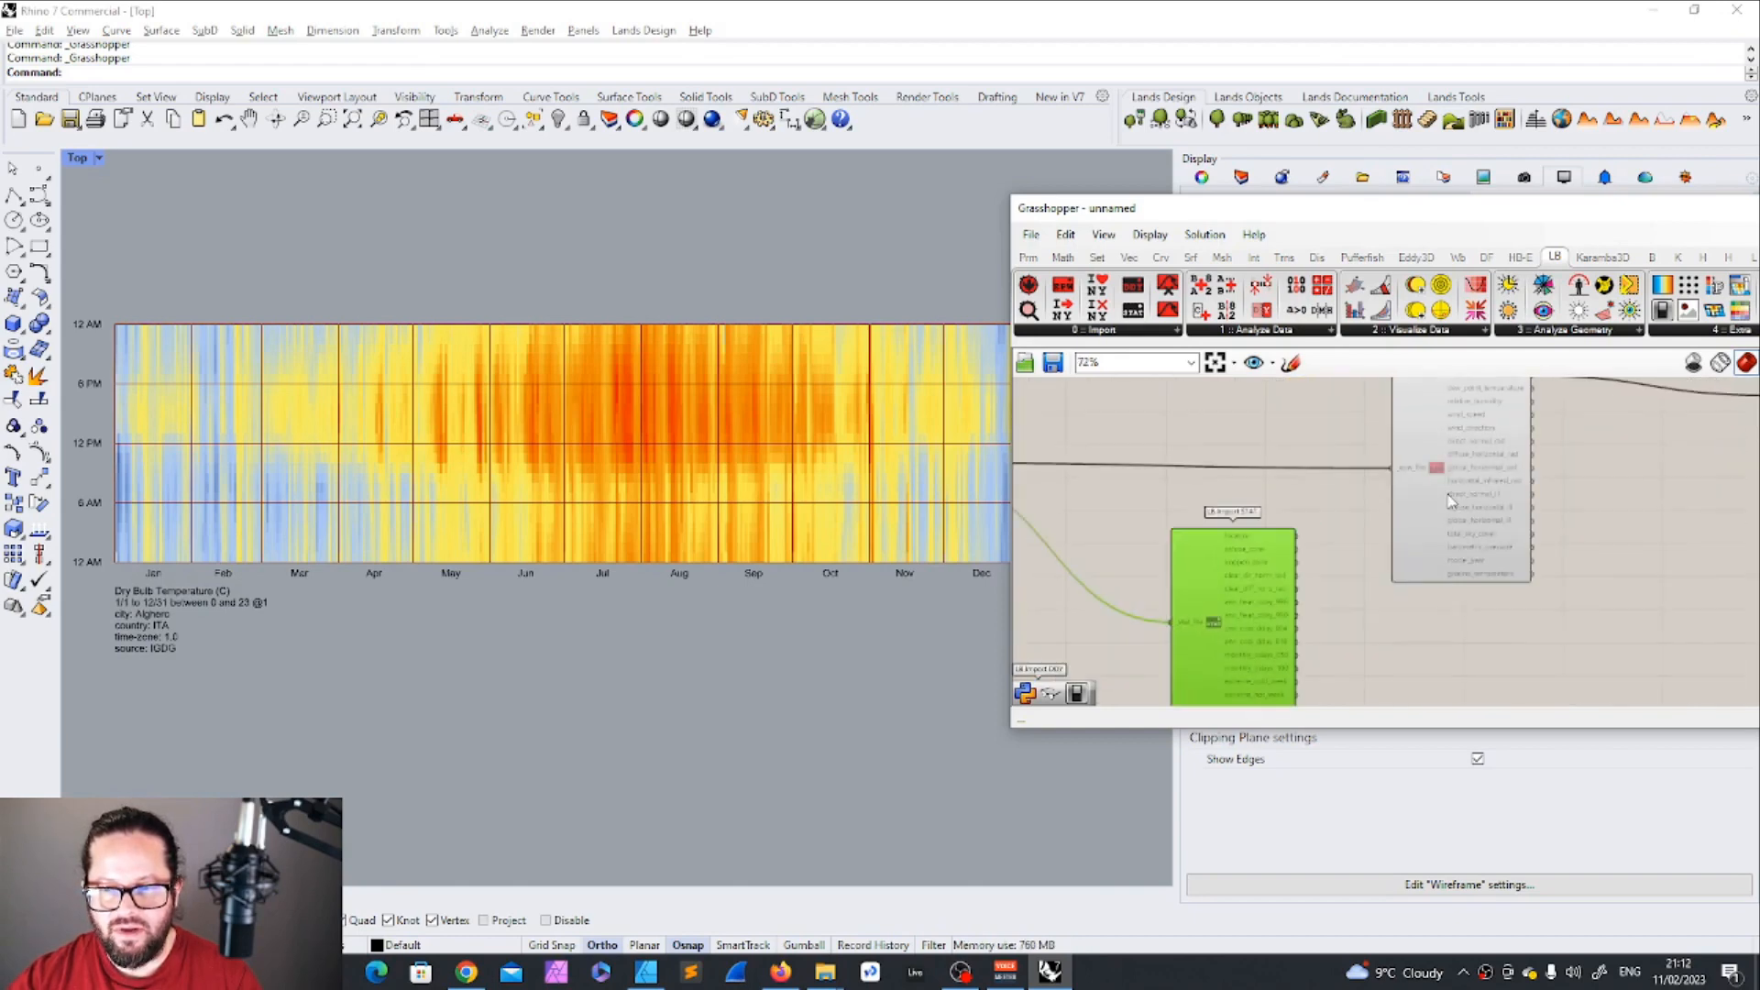
Examine the outputs of LB Import STAT, from the climate zones through the degree days to the extreme and typical weeks.
click(1448, 502)
scroll(1450, 509, down, 3)
scroll(1451, 518, up, 2)
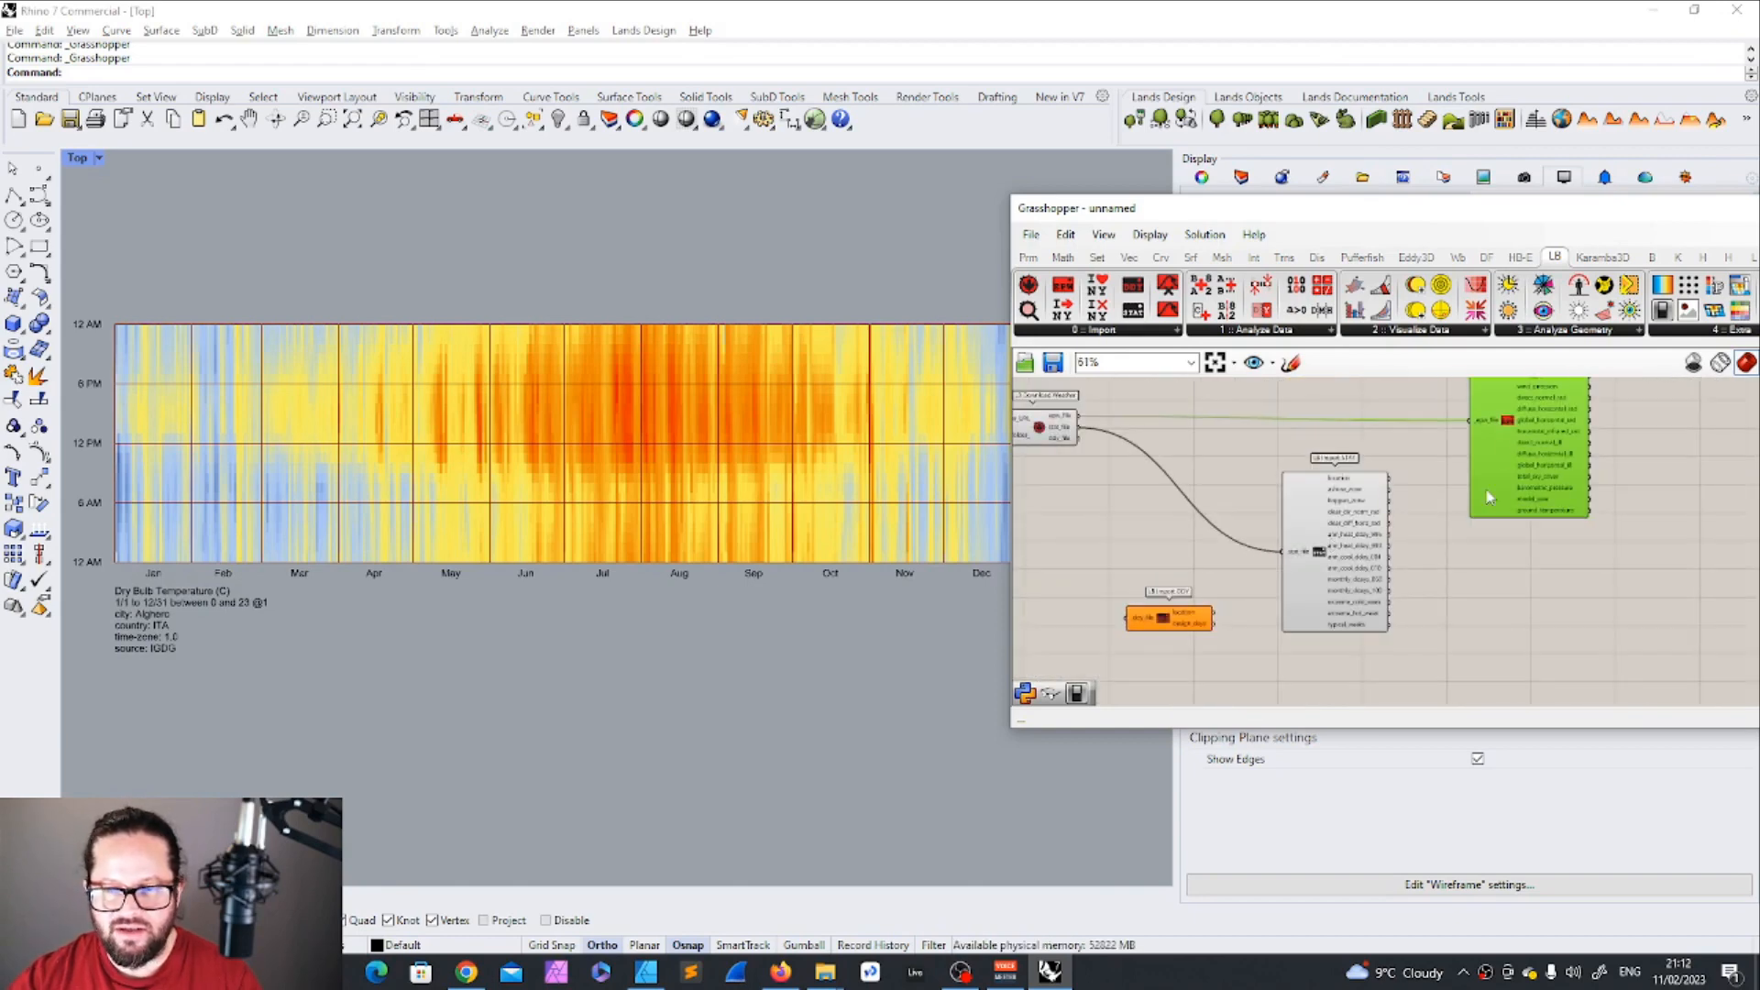
scroll(1306, 578, up, 3)
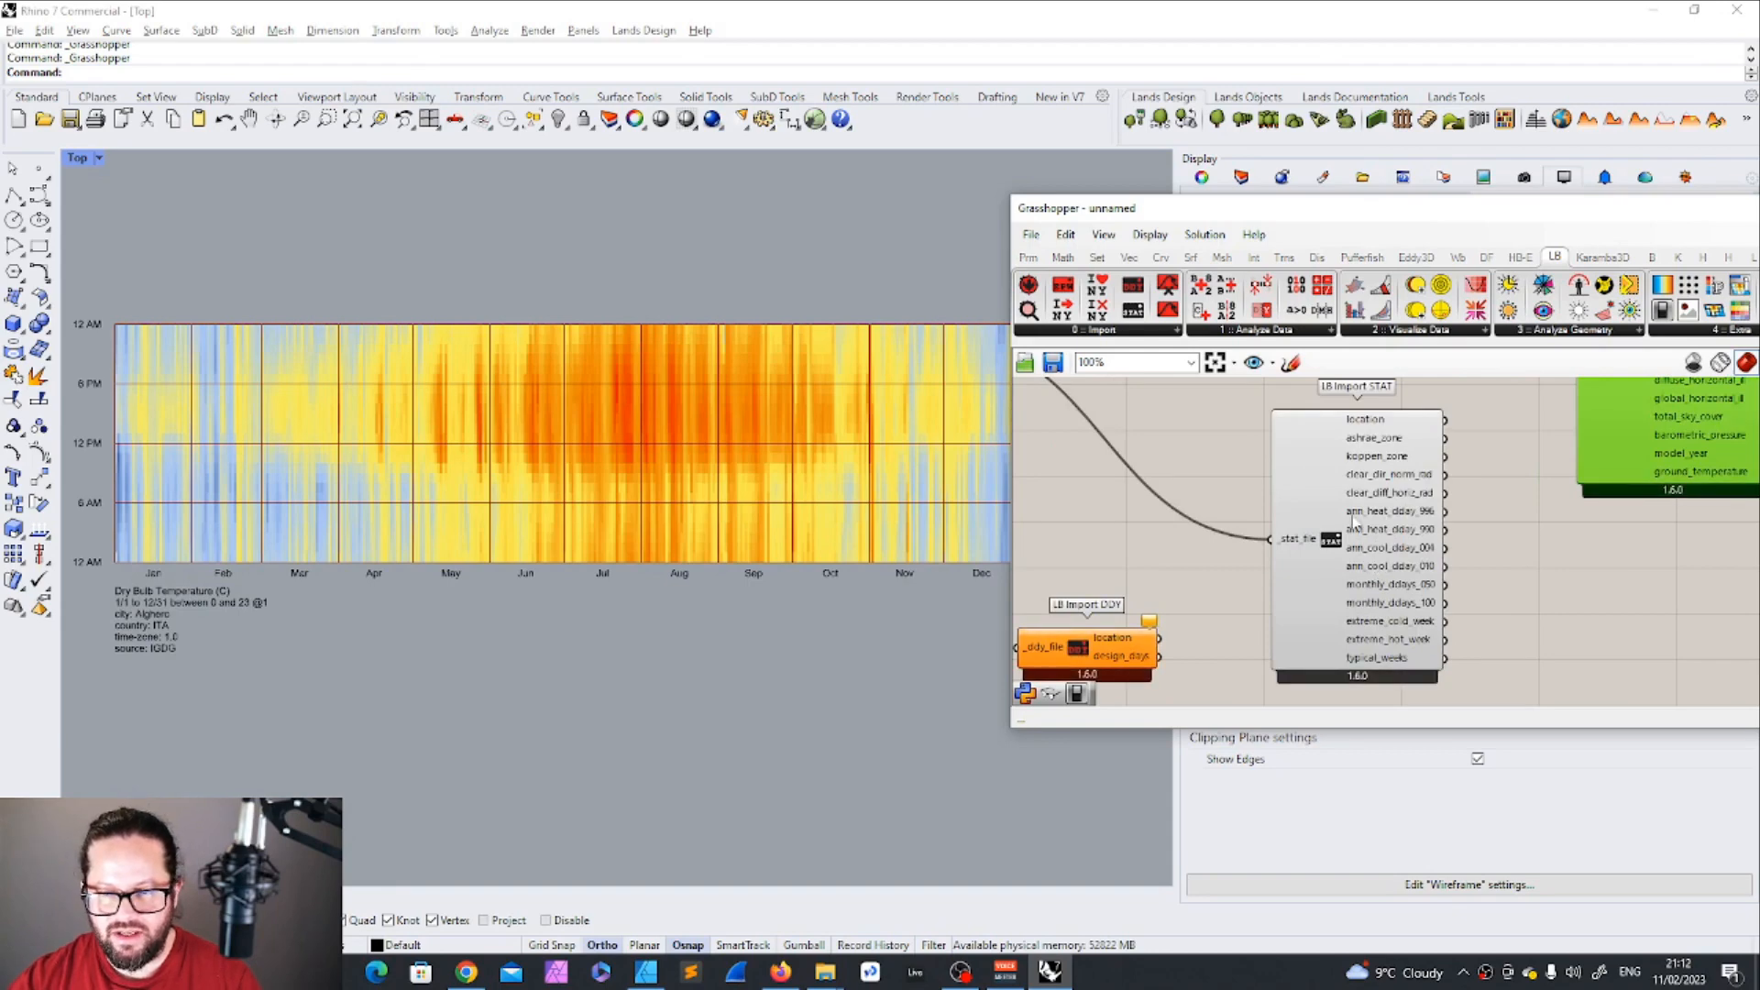
scroll(1372, 412, up, 2)
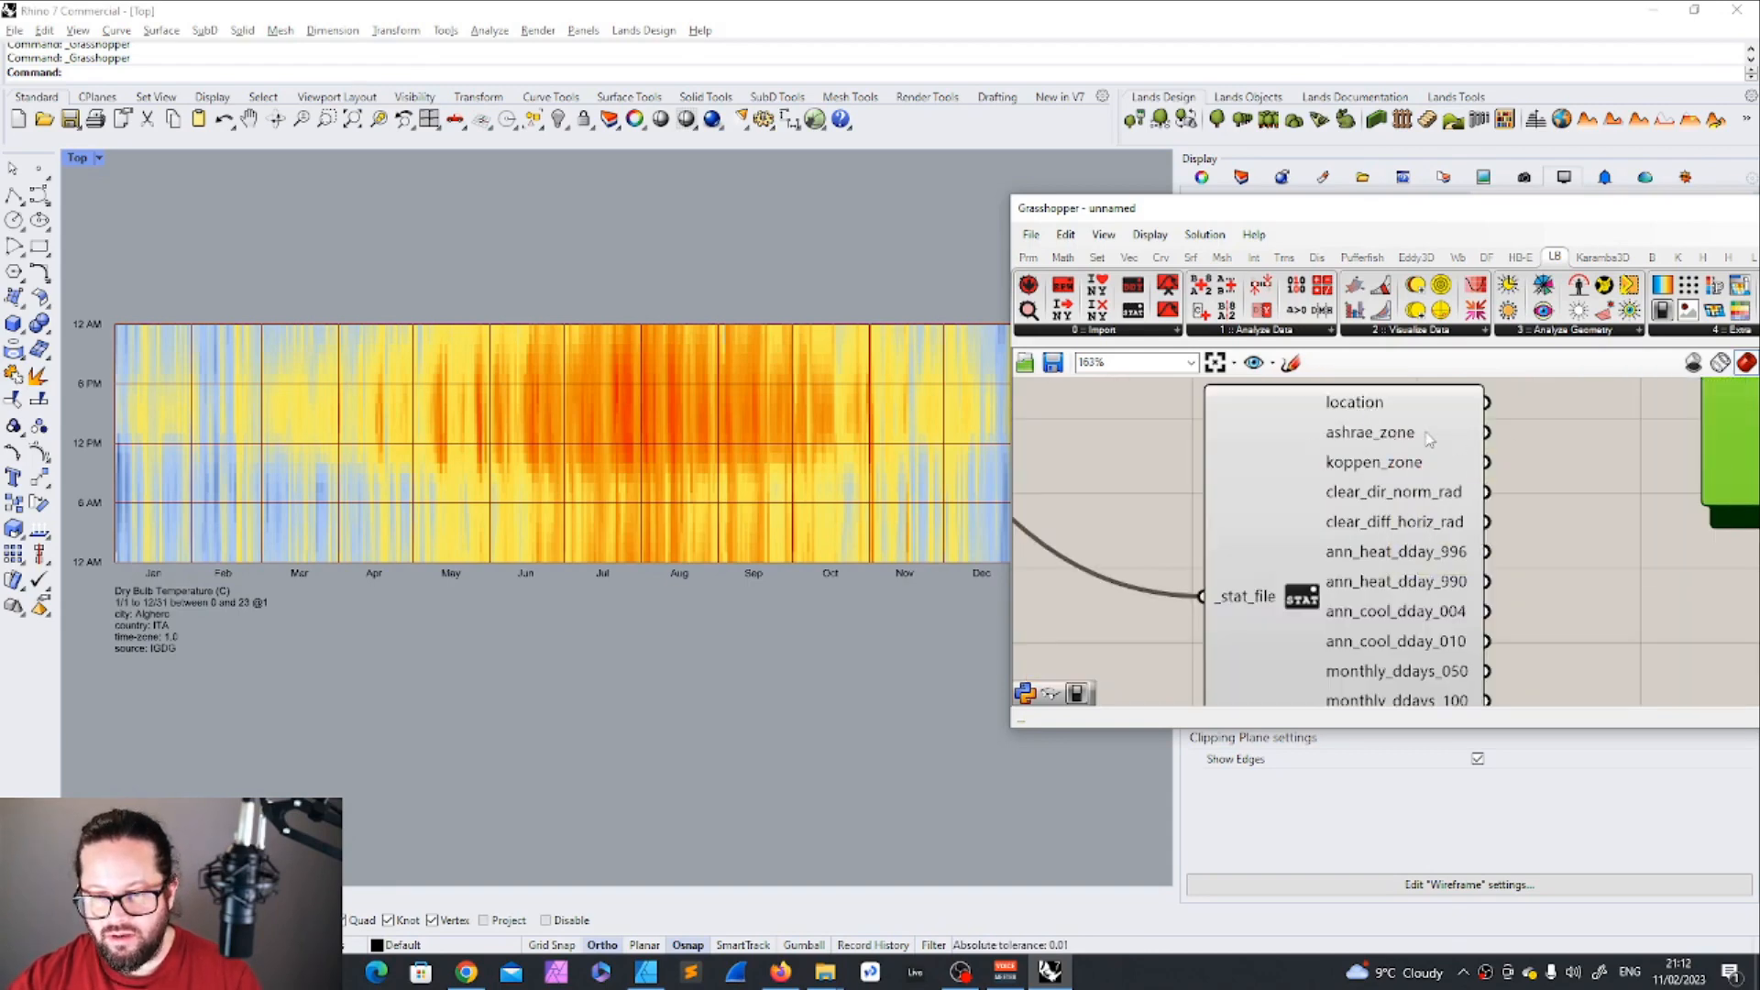
scroll(1412, 472, down, 4)
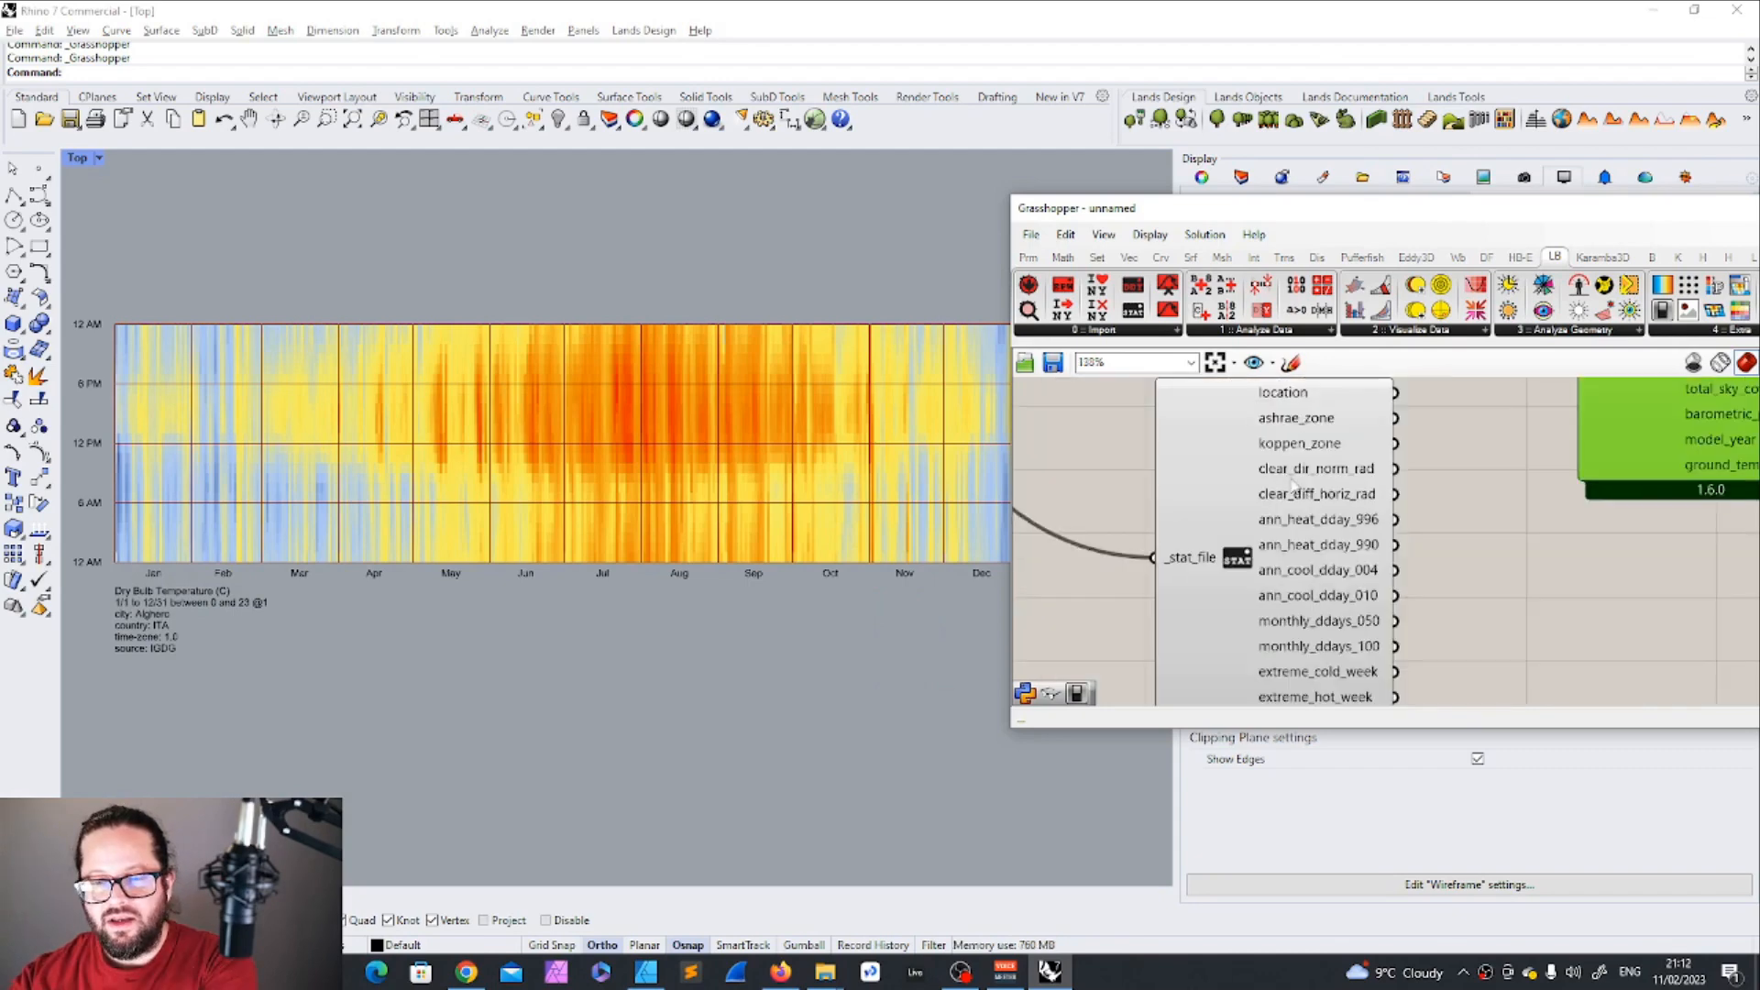
scroll(1330, 535, up, 4)
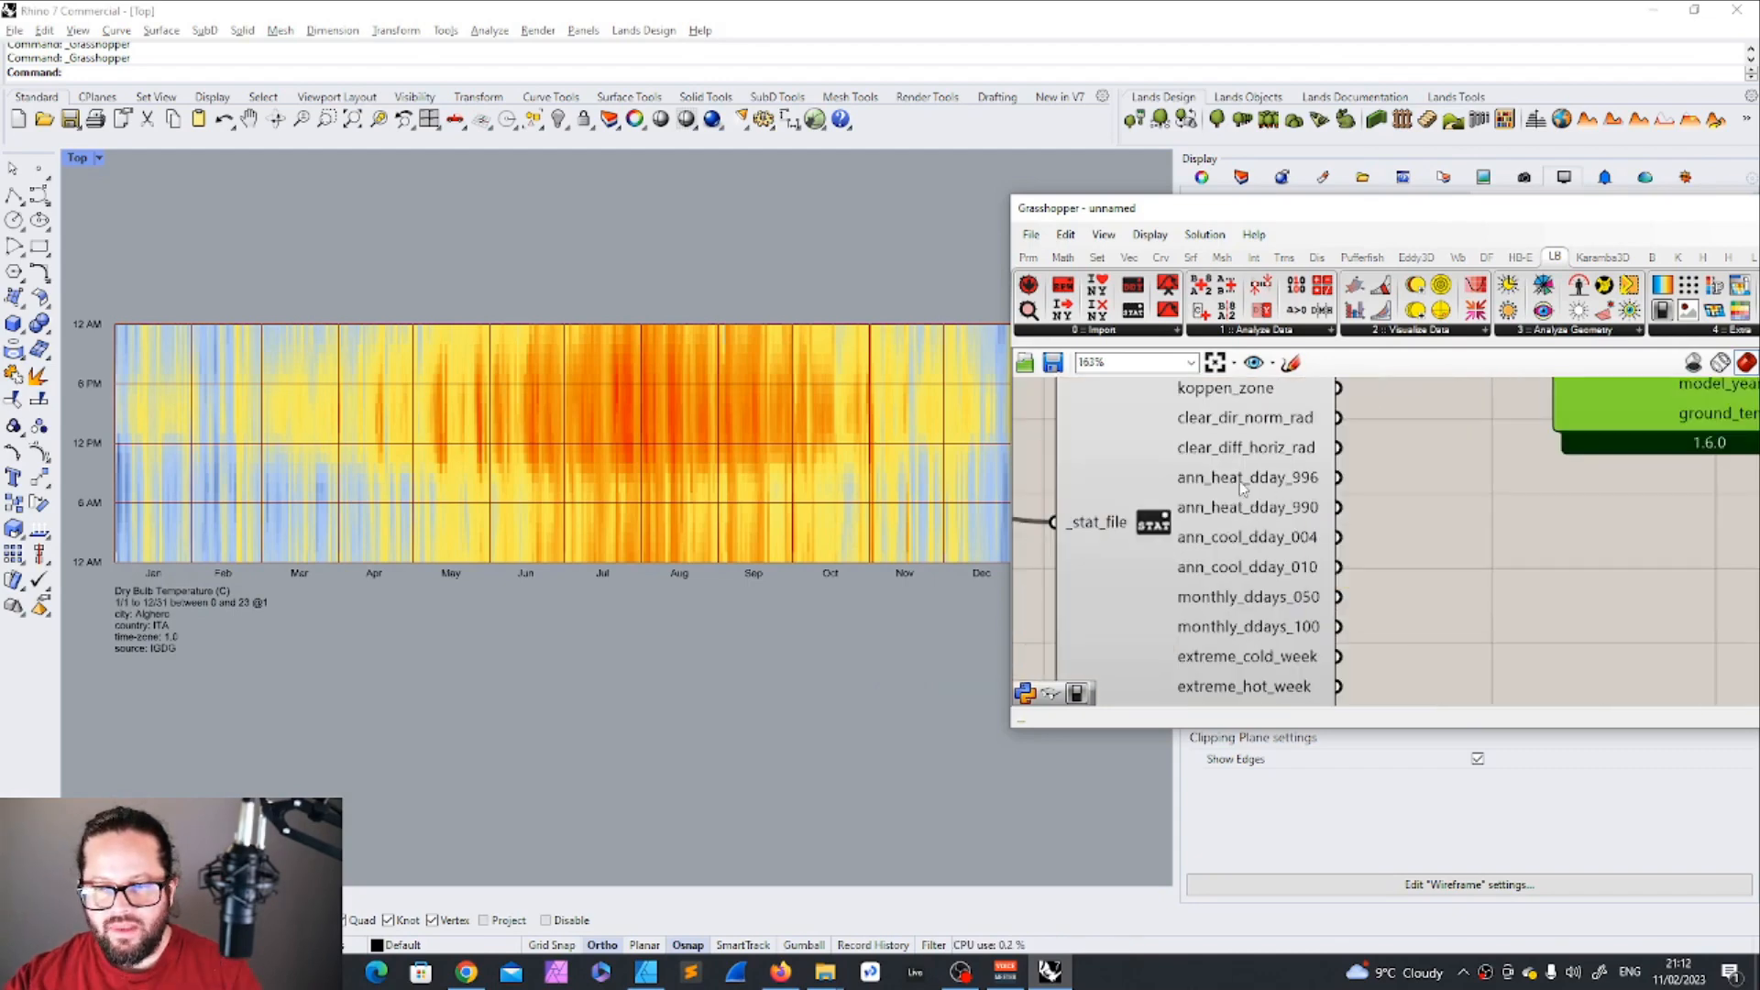
scroll(1258, 486, down, 2)
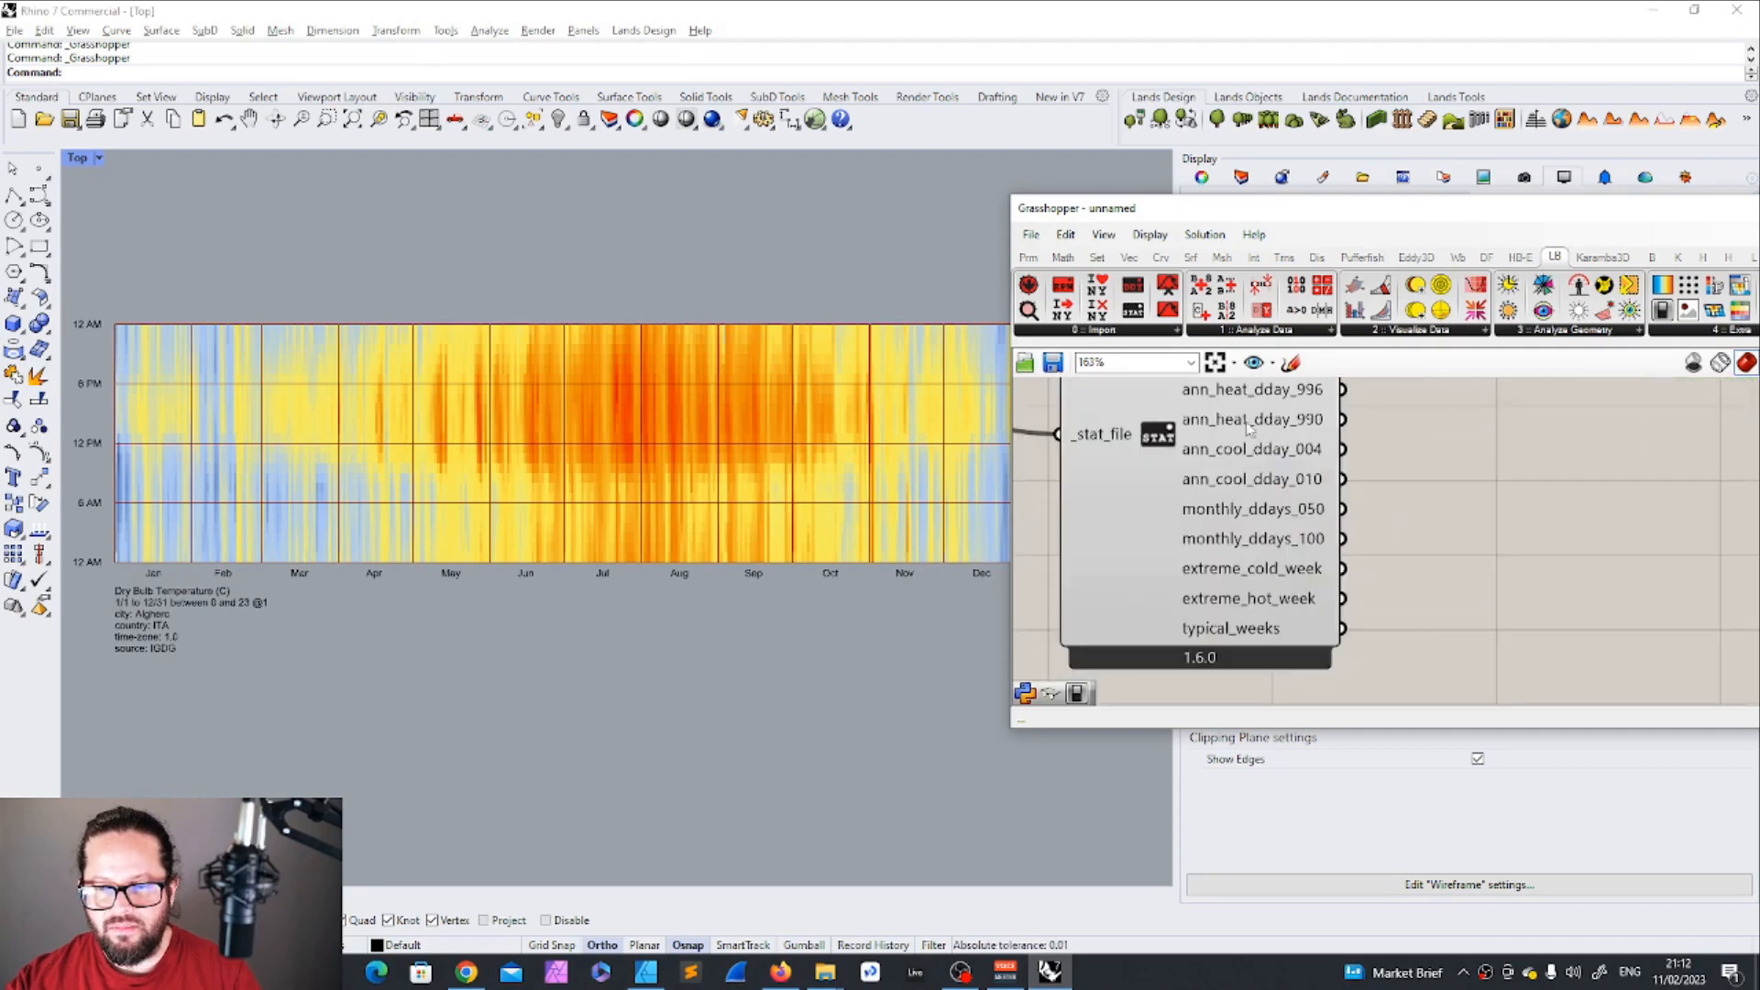
scroll(1256, 541, down, 1)
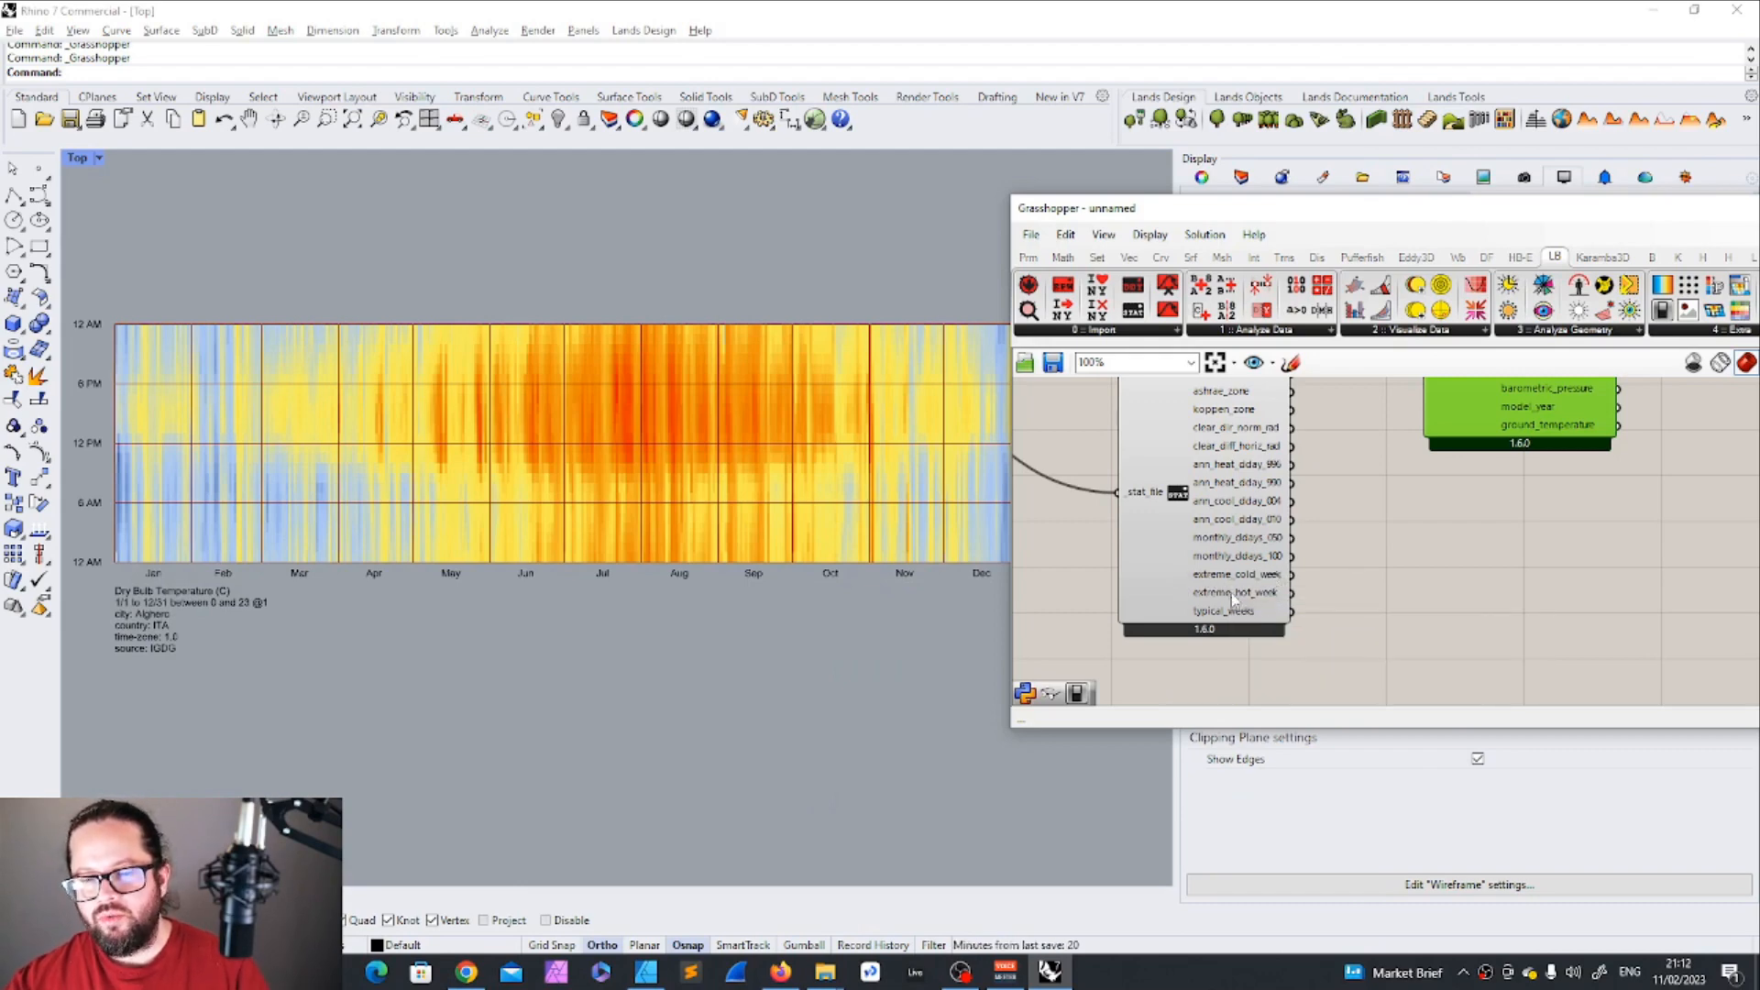
scroll(1329, 521, down, 3)
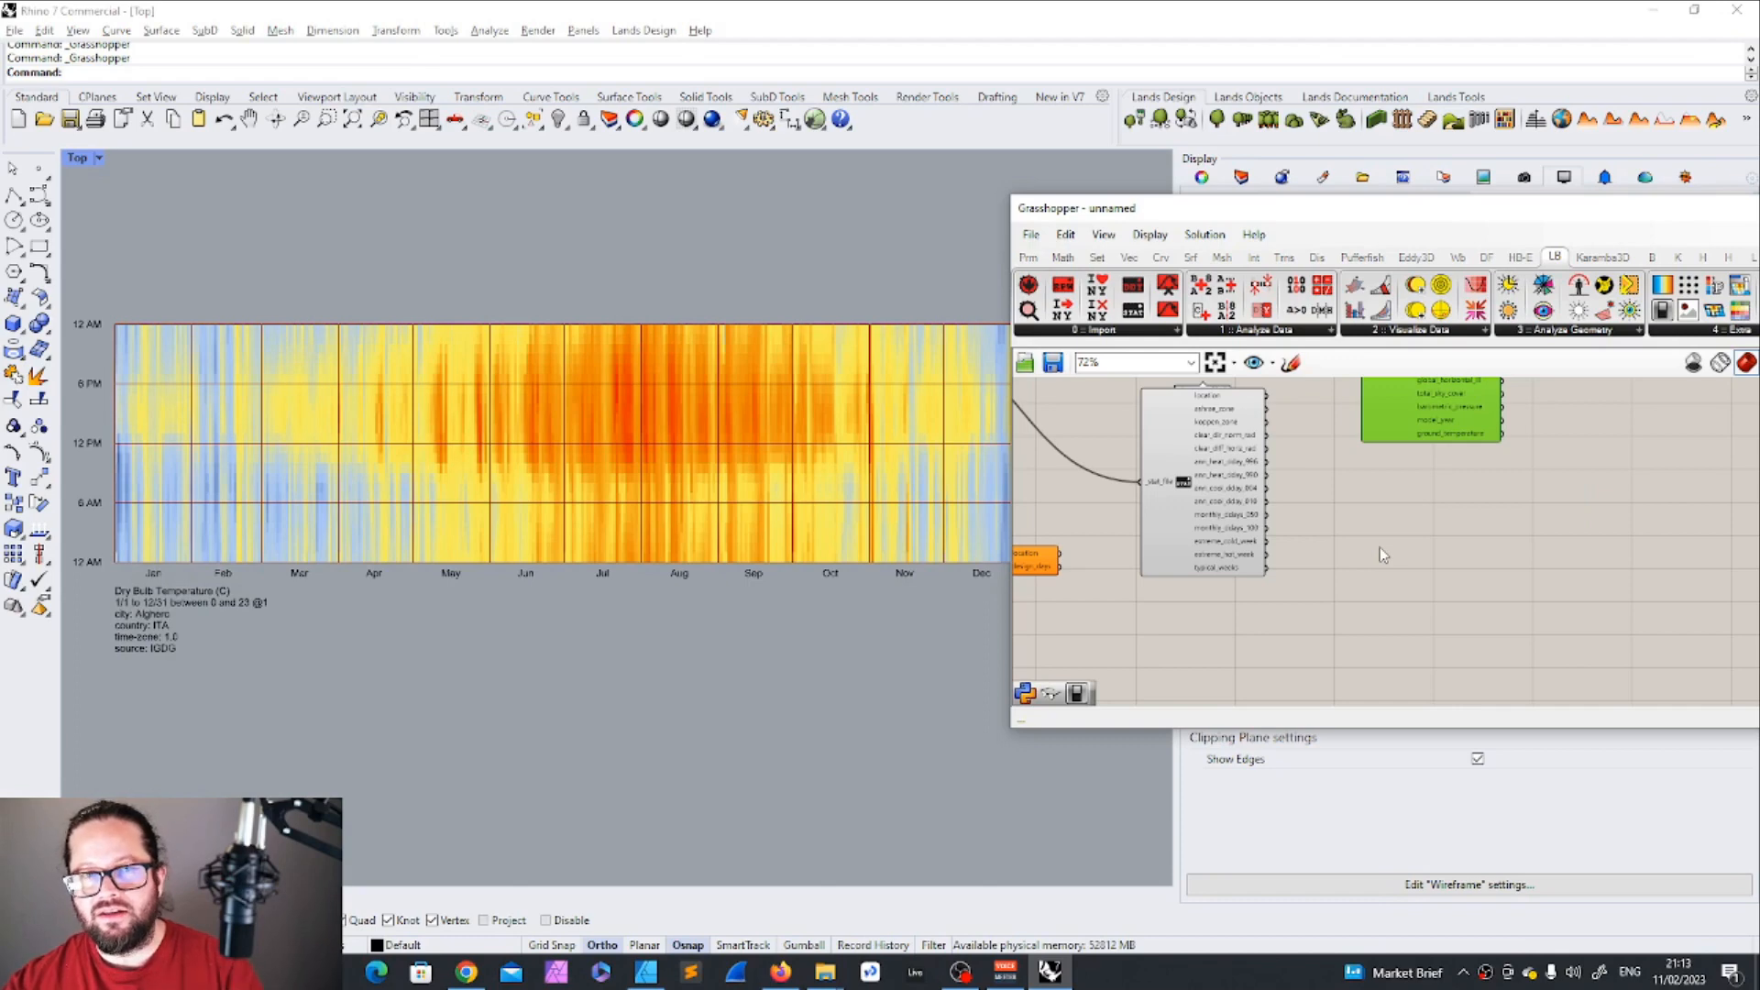
Place LB Import DDY below LB Import STAT and wire the ddy_file output of LB Download Weather into its _ddy_file input.
drag(1247, 500, 1247, 532)
right_drag(1045, 628, 1161, 616)
scroll(1104, 614, up, 2)
scroll(1232, 568, down, 5)
scroll(1209, 575, up, 3)
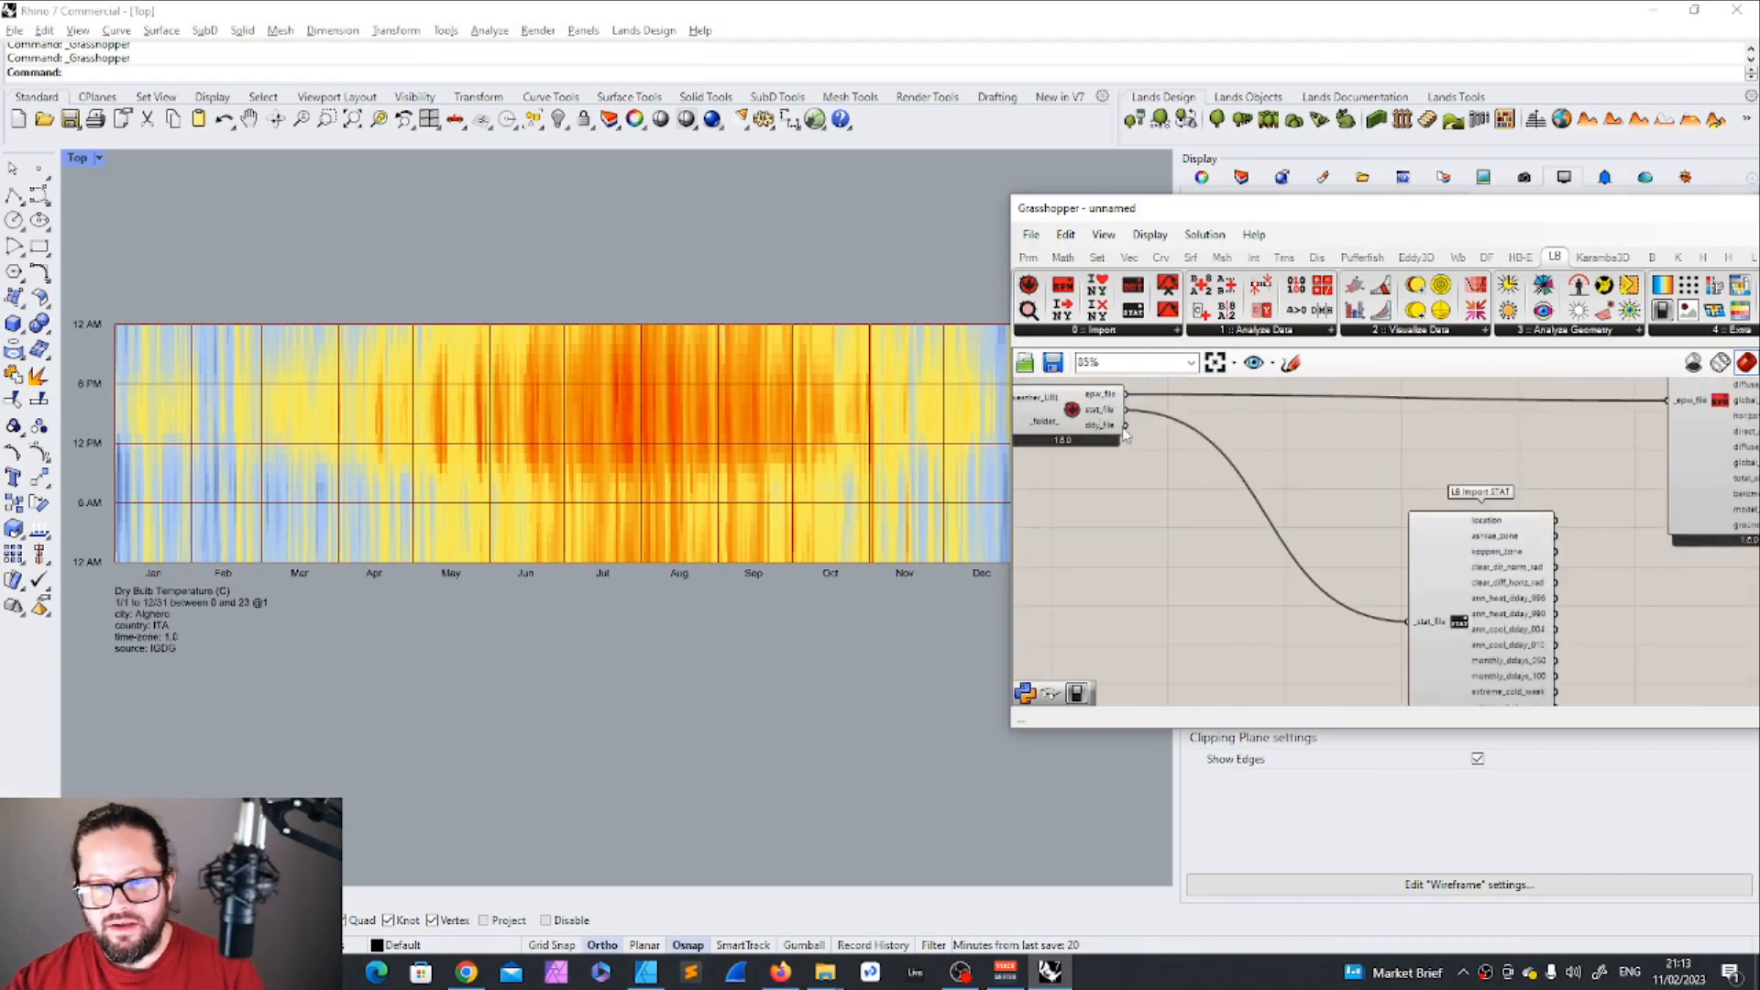
scroll(1147, 432, down, 3)
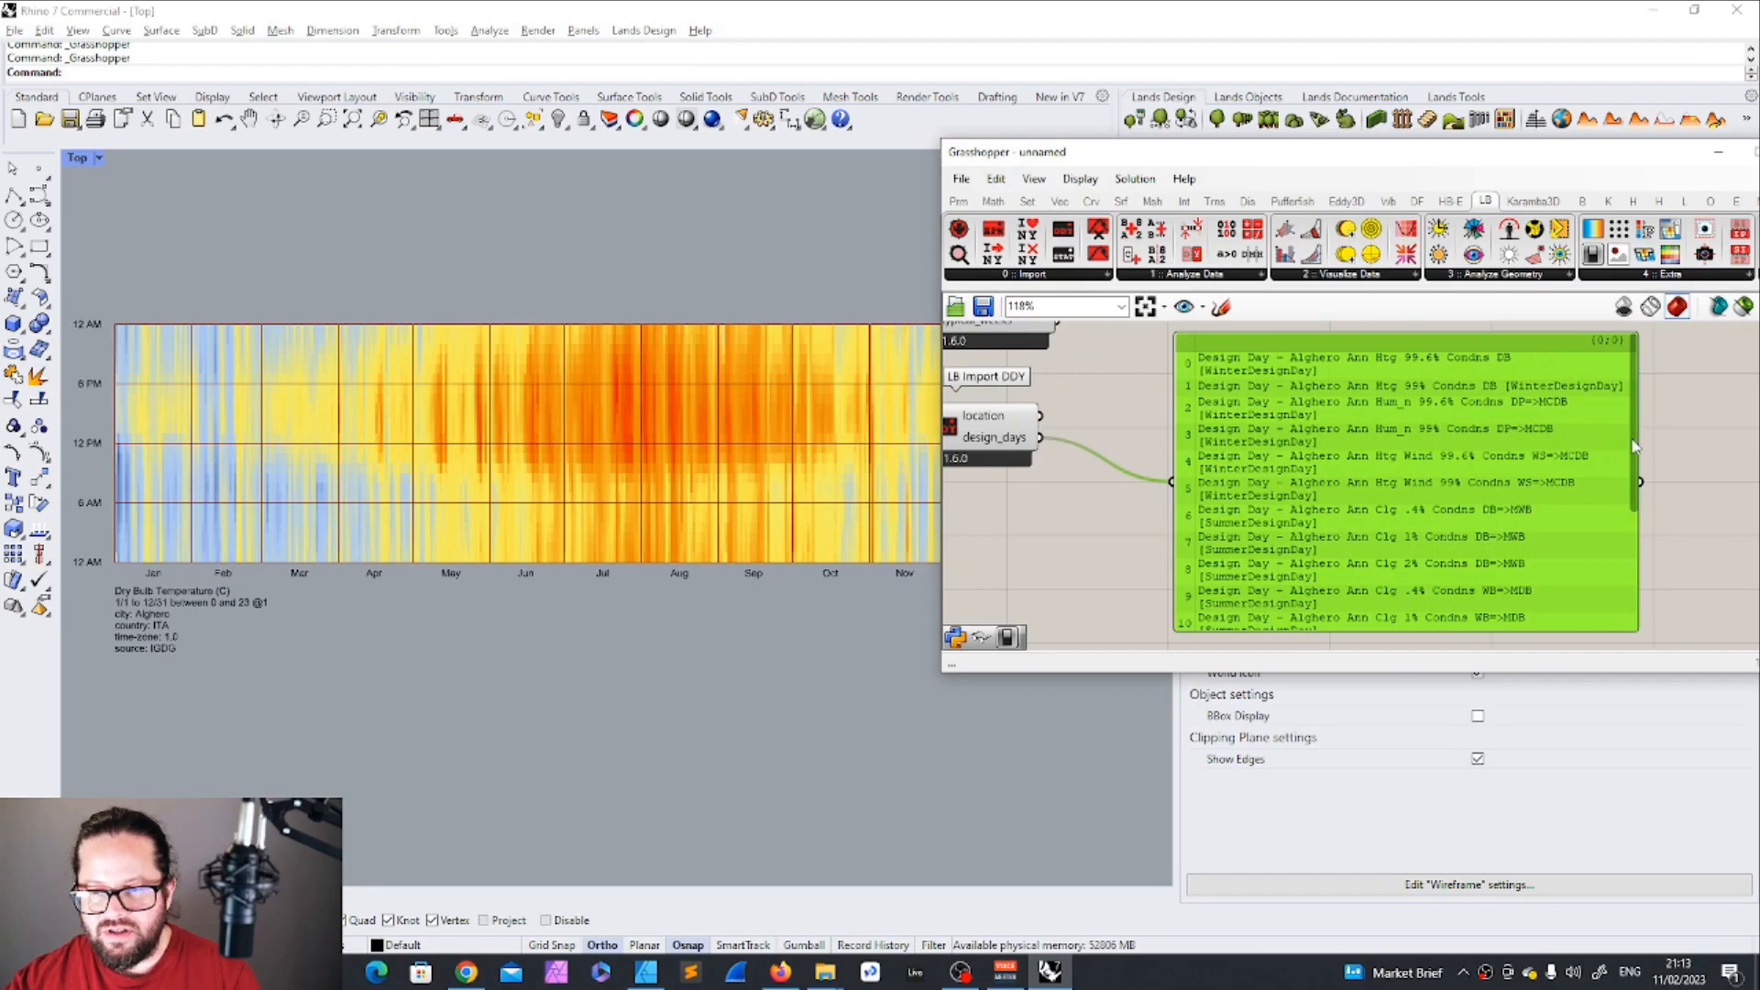
Inspect the panel below LB Download Weather that holds the Alghero .epw file path.
scroll(1635, 447, down, 5)
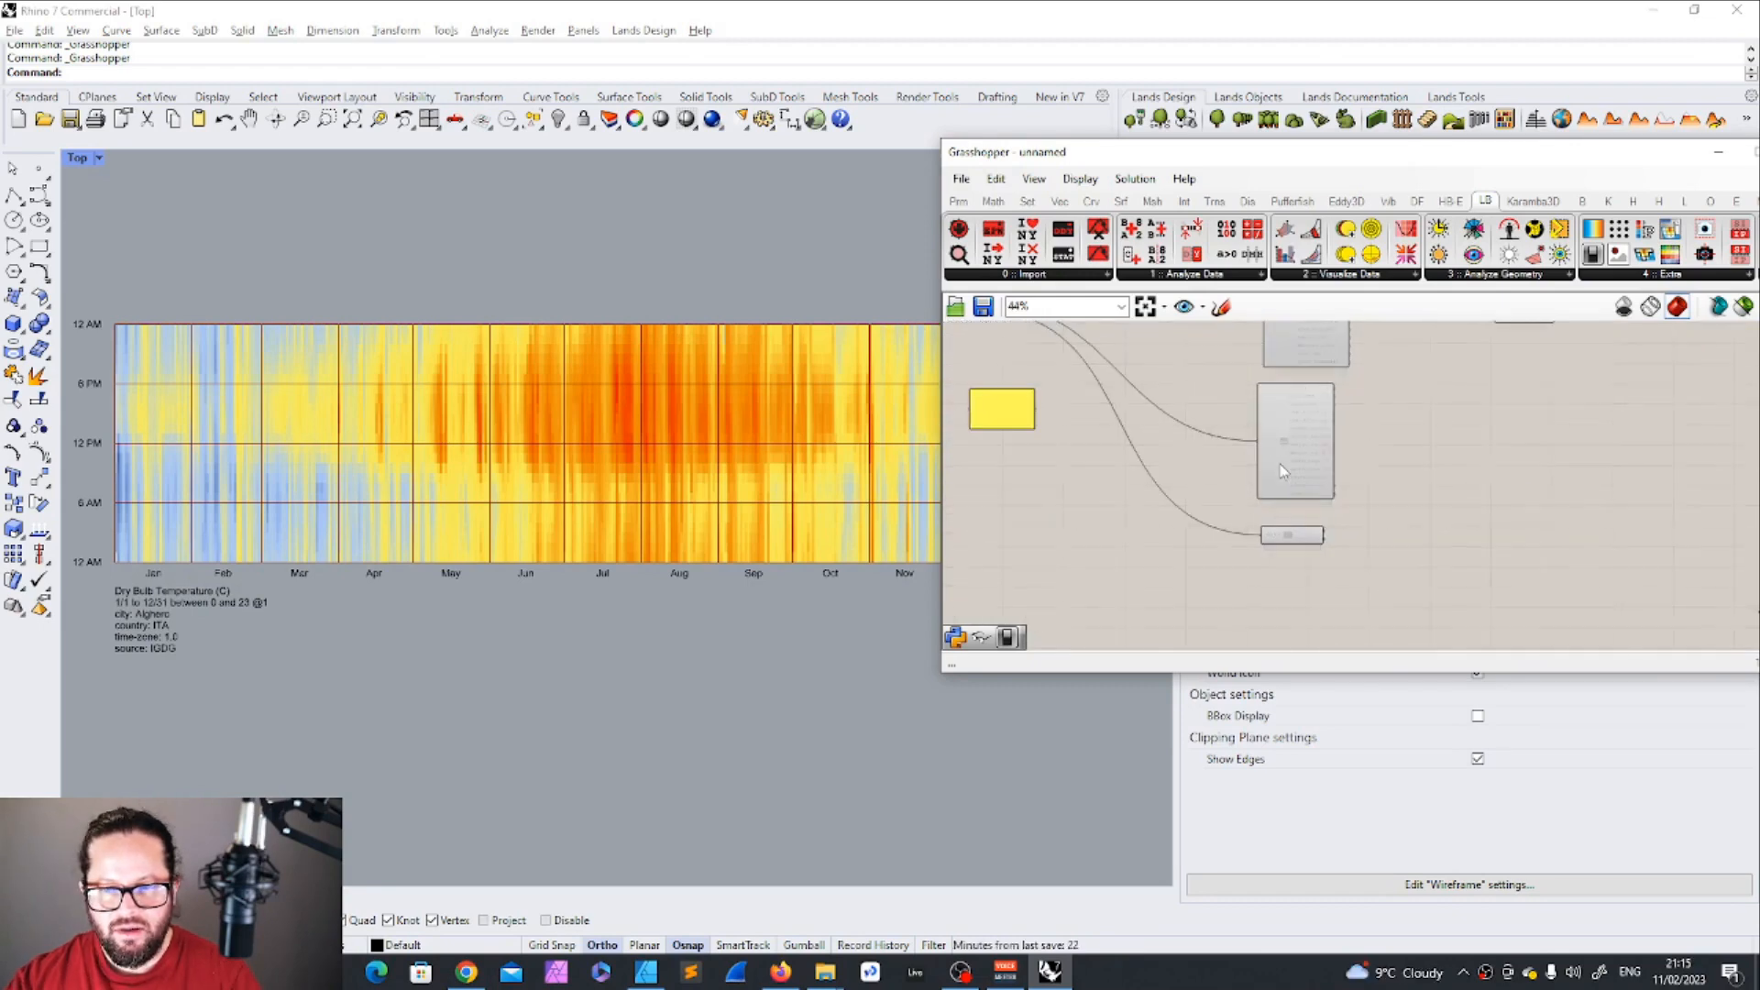
scroll(1288, 444, up, 3)
scroll(1184, 484, down, 3)
scroll(1184, 484, down, 3)
scroll(1151, 444, up, 4)
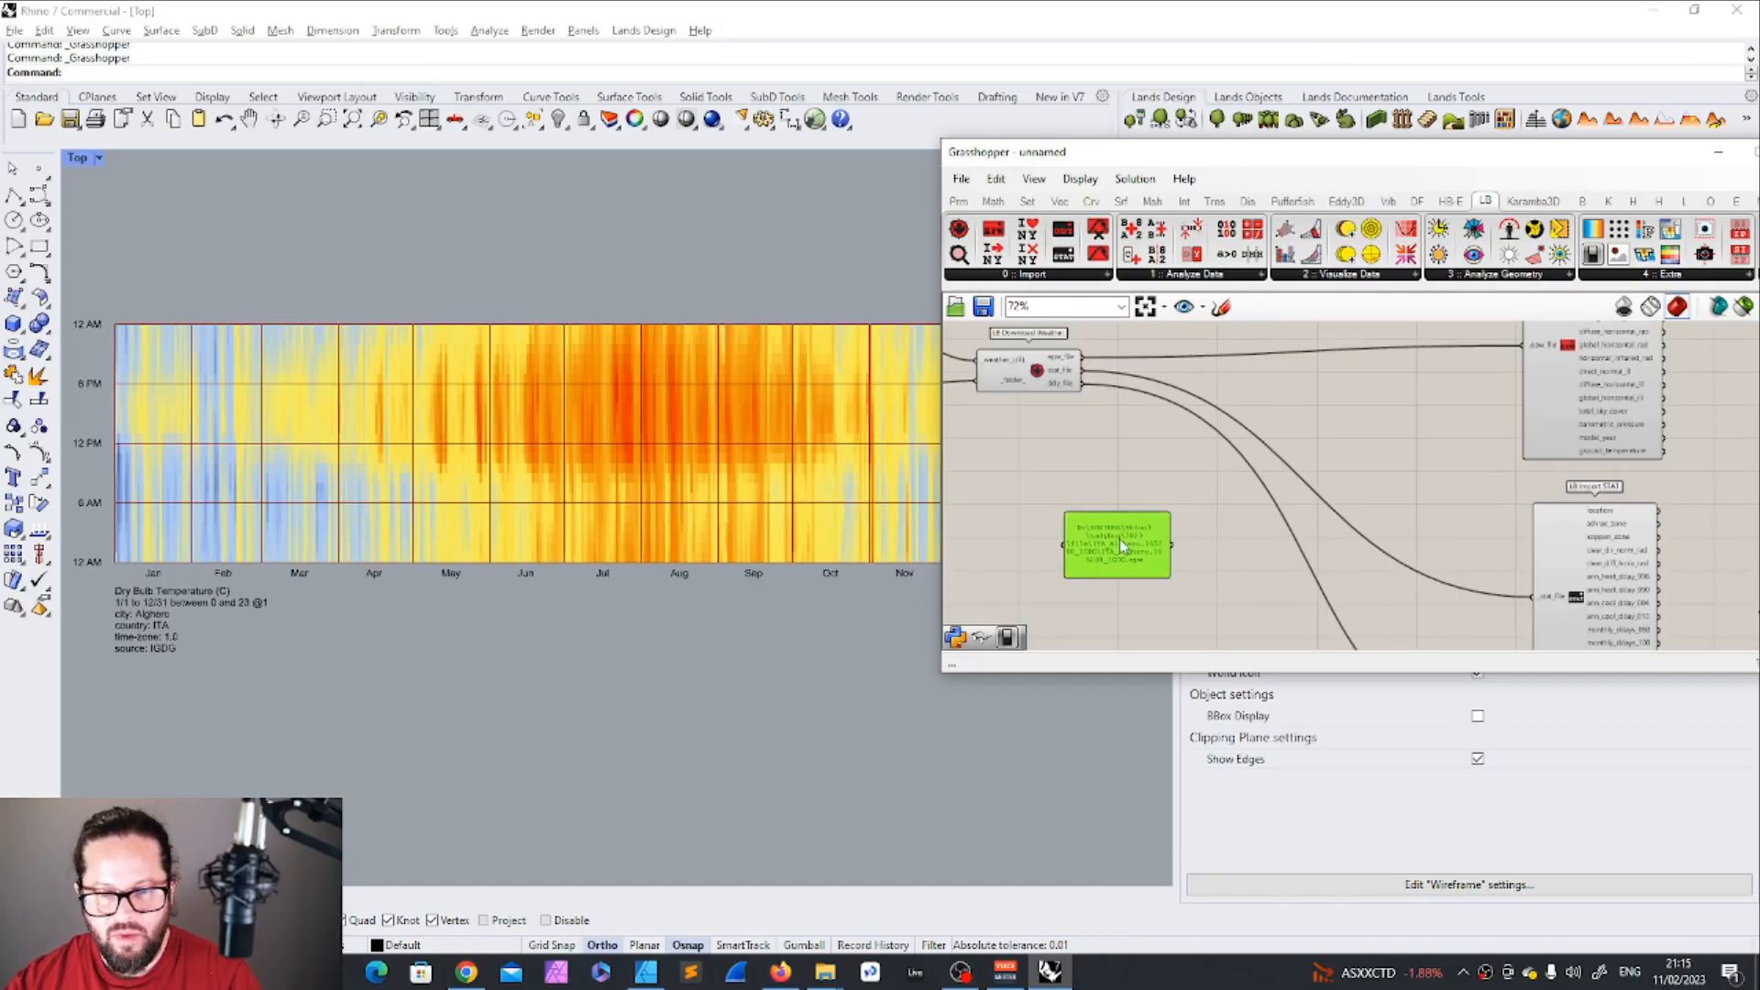
click(1122, 545)
scroll(1118, 551, up, 4)
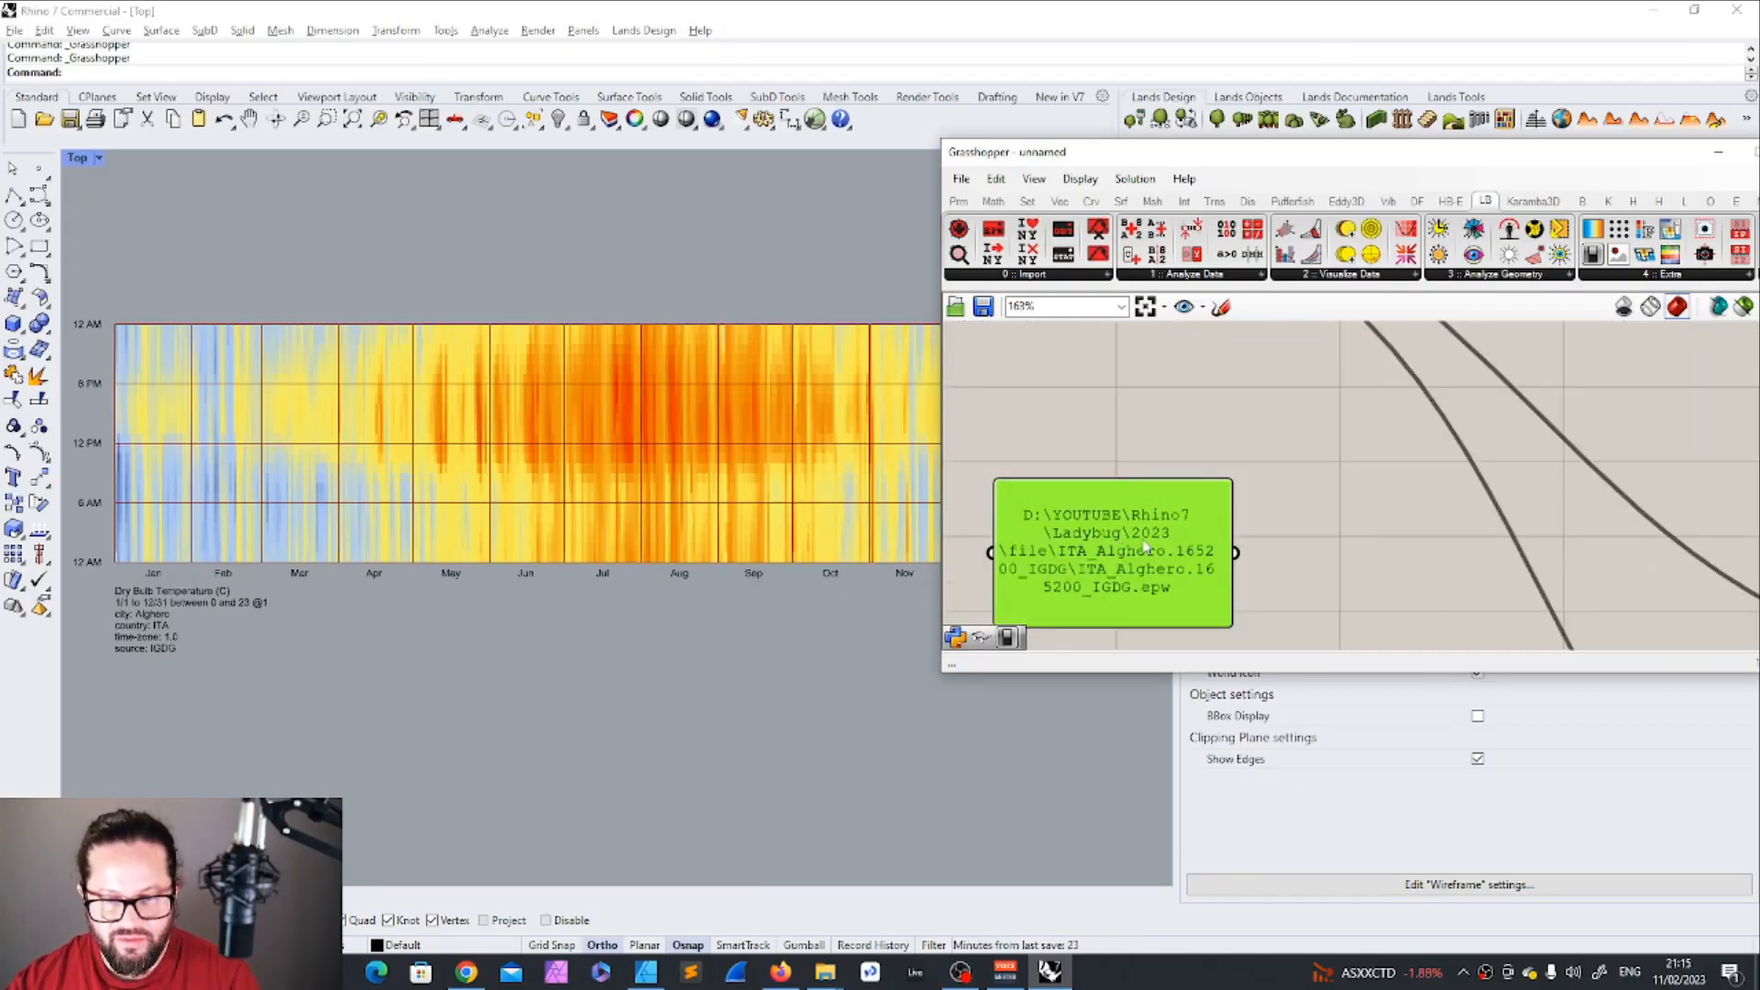
scroll(1078, 550, down, 5)
scroll(1085, 508, up, 2)
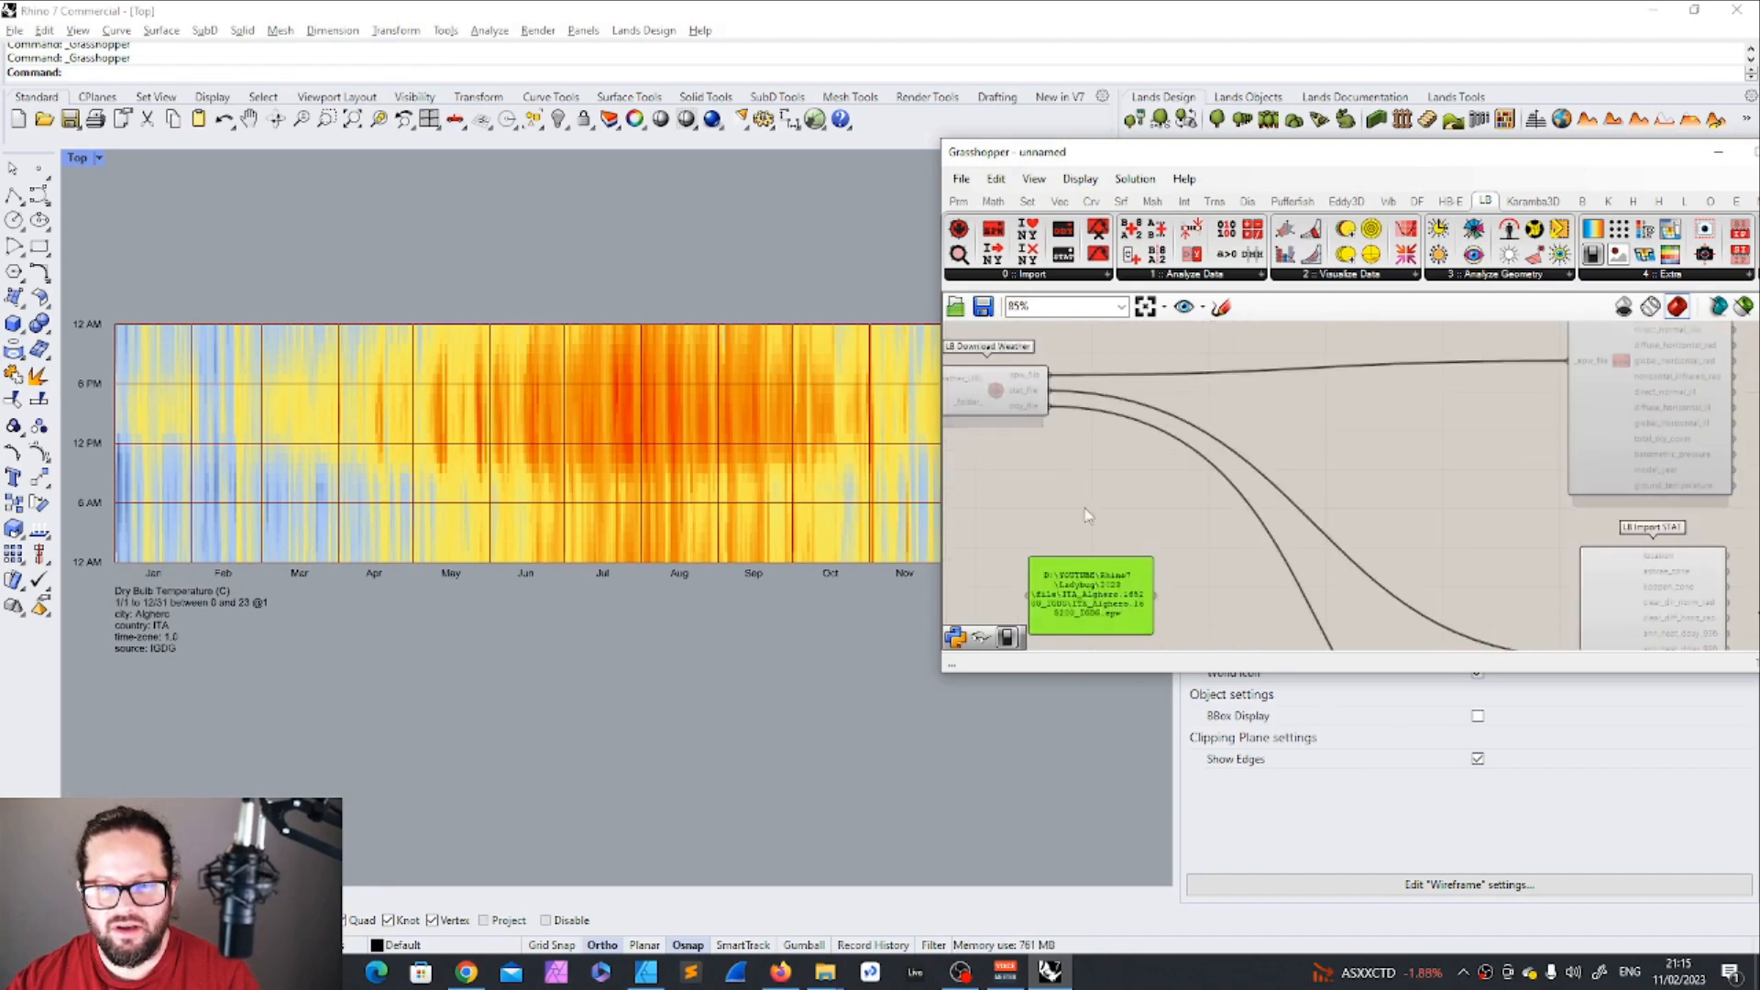
Move the .epw file path panel closer to LB Download Weather and wire it into the _epw_file input of LB Import EPW.
mouse_move(1030, 378)
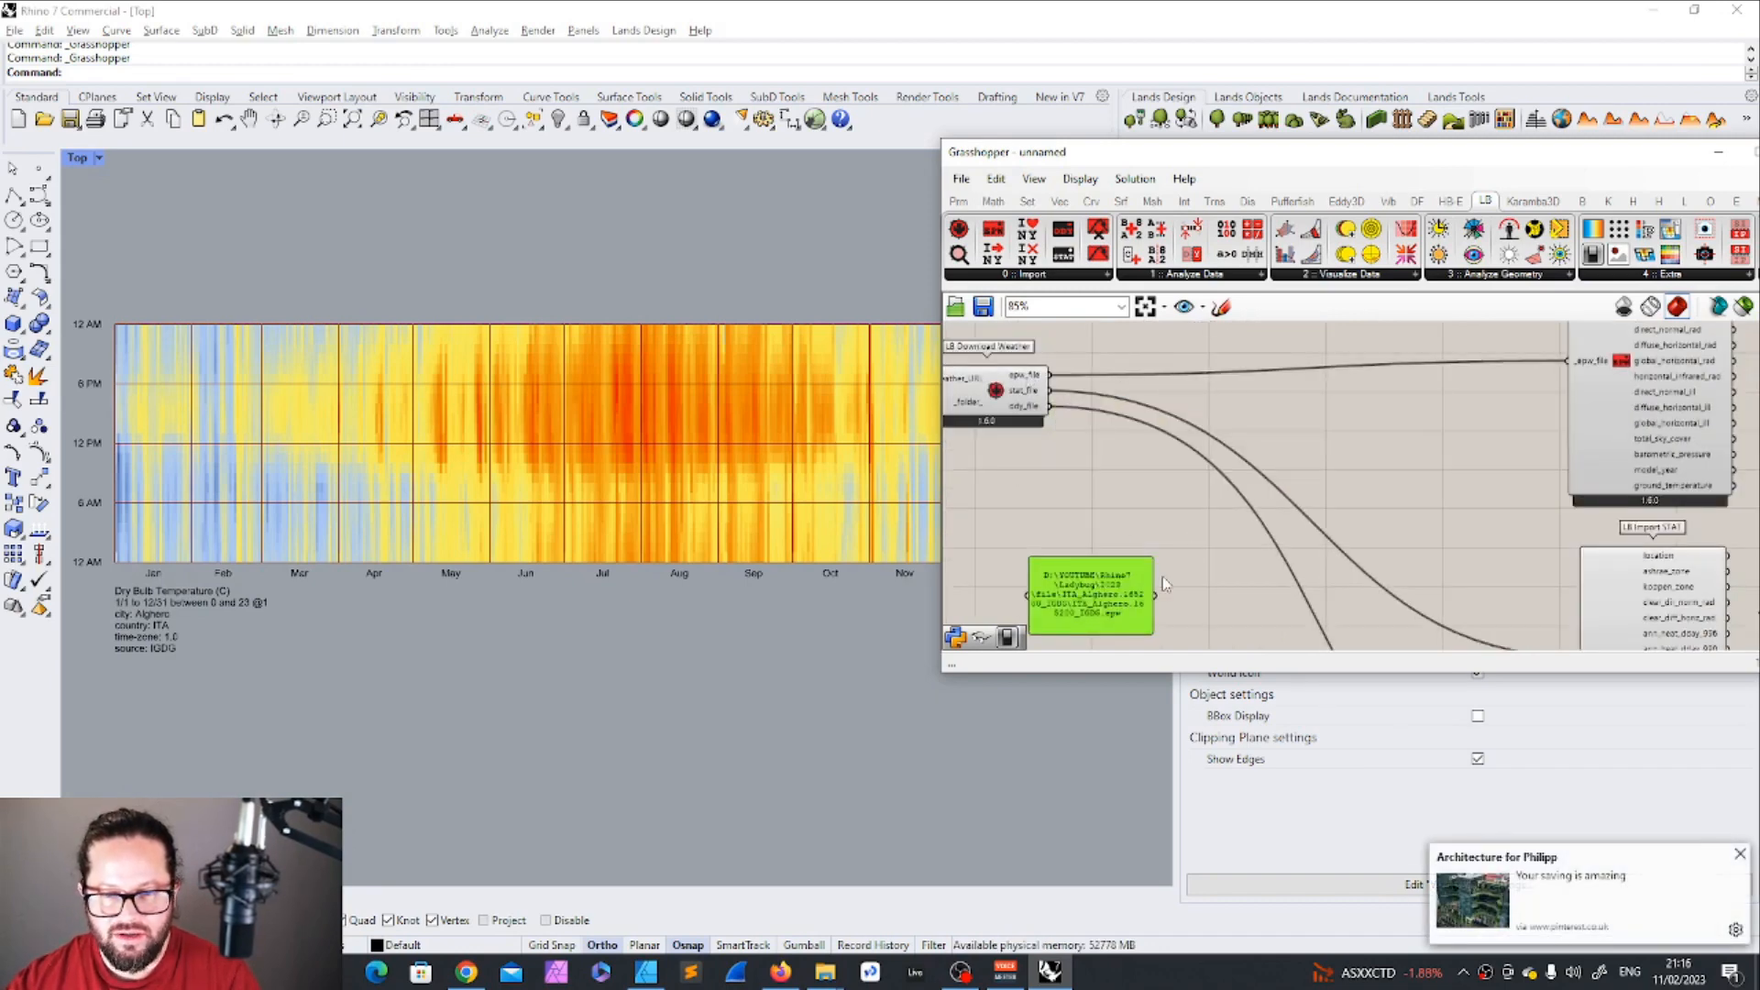
drag(1123, 605, 1114, 493)
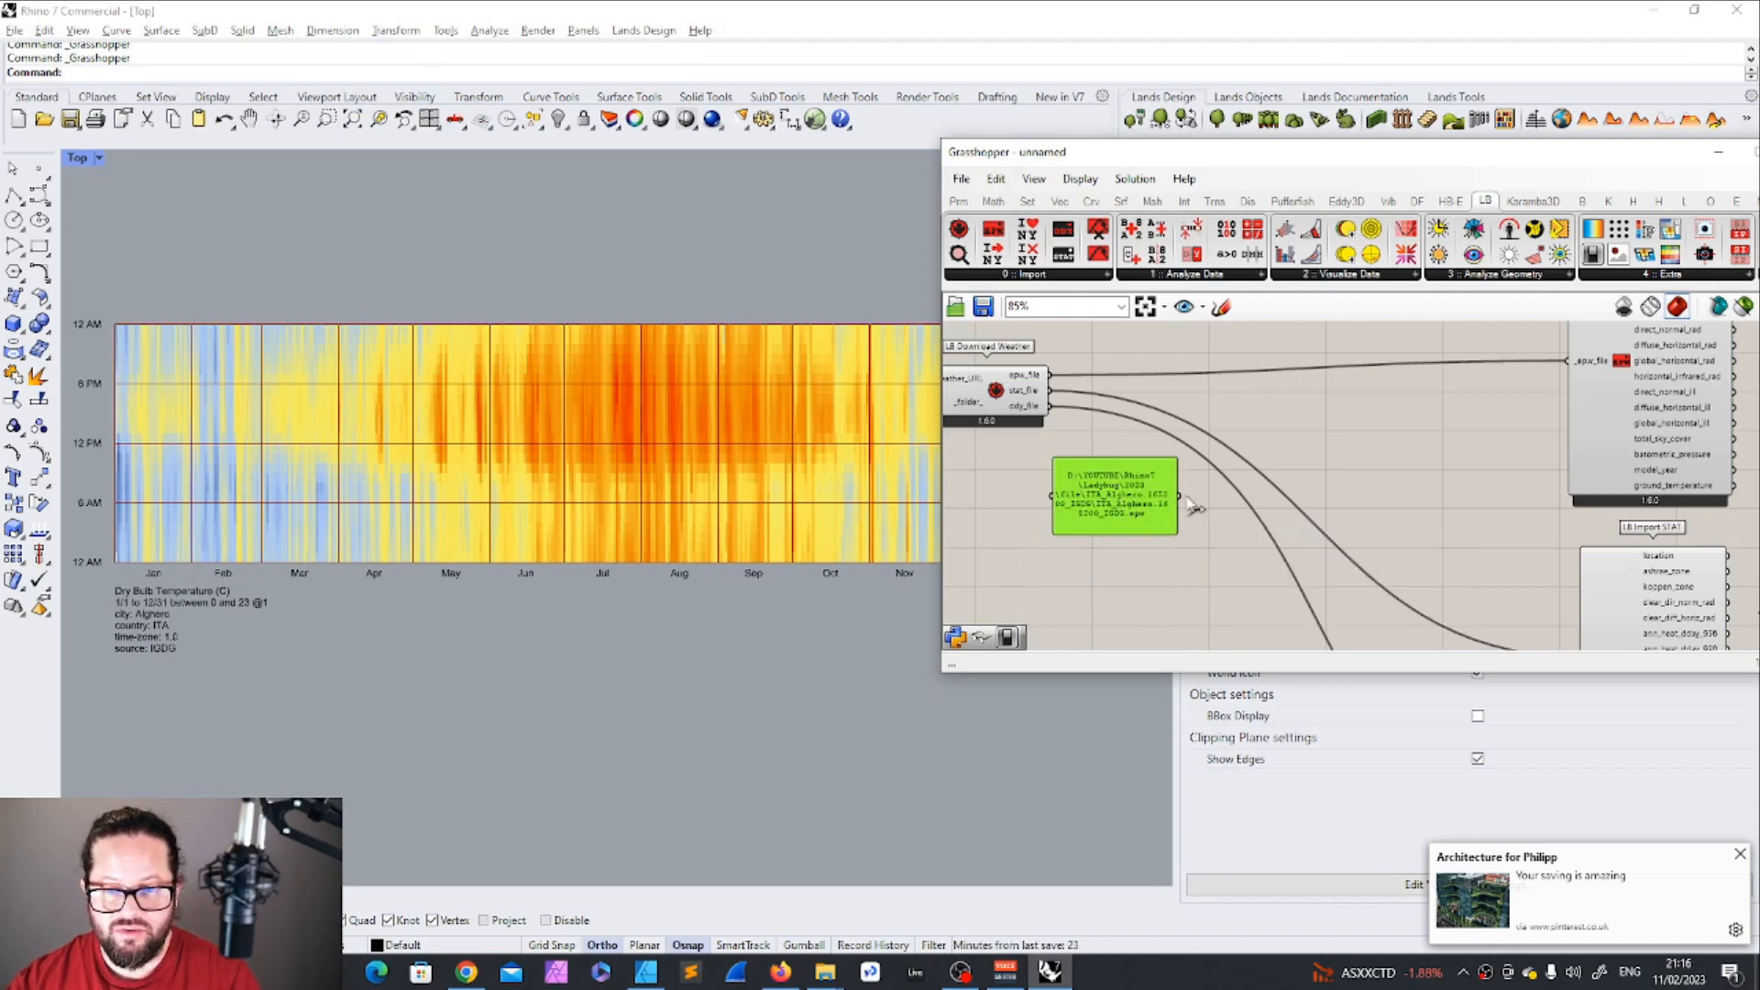
scroll(1183, 500, up, 1)
drag(1139, 509, 1601, 350)
Move the hourly plot component down beside LB Import STAT.
scroll(1343, 456, down, 5)
scroll(1466, 403, up, 4)
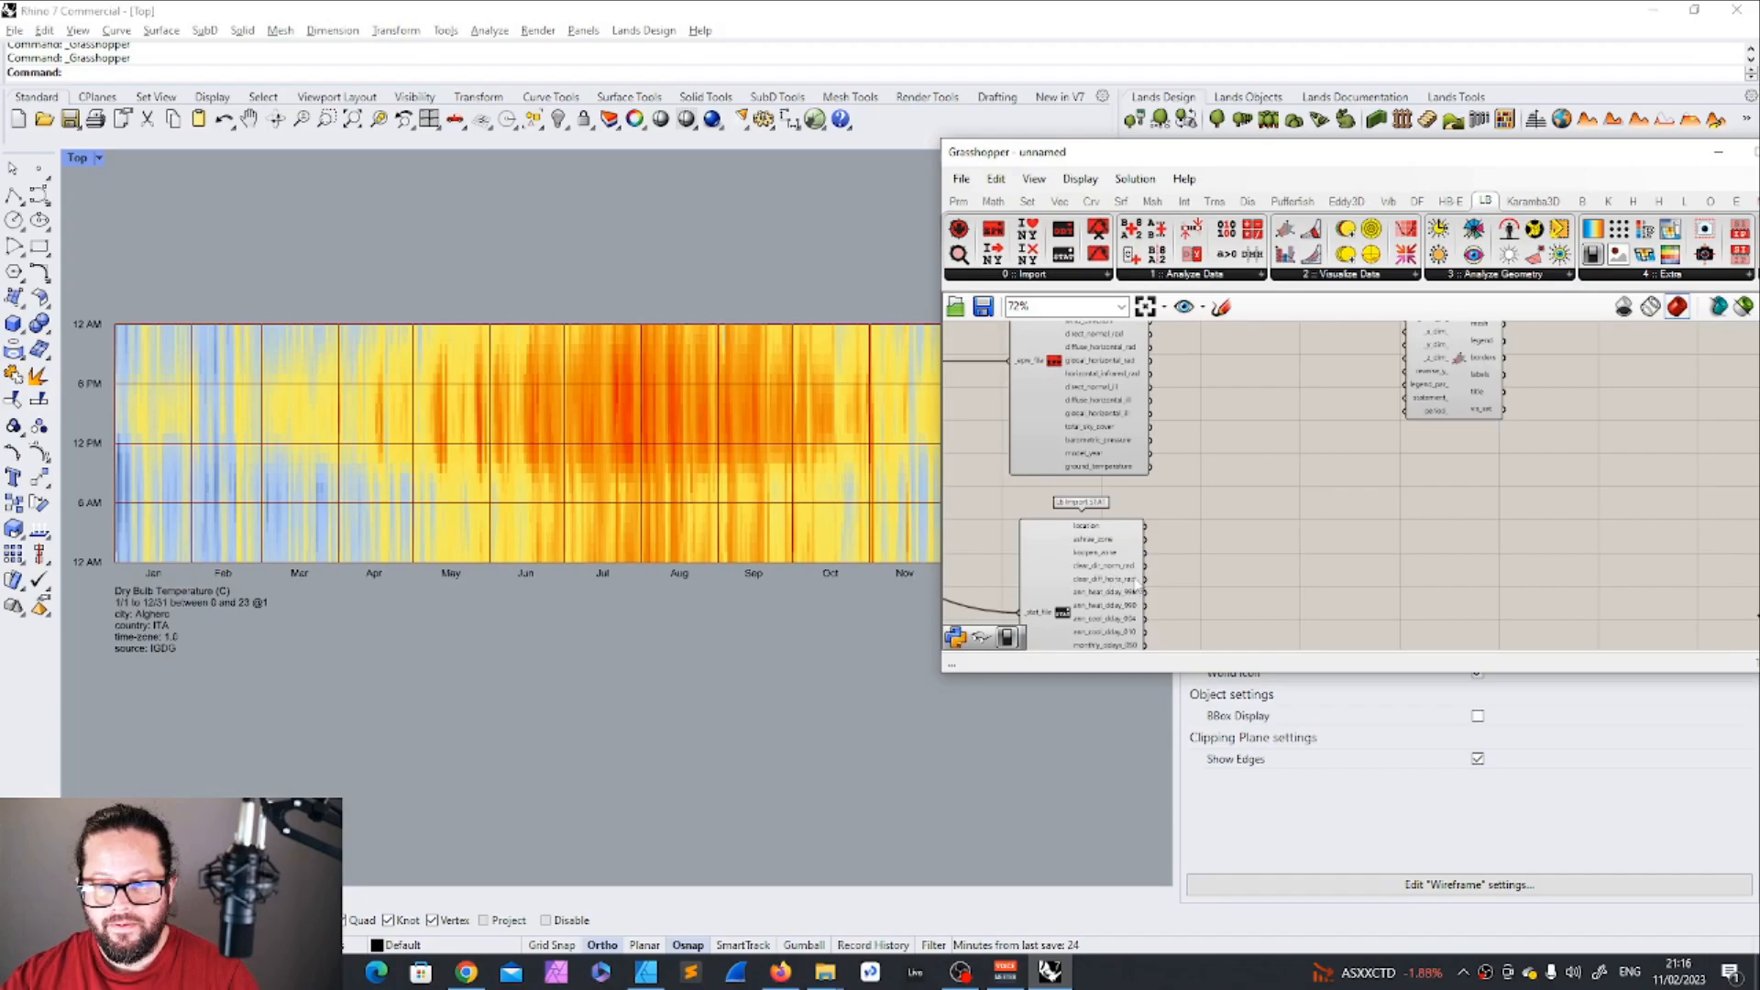
scroll(1127, 530, up, 3)
scroll(1126, 530, down, 3)
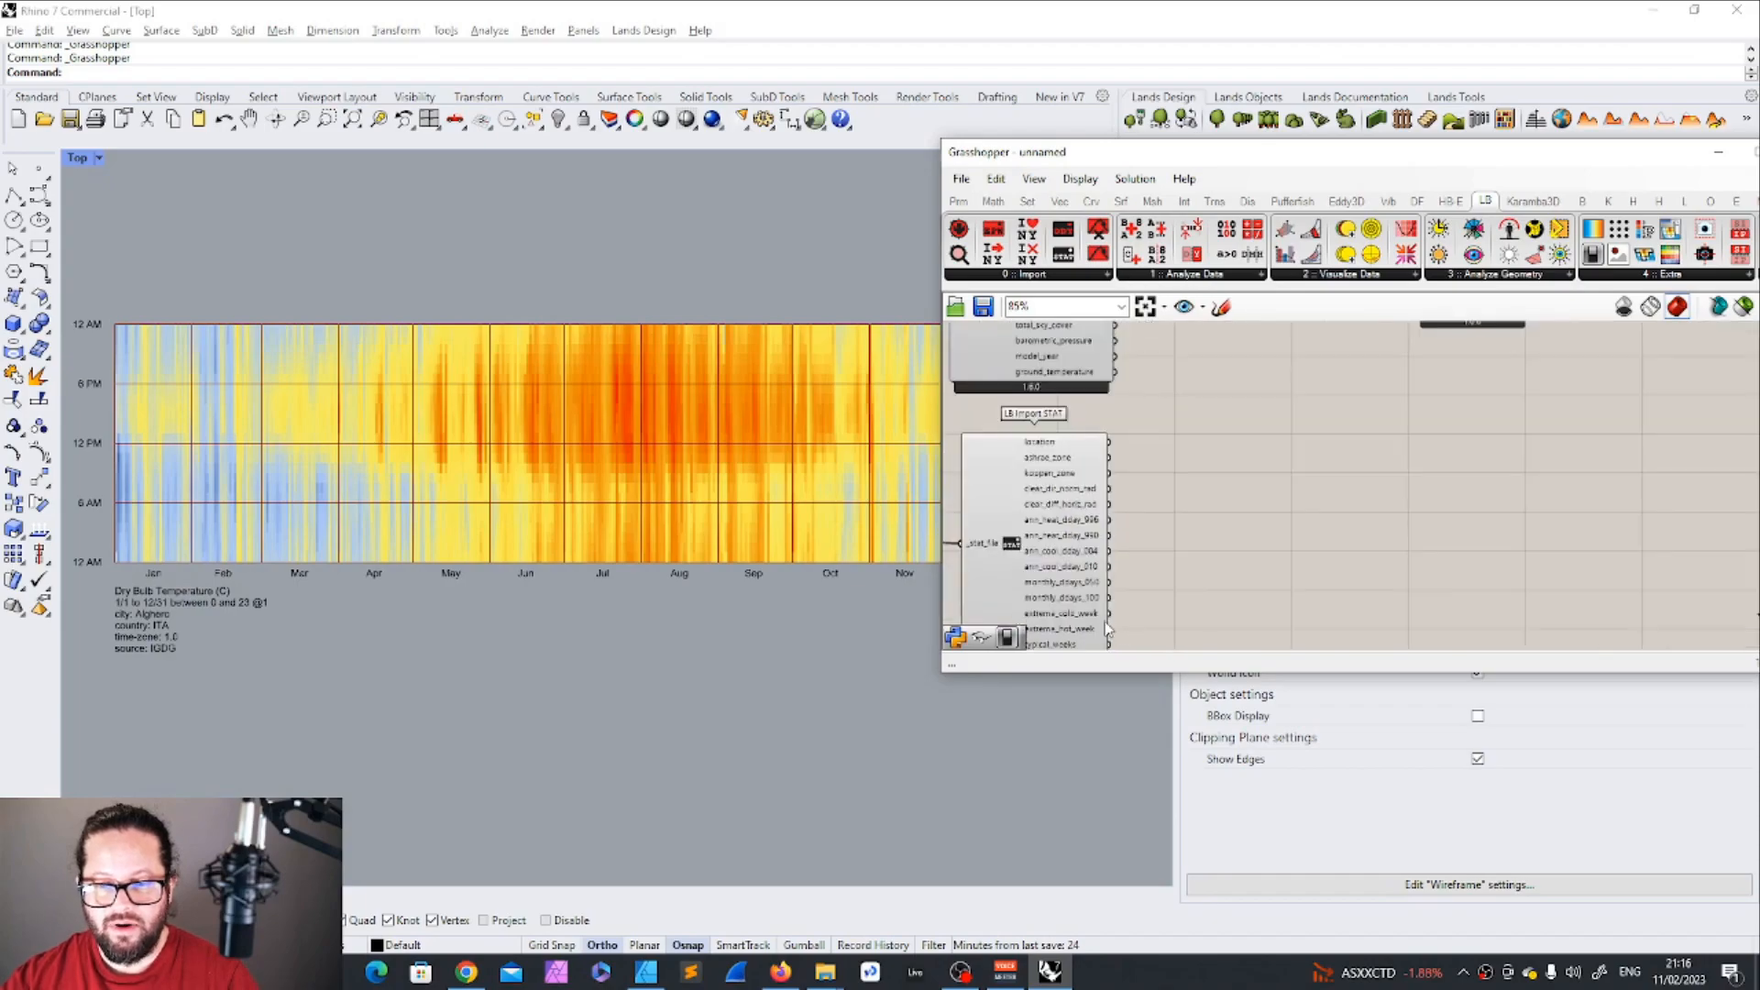
scroll(1119, 623, down, 3)
drag(1305, 420, 1215, 569)
scroll(1141, 592, up, 5)
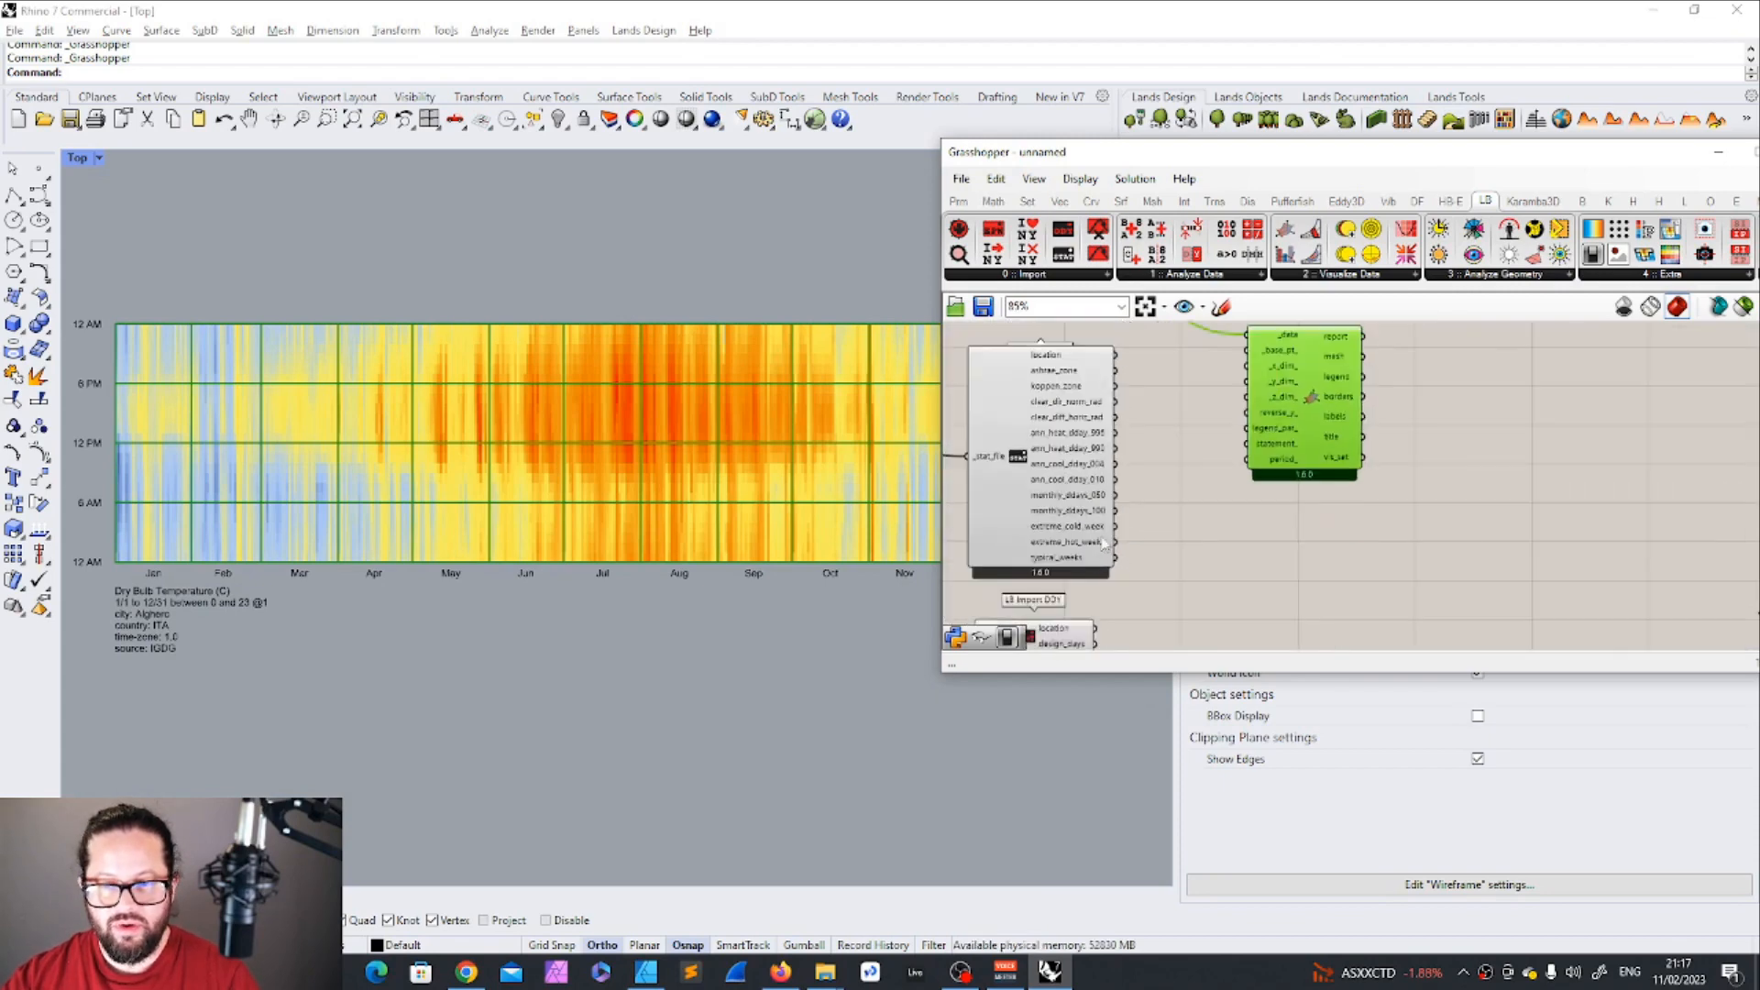
Wire the extreme_cold_week output of LB Import STAT into the hourly plot's period_ input and inspect the plot in Rhino.
drag(1112, 527, 1291, 435)
scroll(459, 534, up, 5)
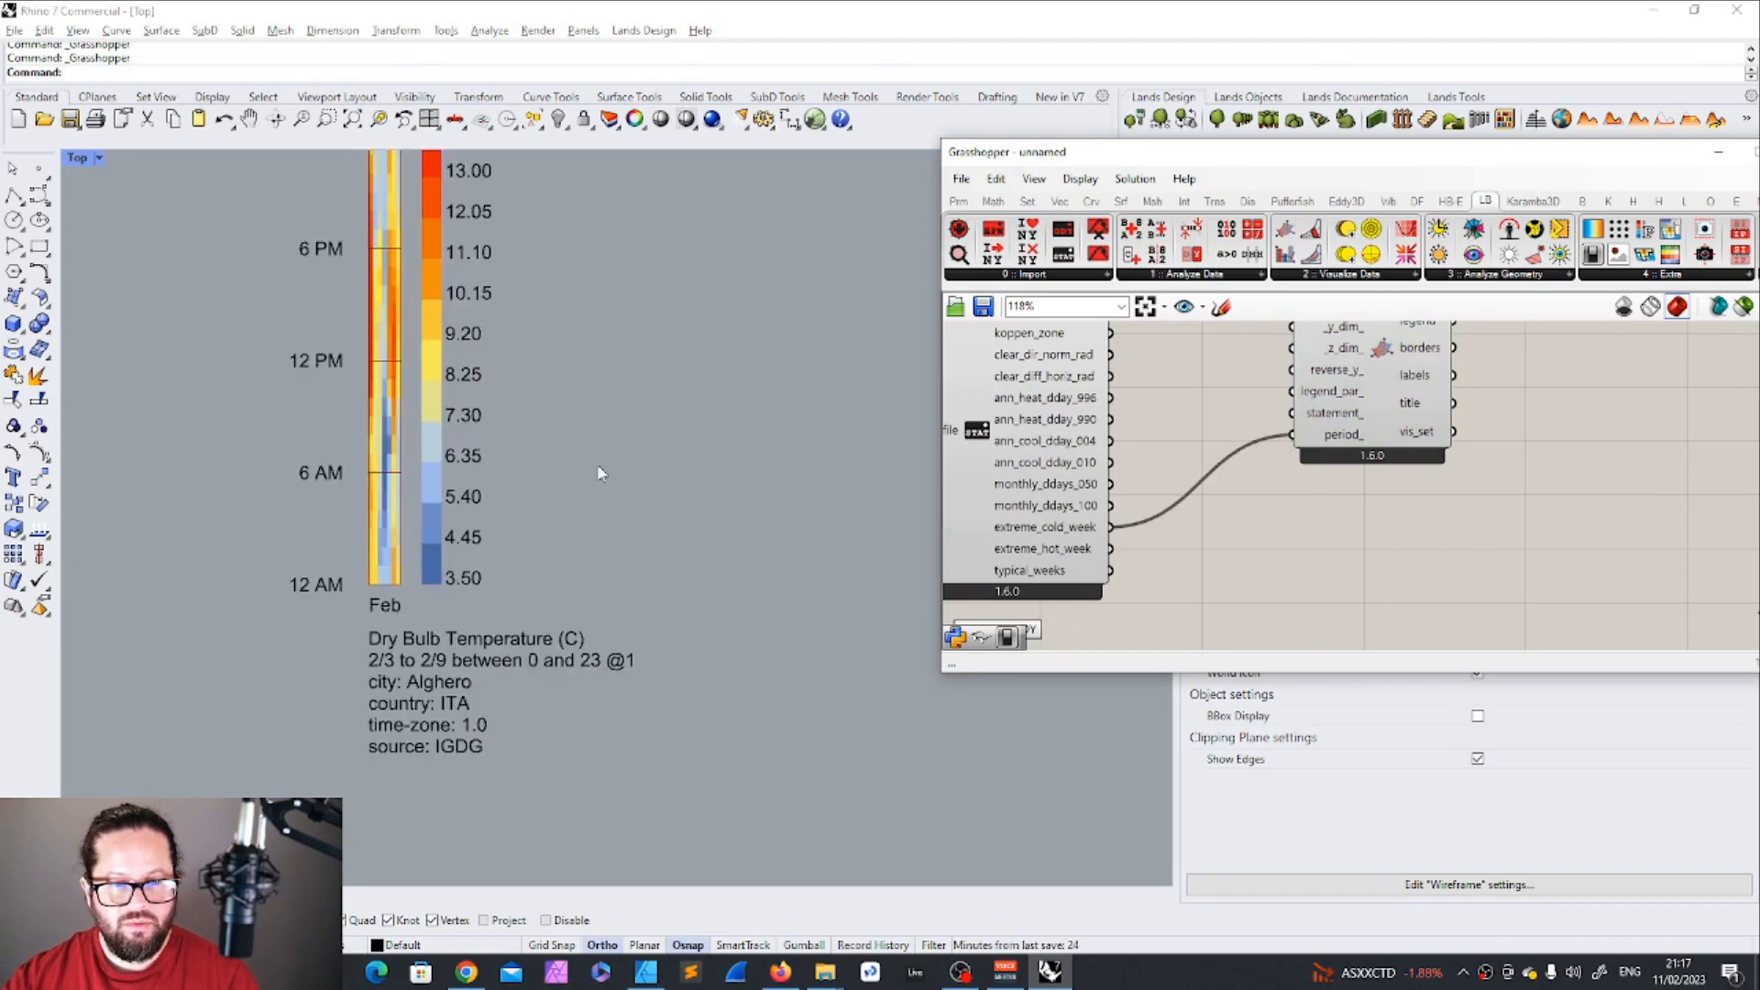
scroll(363, 457, up, 6)
scroll(741, 552, down, 6)
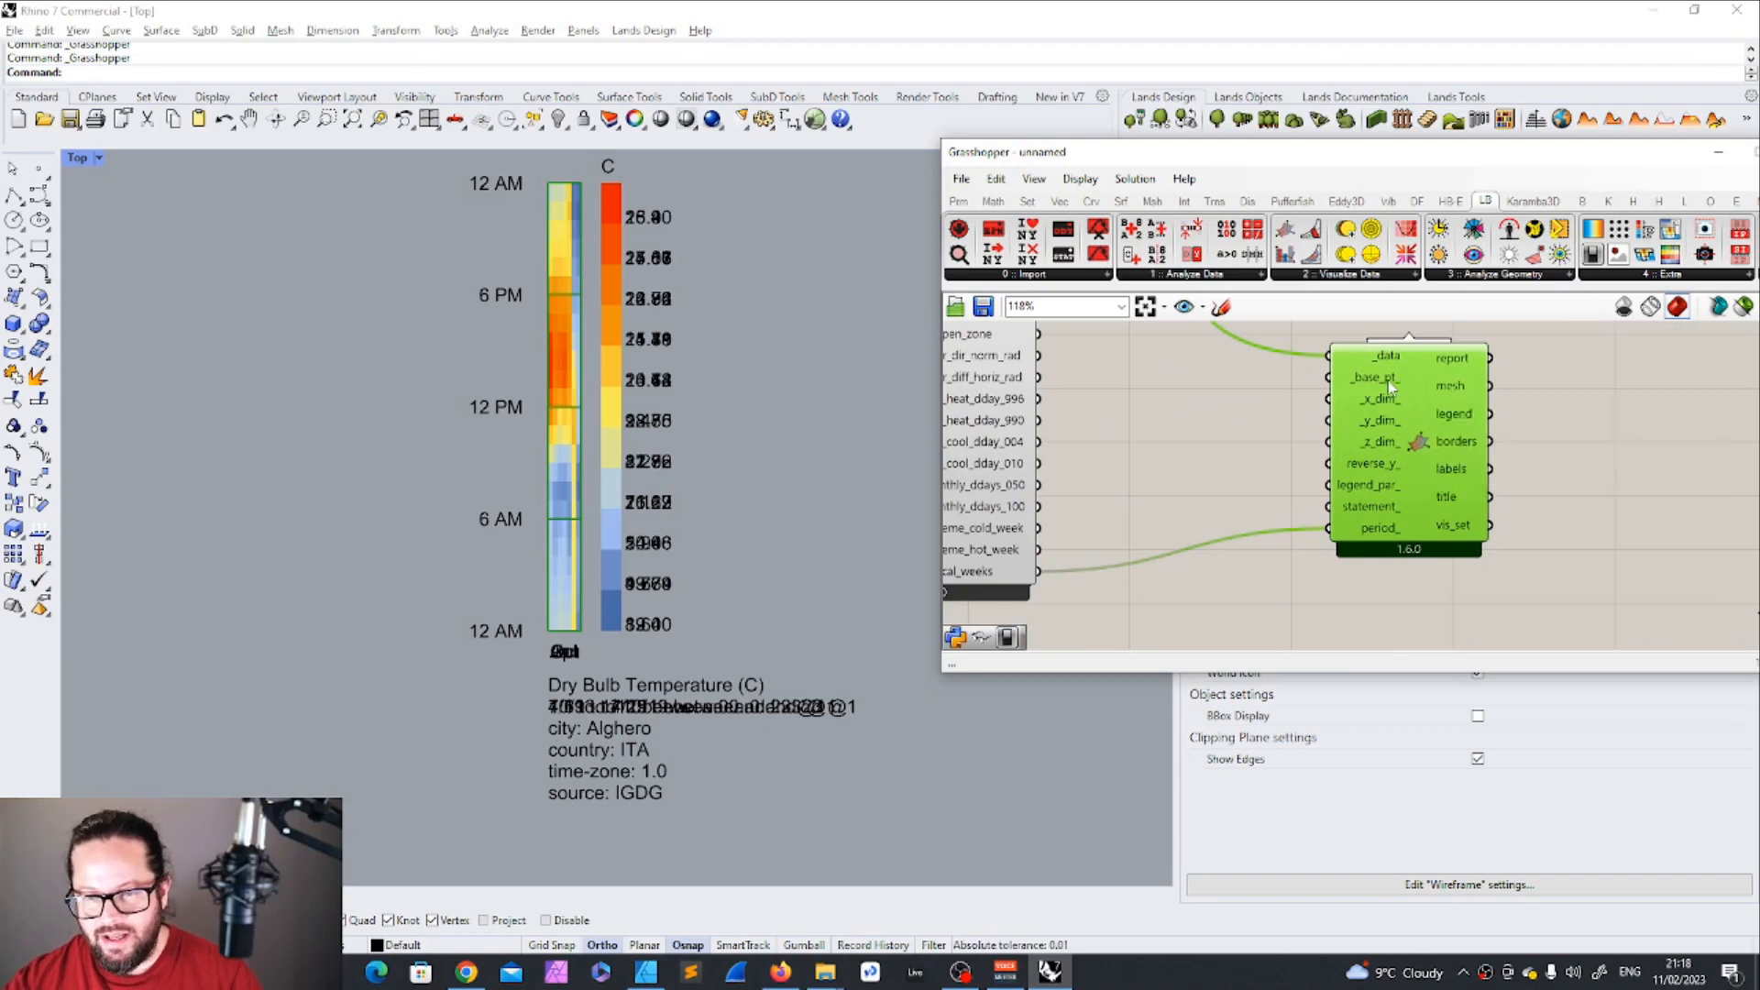
mouse_move(1367, 382)
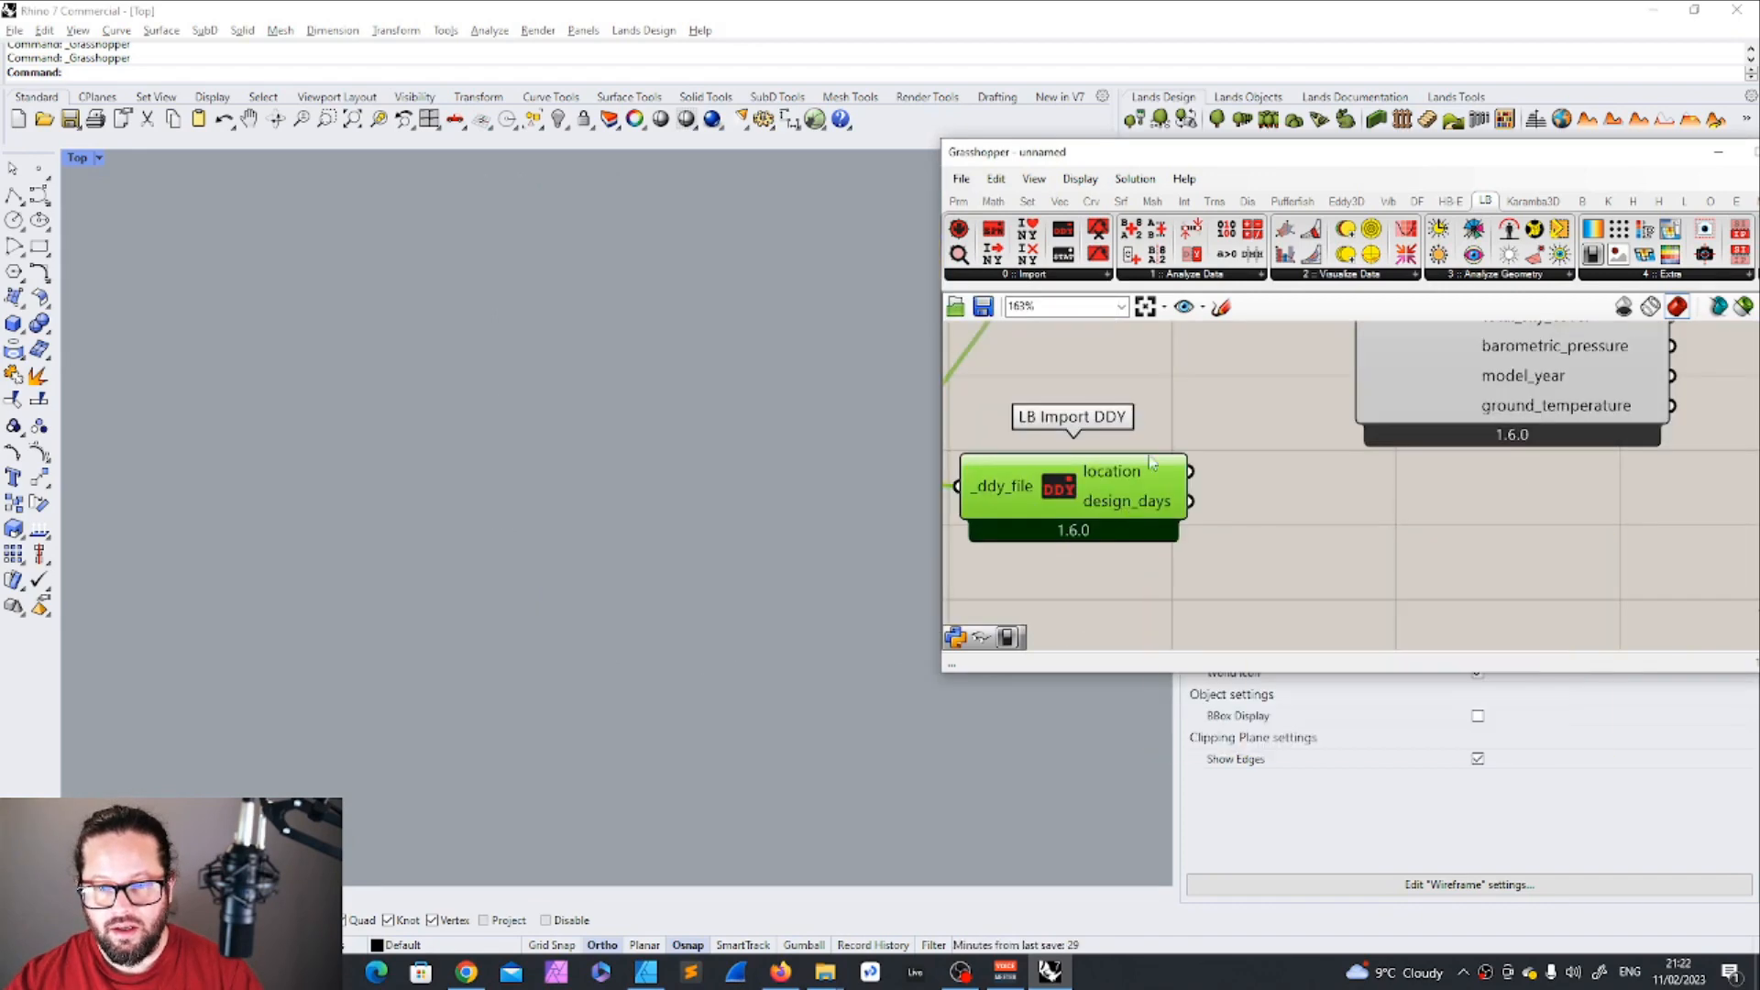
Review the design_days output of LB Import DDY.
scroll(1131, 509, down, 5)
mouse_move(1144, 549)
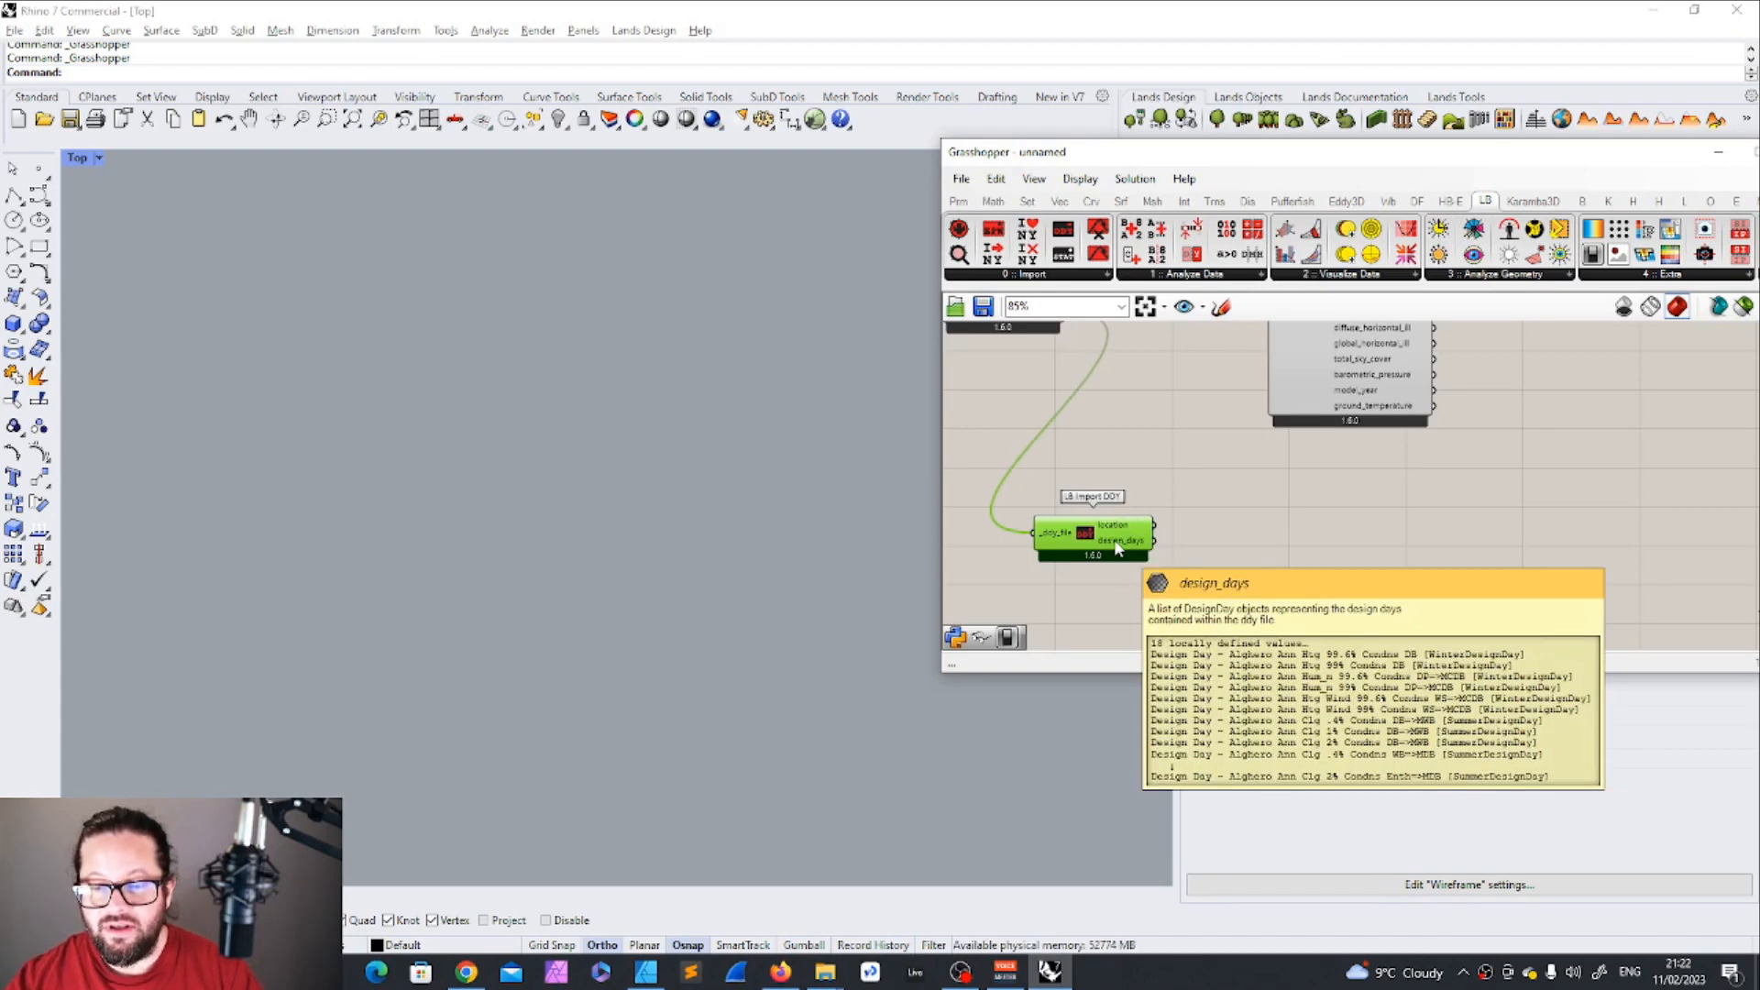
scroll(1116, 532, down, 5)
scroll(1221, 411, up, 5)
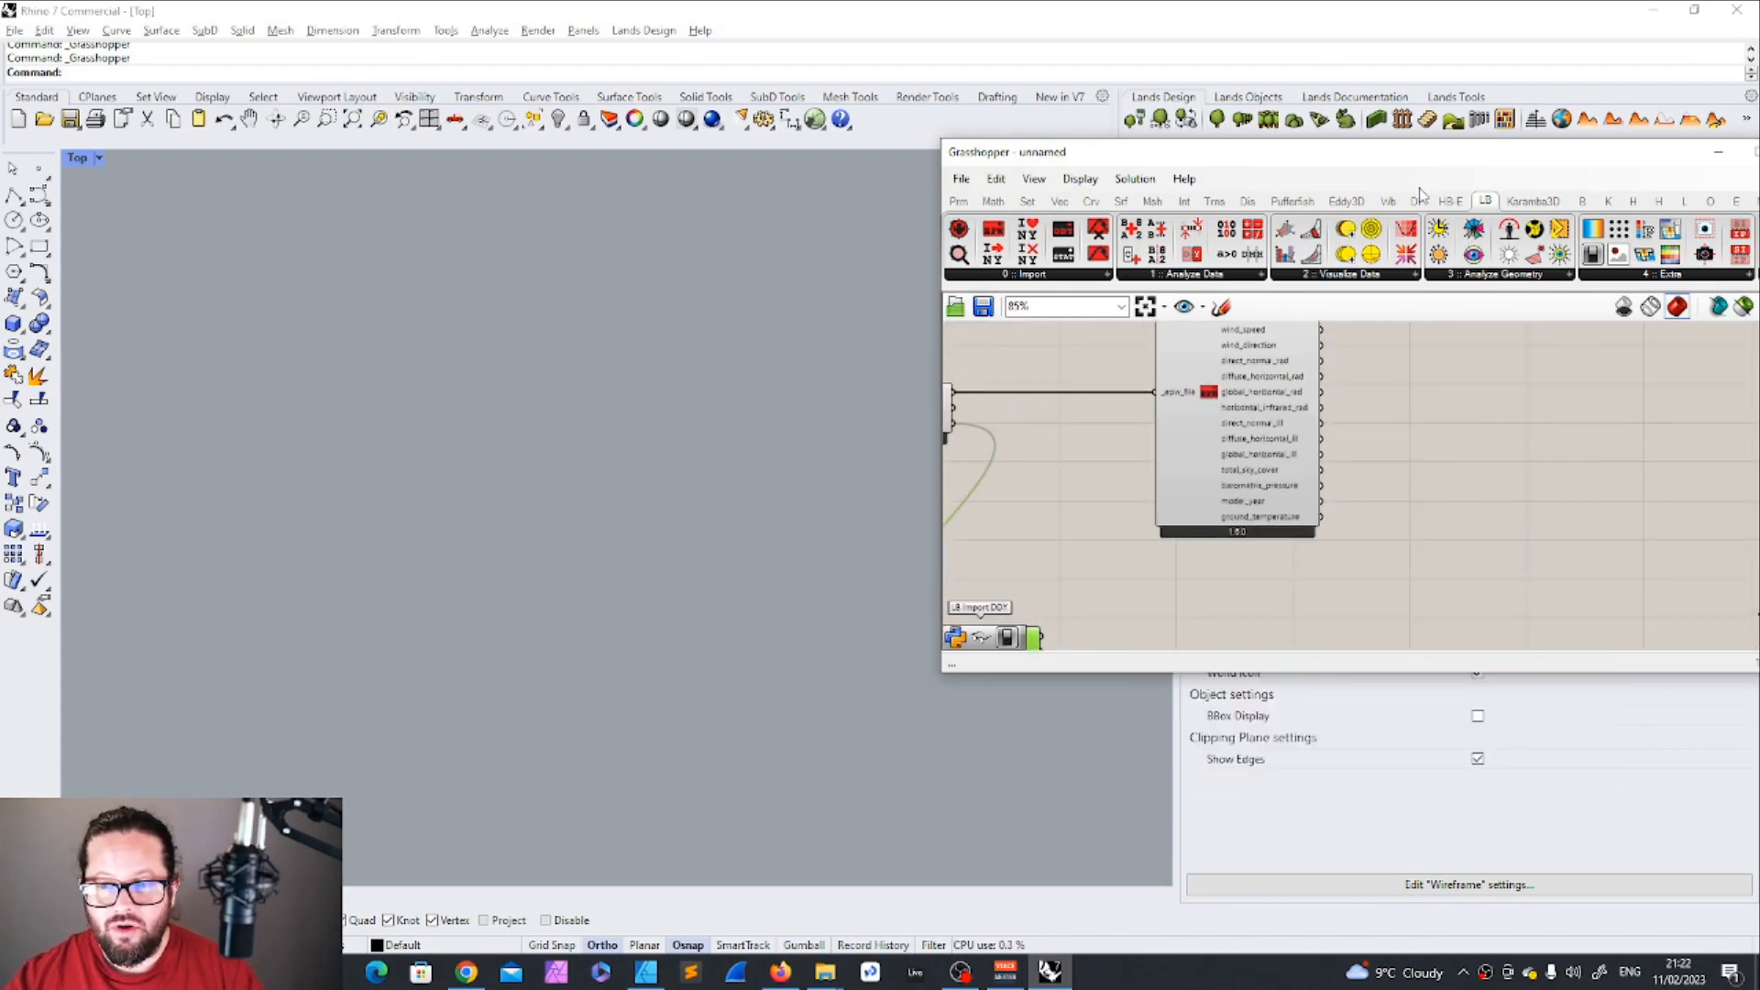
Add an LB Deconstruct Design Day component beside LB Import DDY and wire the design_days output into its _design_day input.
drag(1416, 153, 1050, 142)
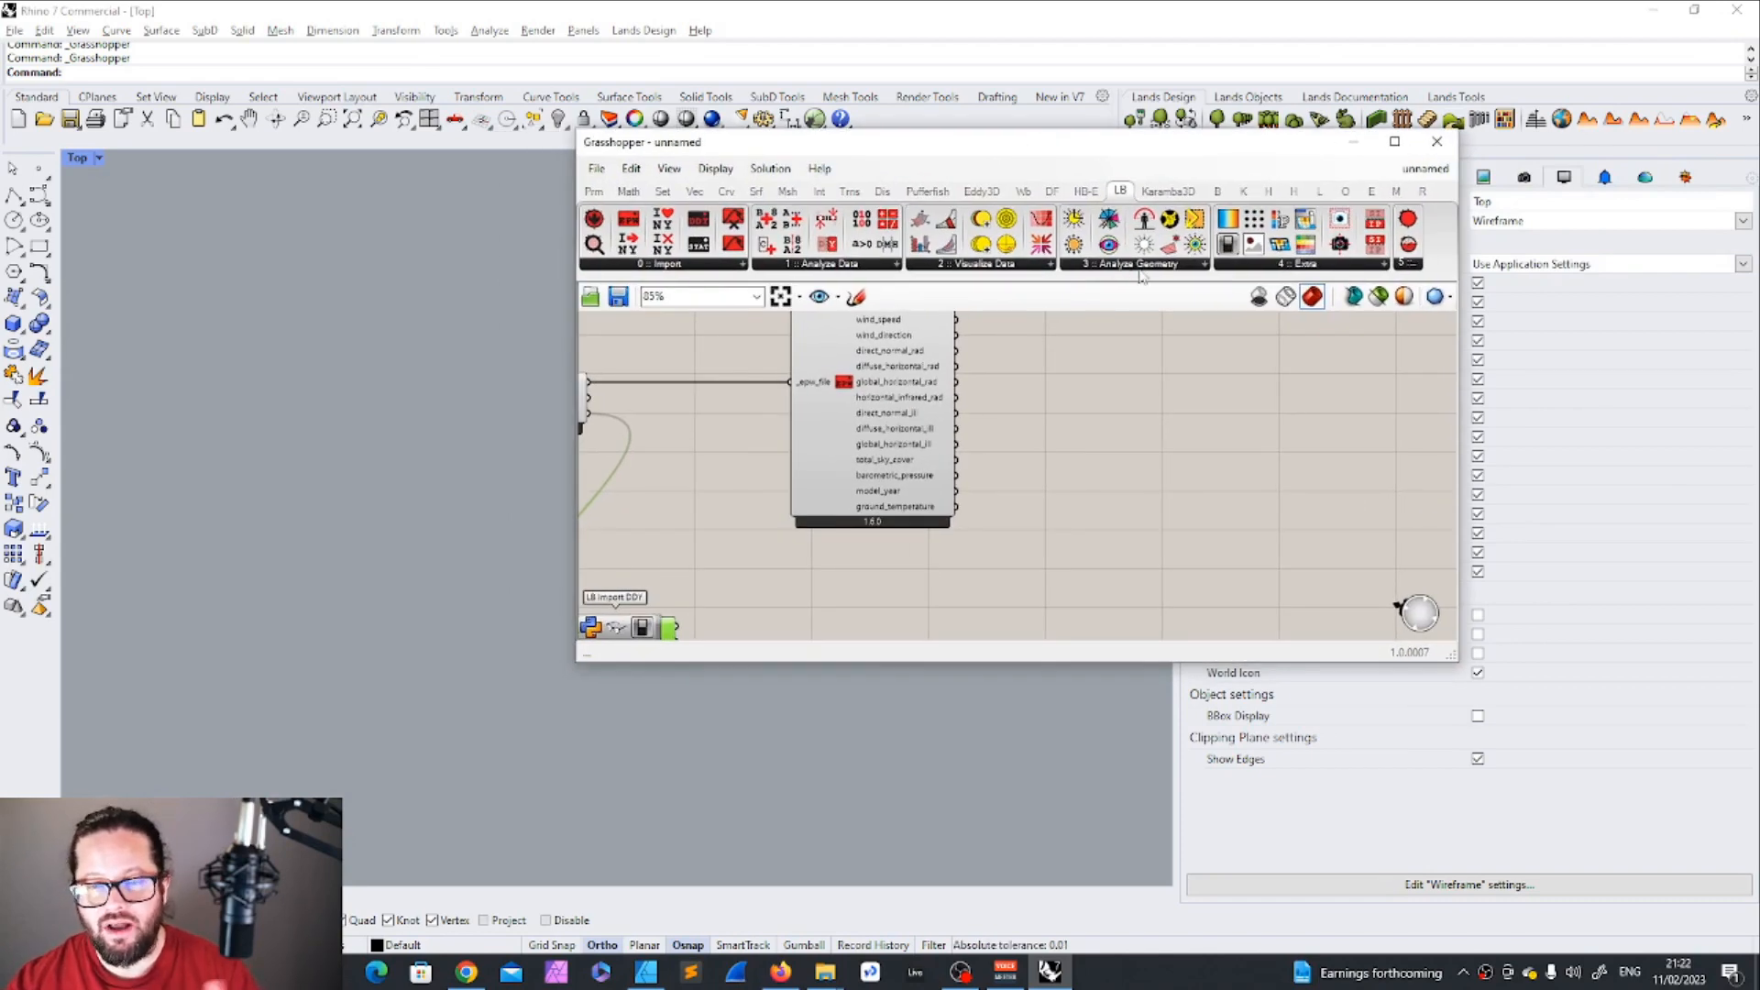
right_drag(1139, 368, 1339, 277)
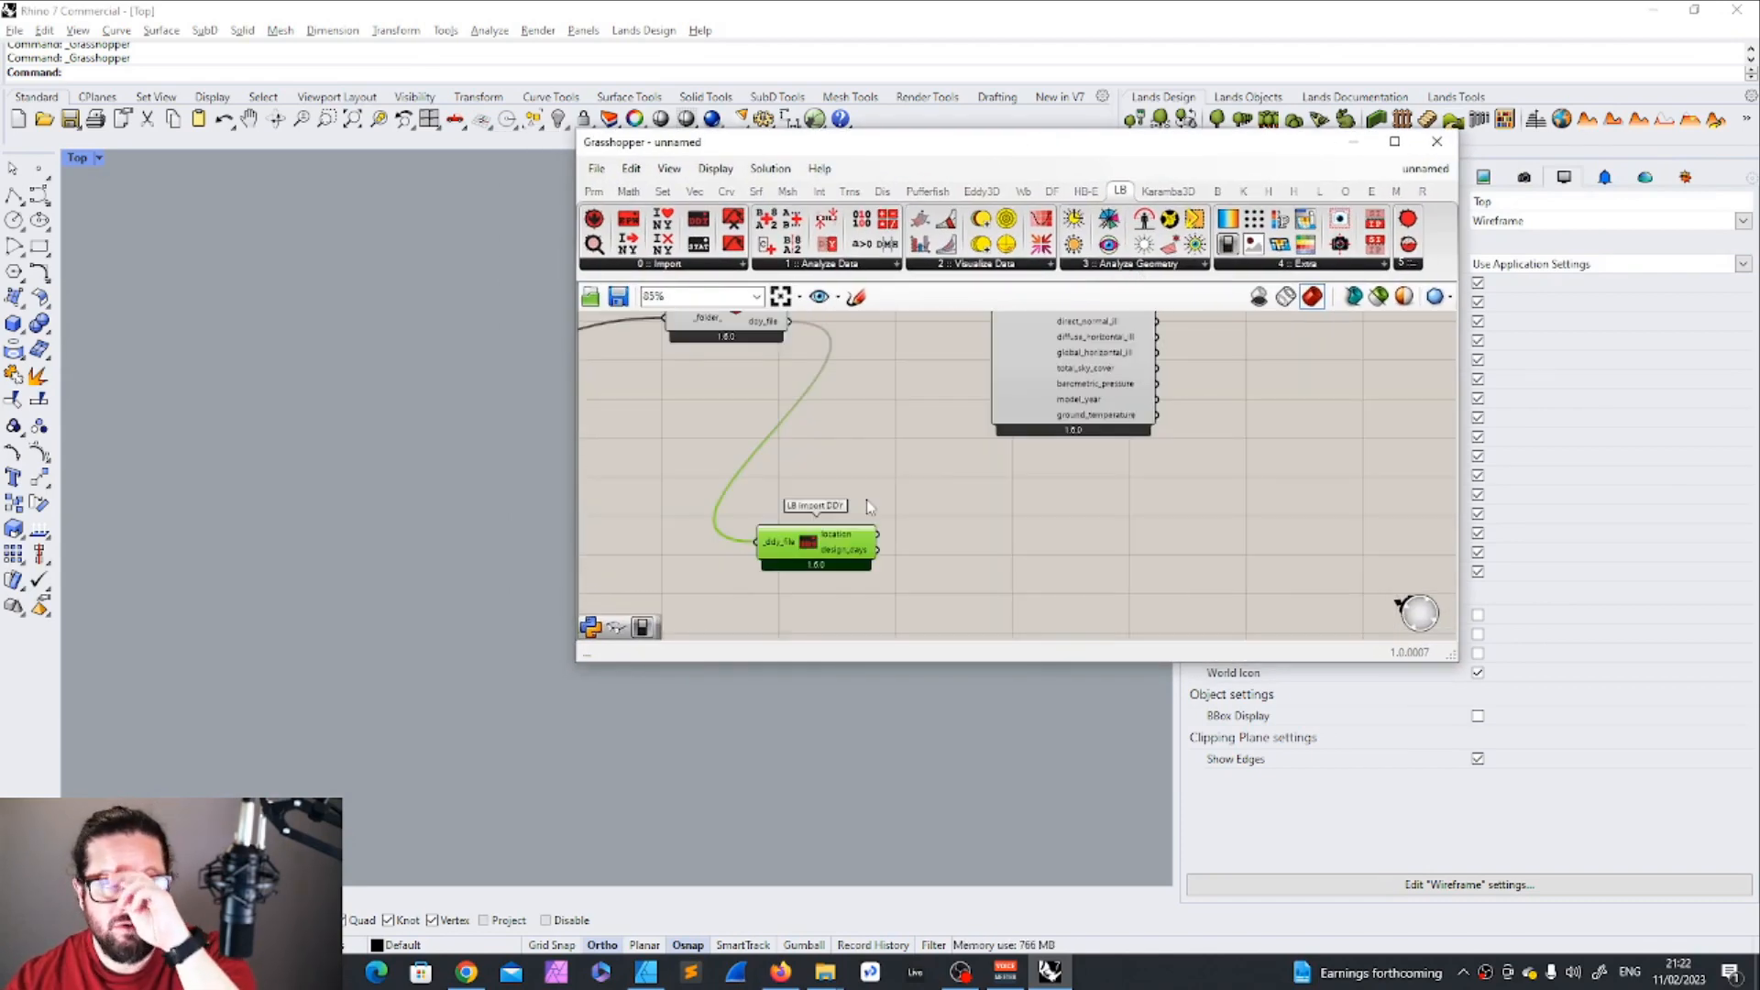
scroll(922, 499, down, 2)
scroll(944, 477, up, 4)
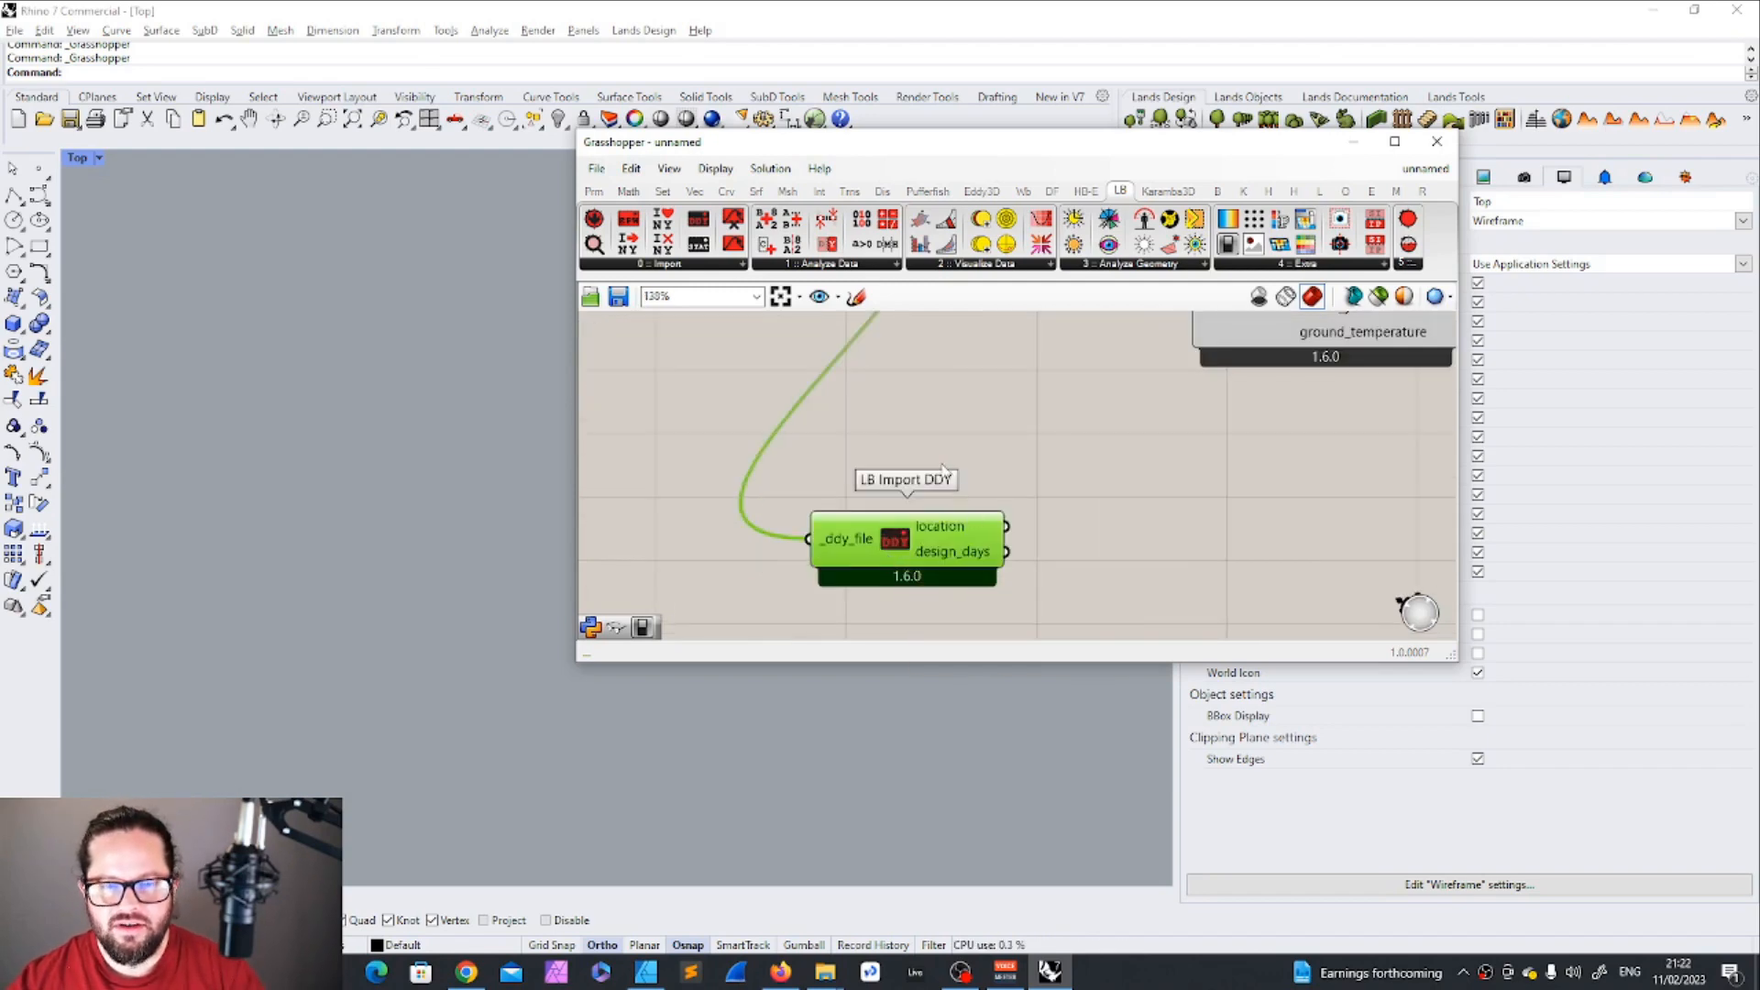
scroll(779, 550, up, 1)
click(666, 266)
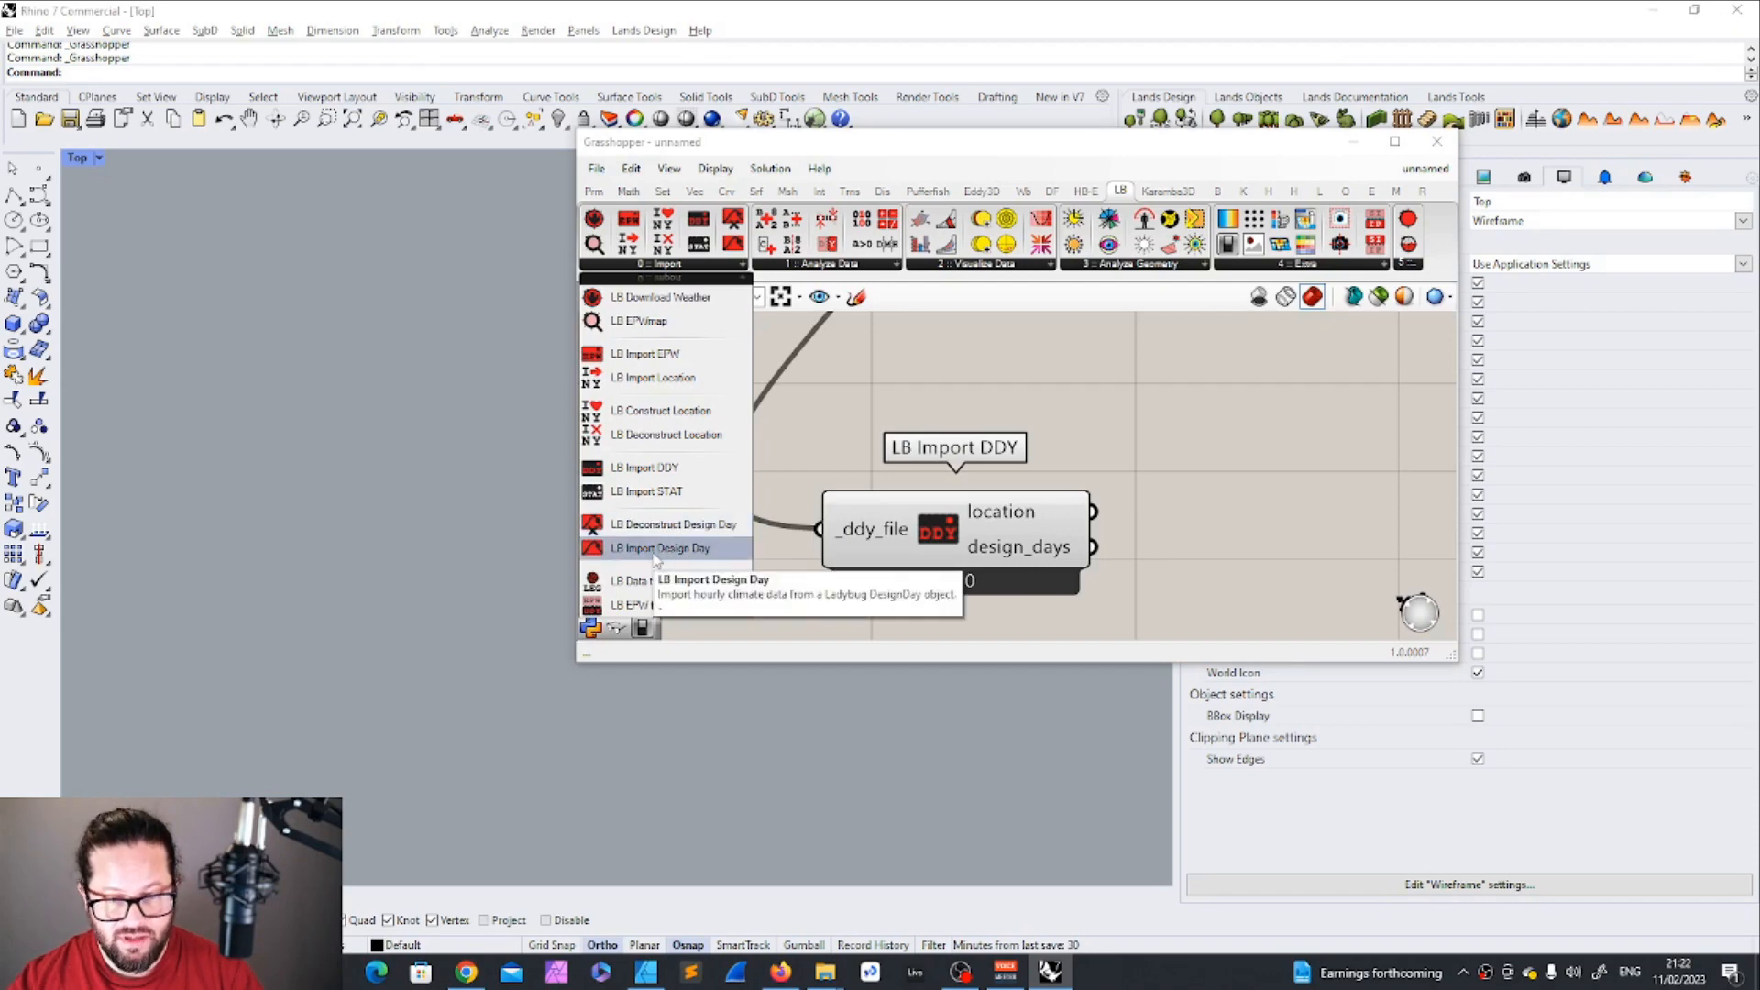
click(674, 524)
scroll(1225, 492, down, 2)
click(1189, 463)
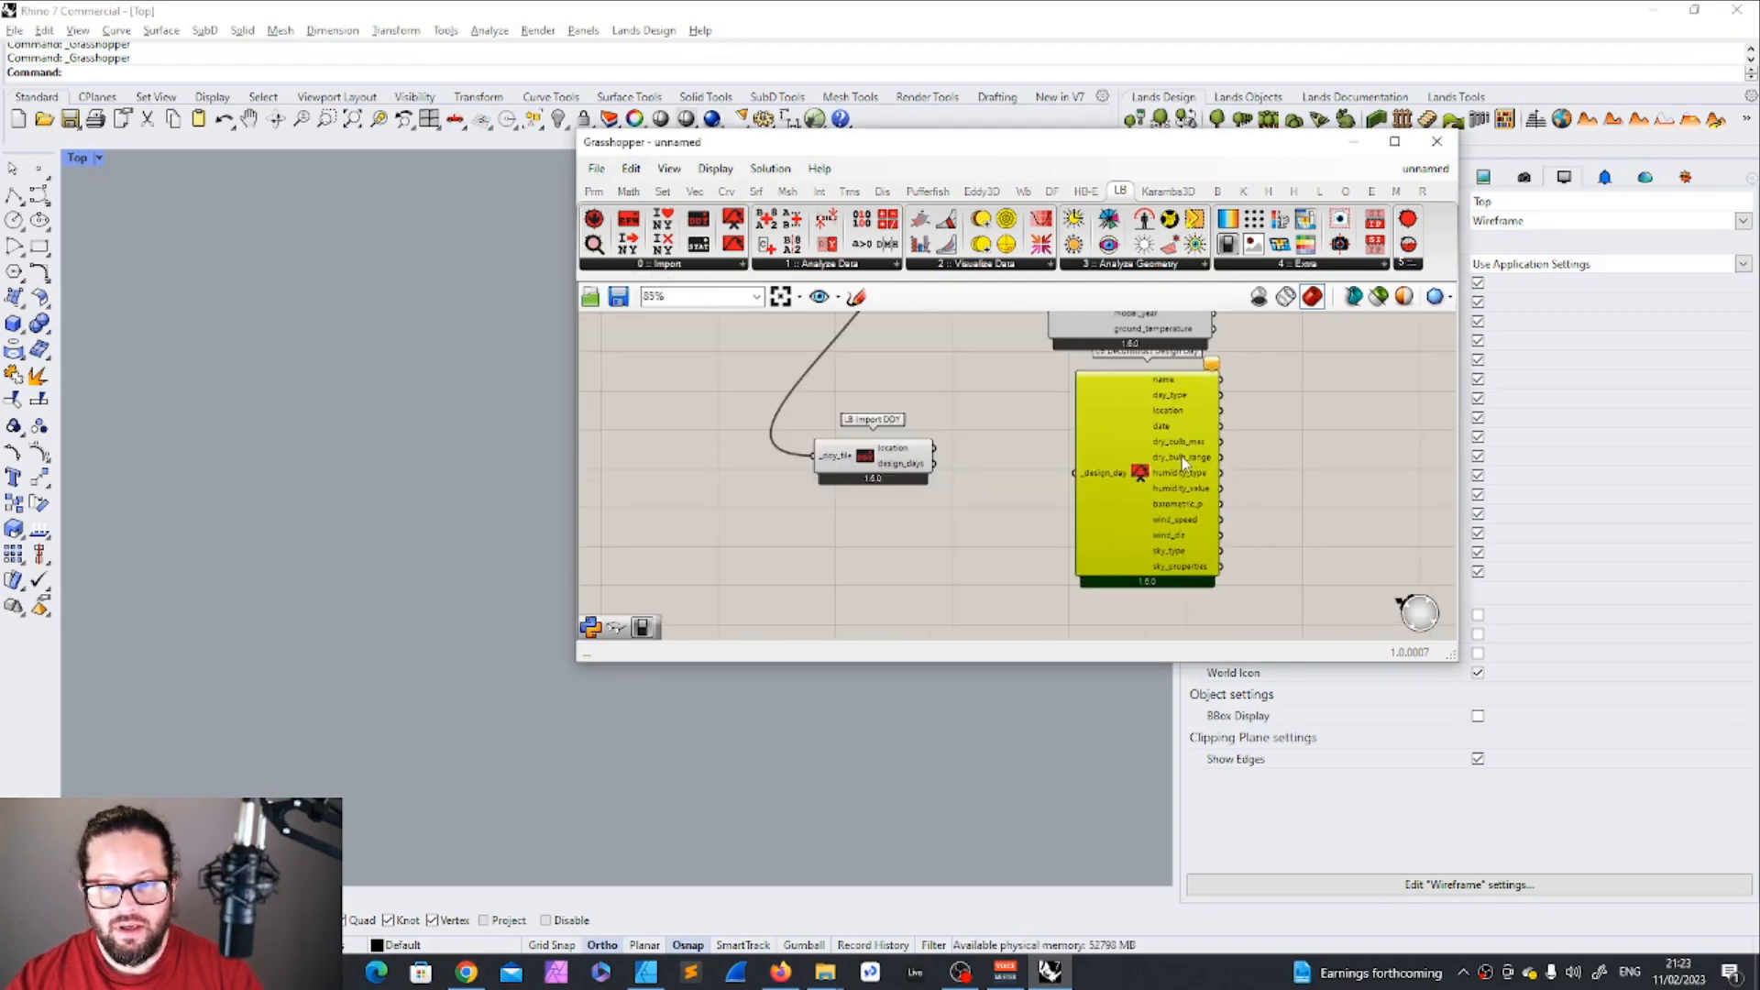
scroll(1027, 473, up, 3)
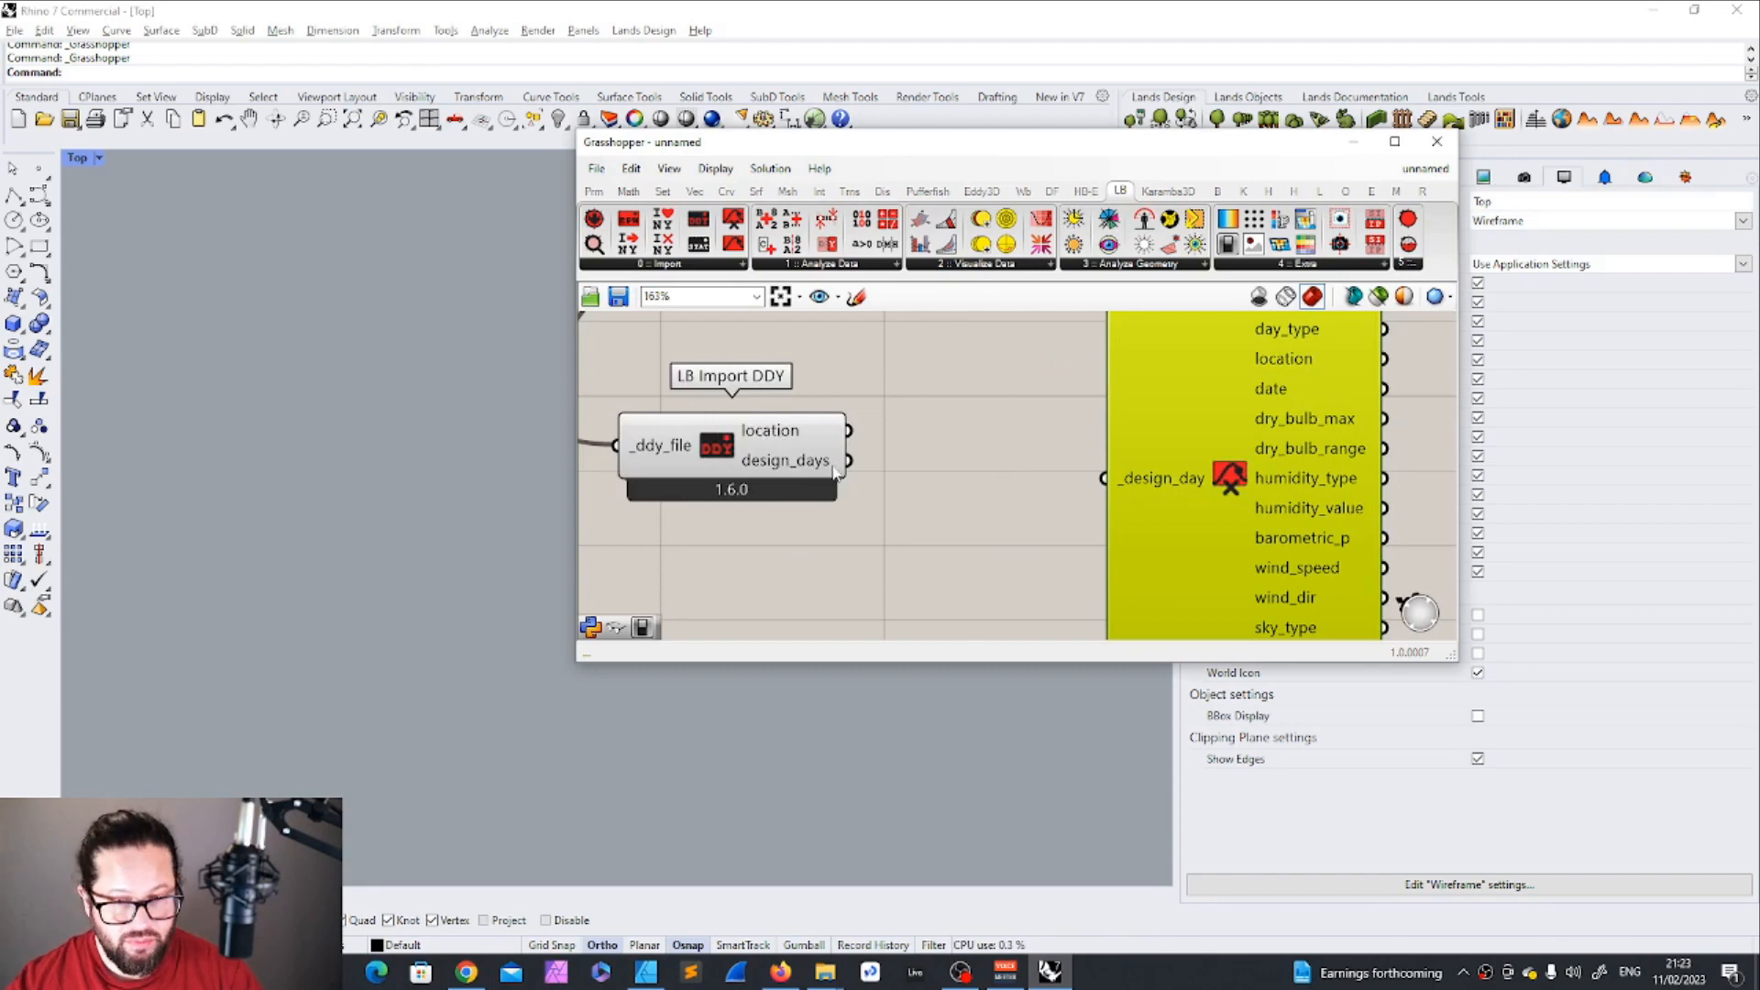
drag(850, 460, 1104, 477)
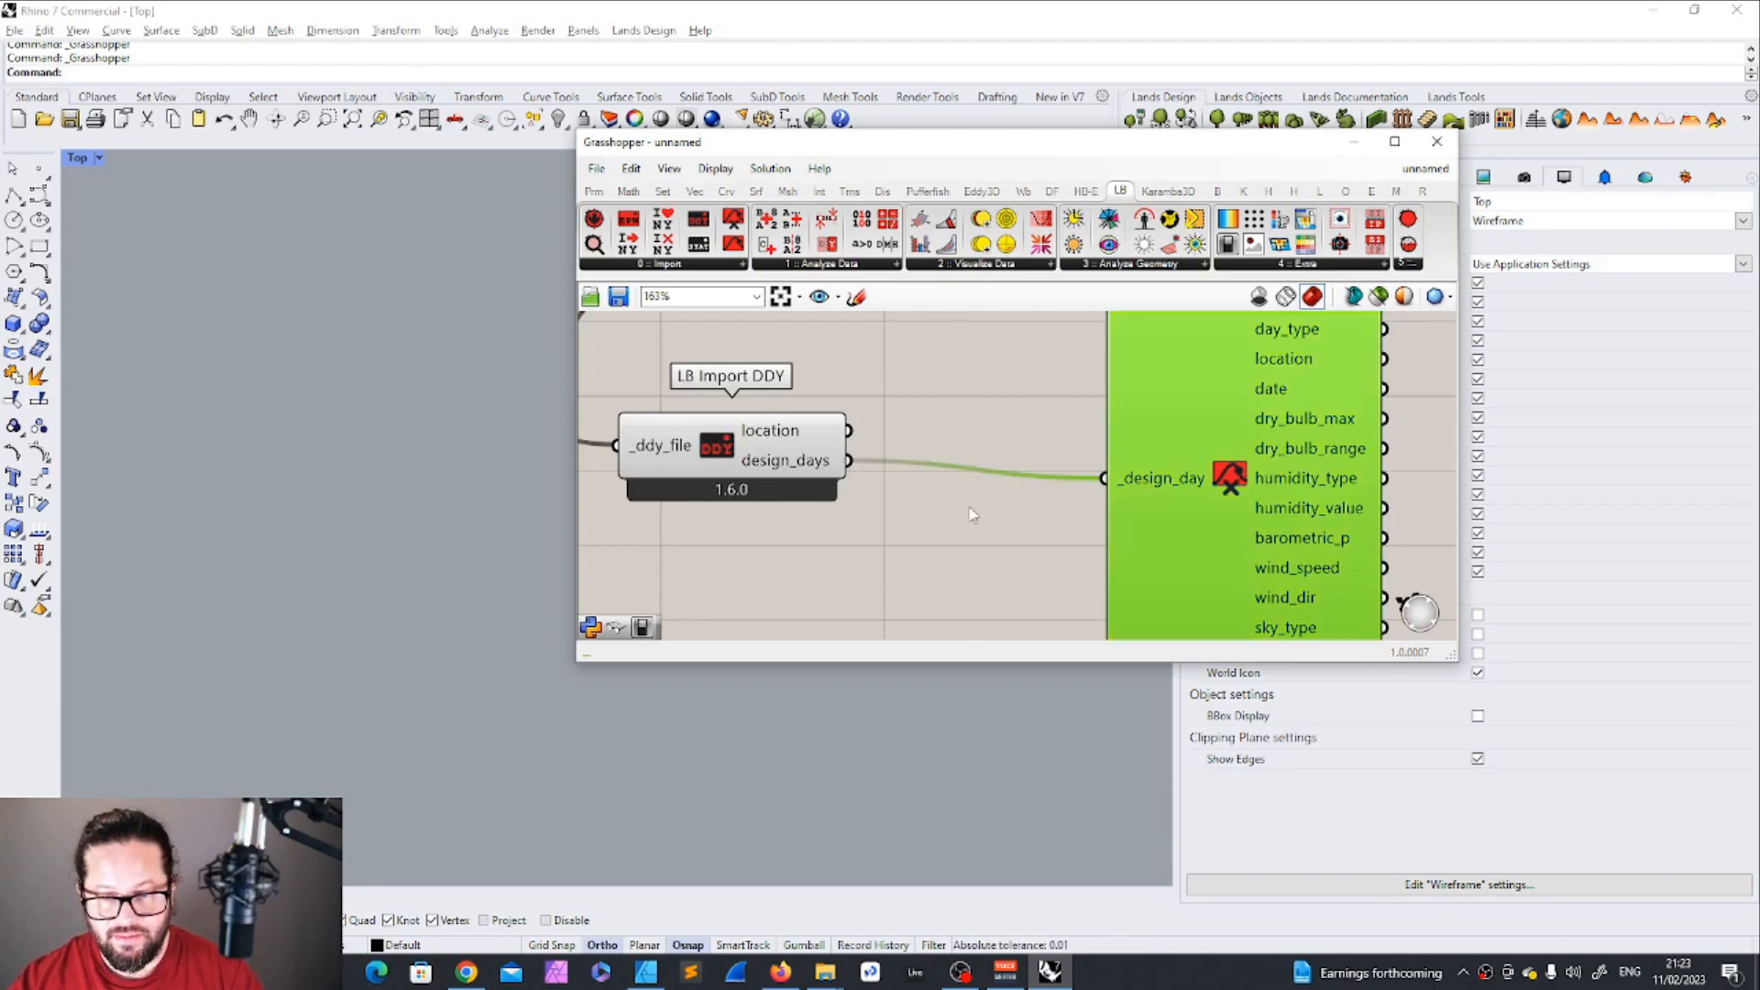
Add a Human Item Selector fed by the design_days output and move LB Deconstruct Design Day aside to make room for it.
scroll(1032, 359, down, 1)
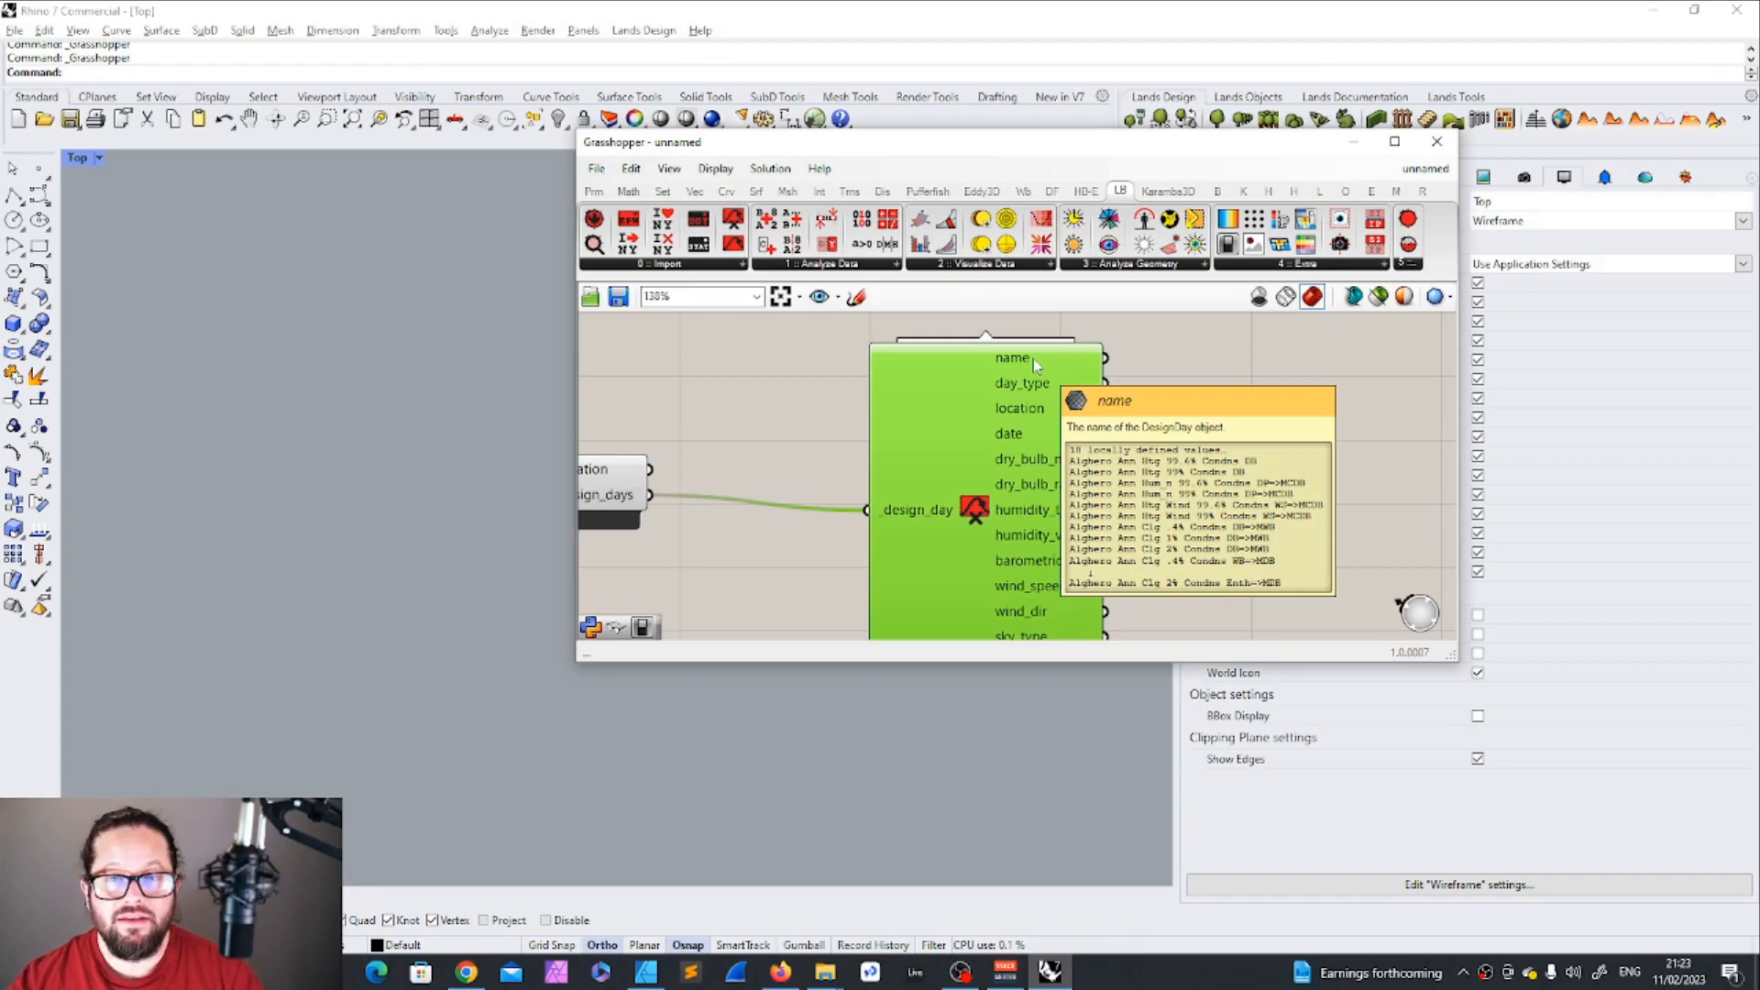
scroll(1032, 359, down, 4)
drag(761, 435, 735, 435)
scroll(734, 435, up, 3)
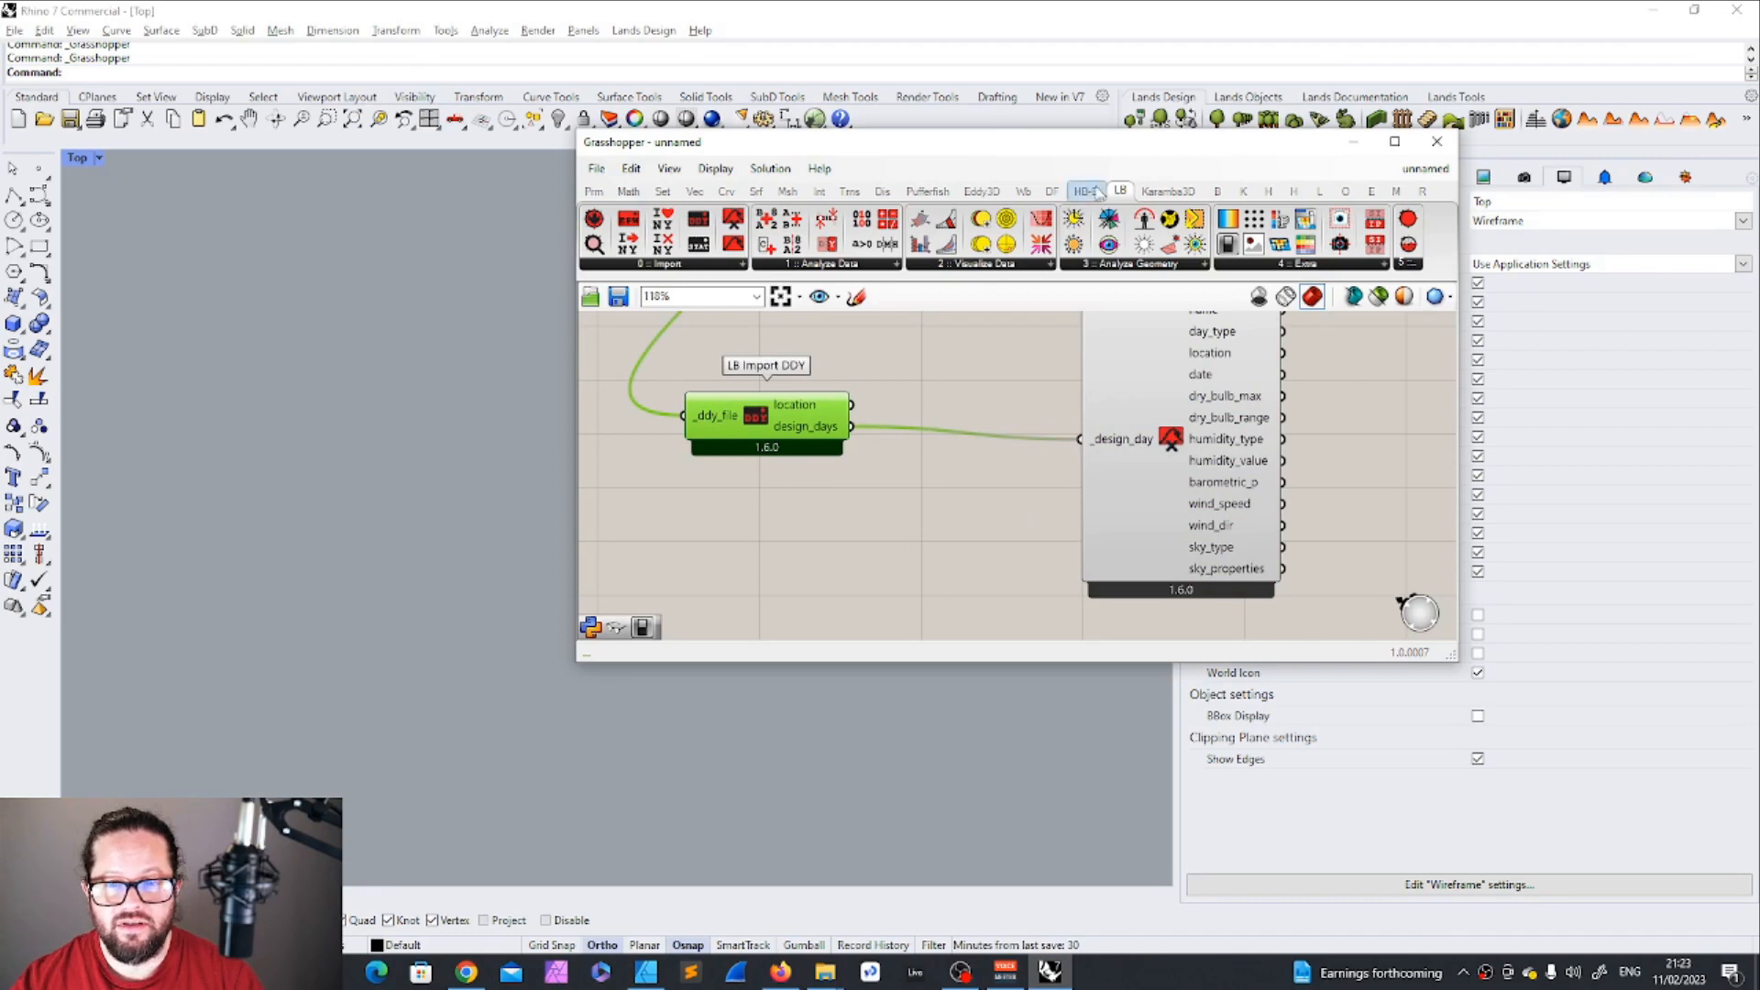
click(1394, 141)
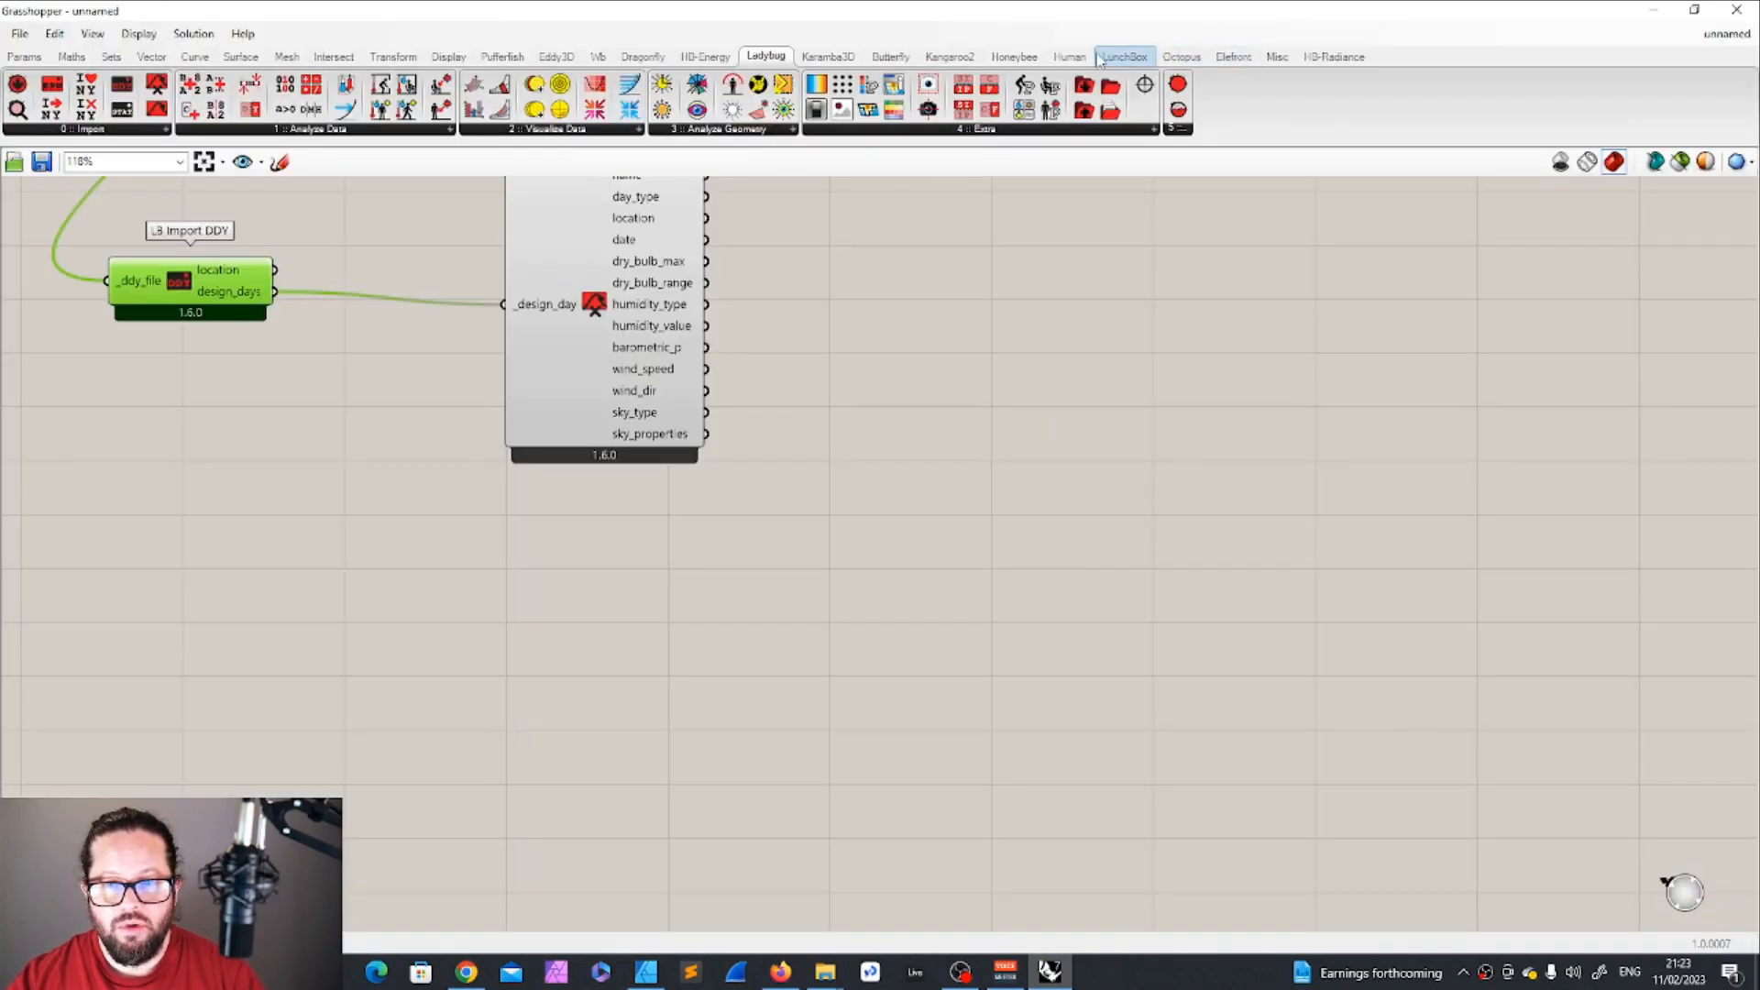
click(1069, 56)
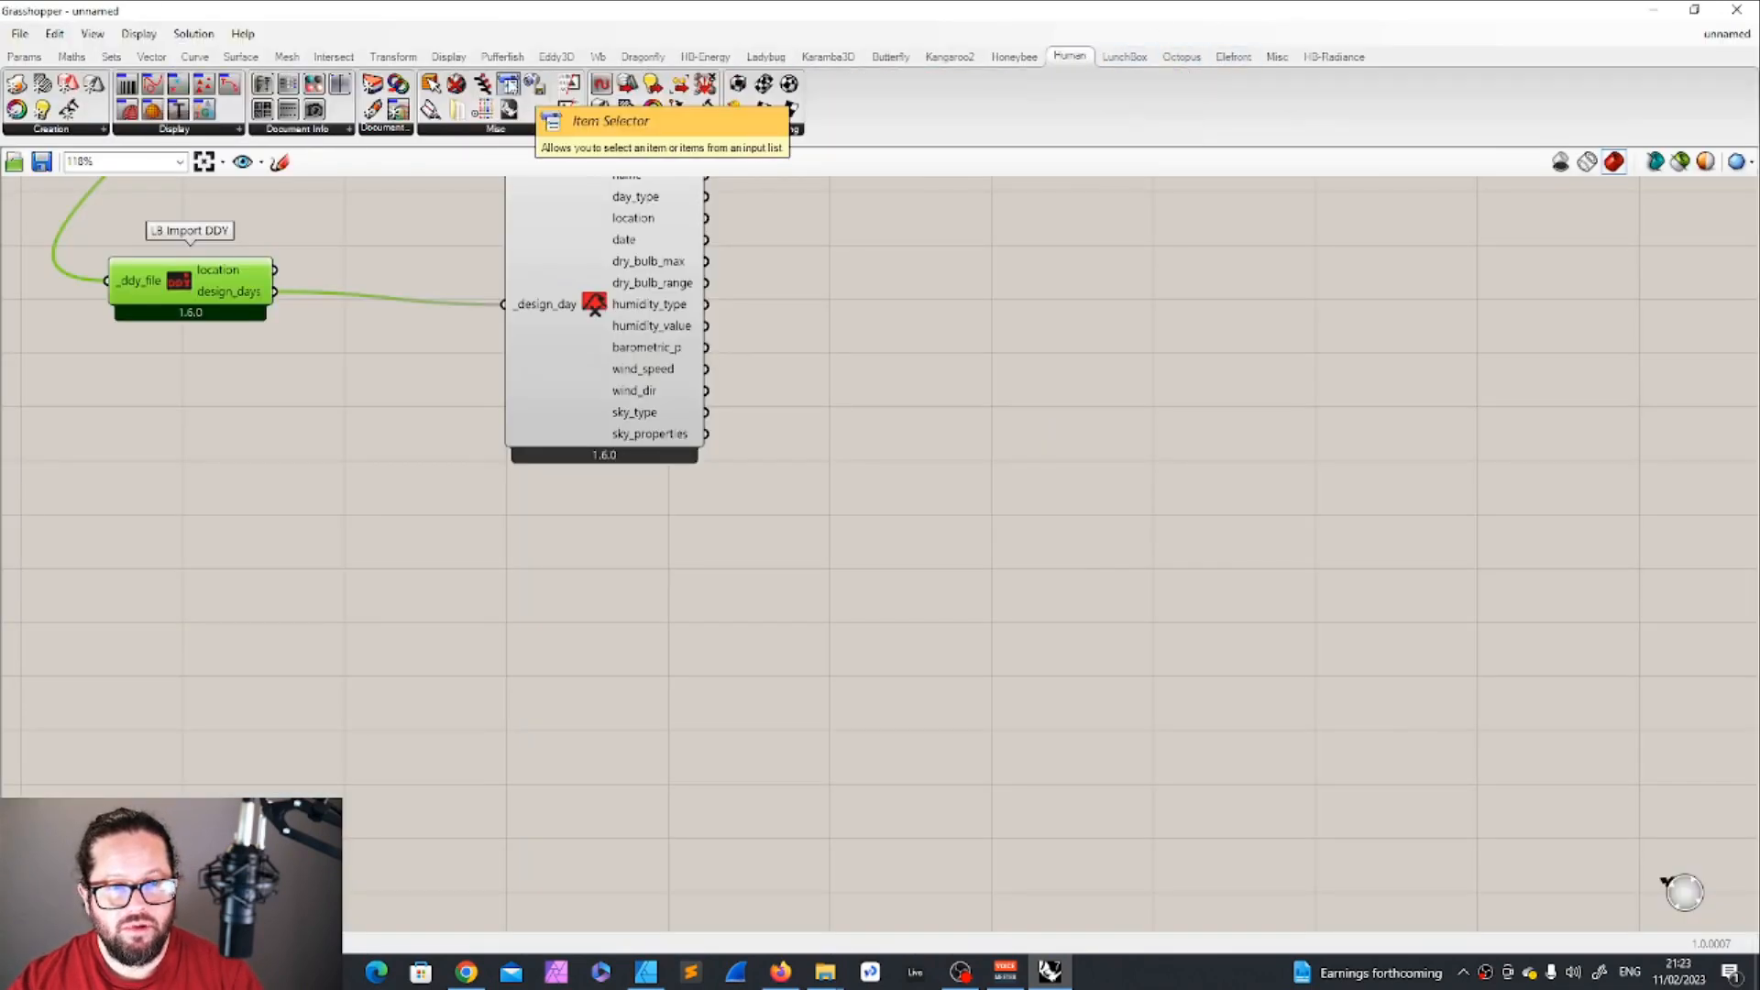
click(510, 85)
click(333, 431)
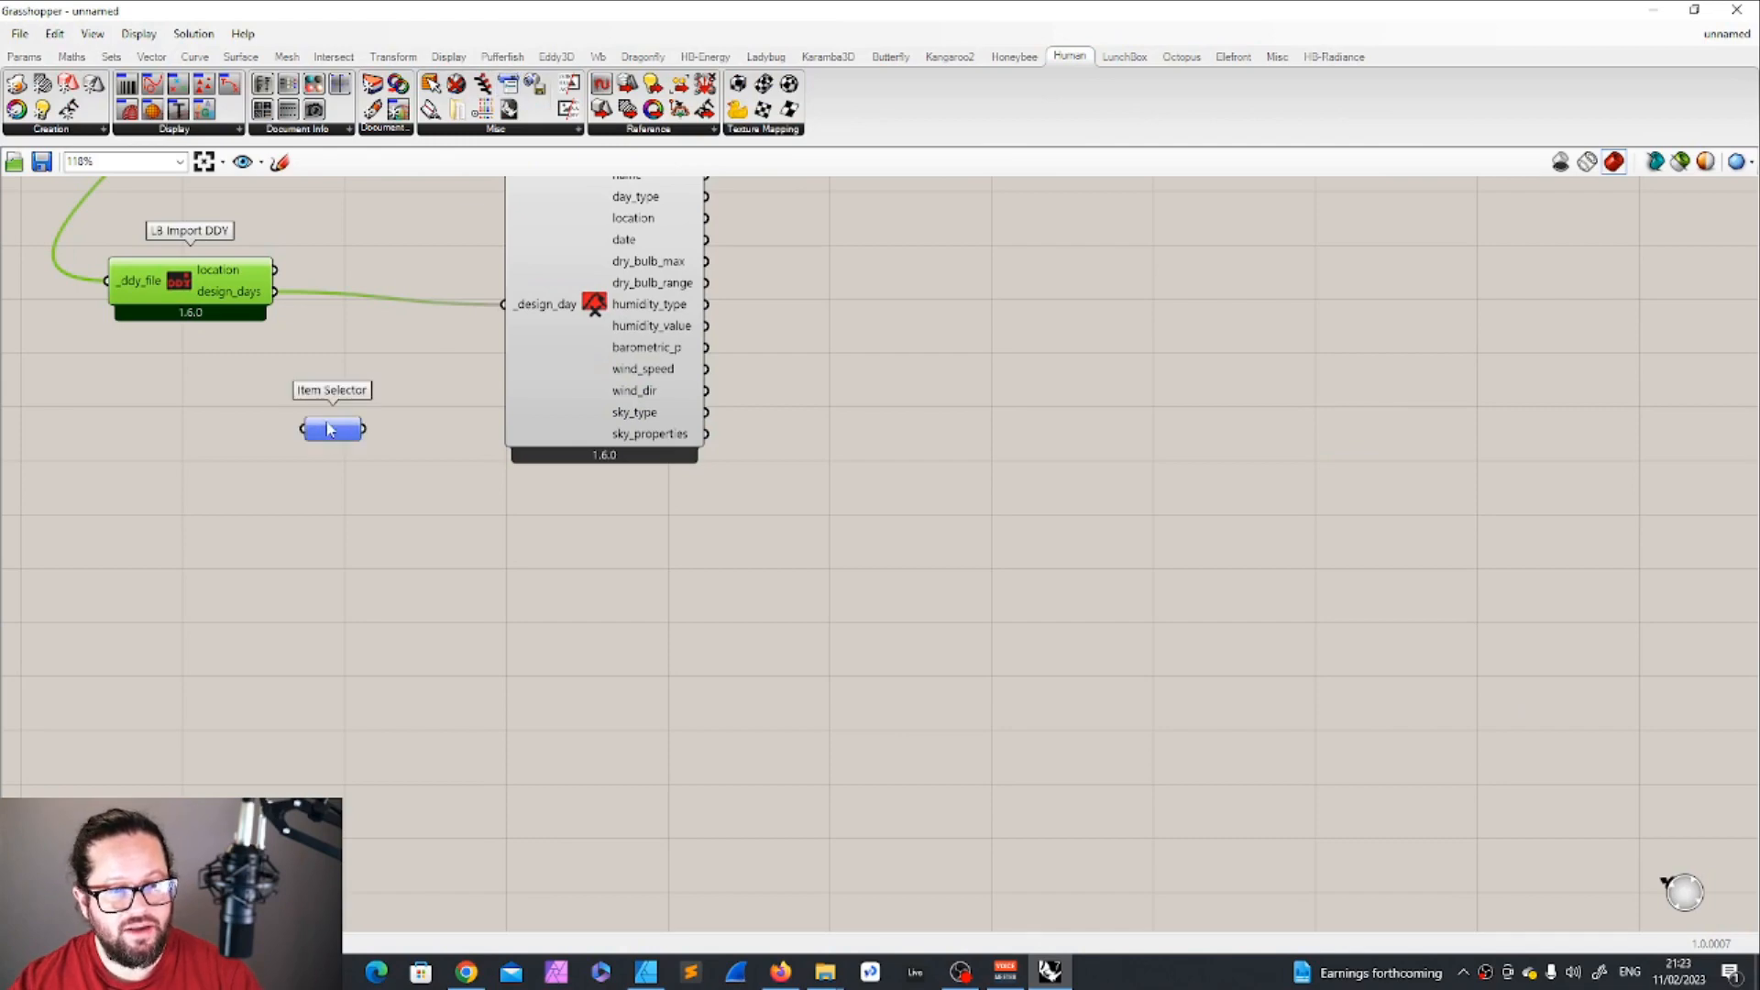
drag(330, 428, 344, 418)
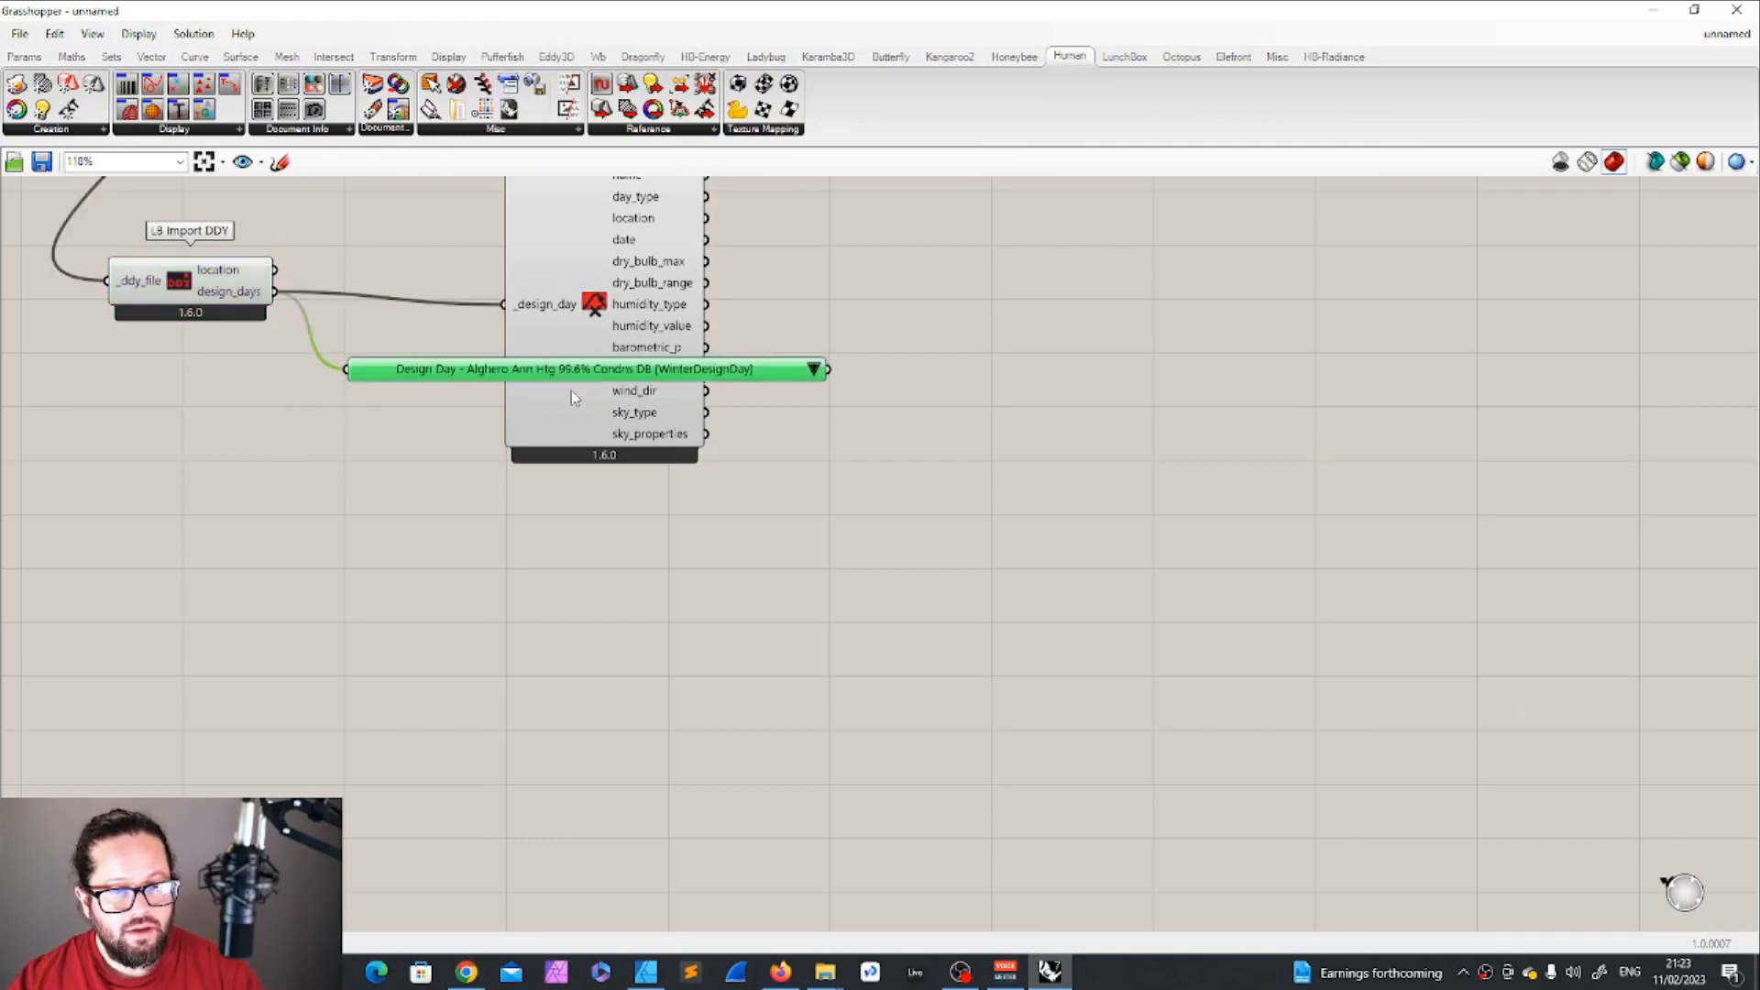
scroll(560, 550, down, 2)
drag(589, 322, 953, 315)
scroll(729, 419, up, 3)
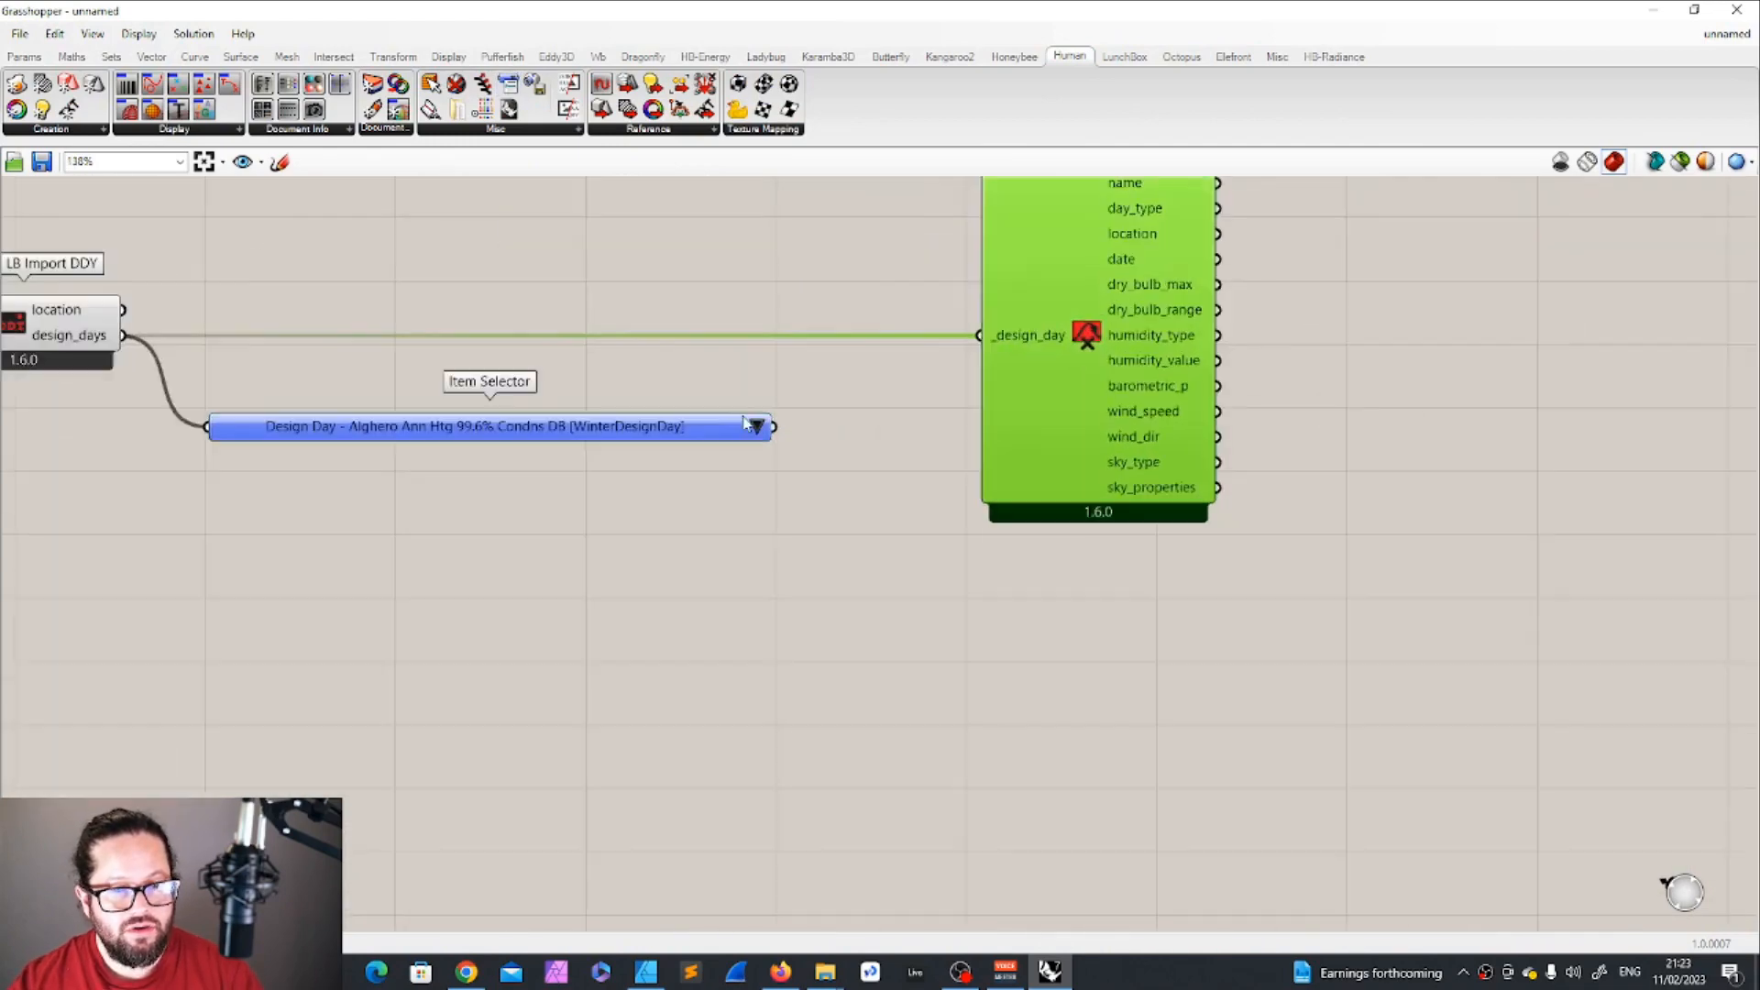
Choose the Alghero Ann Clg .4% Condns DB=>MWB [SummerDesignDay] item and wire the Item Selector into LB Deconstruct Design Day's _design_day input.
click(757, 428)
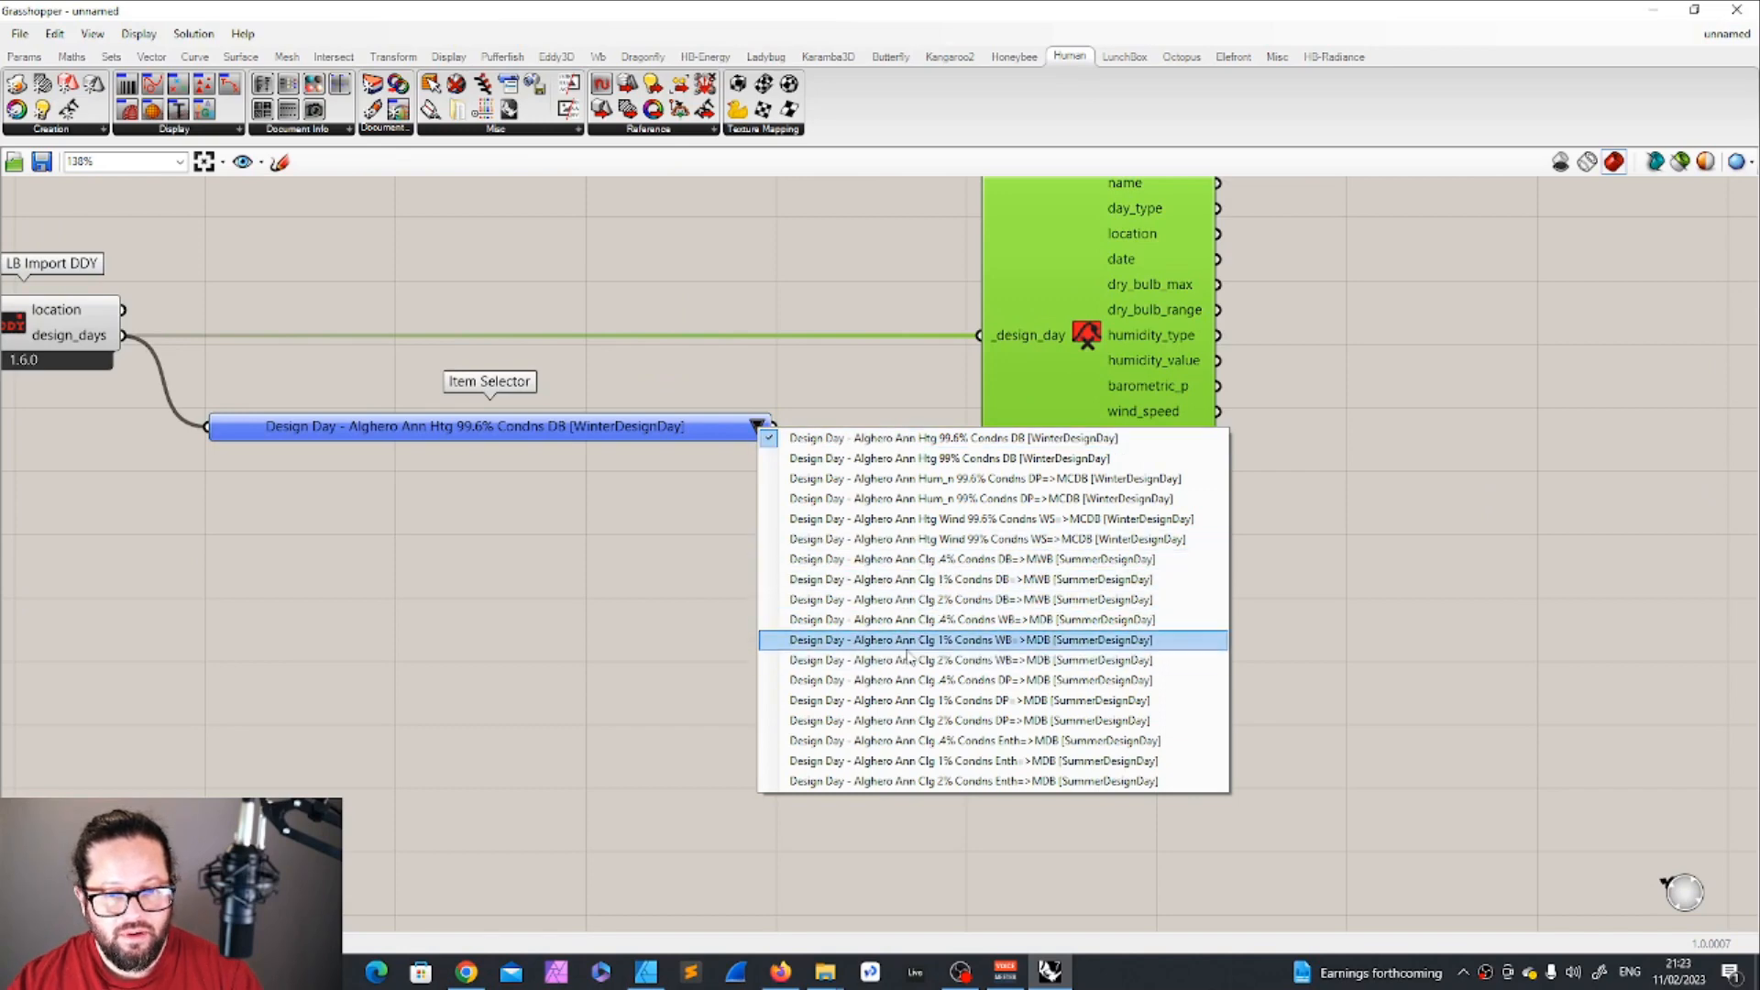
click(880, 559)
scroll(758, 582, down, 3)
scroll(789, 550, up, 2)
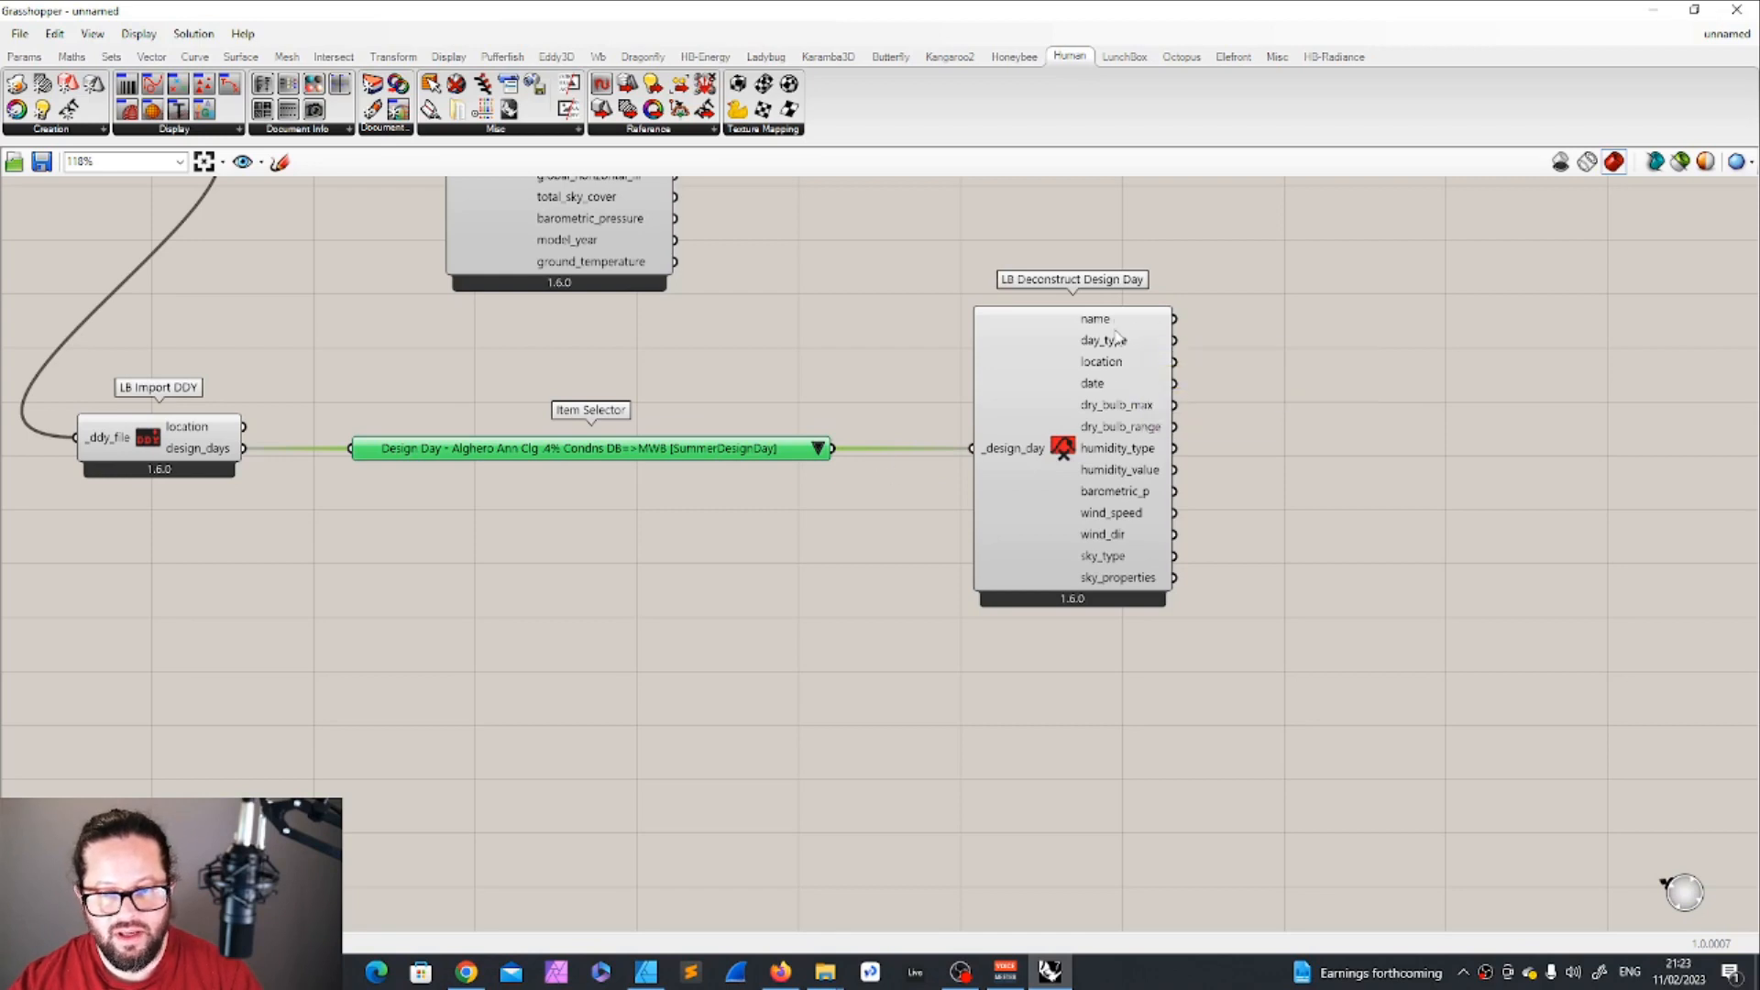
mouse_move(1111, 370)
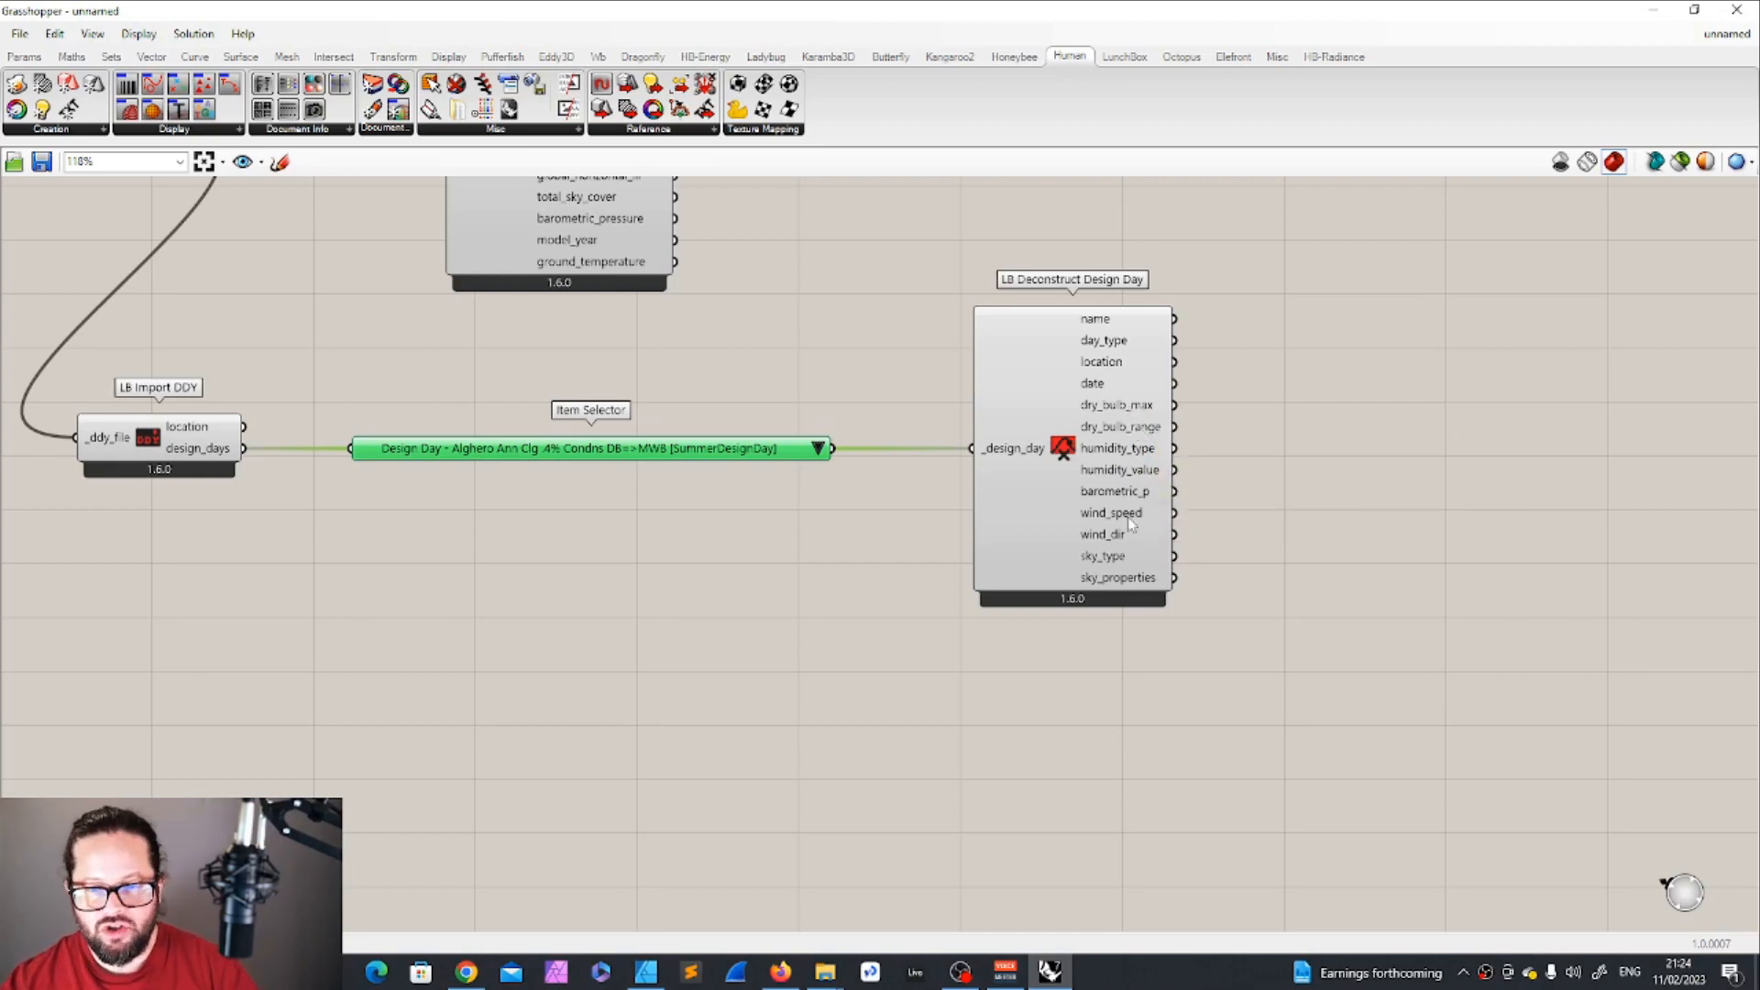
mouse_move(1124, 506)
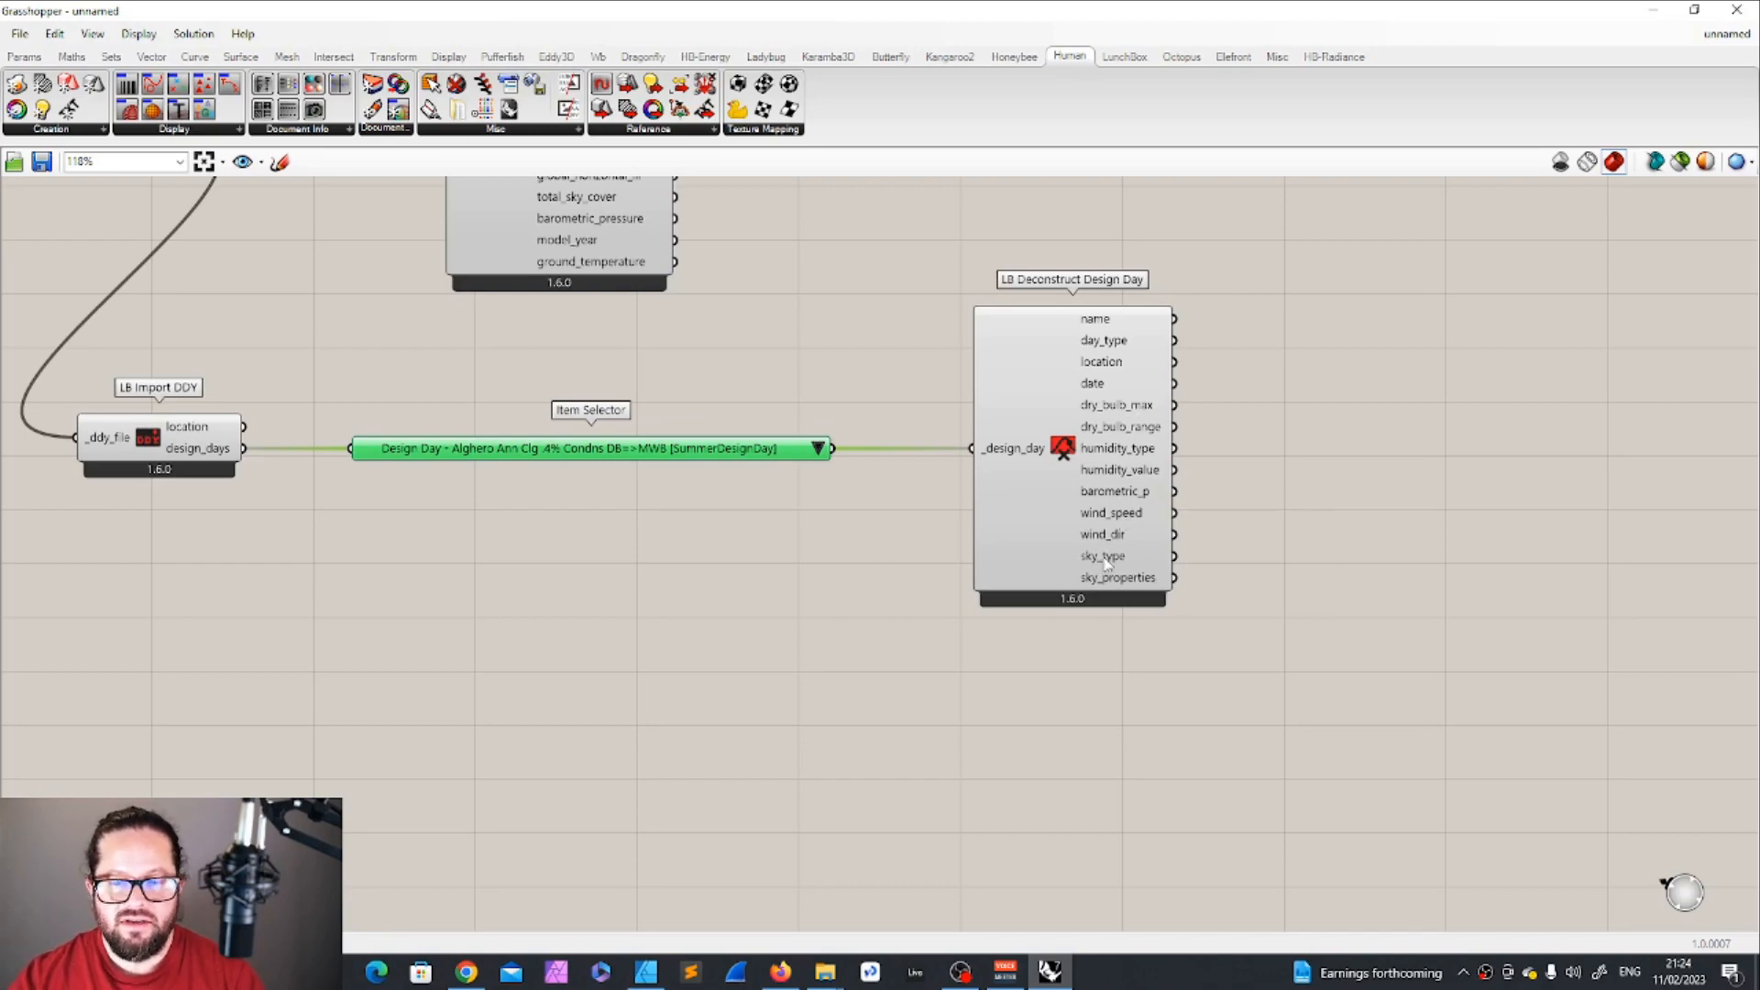
Place an LB Import Design Day component below the Item Selector.
click(780, 448)
scroll(871, 495, down, 4)
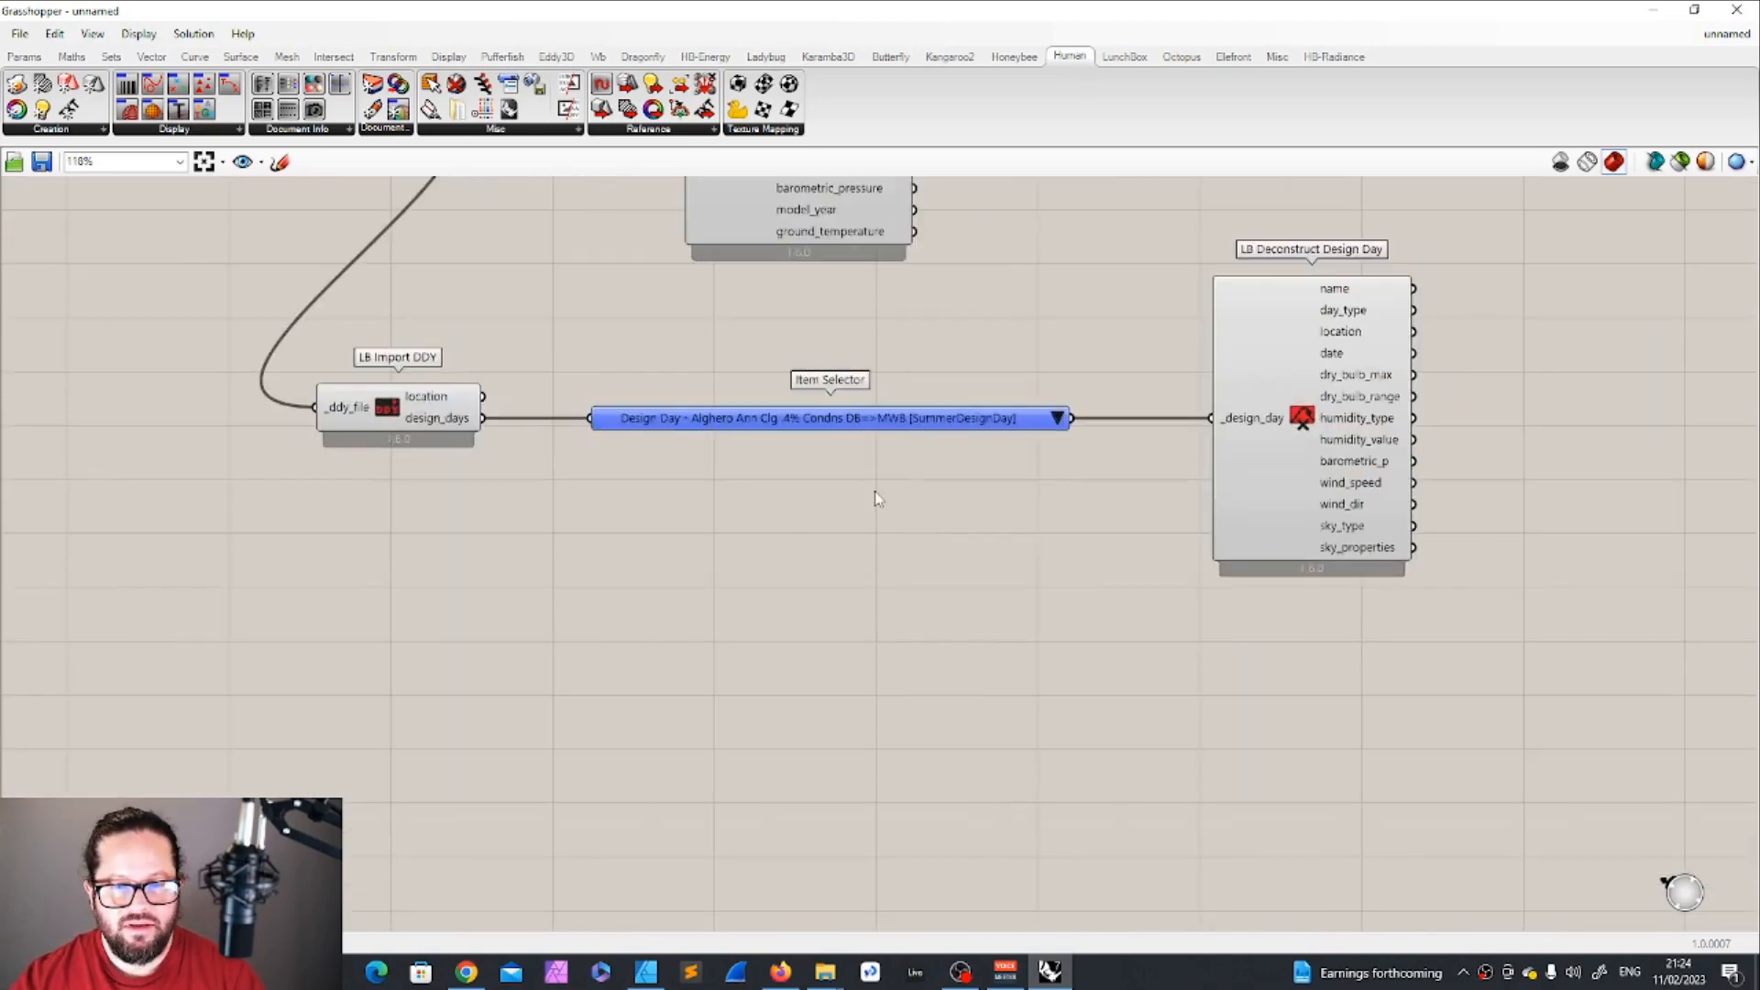
scroll(688, 463, up, 4)
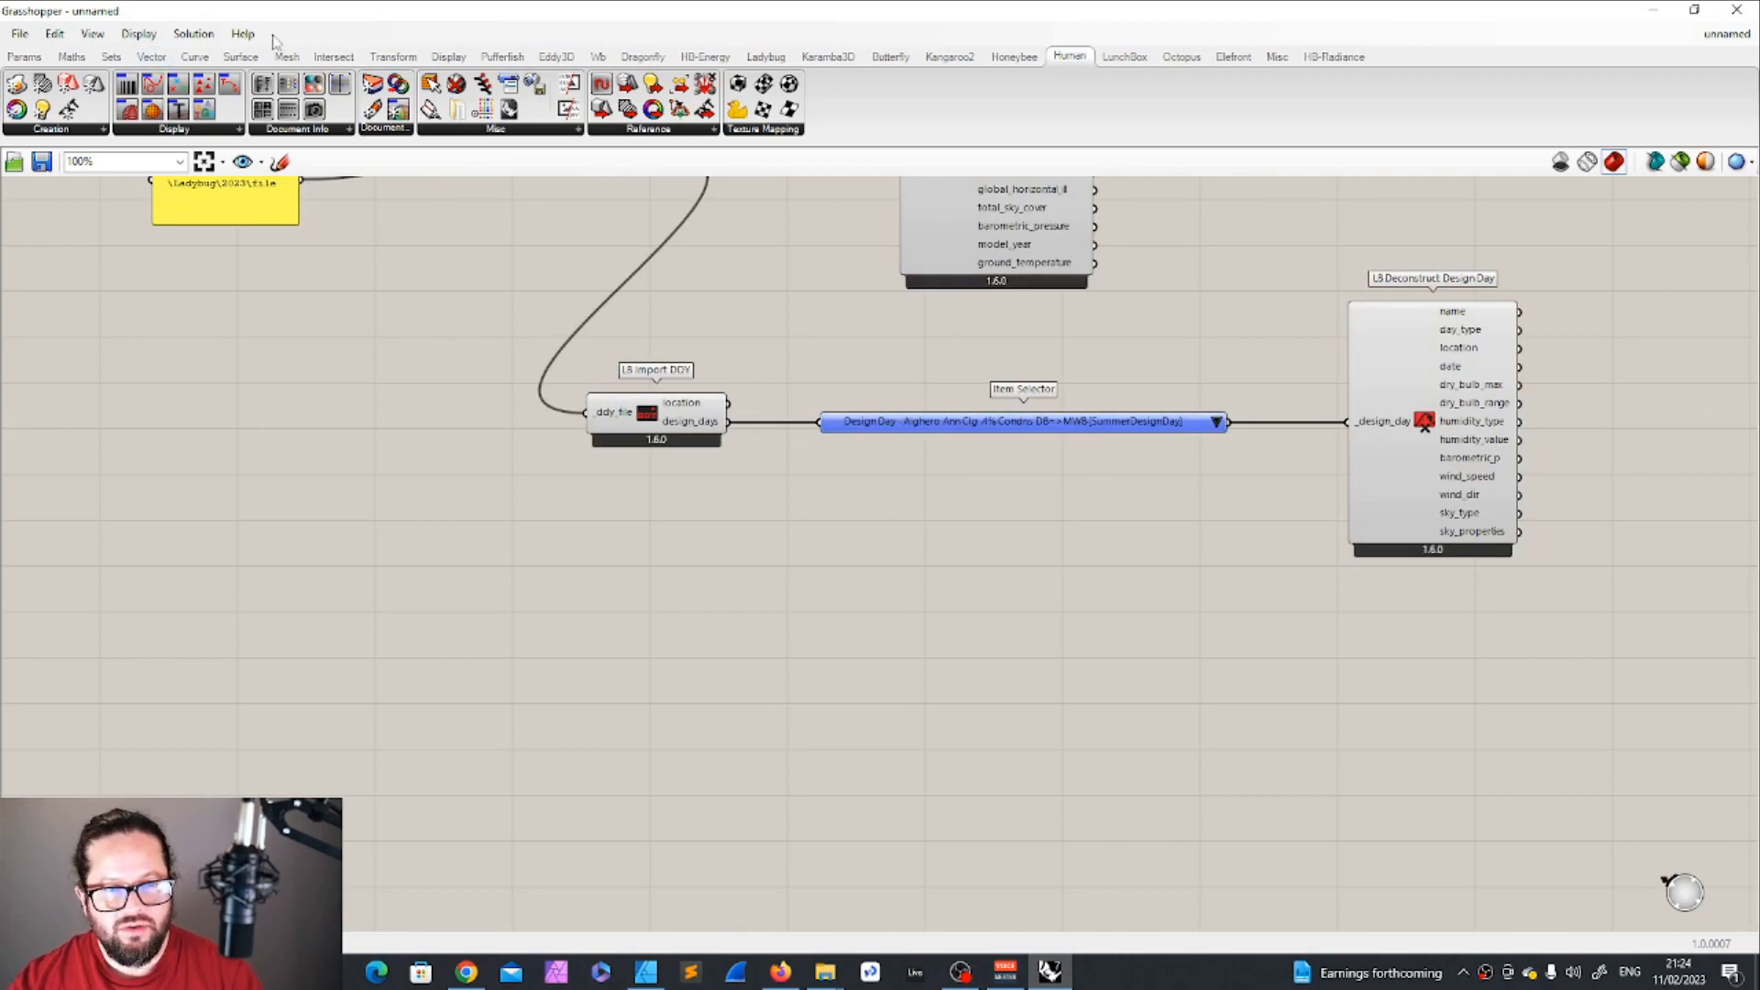
click(766, 56)
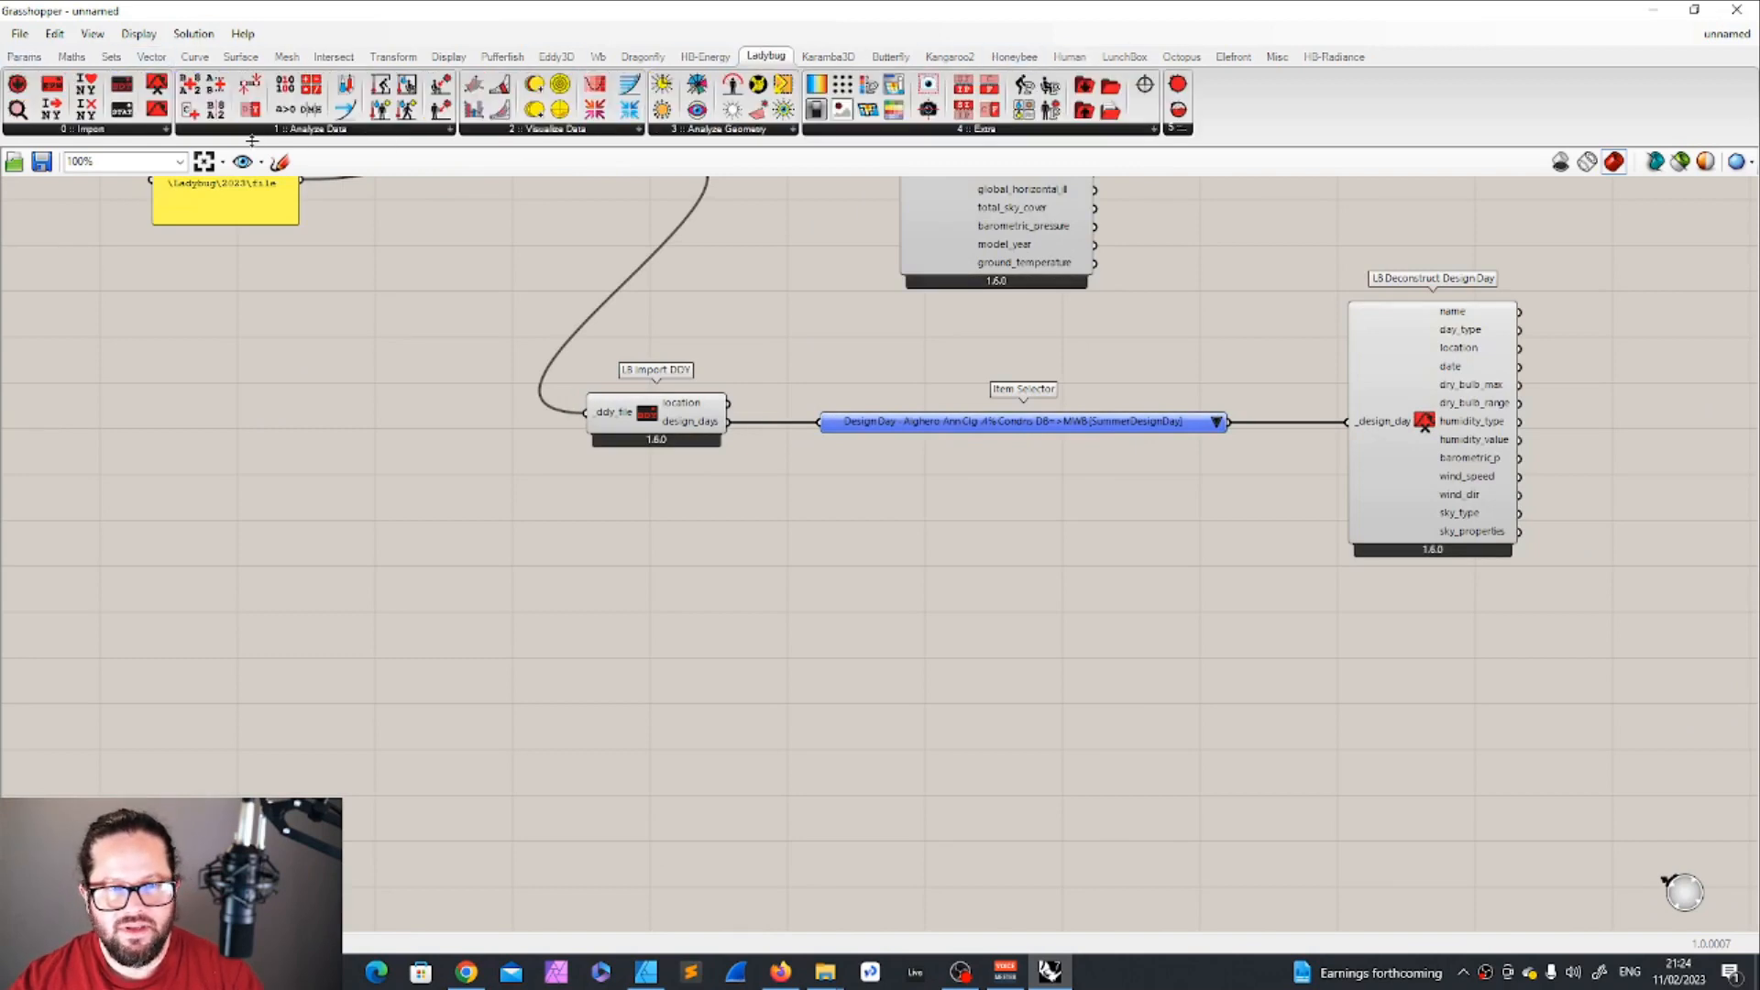
click(123, 128)
drag(73, 414, 1060, 609)
Tidy the design day components and wire the design_days output of LB Import DDY into LB Import Design Day's _design_day input.
drag(1417, 369, 1366, 369)
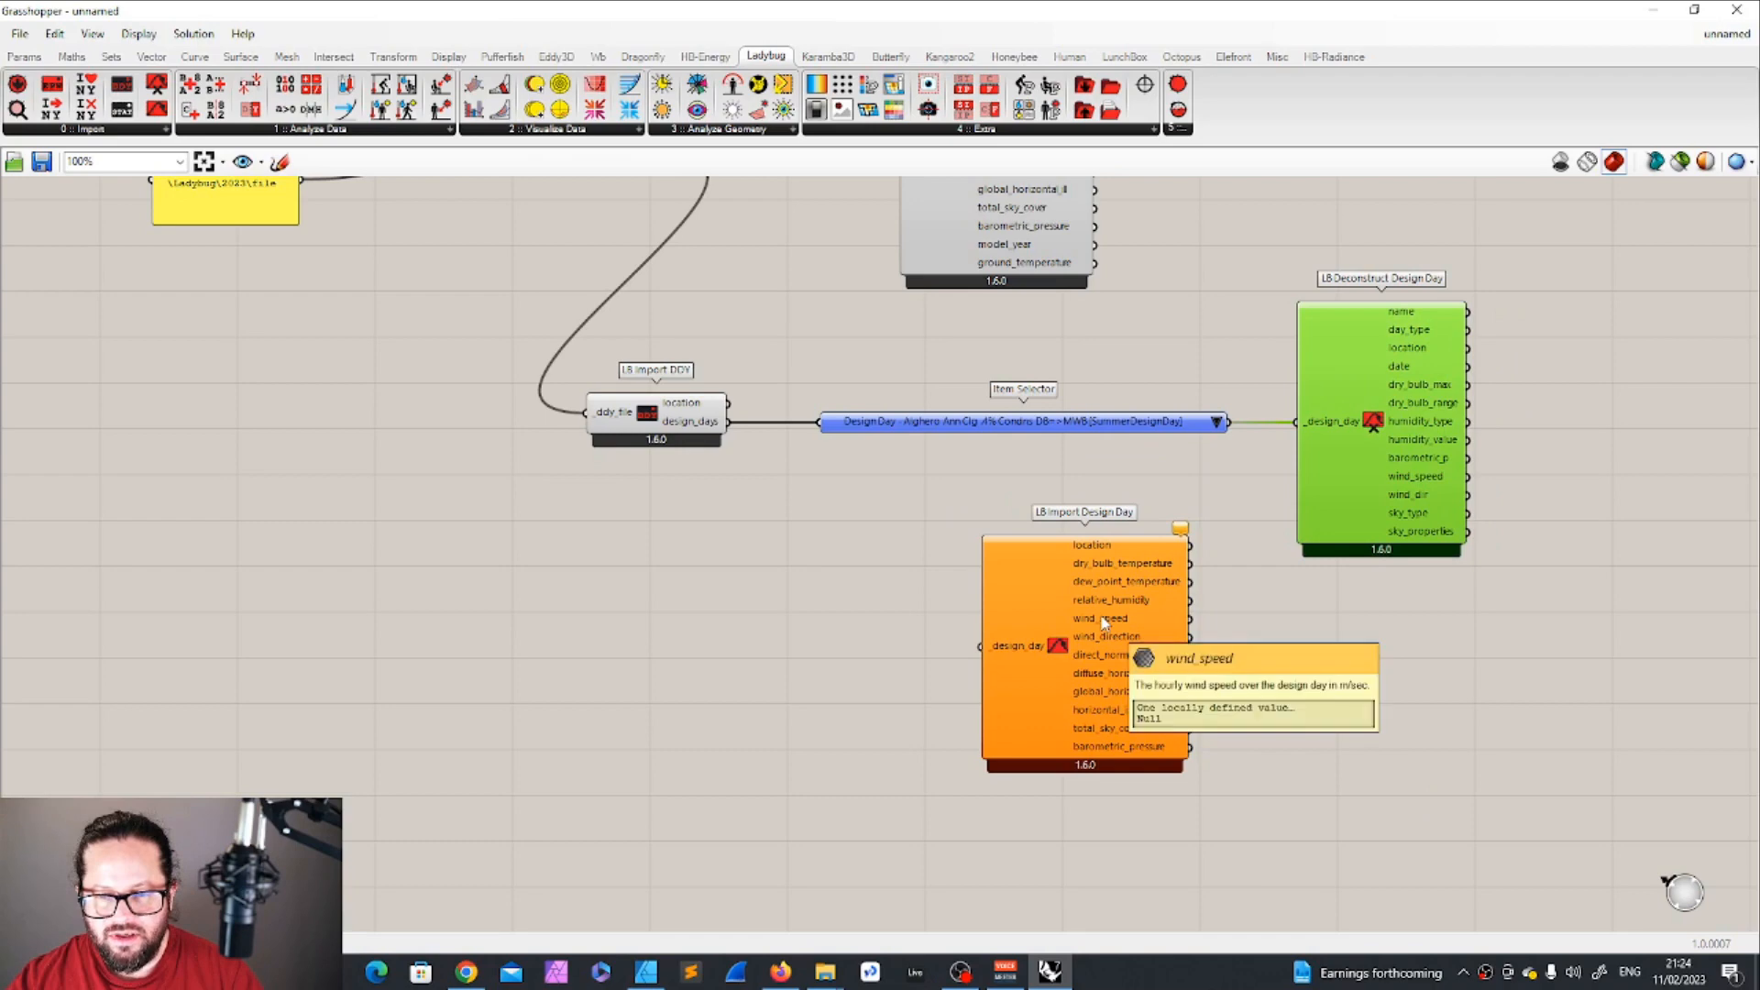
drag(908, 421, 868, 358)
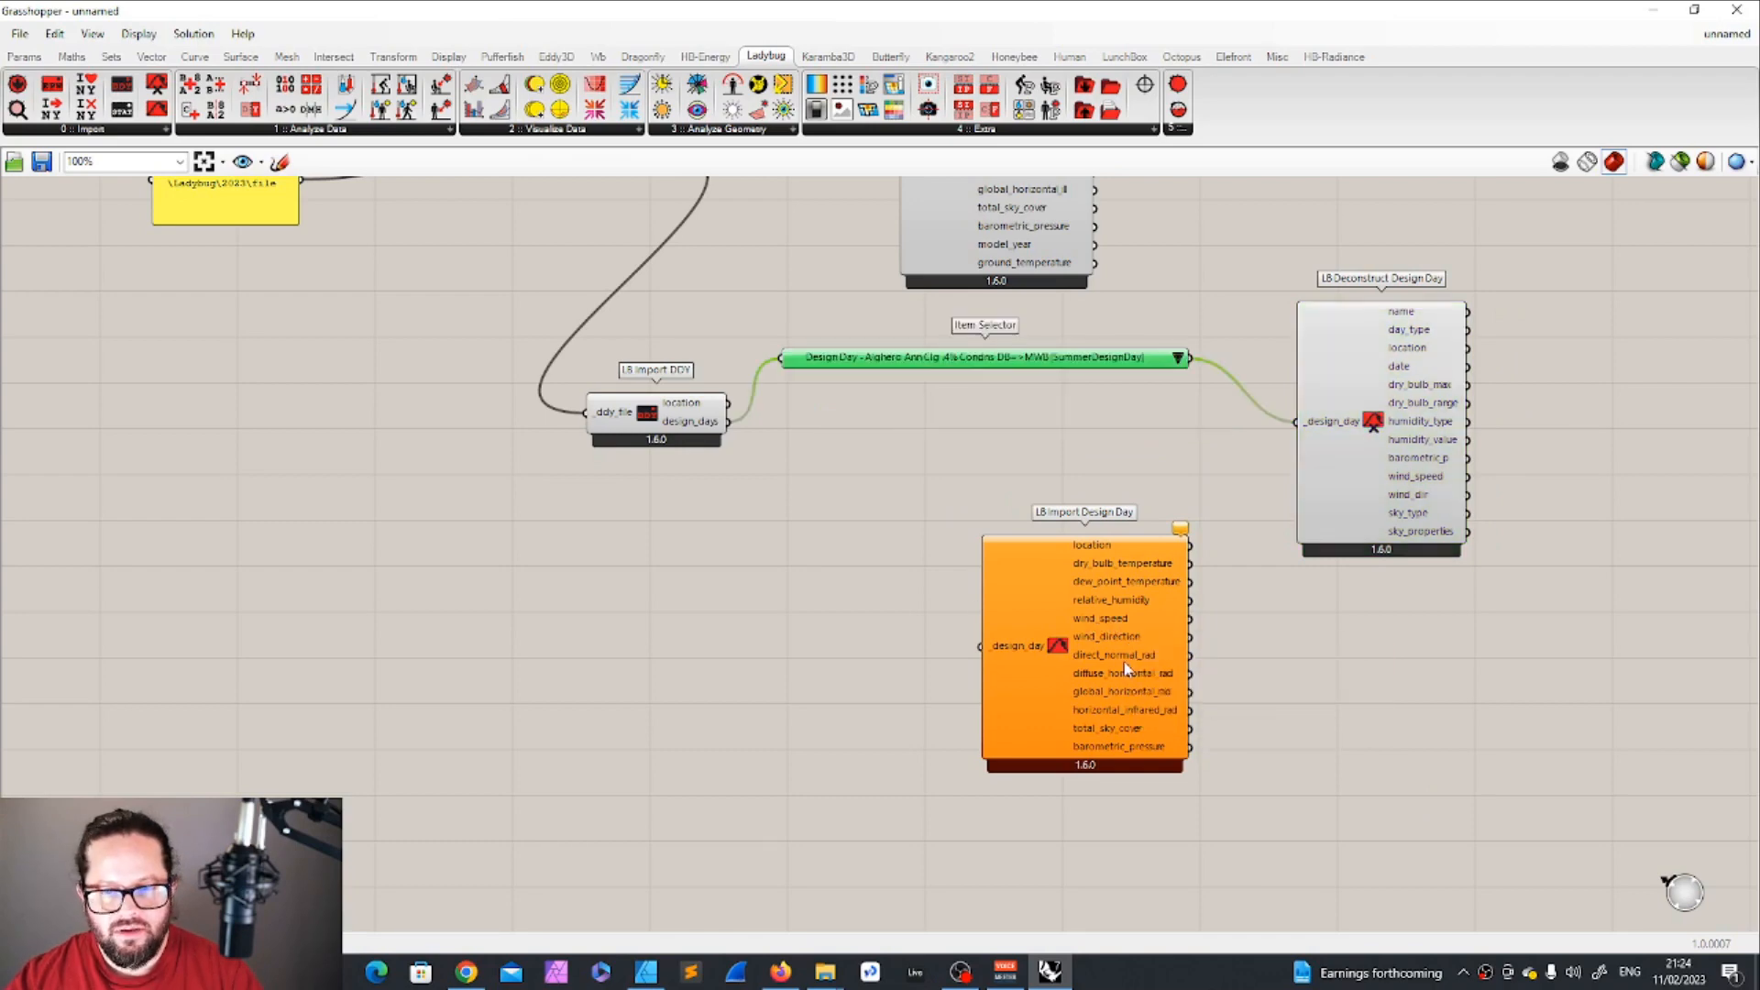
drag(1127, 671, 1042, 687)
drag(727, 422, 895, 668)
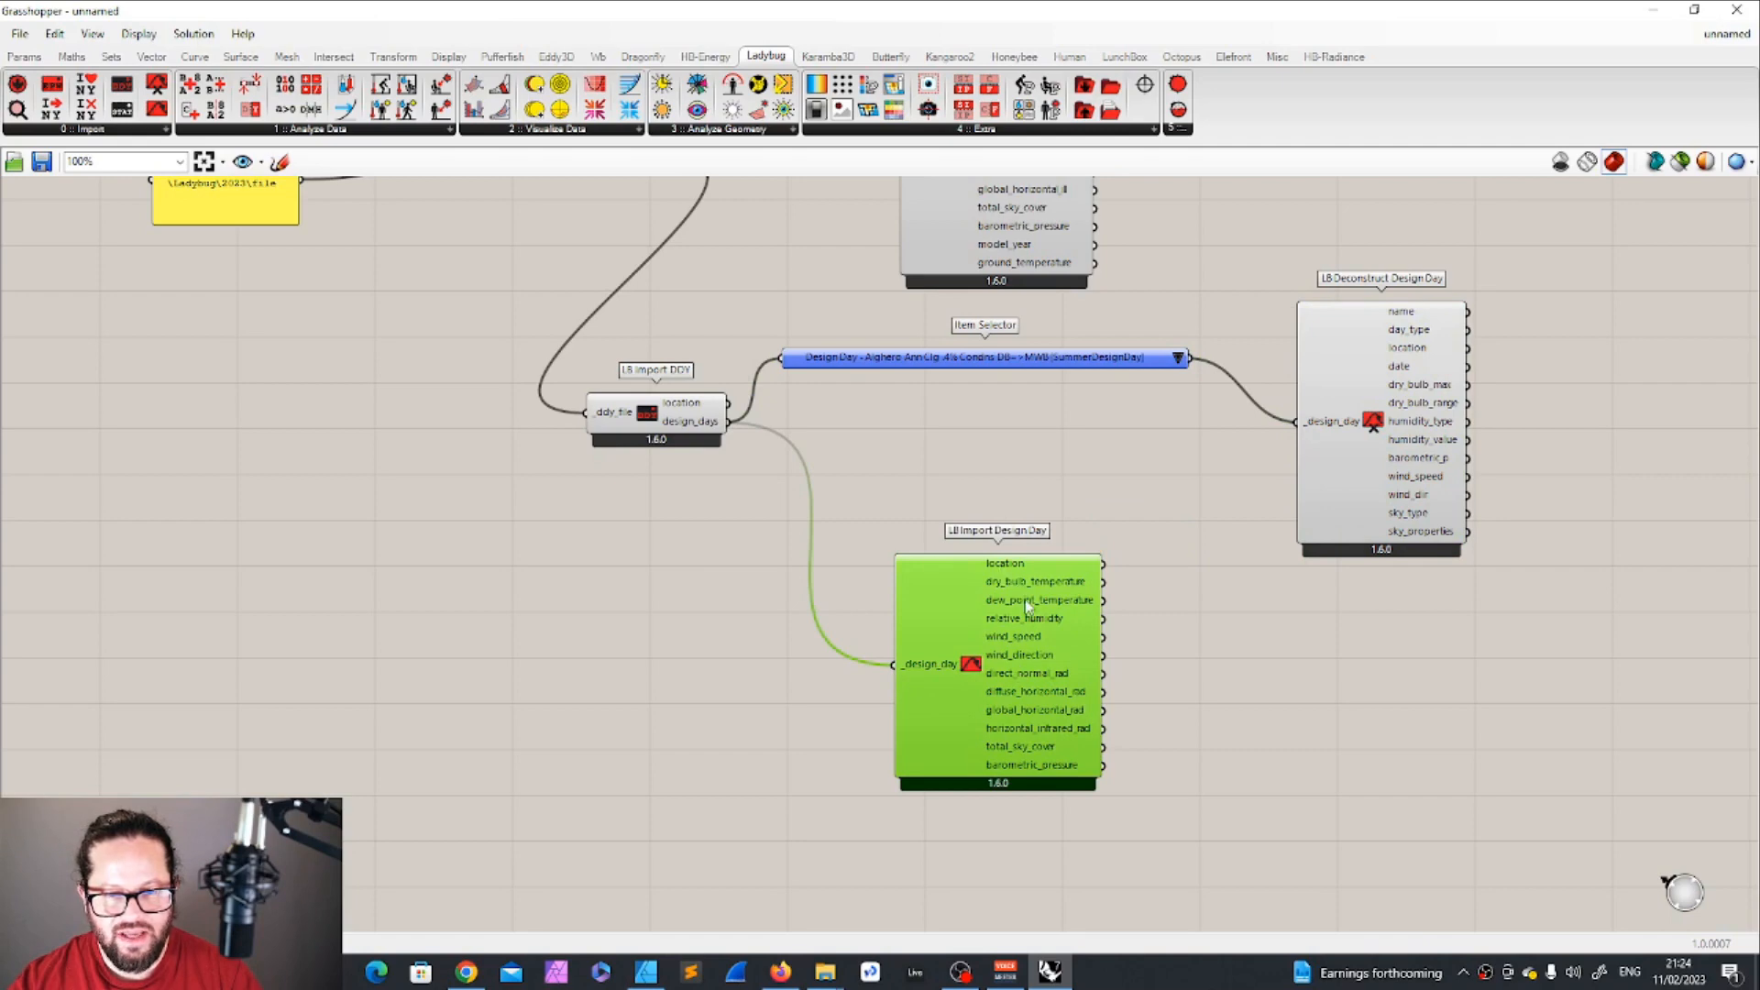
Add an LB Hourly Plot component and wire the dry_bulb_temperature output of LB Import Design Day into its _data input.
scroll(862, 492, down, 3)
scroll(861, 492, down, 4)
scroll(910, 366, up, 6)
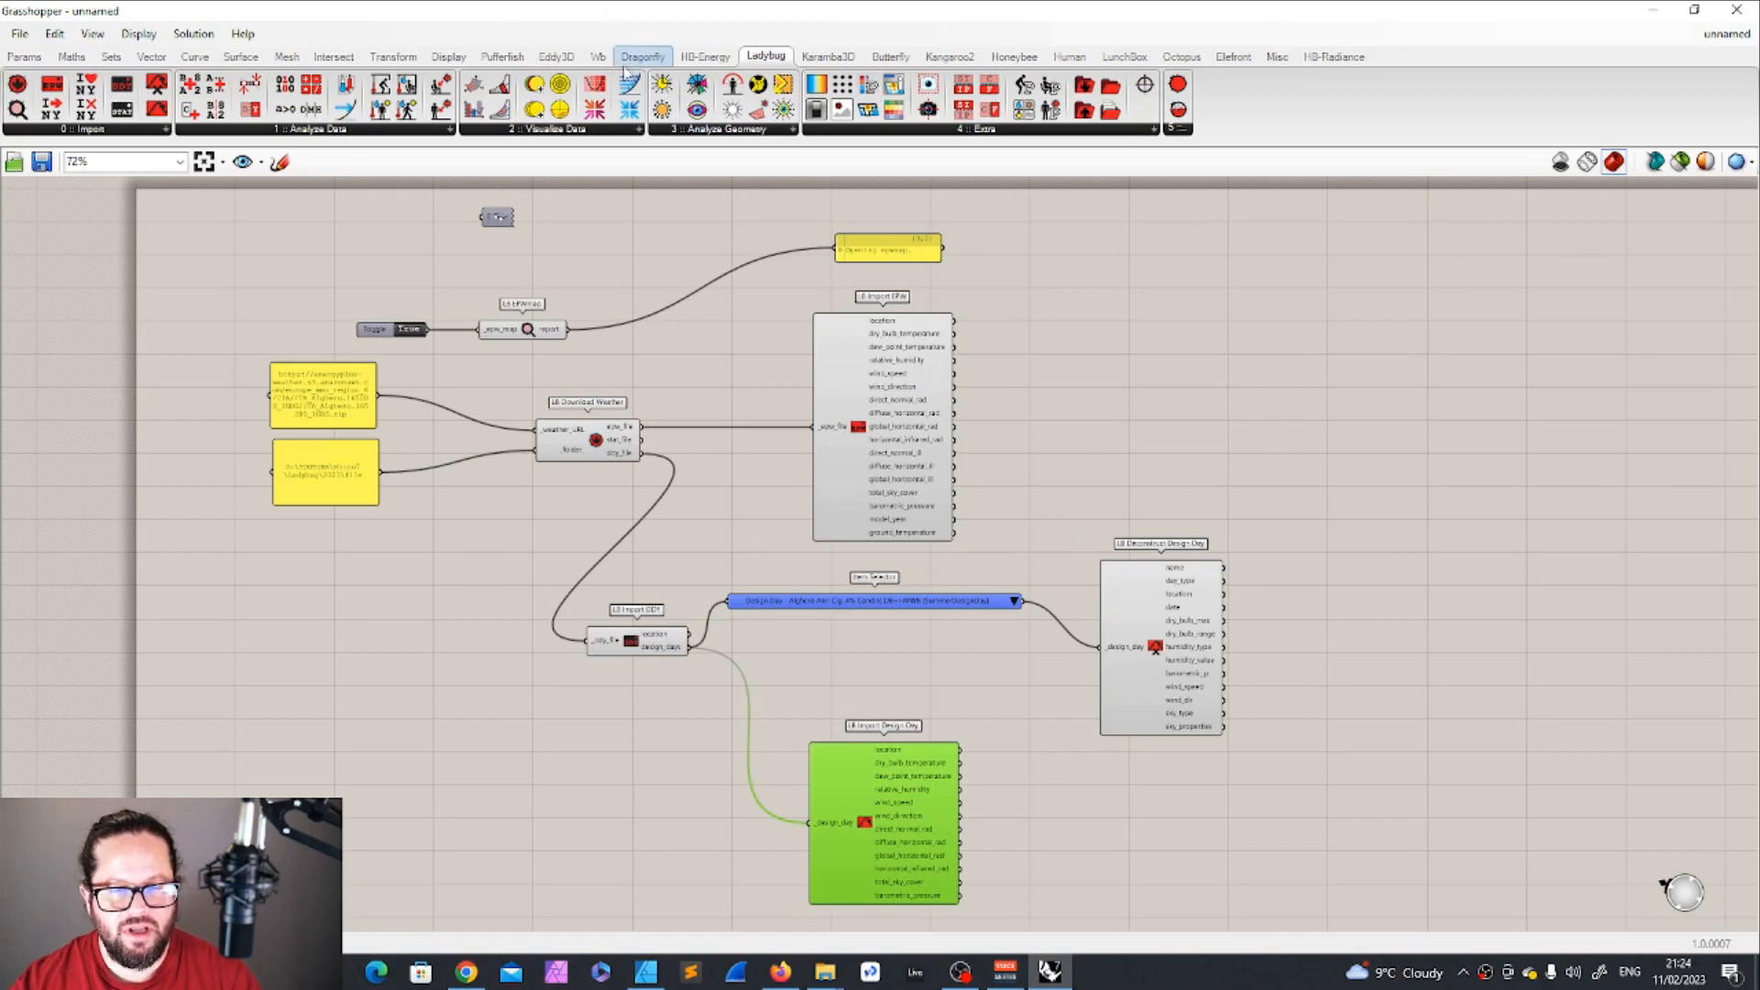
drag(463, 87, 1442, 802)
scroll(1288, 642, down, 4)
scroll(1320, 733, up, 7)
drag(1318, 477, 1047, 533)
scroll(862, 524, down, 1)
drag(1048, 523, 1048, 524)
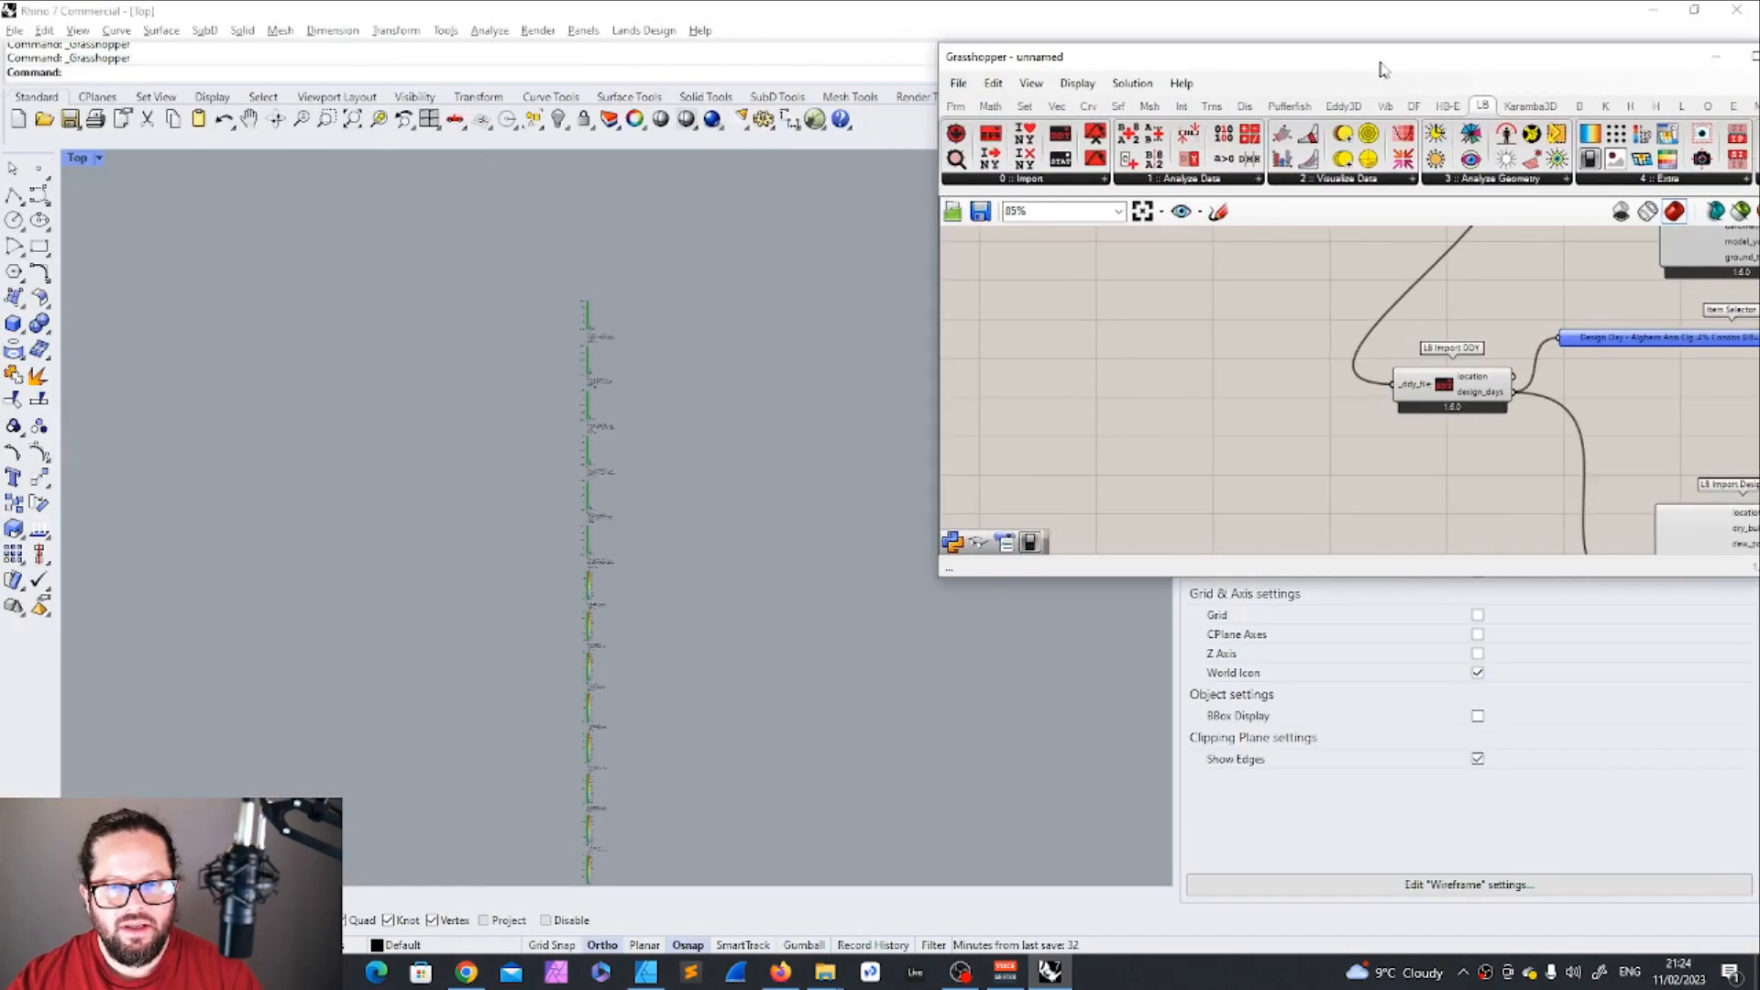
Examine the hourly dry bulb temperature plots of the design days in the Rhino viewport.
drag(1378, 63, 1453, 66)
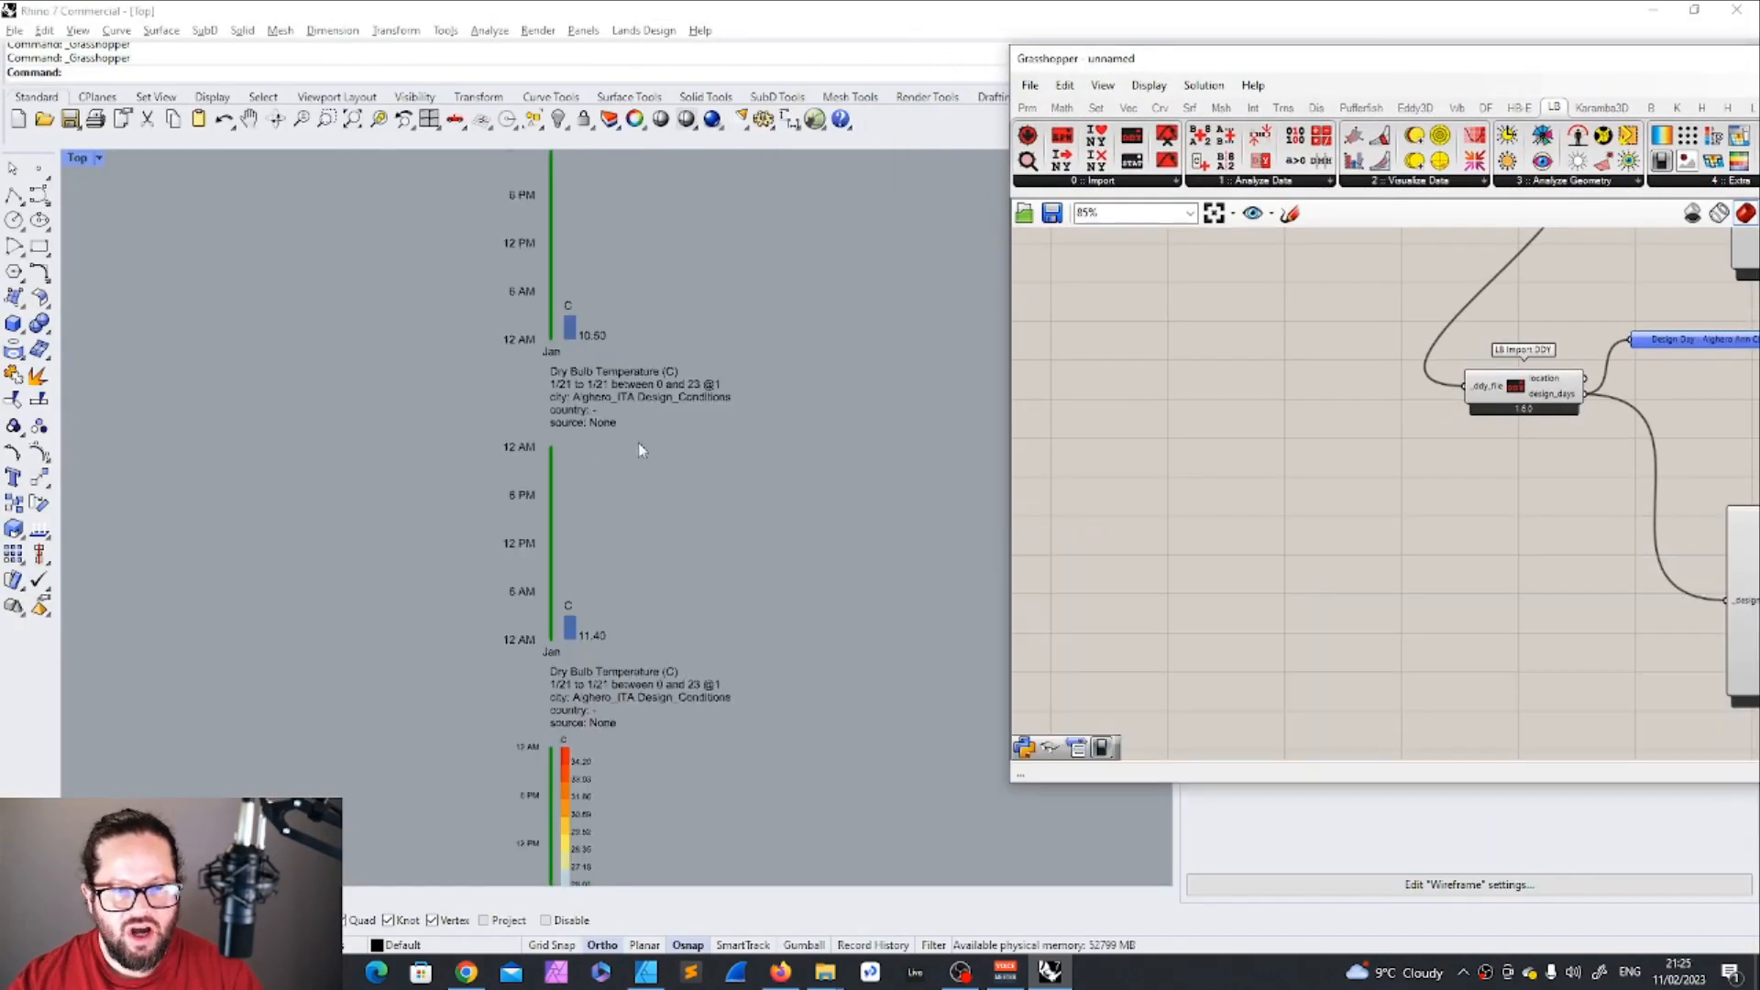
scroll(639, 443, down, 3)
scroll(630, 558, up, 5)
scroll(691, 460, down, 5)
scroll(690, 460, up, 5)
scroll(570, 596, down, 1)
scroll(613, 381, down, 3)
scroll(613, 382, down, 2)
scroll(638, 726, up, 8)
scroll(597, 391, down, 6)
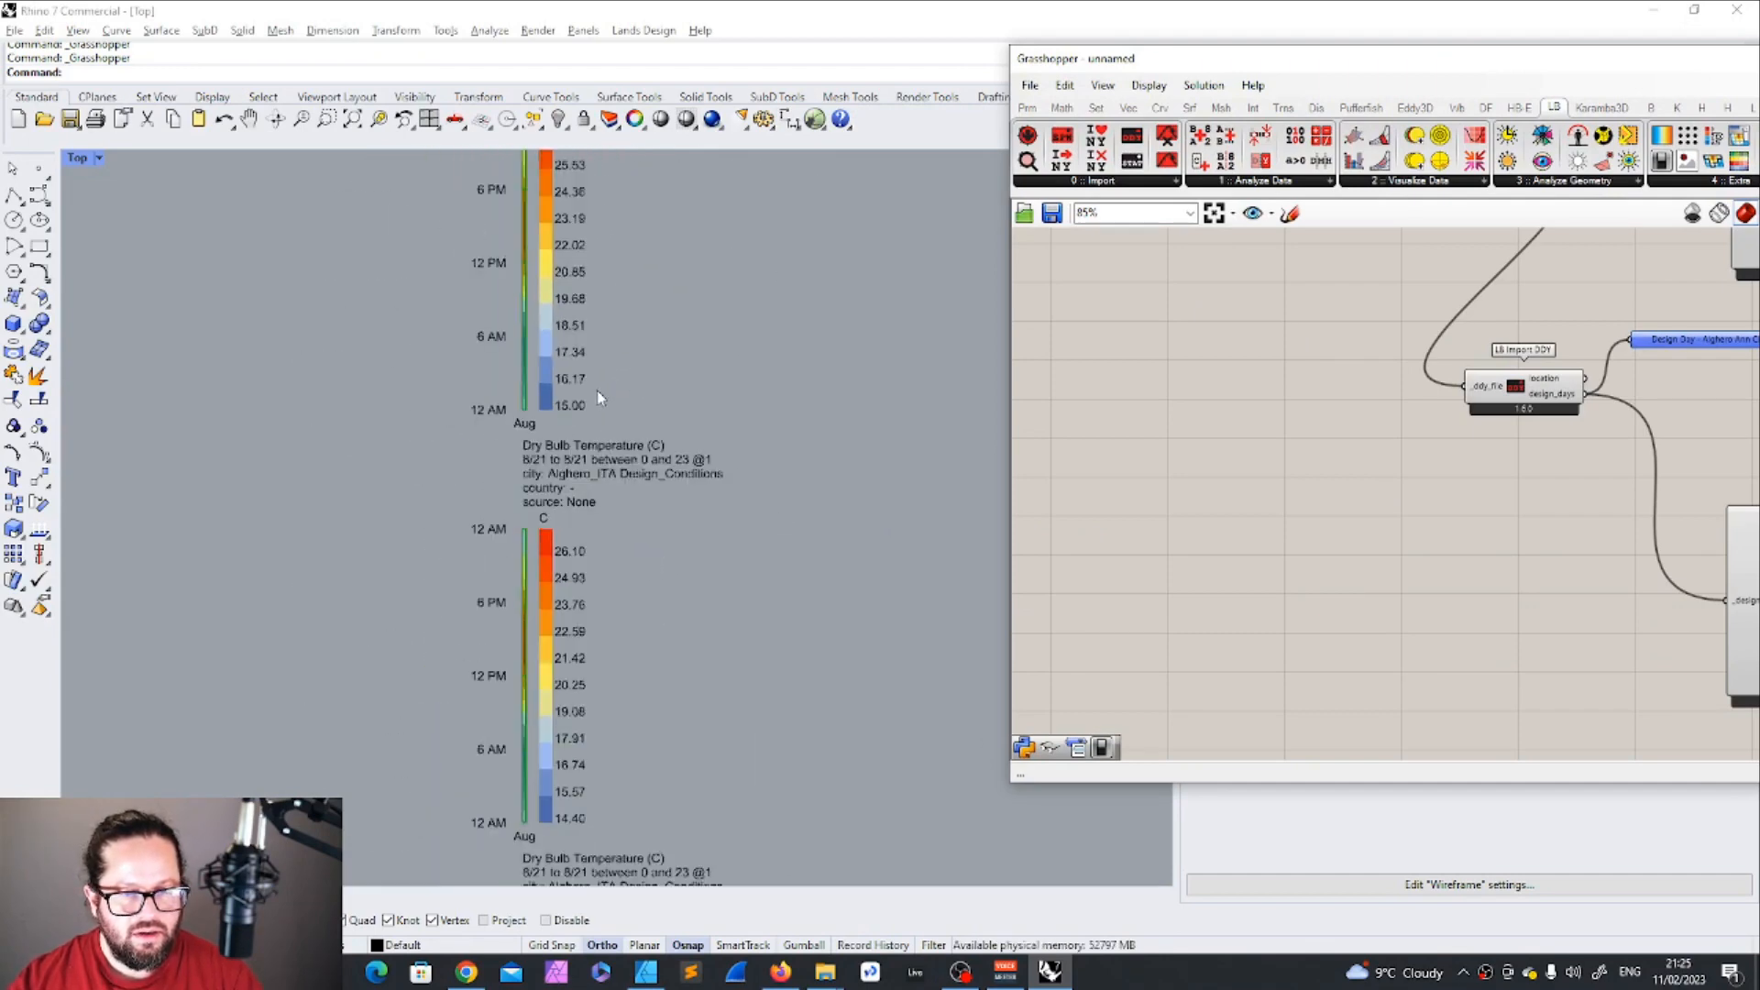
scroll(601, 587, up, 3)
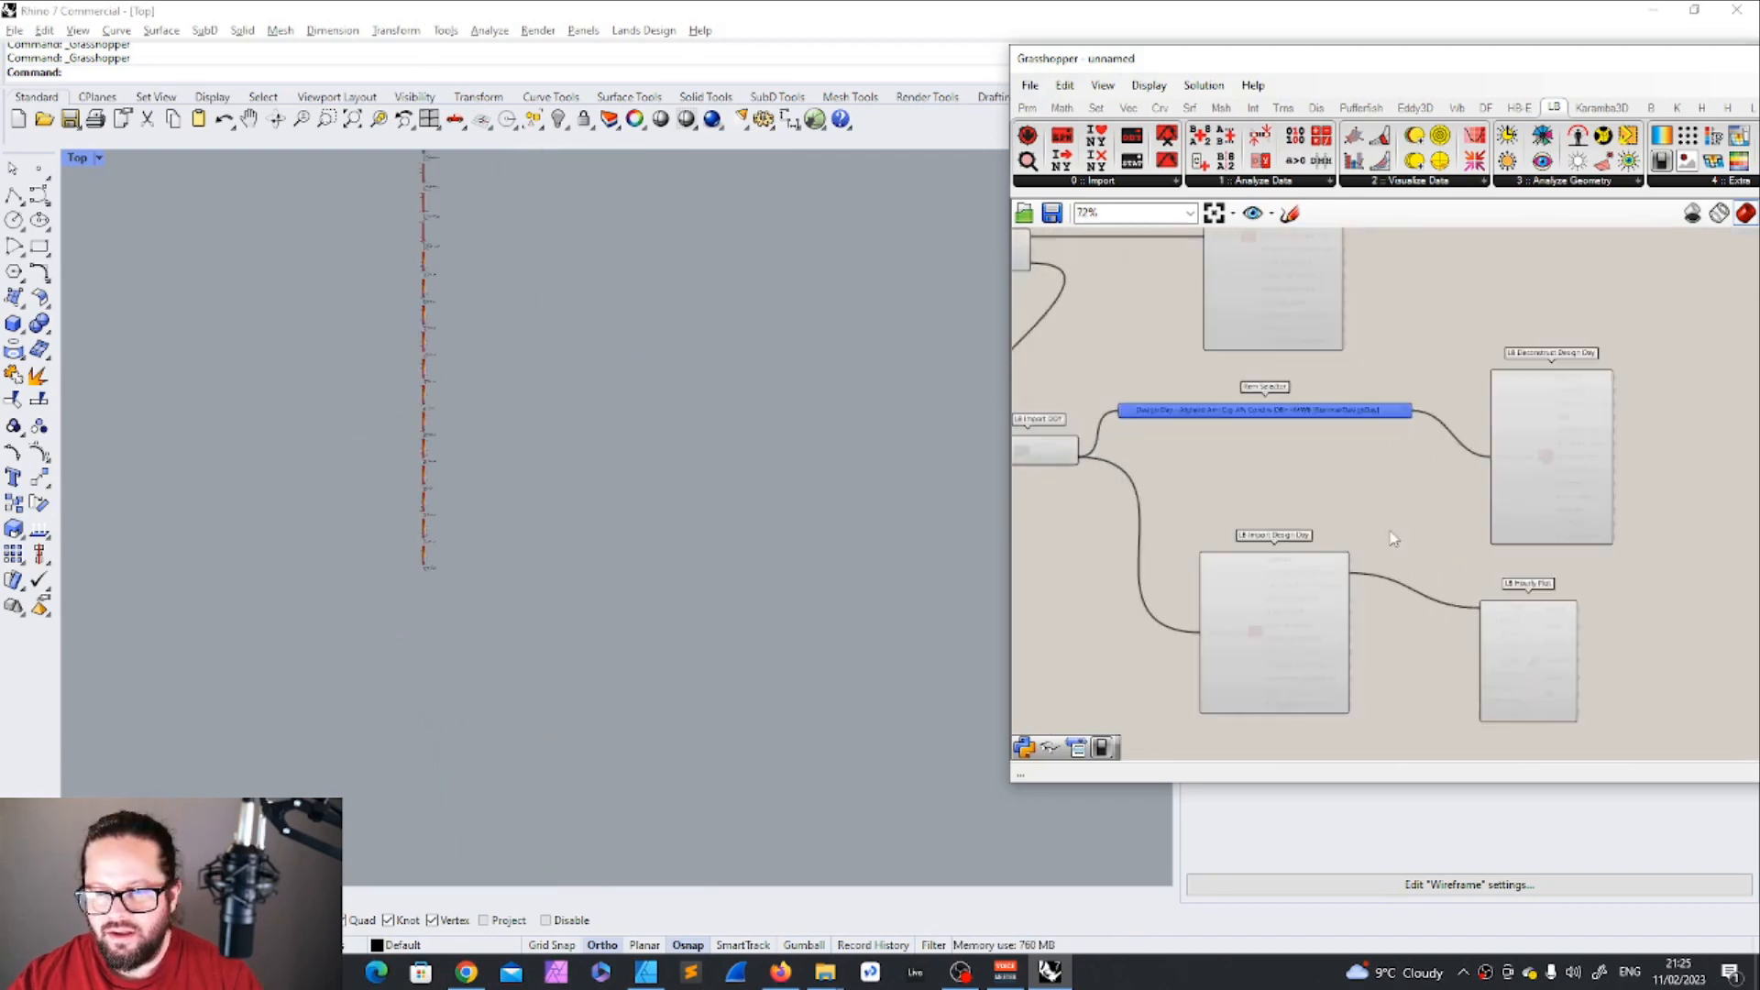
Wire the Item Selector output into LB Import Design Day's _design_day input and inspect the selected day's plot in Rhino.
scroll(1390, 540, up, 3)
right_drag(1318, 491, 1310, 358)
scroll(1331, 504, down, 3)
right_drag(1331, 504, 1373, 593)
scroll(1374, 593, up, 1)
drag(1288, 637, 1359, 630)
drag(1428, 386, 1285, 603)
scroll(605, 518, up, 6)
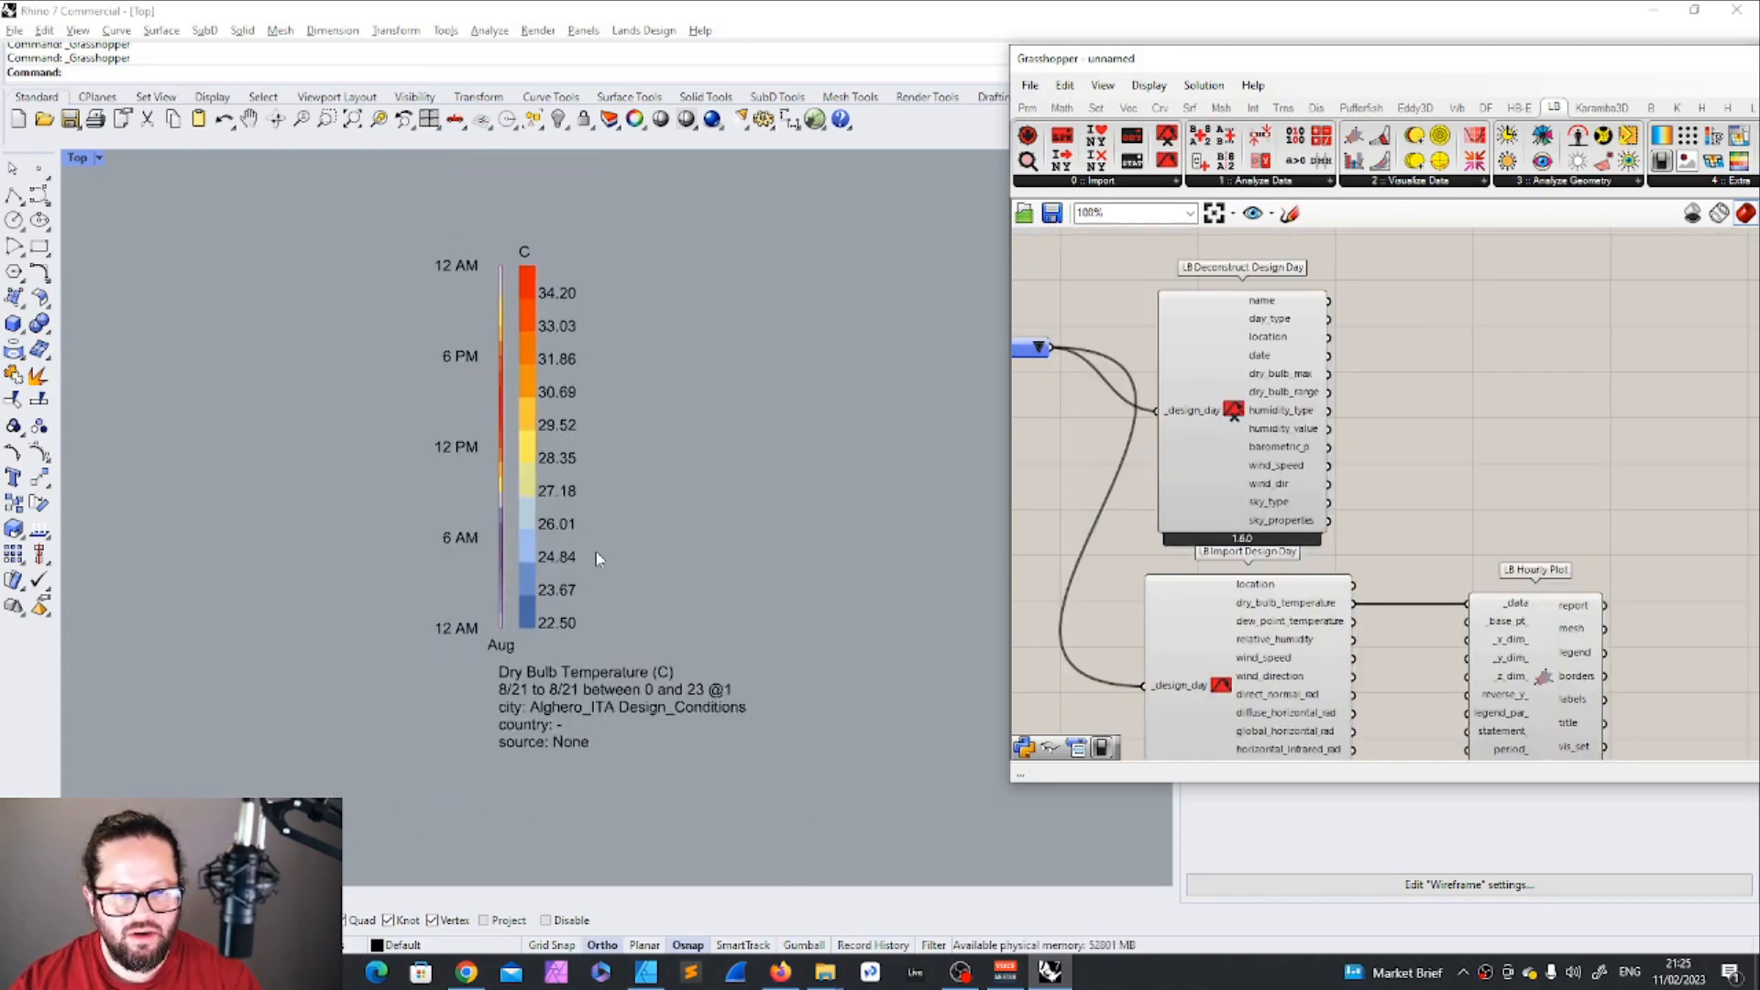
Try to plot the dry_bulb_max output of LB Deconstruct Design Day with a duplicated LB Hourly Plot, and delete the duplicate.
click(1545, 686)
key(ctrl+c)
key(ctrl+v)
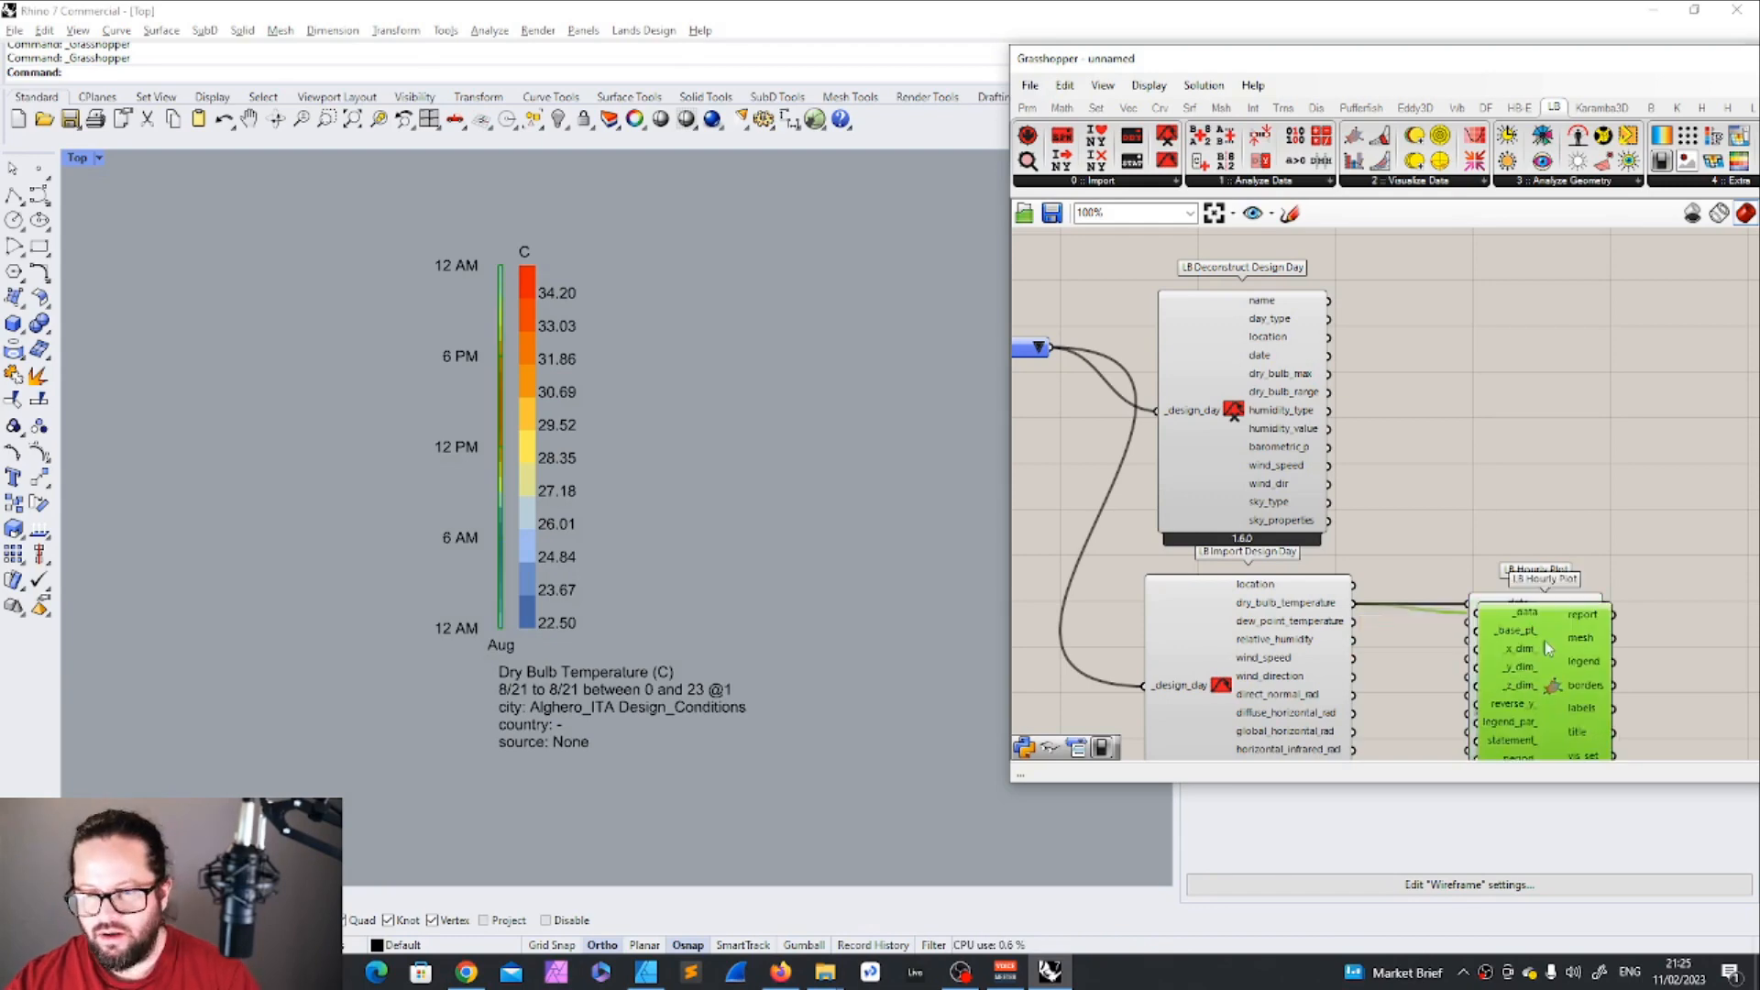
scroll(1503, 577, down, 3)
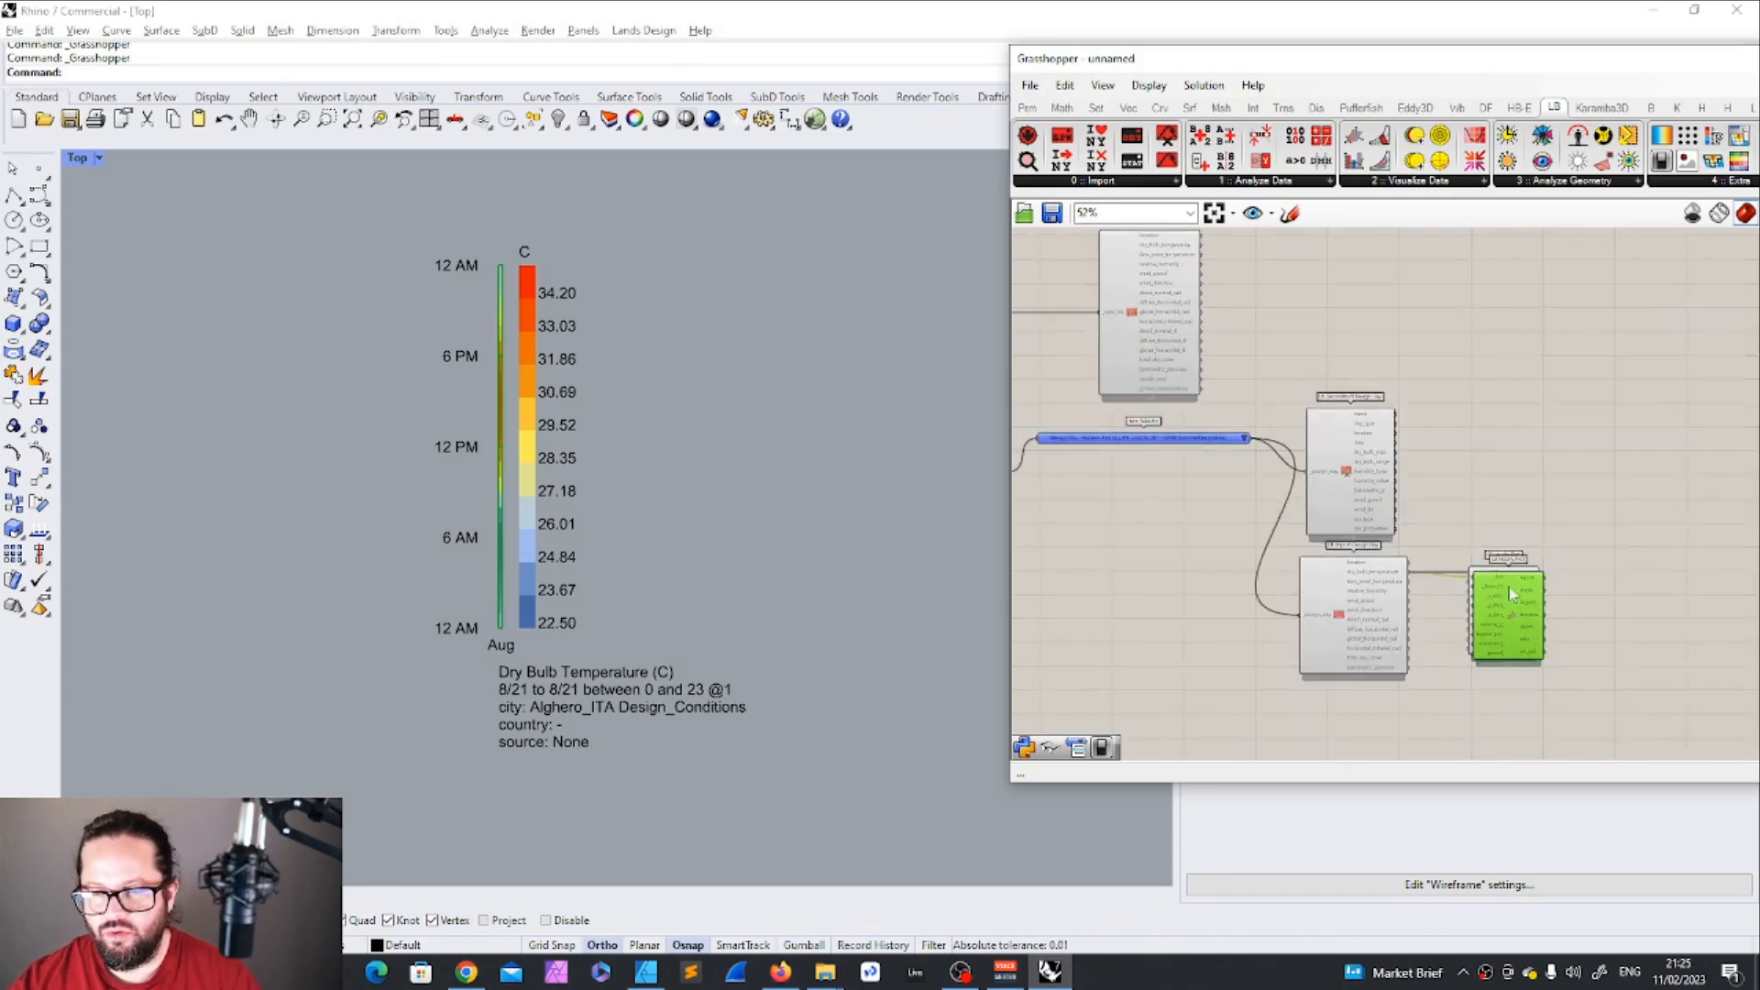
scroll(1516, 578, up, 3)
drag(1506, 607, 1557, 370)
drag(1289, 330, 1447, 298)
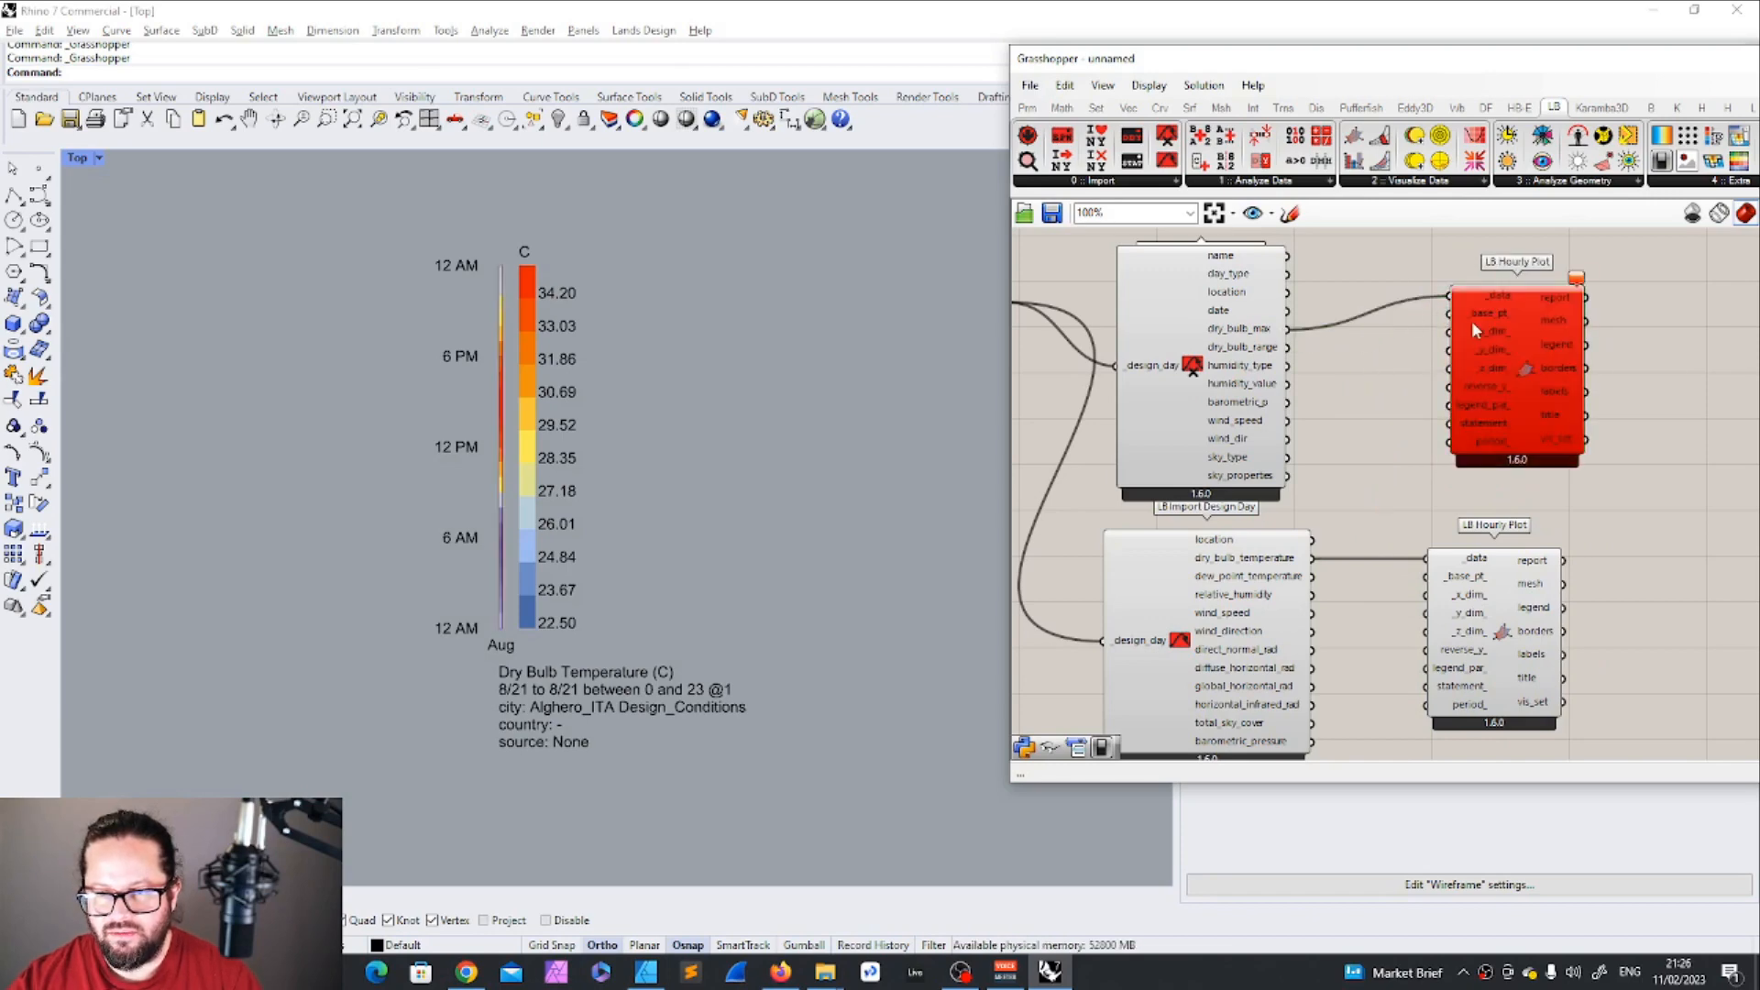
key(Delete)
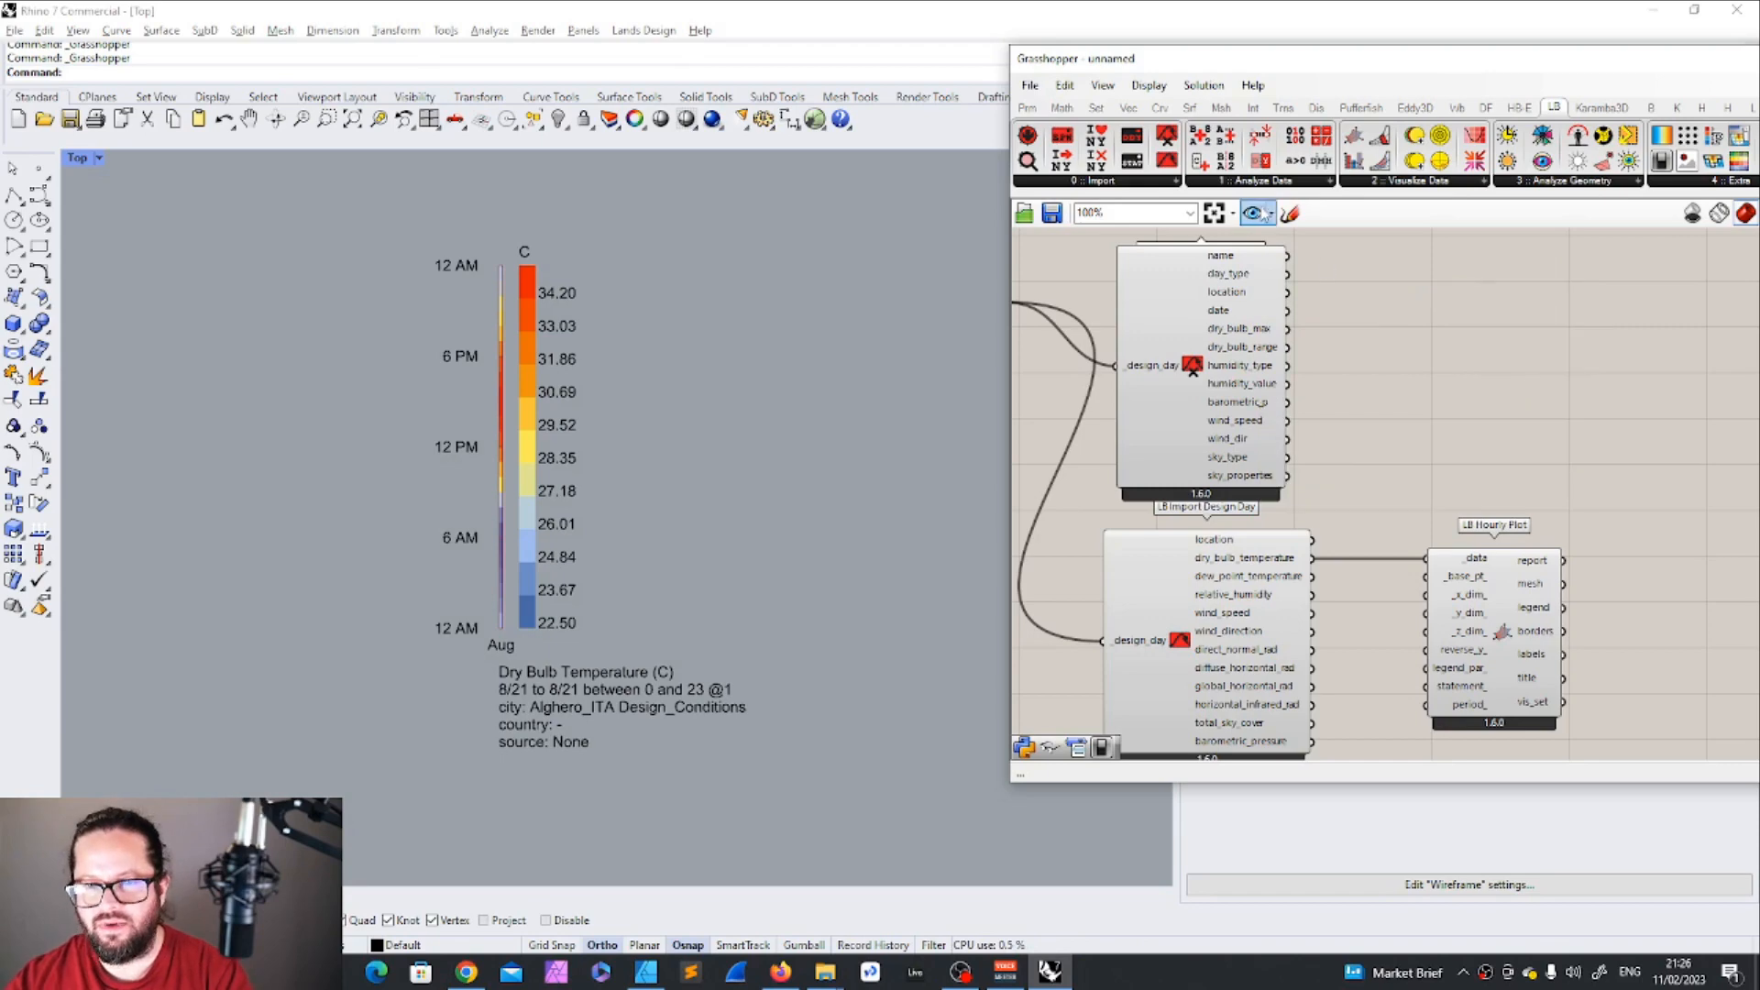
Add a Panel beside LB Deconstruct Design Day and wire the dry_bulb_max output into it.
click(1029, 107)
drag(1265, 162, 1481, 323)
drag(1289, 328, 1411, 335)
drag(1485, 372, 1485, 389)
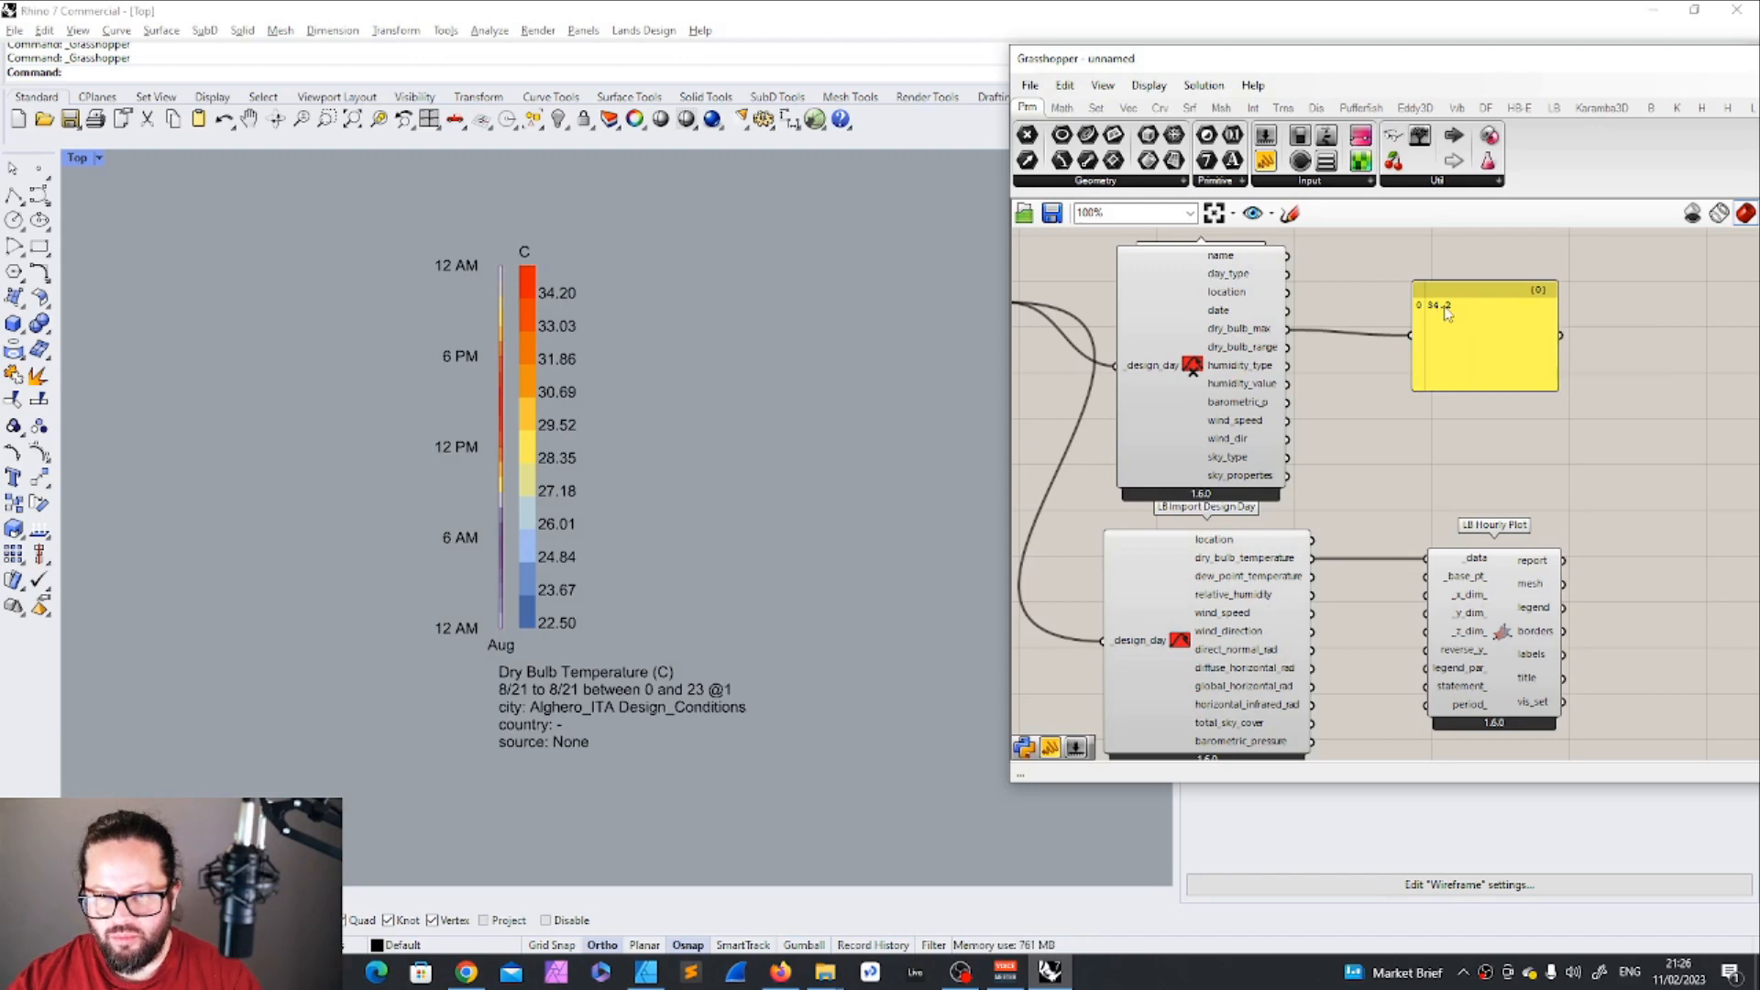
Place an LB EPW to DDY component beside LB Download Weather and wire the epw_file output into its _weather_file input.
drag(1498, 613, 1488, 603)
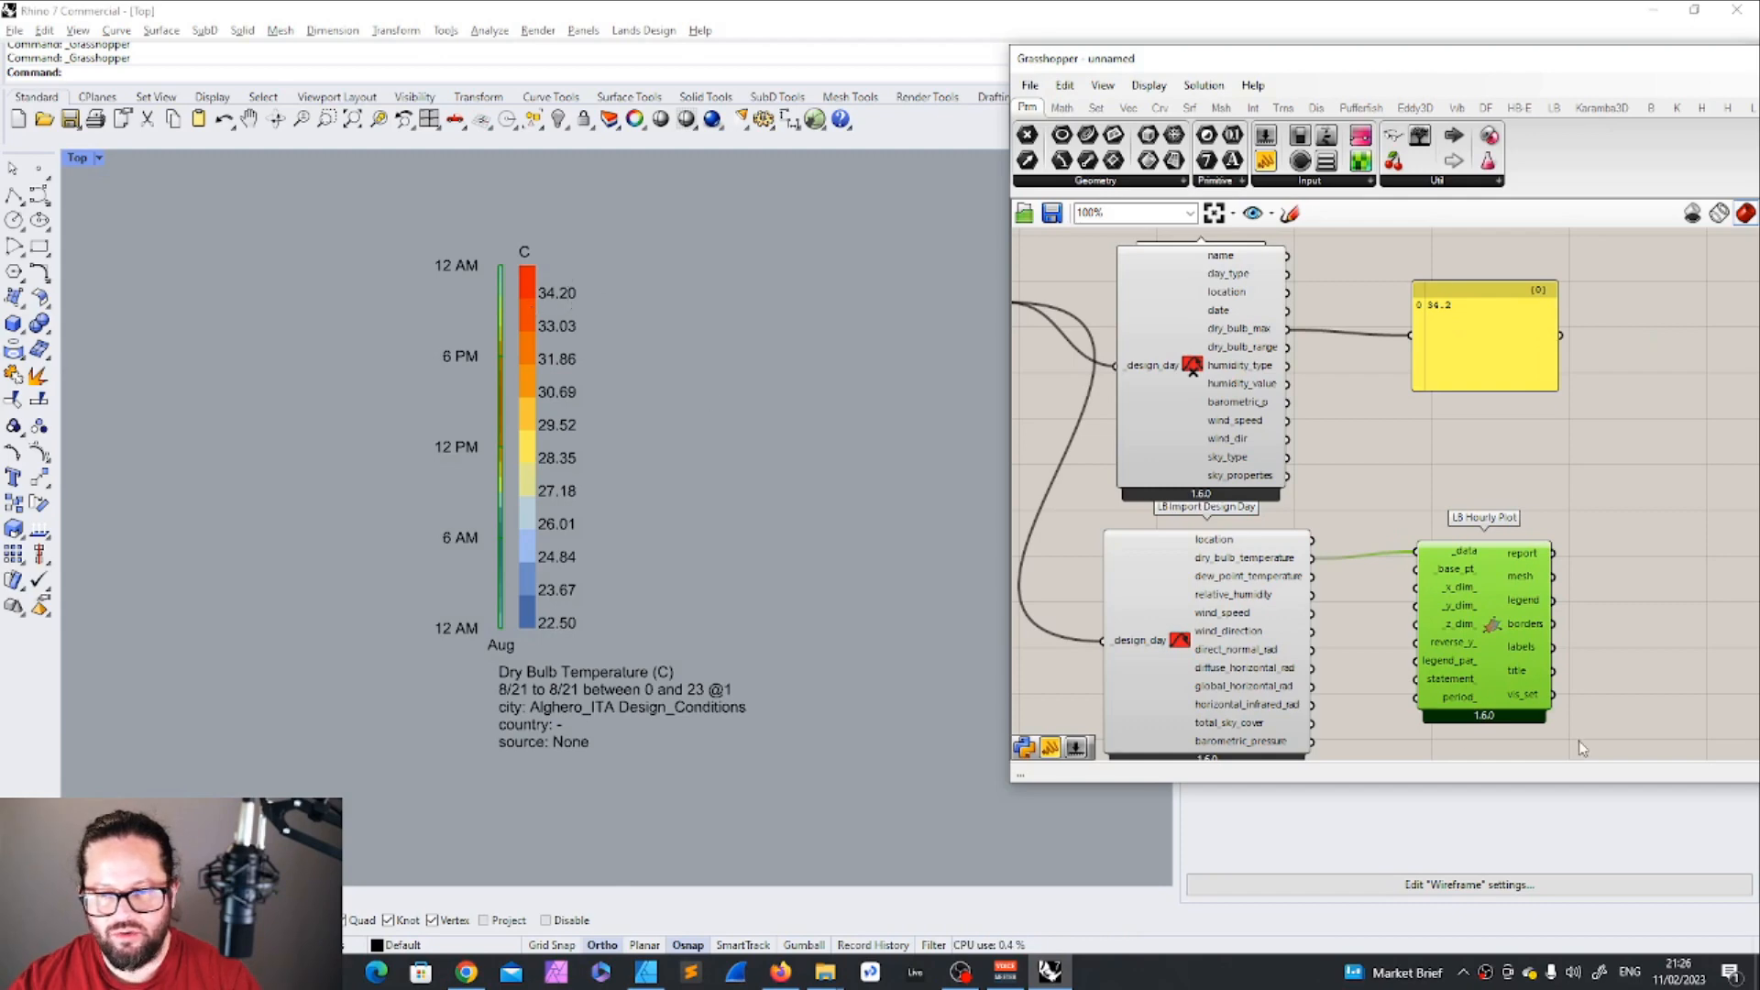
click(1151, 584)
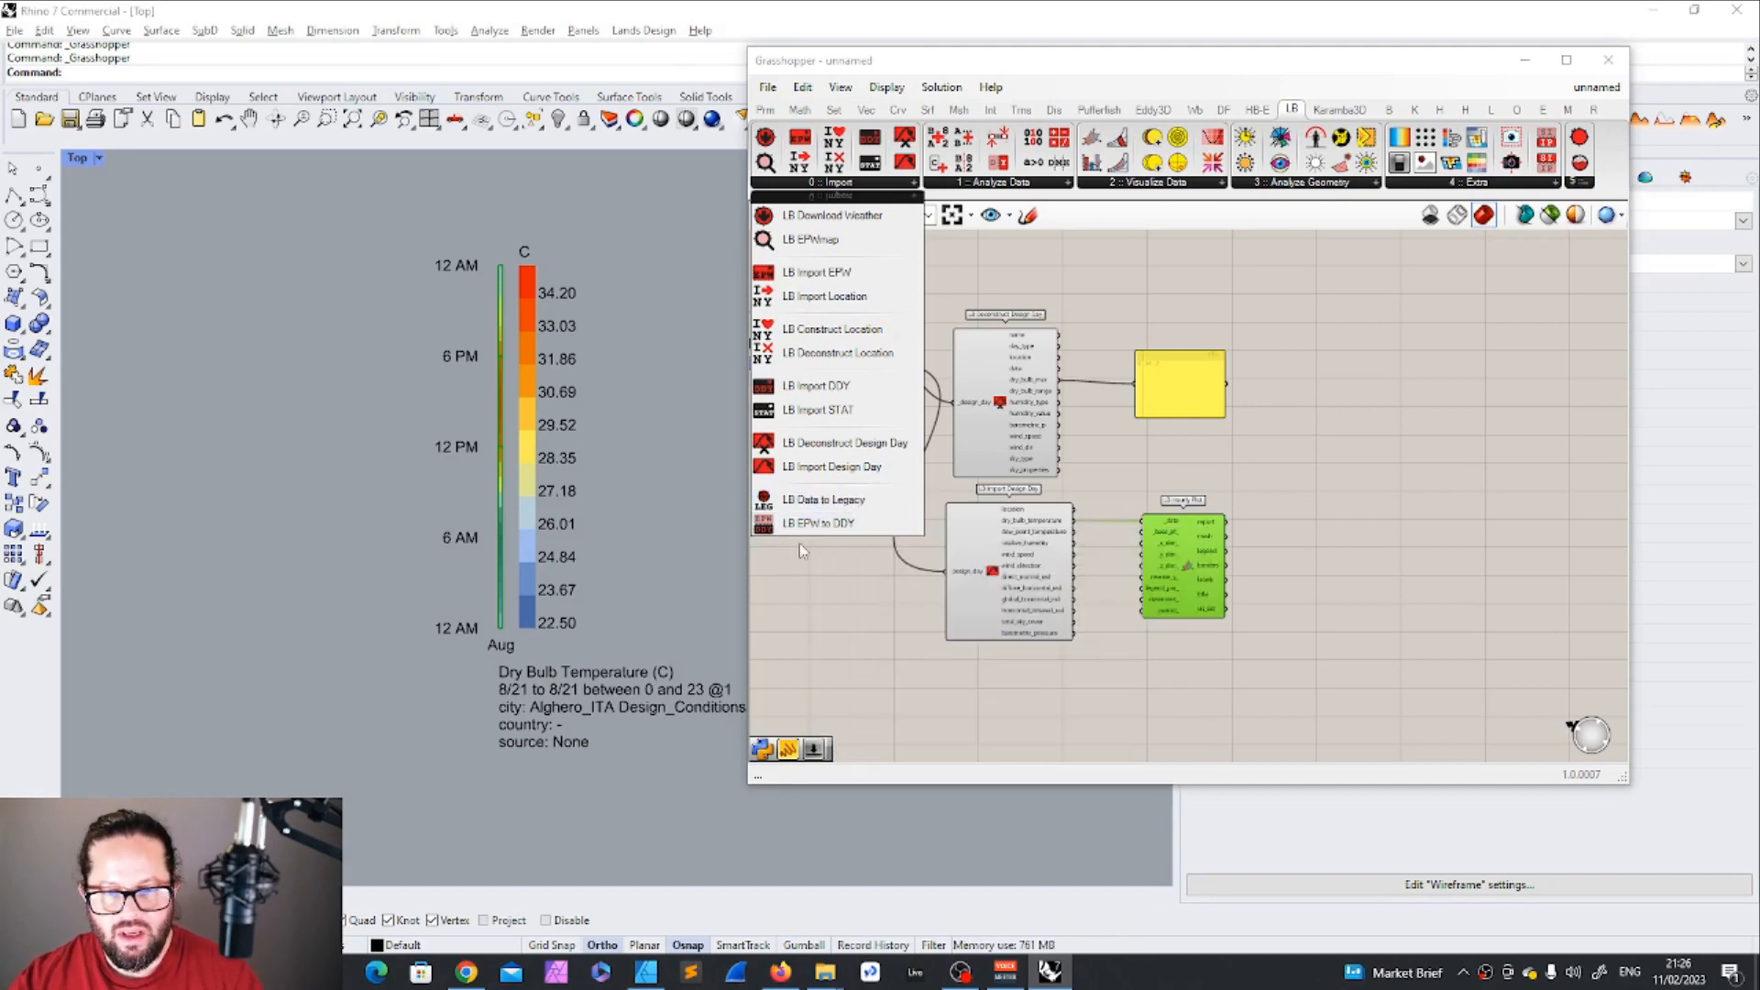
click(815, 524)
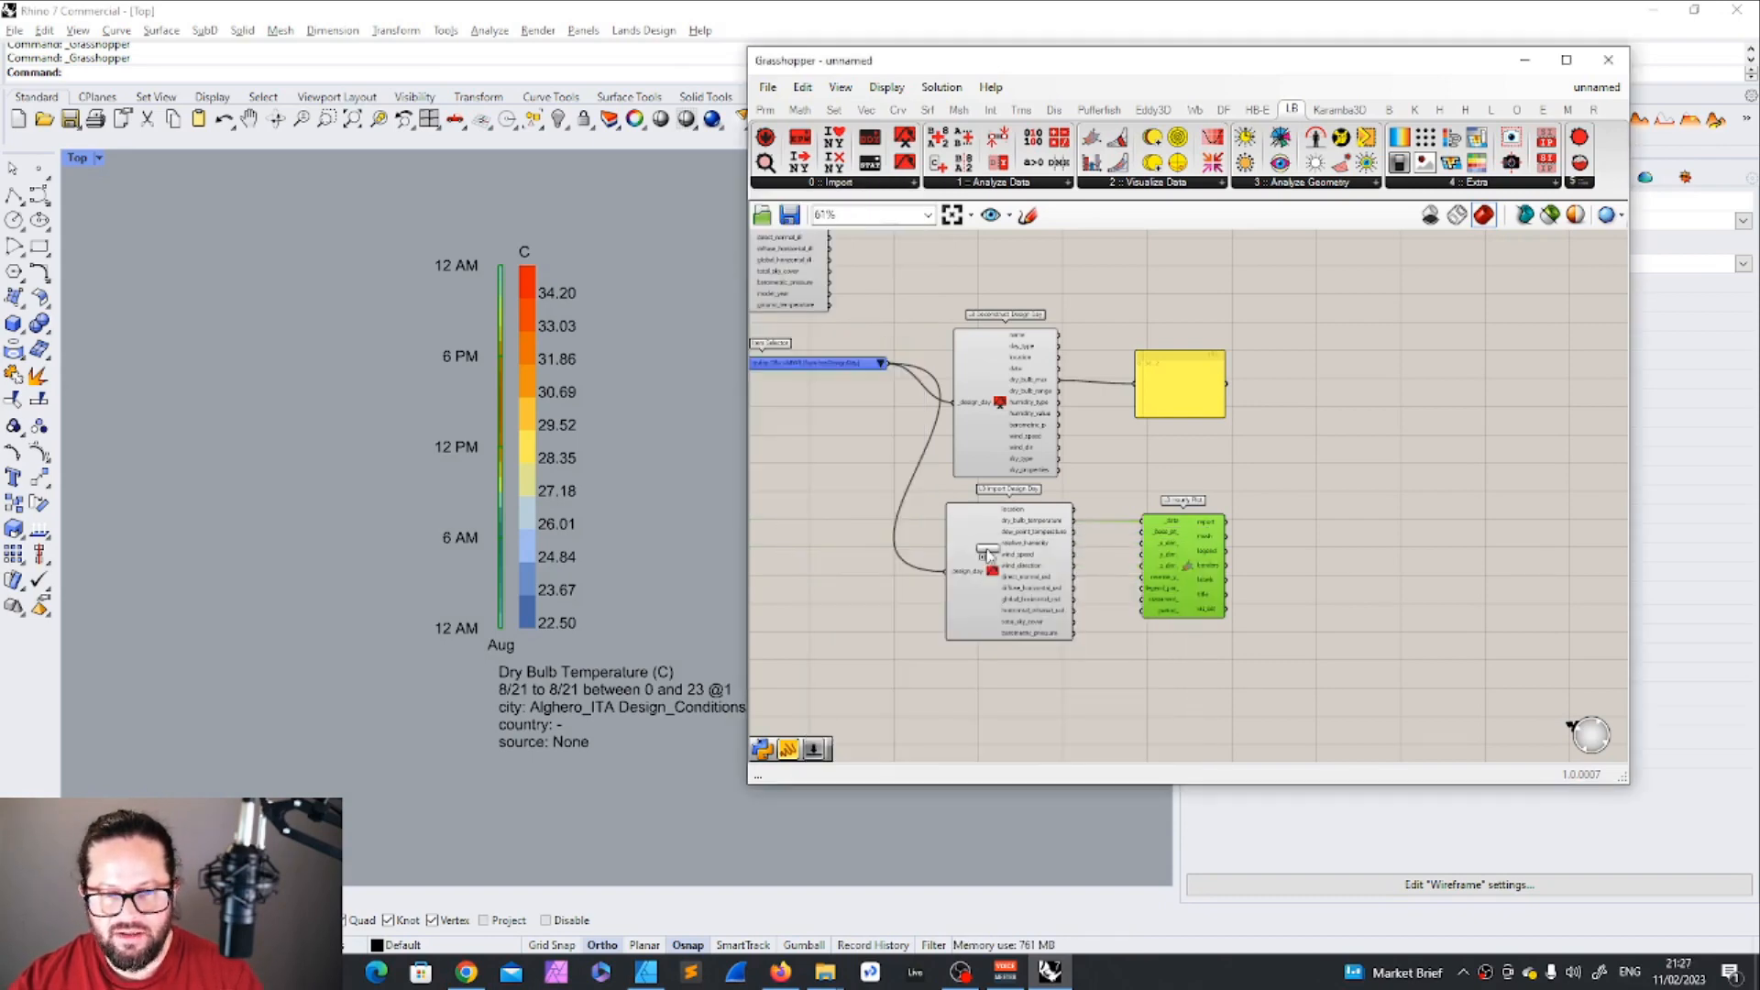
click(1454, 423)
right_drag(1327, 370, 1365, 419)
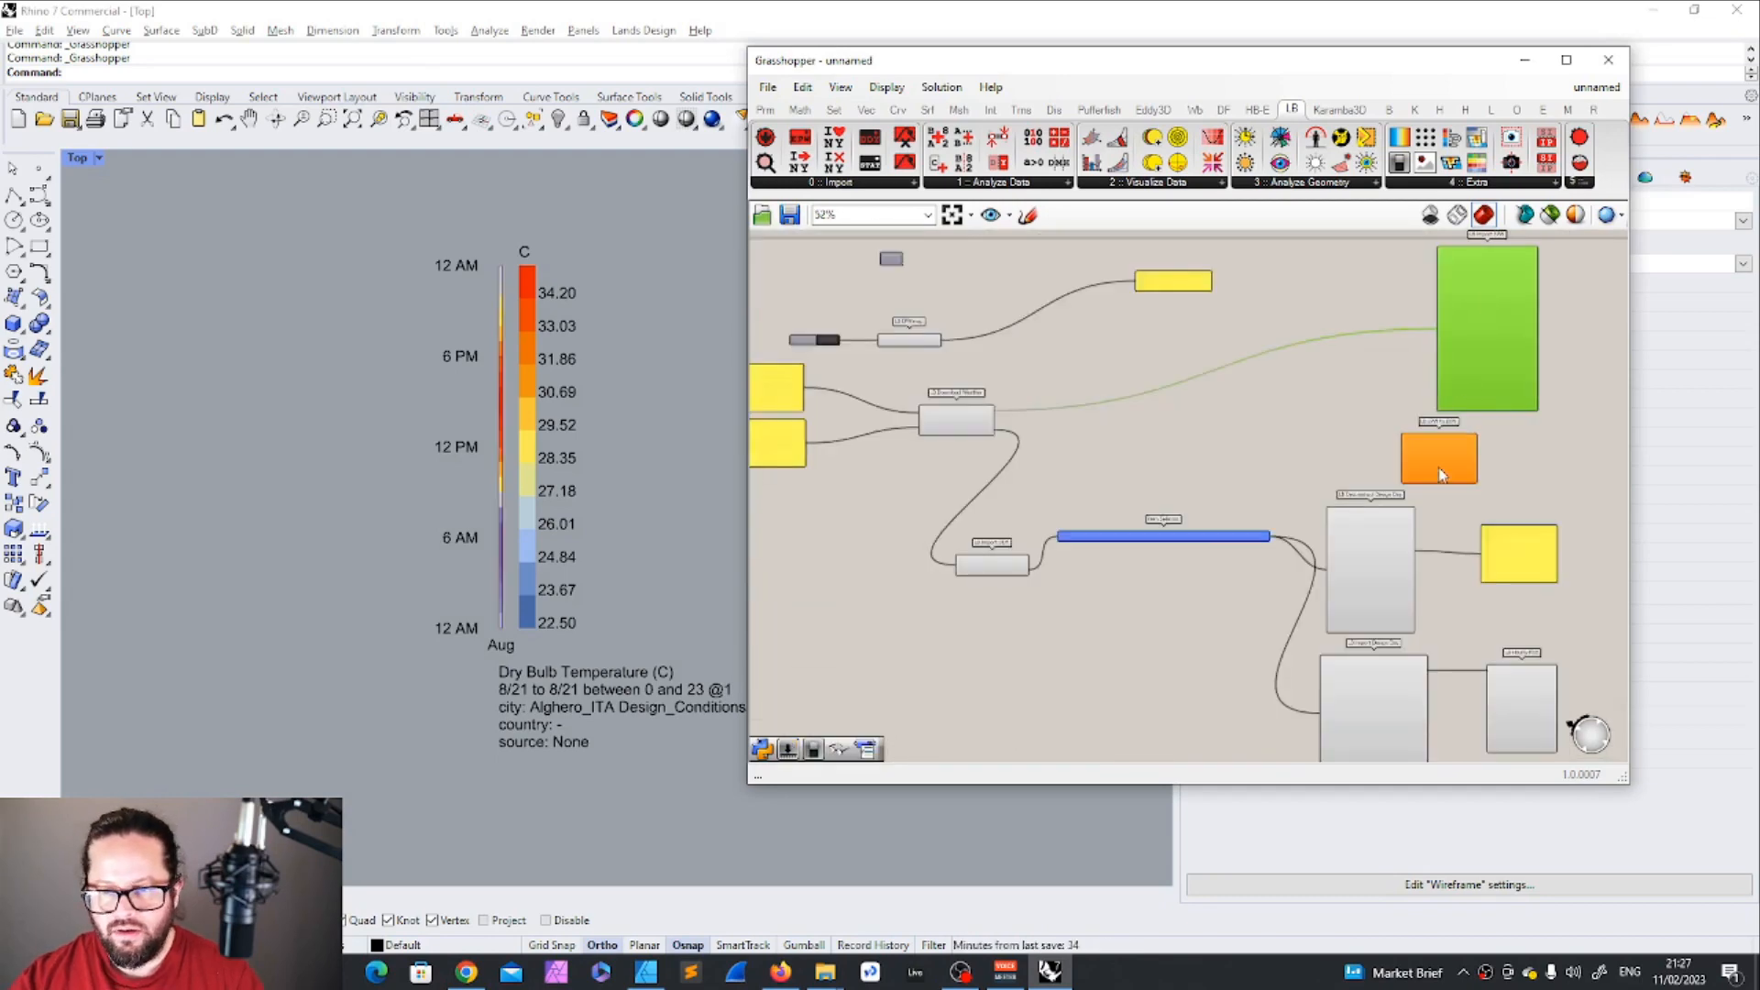
scroll(1439, 465, up, 3)
drag(1439, 466, 1065, 392)
scroll(1196, 411, down, 2)
right_drag(765, 346, 870, 366)
scroll(936, 389, up, 2)
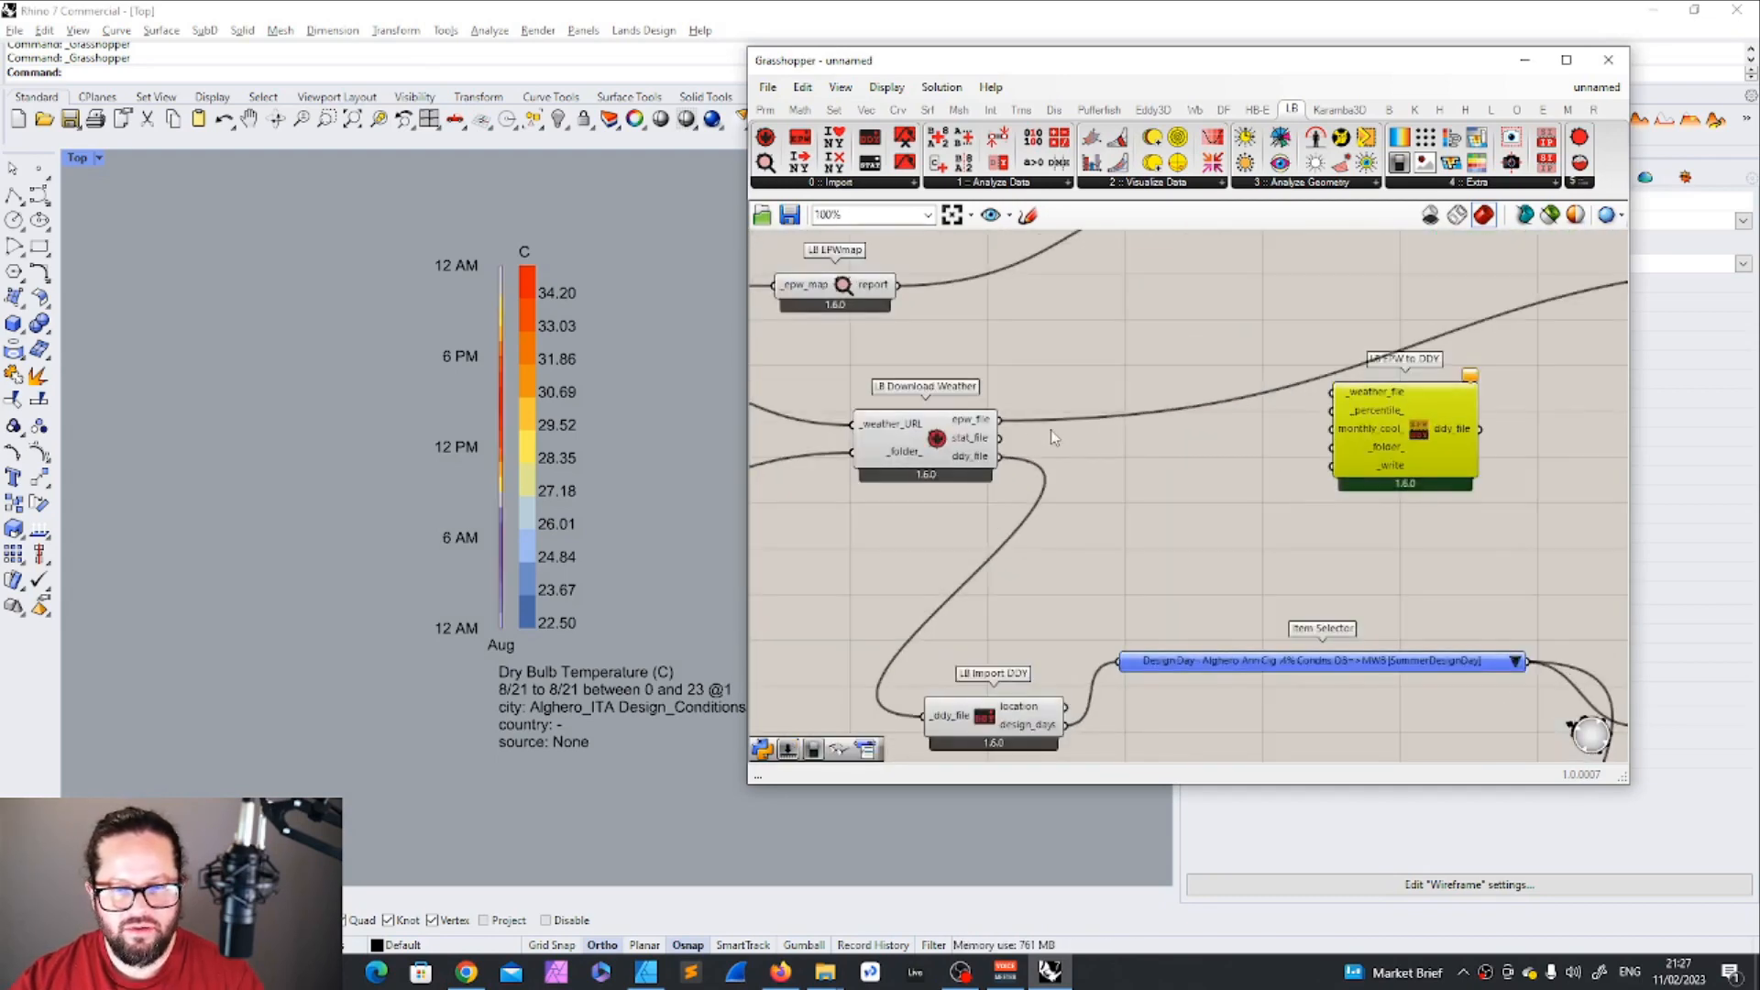
scroll(1351, 429, up, 3)
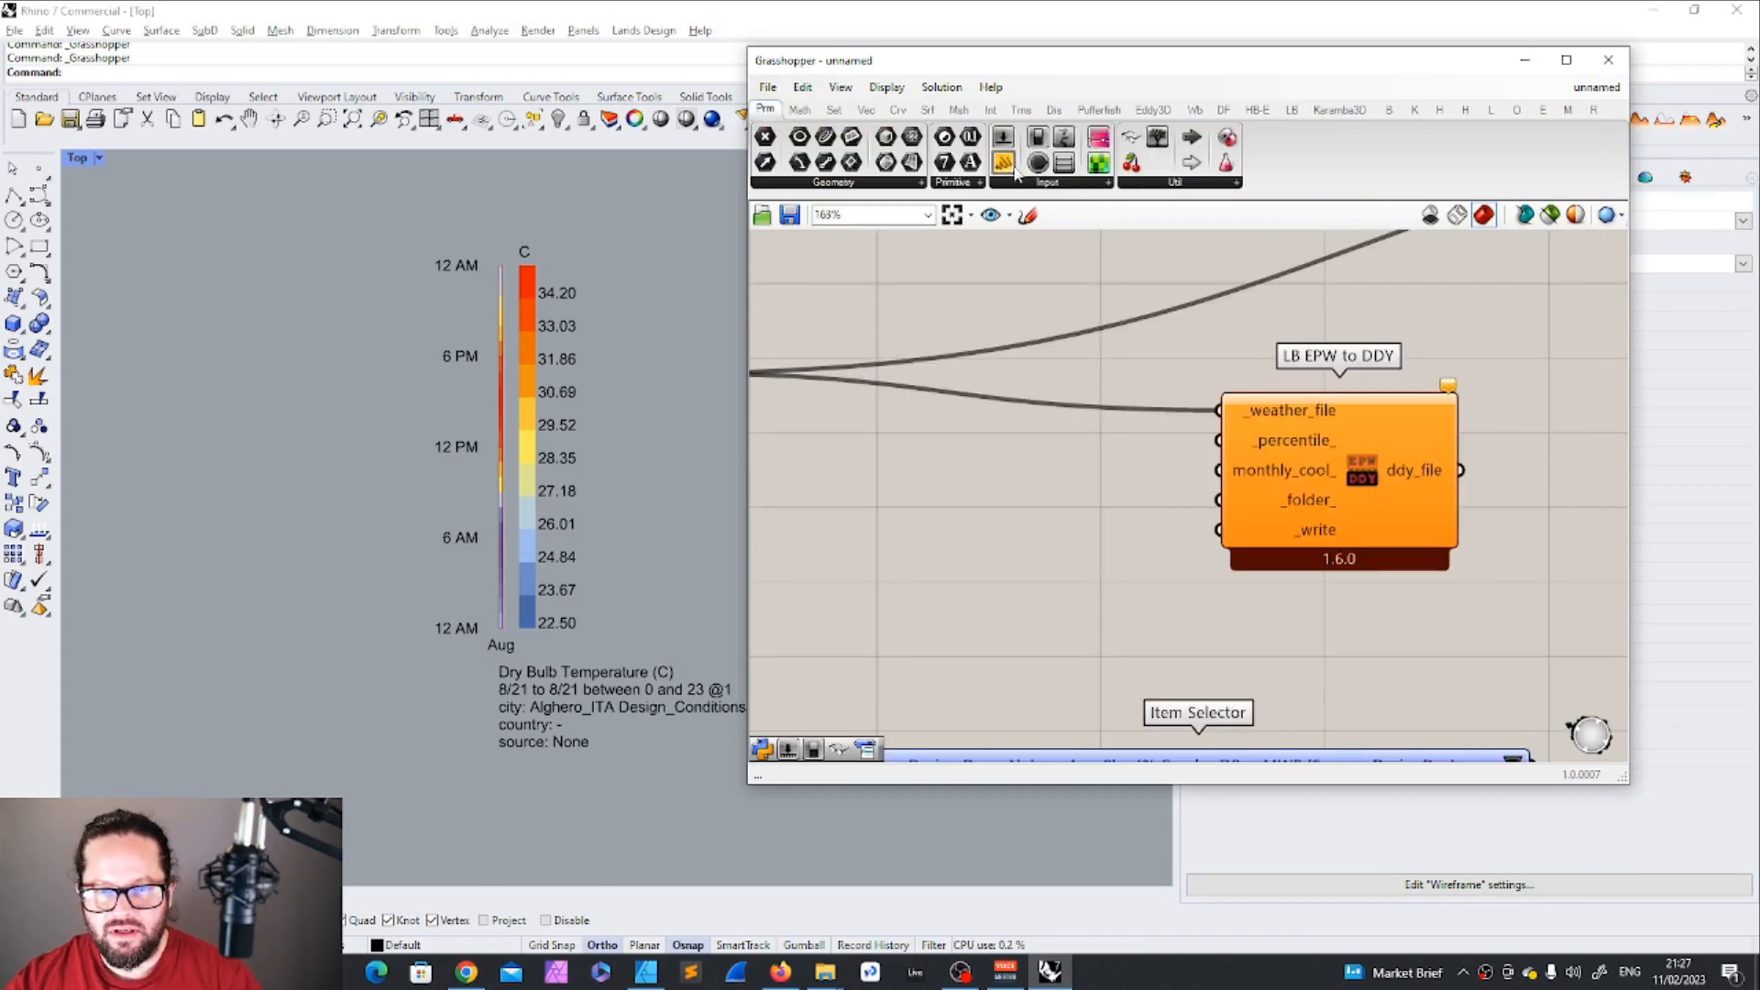
Copy the download folder Panel next to LB EPW to DDY and create a folder named DDY in D:\YOUTUBE\Rhino7\Ladybug\2023.
click(1006, 493)
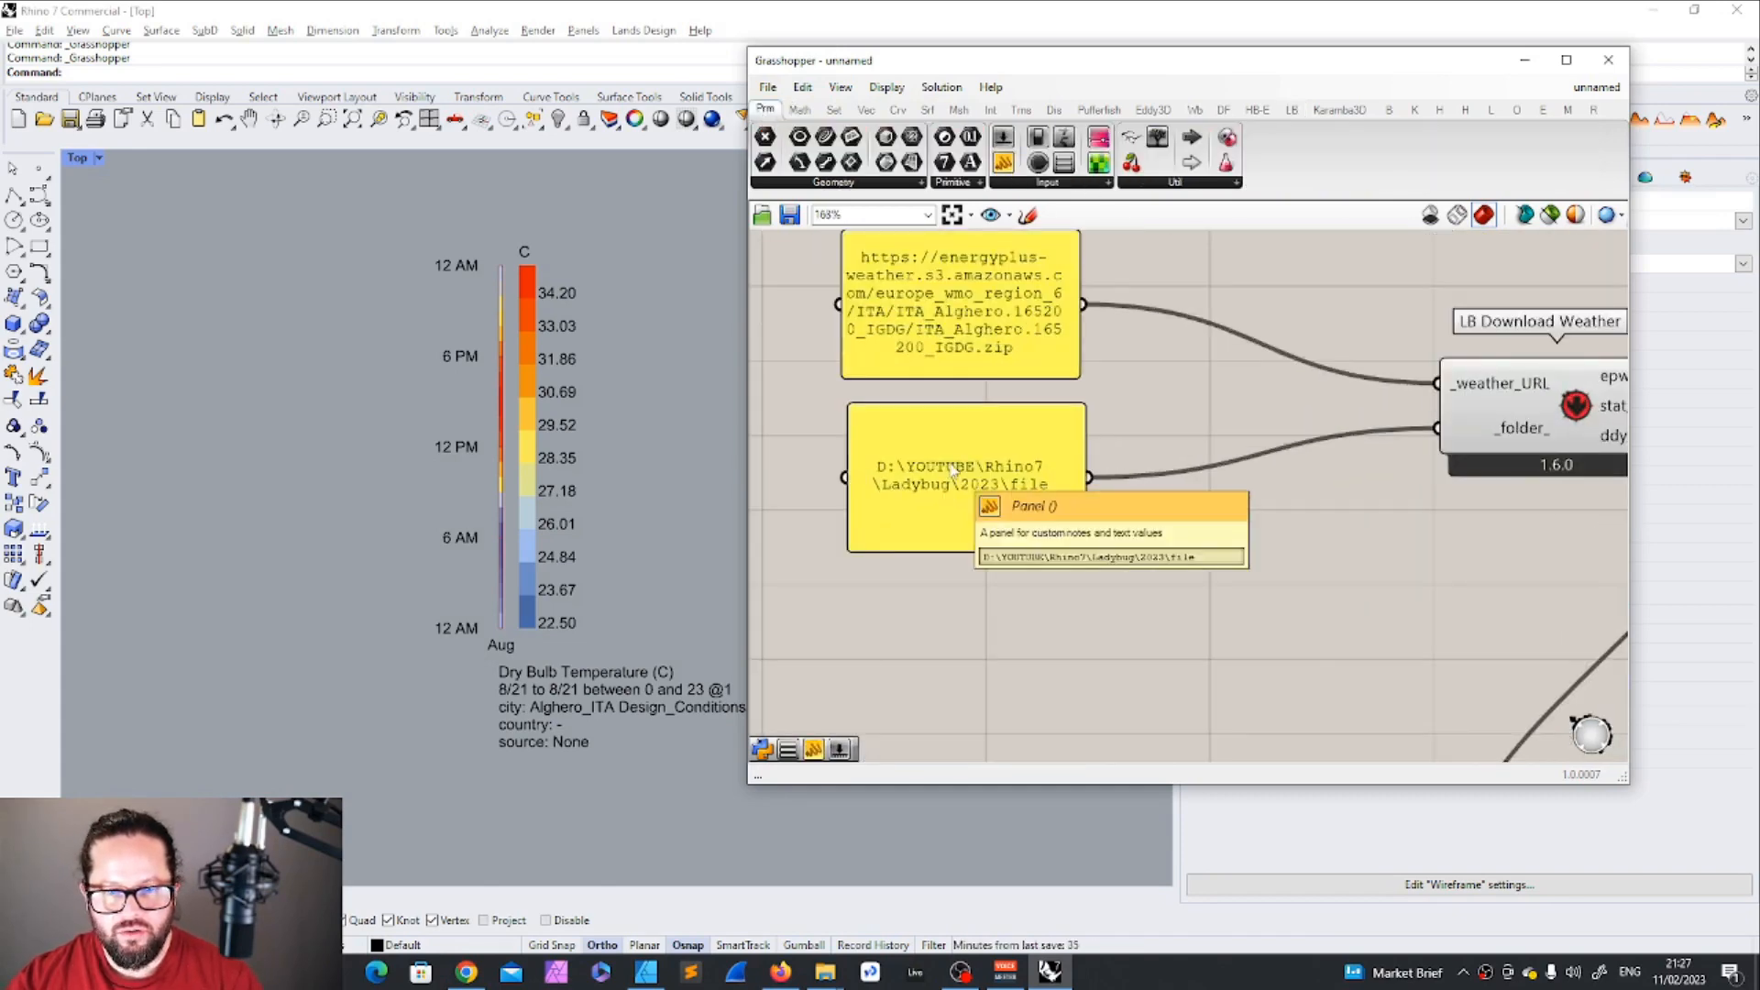
click(928, 467)
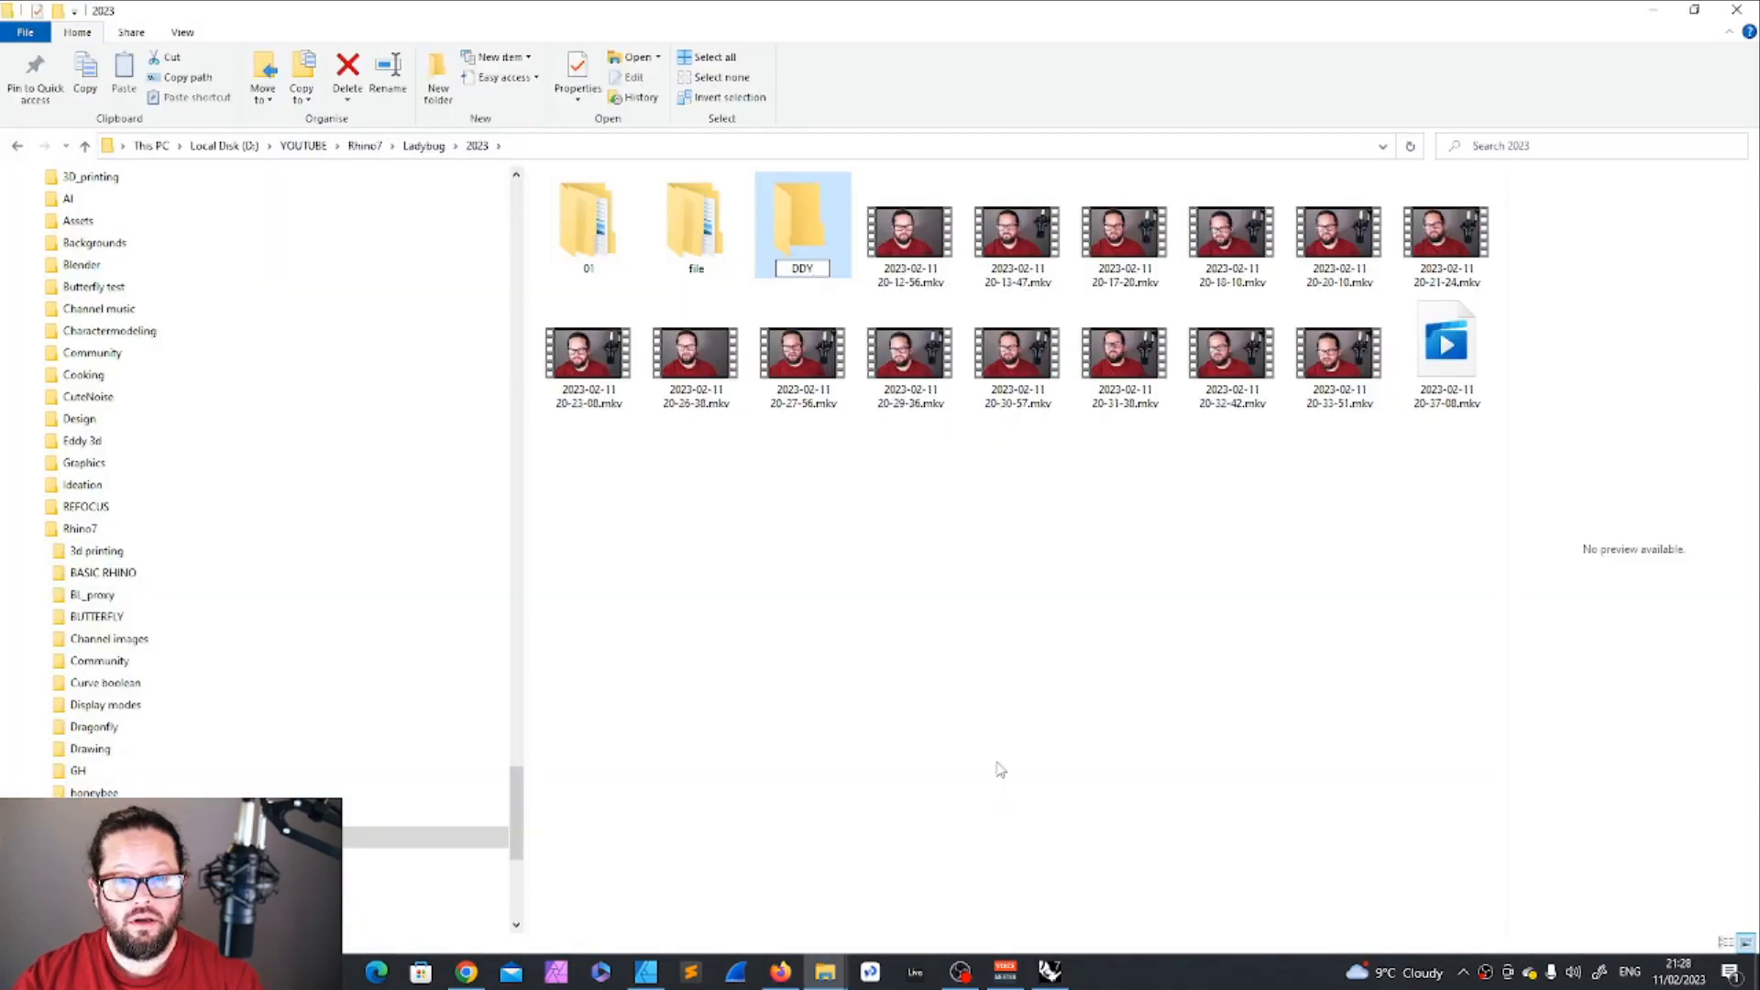
key(Return)
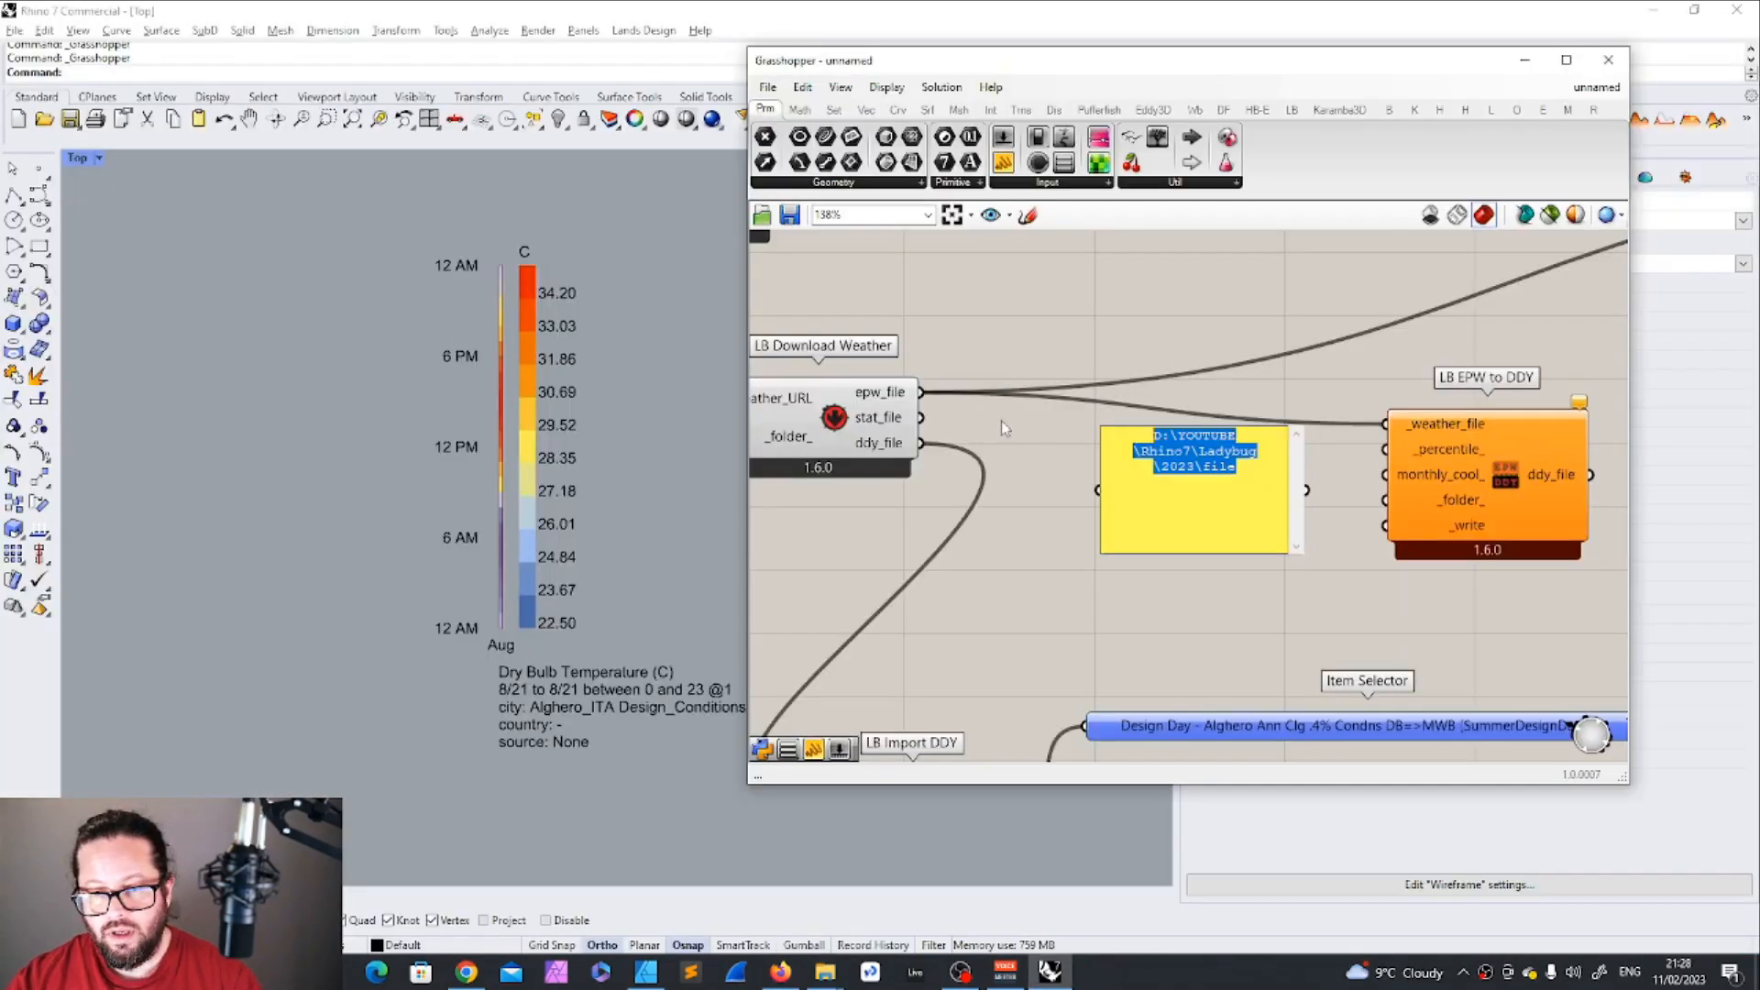
Set the copied Panel to D:\YOUTUBE\Rhino7\Ladybug\2023\DDY and wire it into the _folder_ input of LB EPW to DDY.
key(ctrl+v)
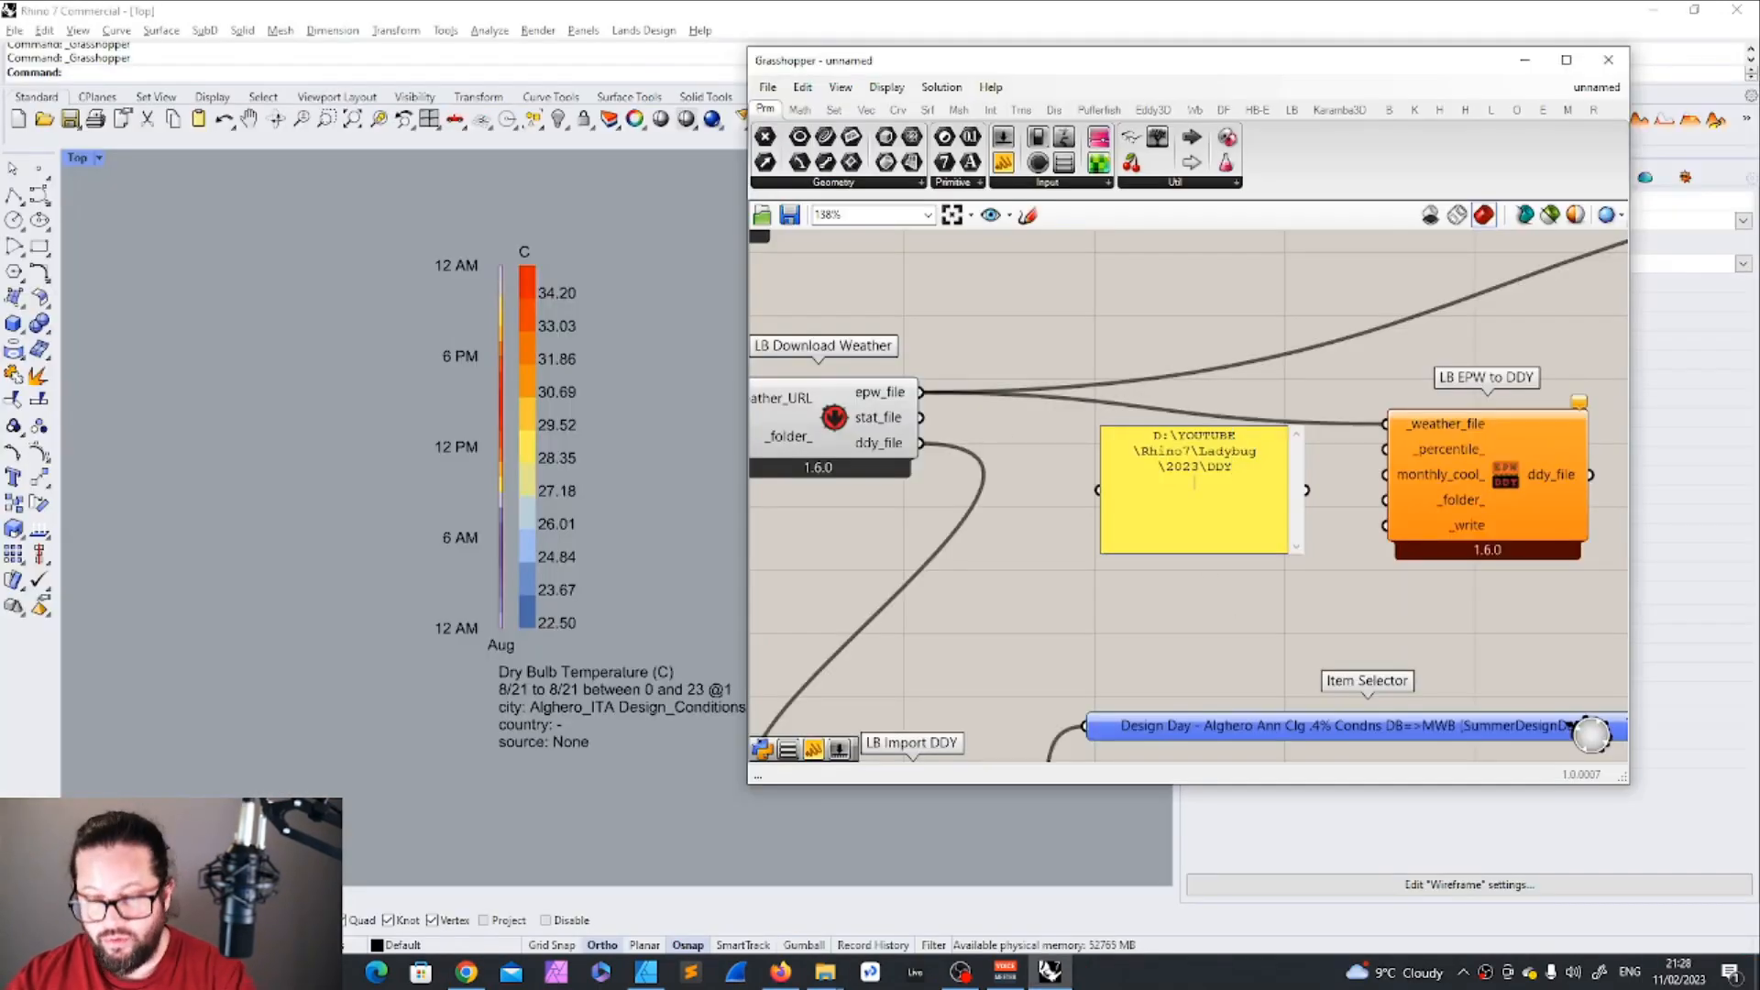
click(1266, 664)
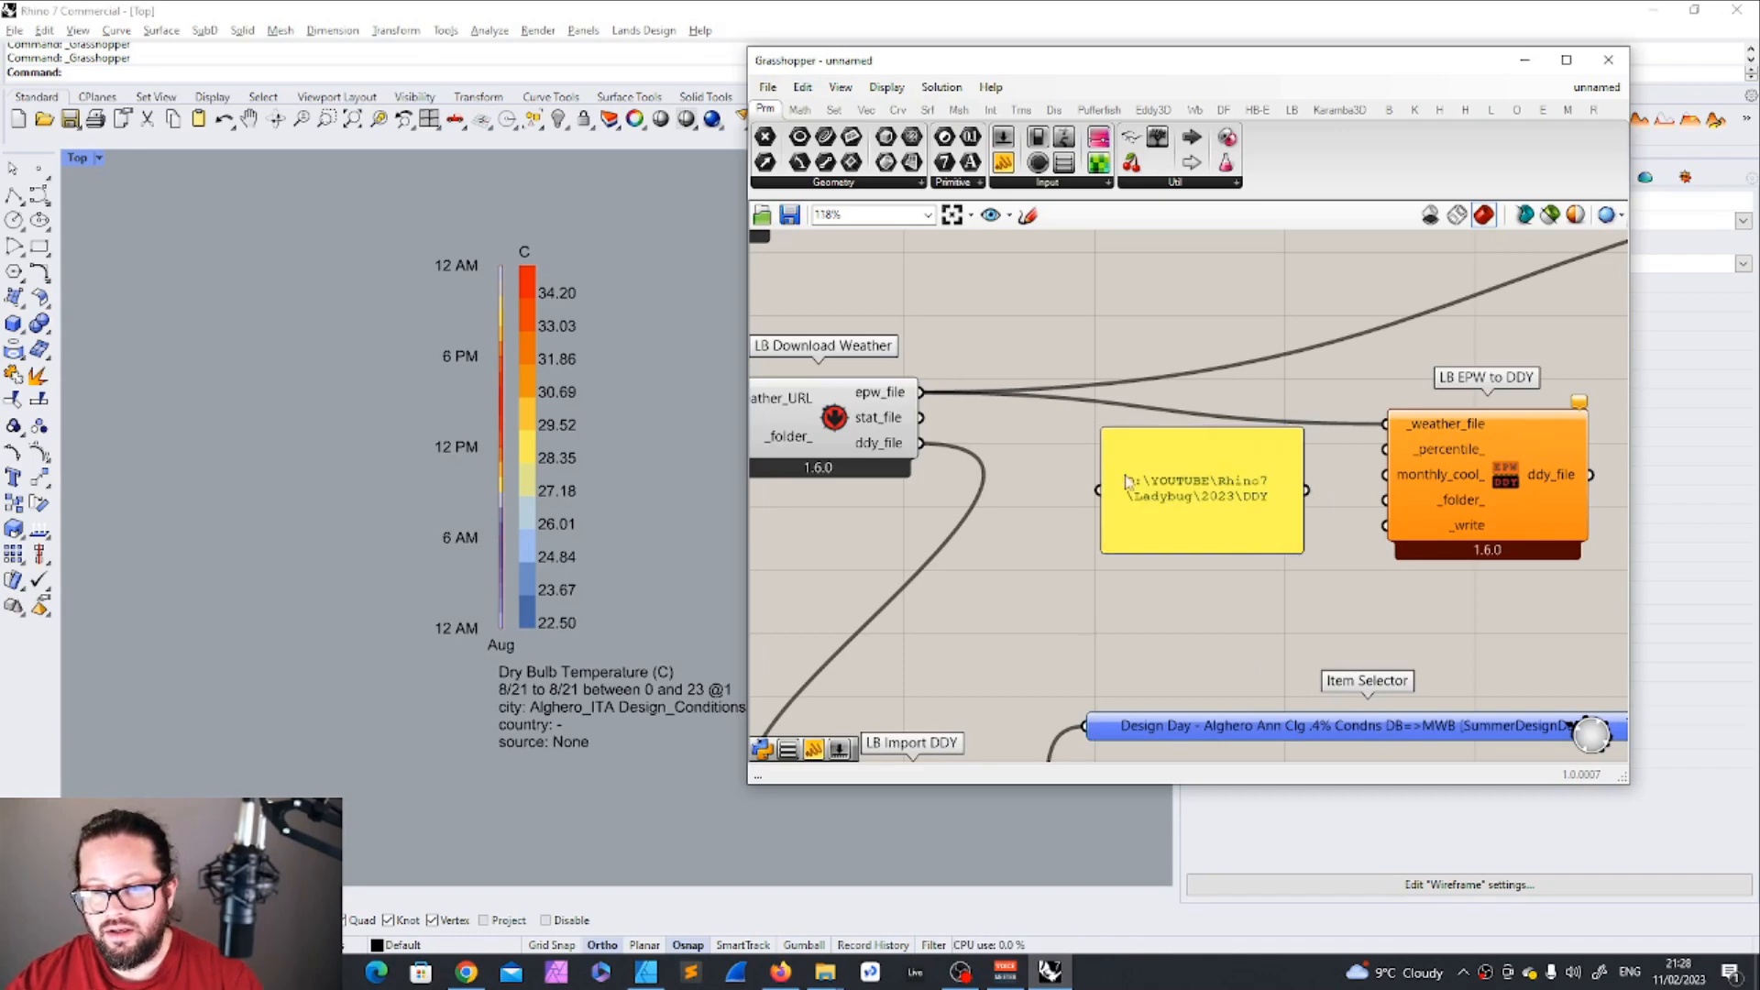
scroll(1127, 480, down, 3)
drag(1210, 491, 1264, 491)
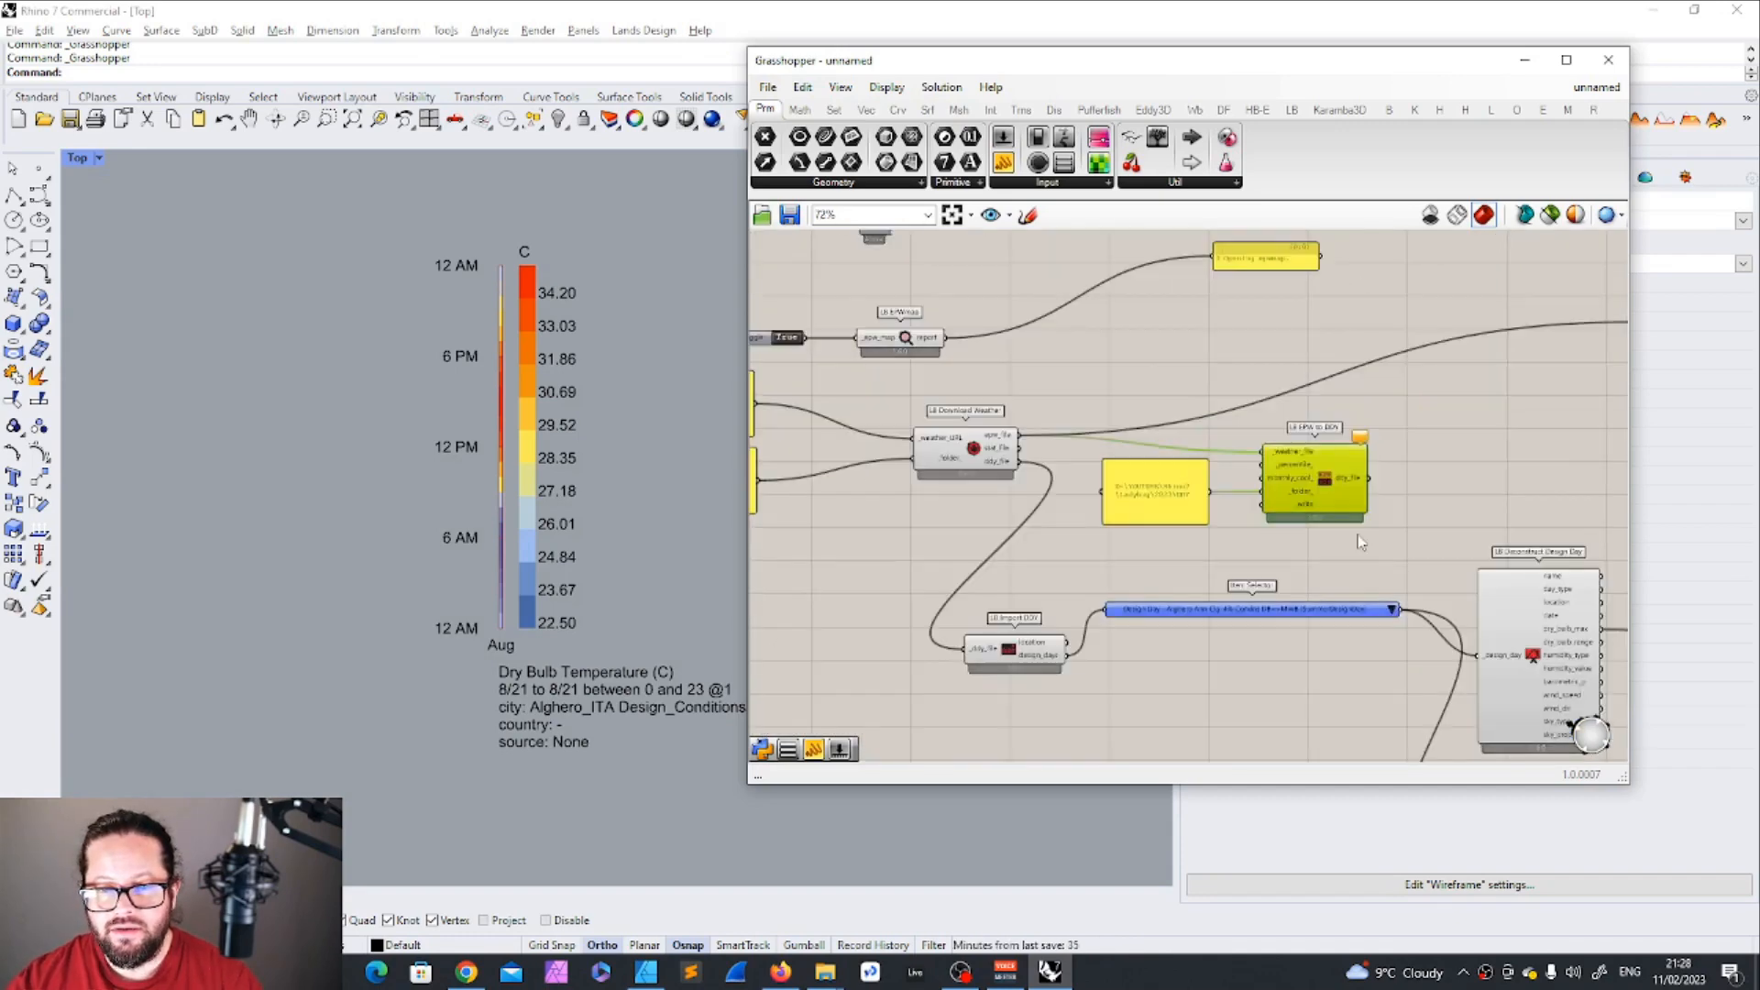
Wire a Boolean Toggle into the _write input of LB EPW to DDY and set it to True.
scroll(1279, 516, up, 4)
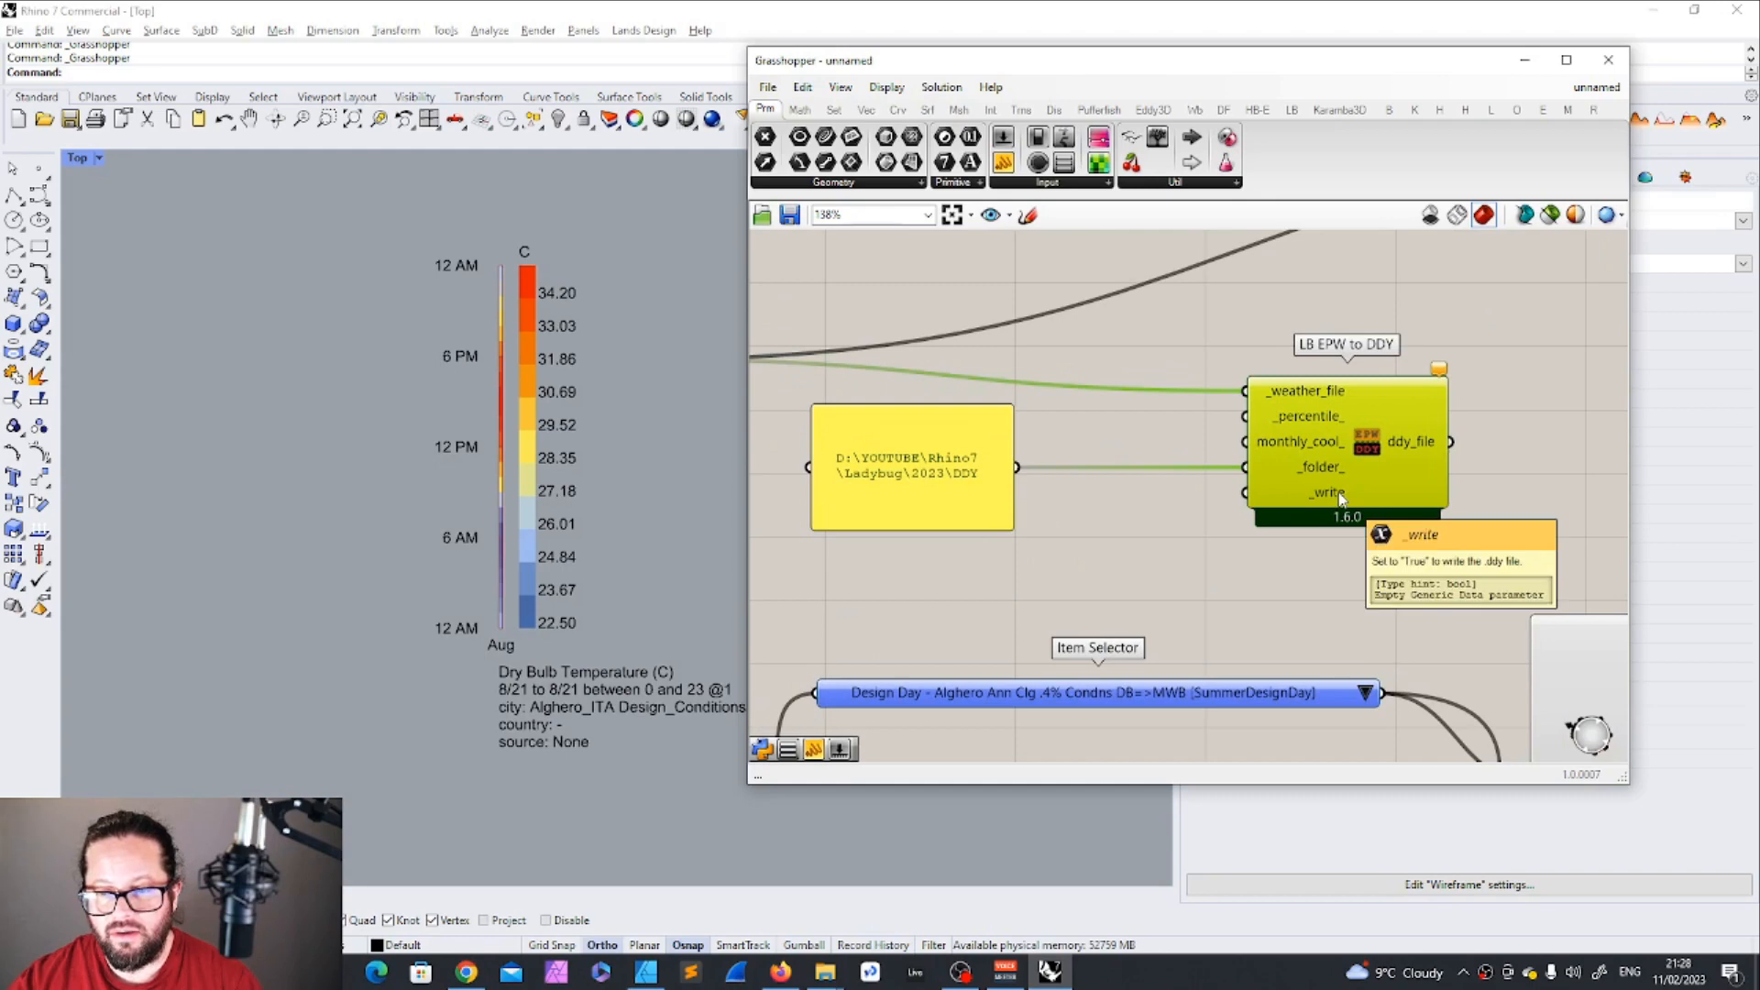
right_click(1340, 498)
mouse_move(1484, 678)
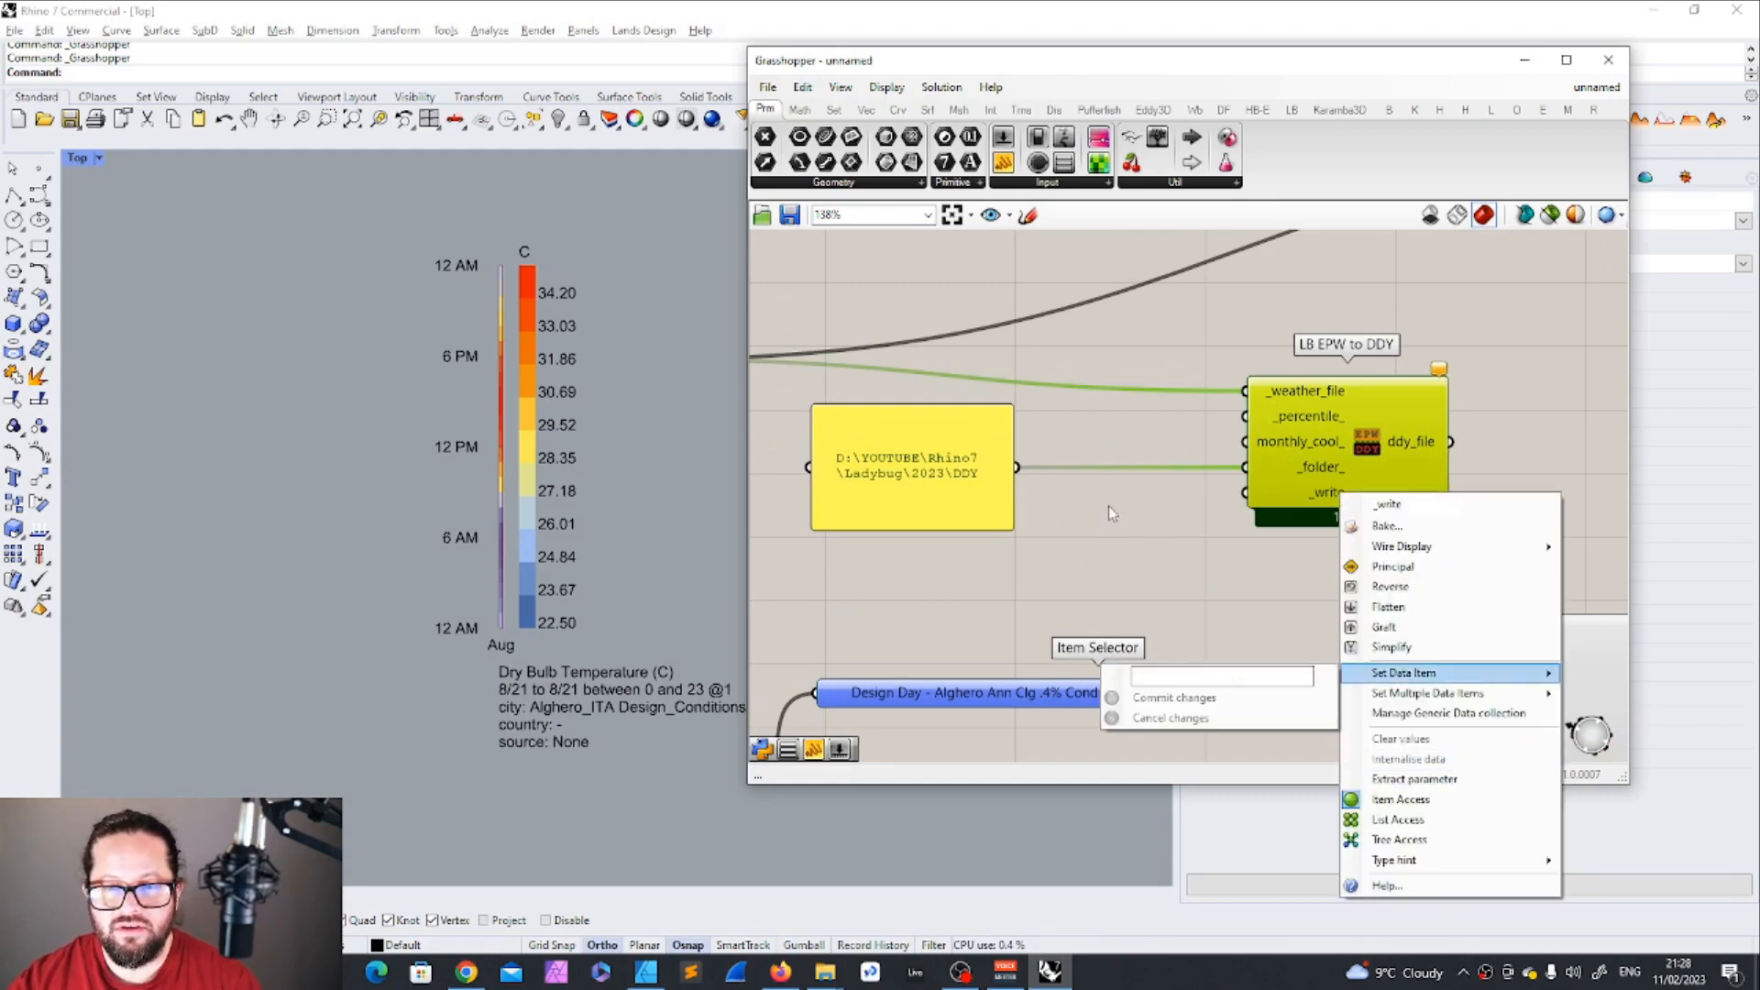
click(1036, 138)
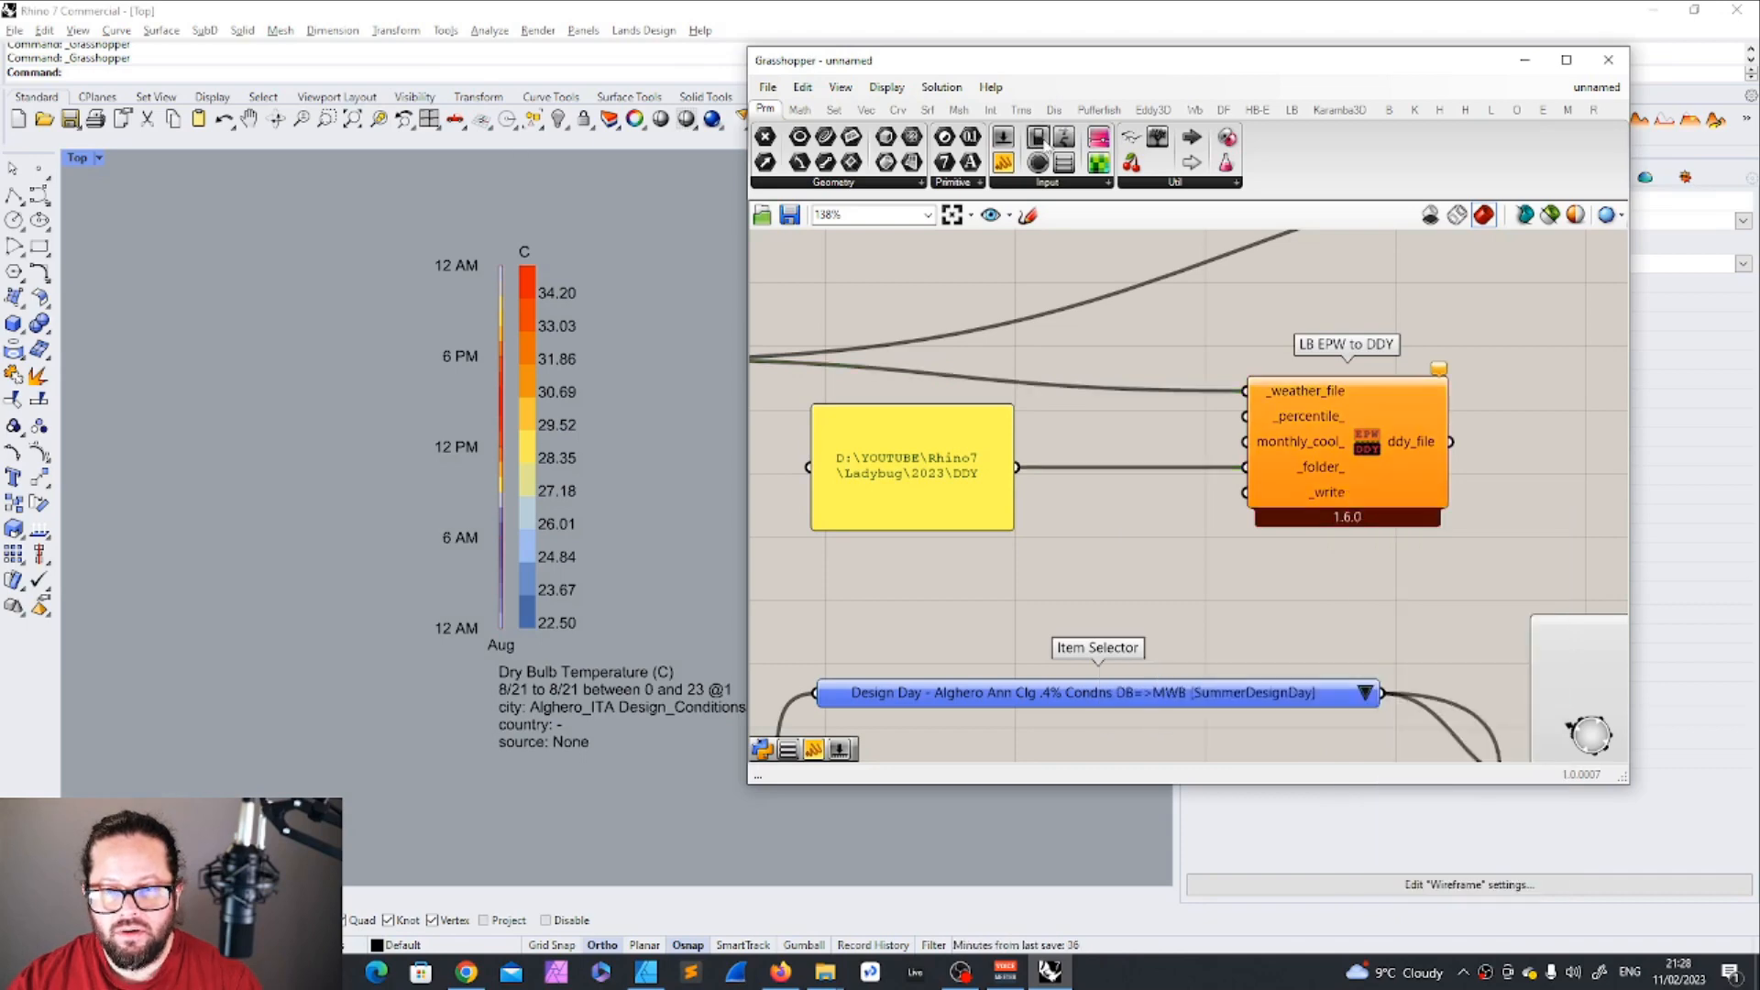
drag(1037, 137, 1330, 493)
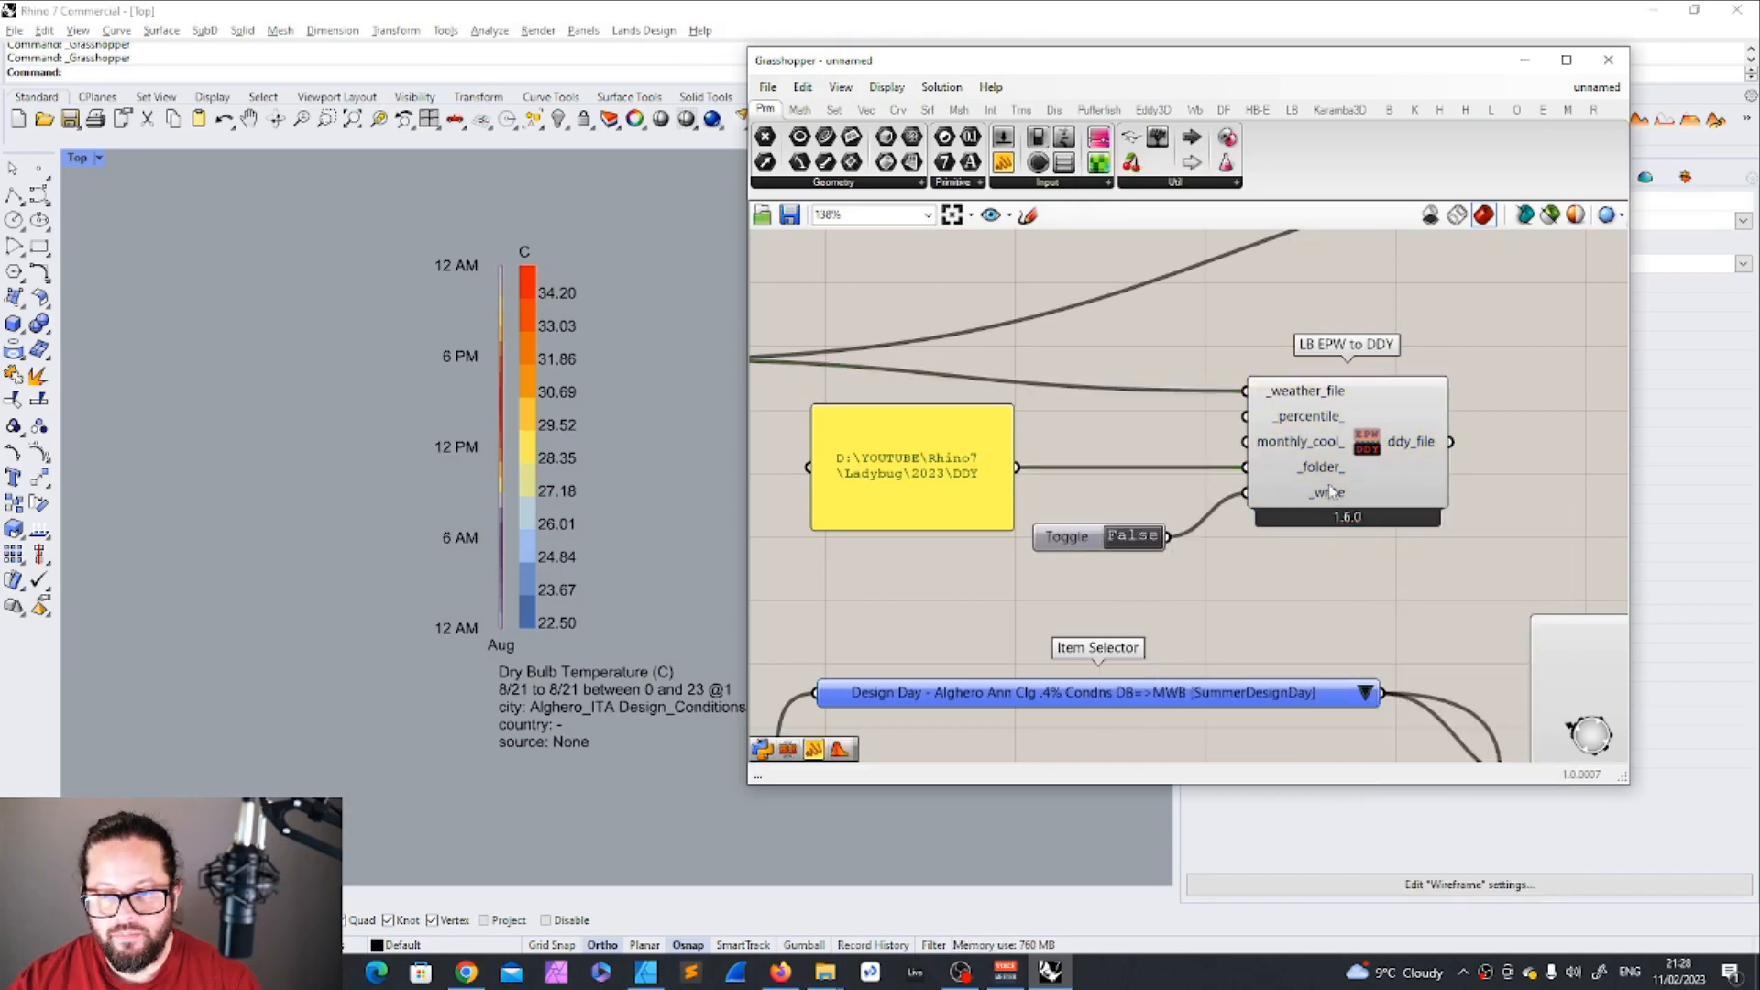
click(1133, 537)
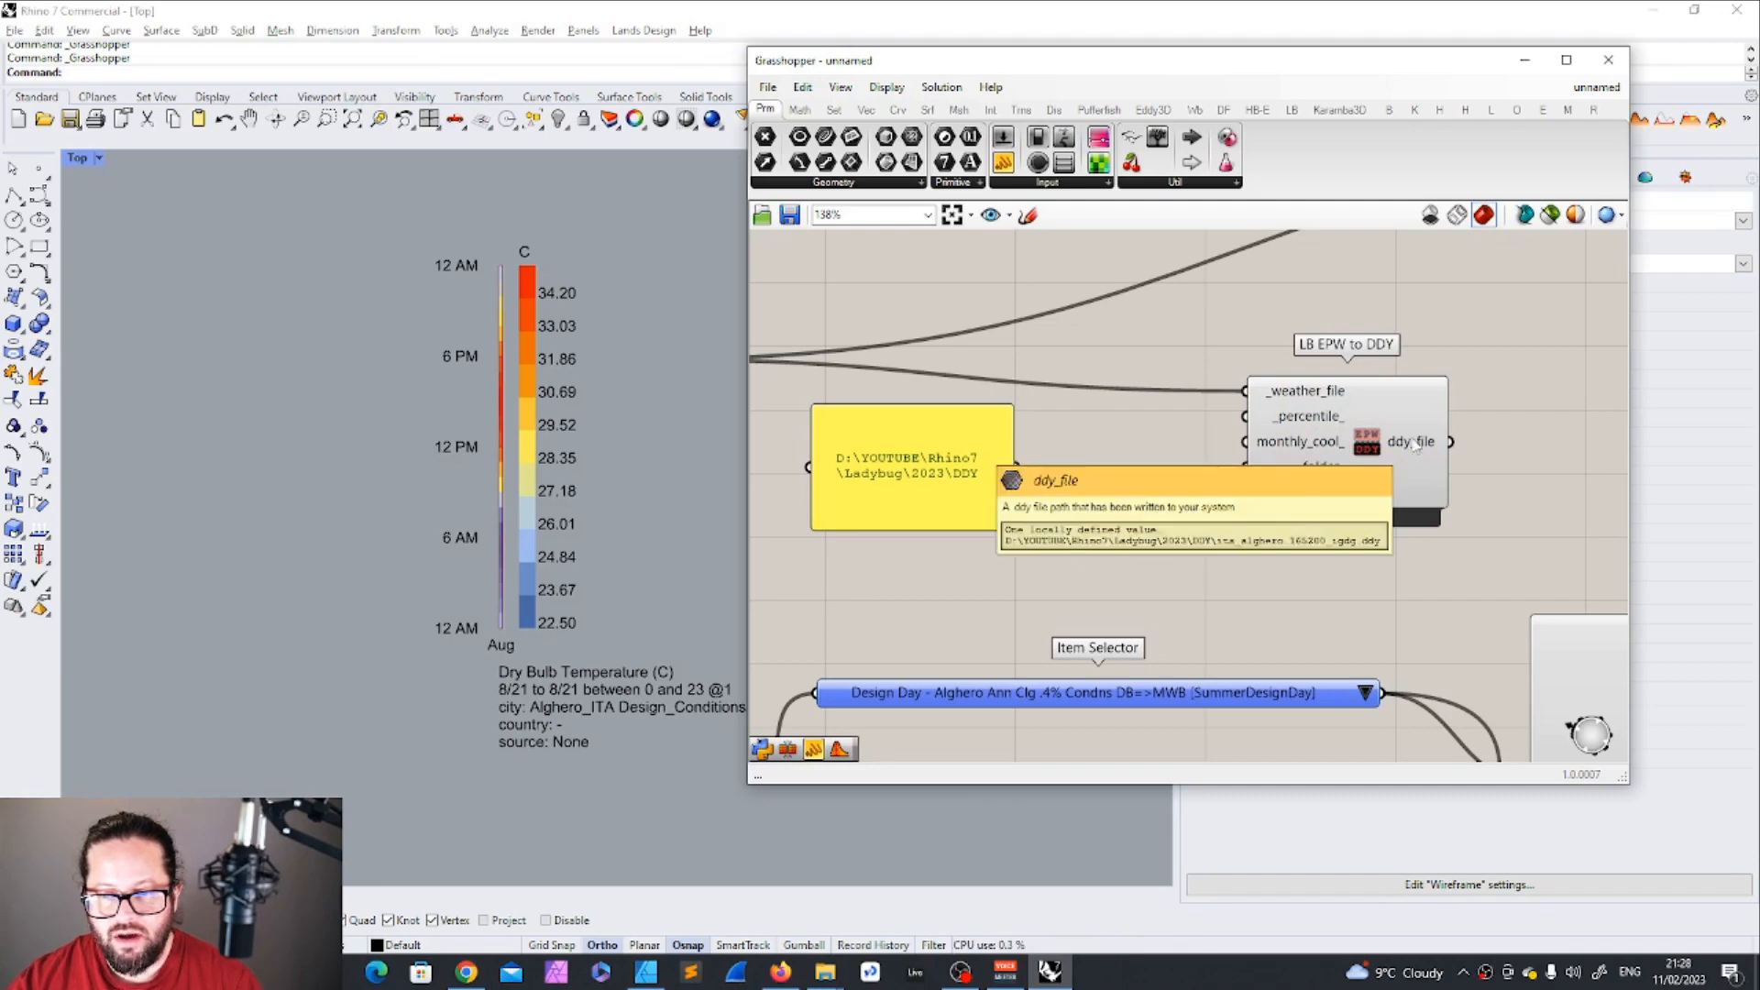
Add a copied Panel beside LB EPW to DDY, clear its text and wire the ddy_file output into it.
scroll(1389, 449, down, 3)
scroll(1302, 500, up, 2)
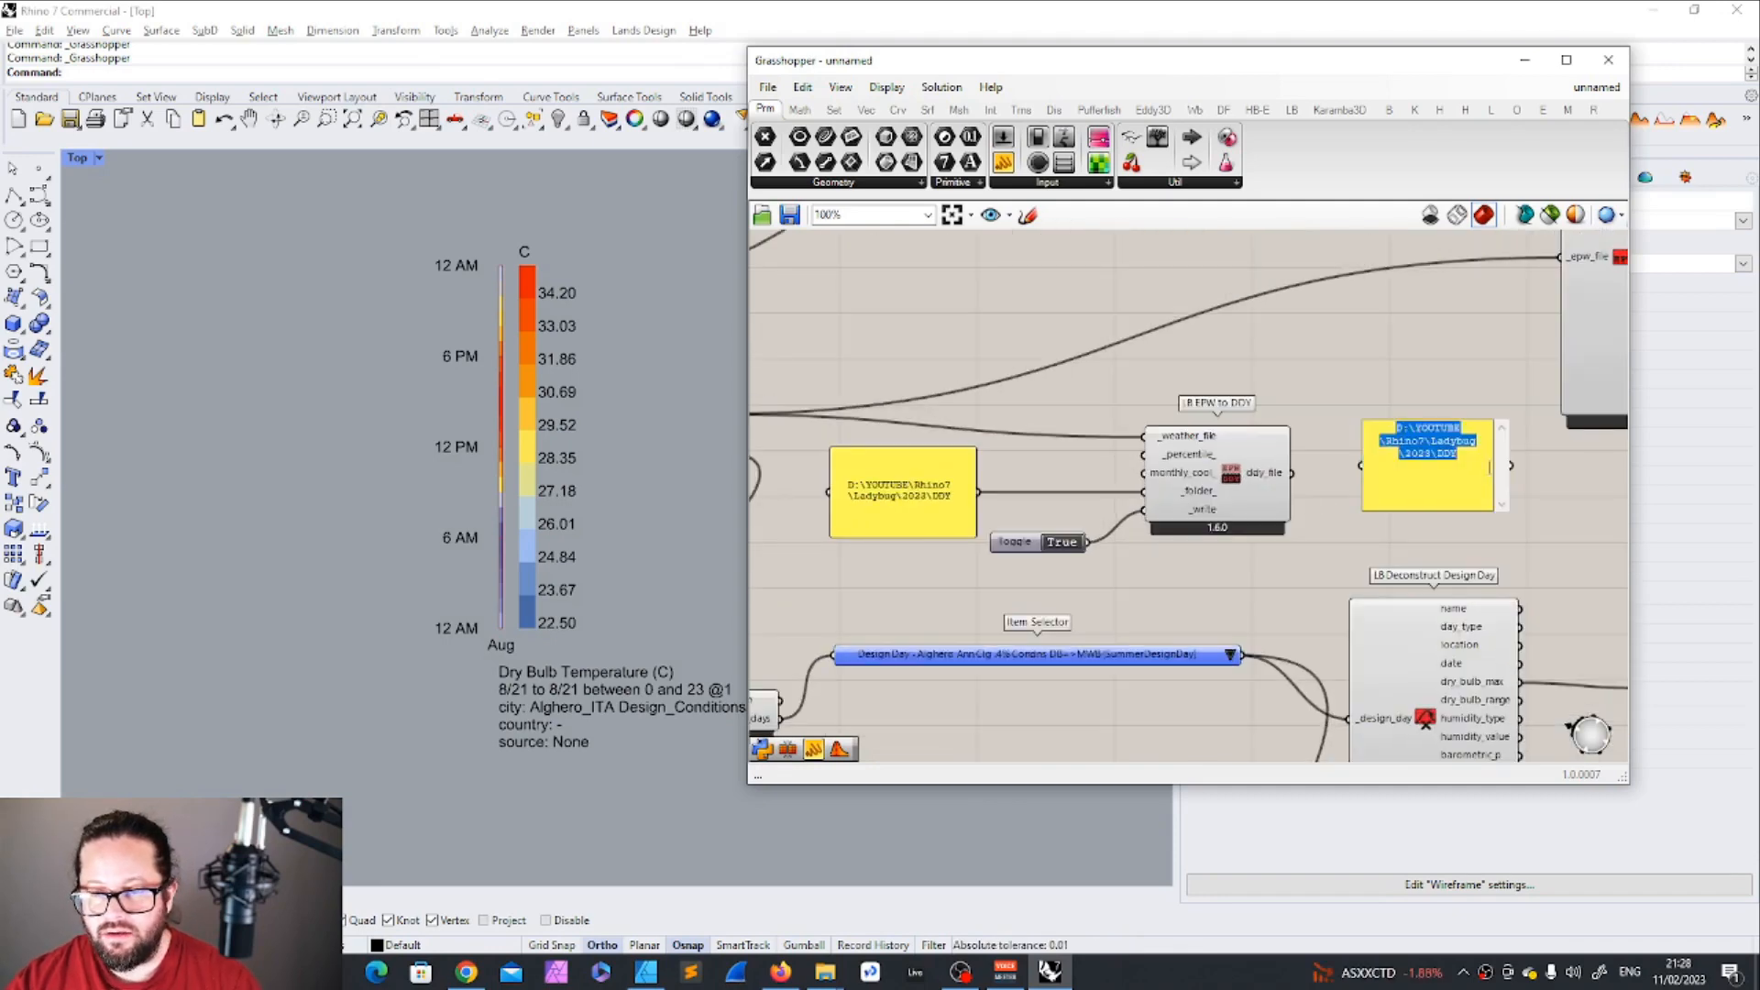
drag(1473, 453, 1355, 398)
key(BackSpace)
drag(1292, 473, 1372, 466)
scroll(1398, 477, up, 3)
scroll(1570, 512, up, 2)
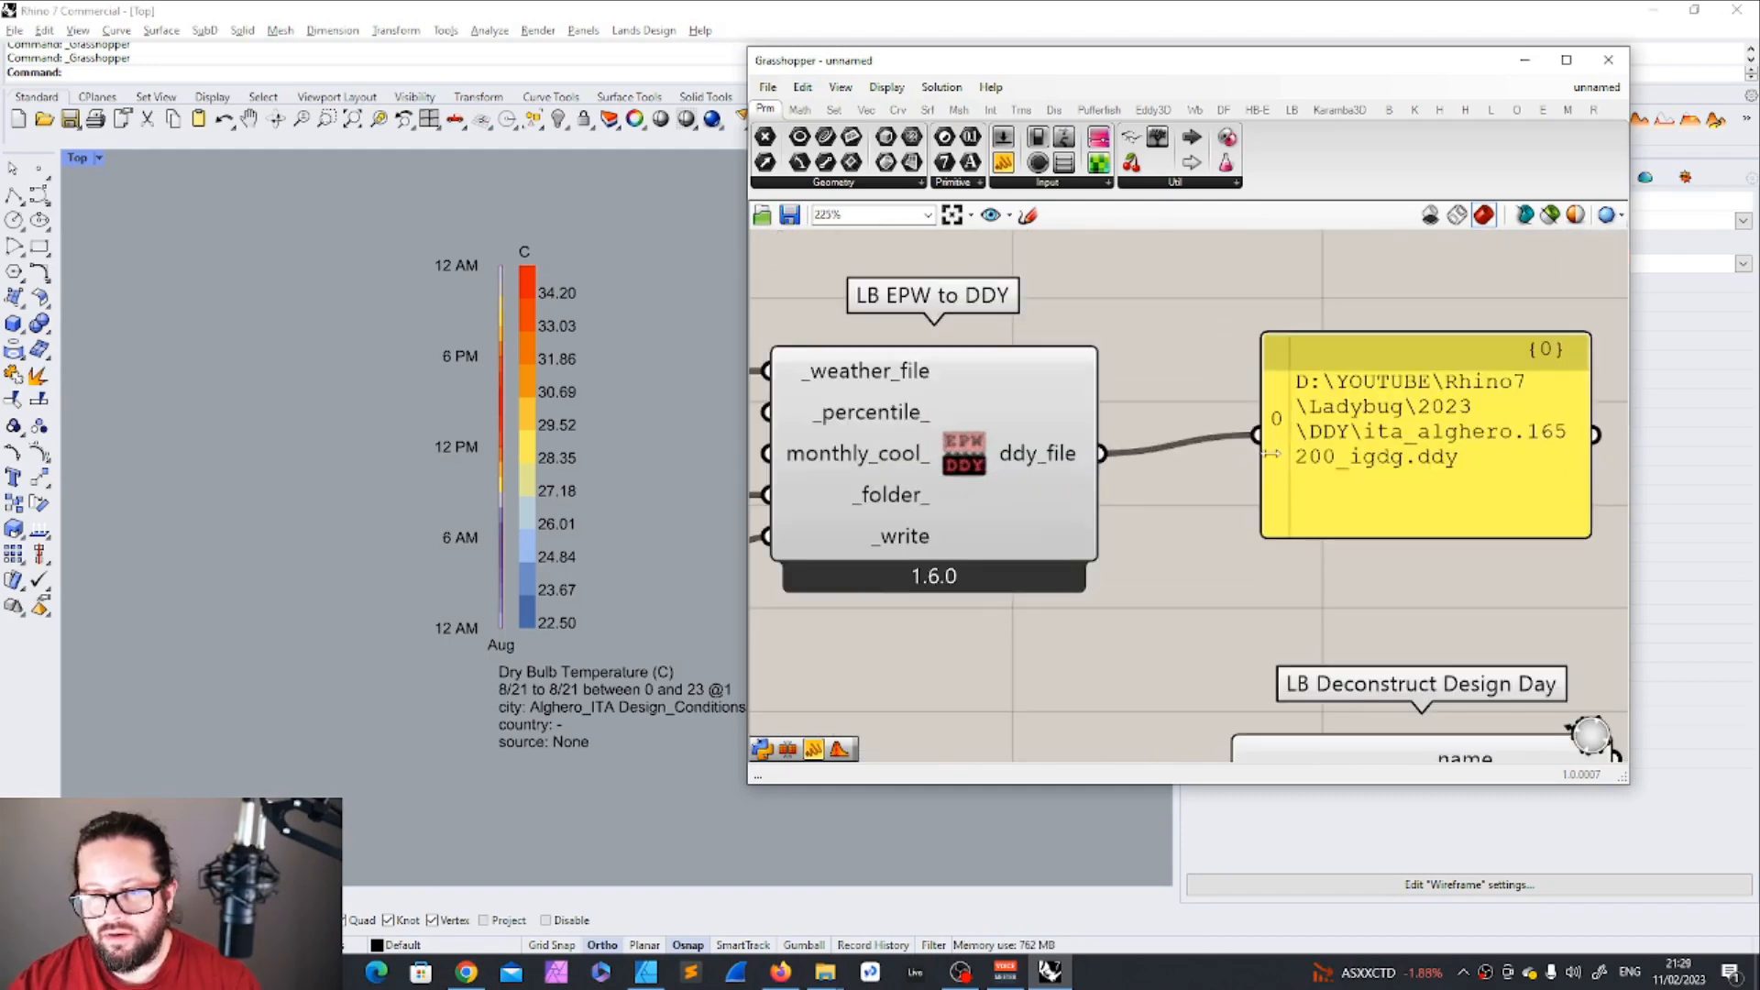
Read the written file path in the ddy_file Panel and move the Panel below LB Import DDY.
scroll(1292, 457, down, 2)
scroll(1350, 441, down, 3)
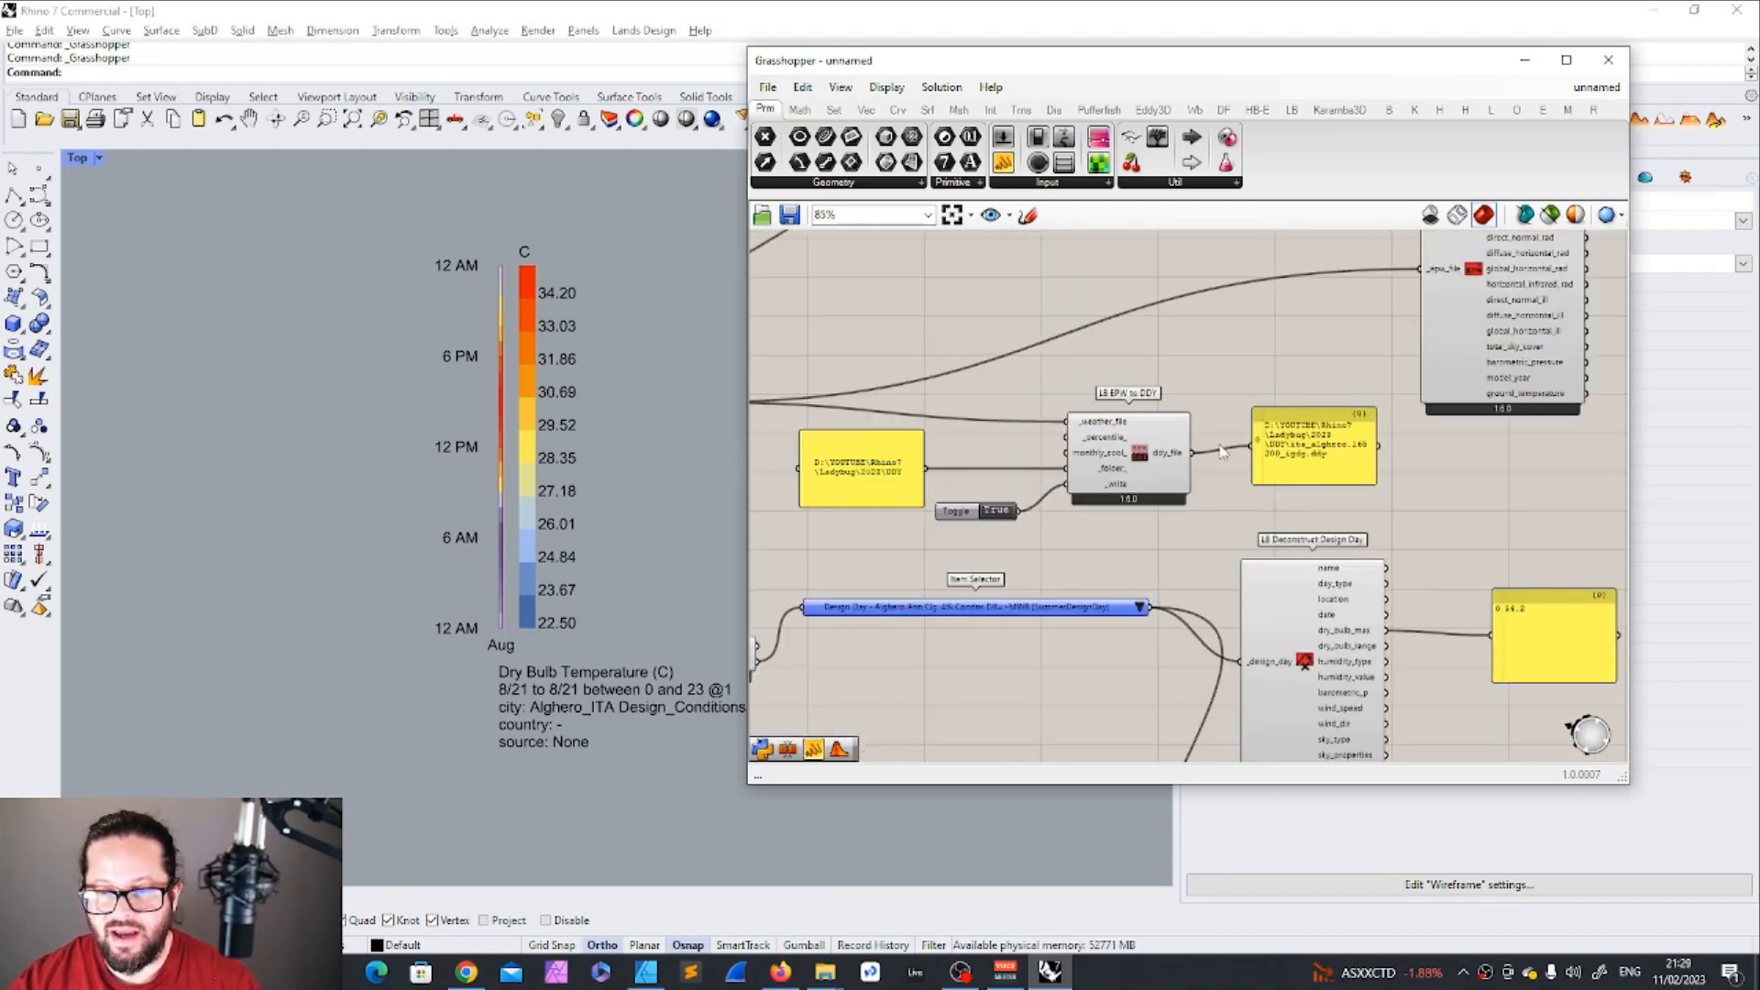
scroll(1302, 449, up, 3)
scroll(1276, 447, down, 2)
scroll(1276, 448, down, 3)
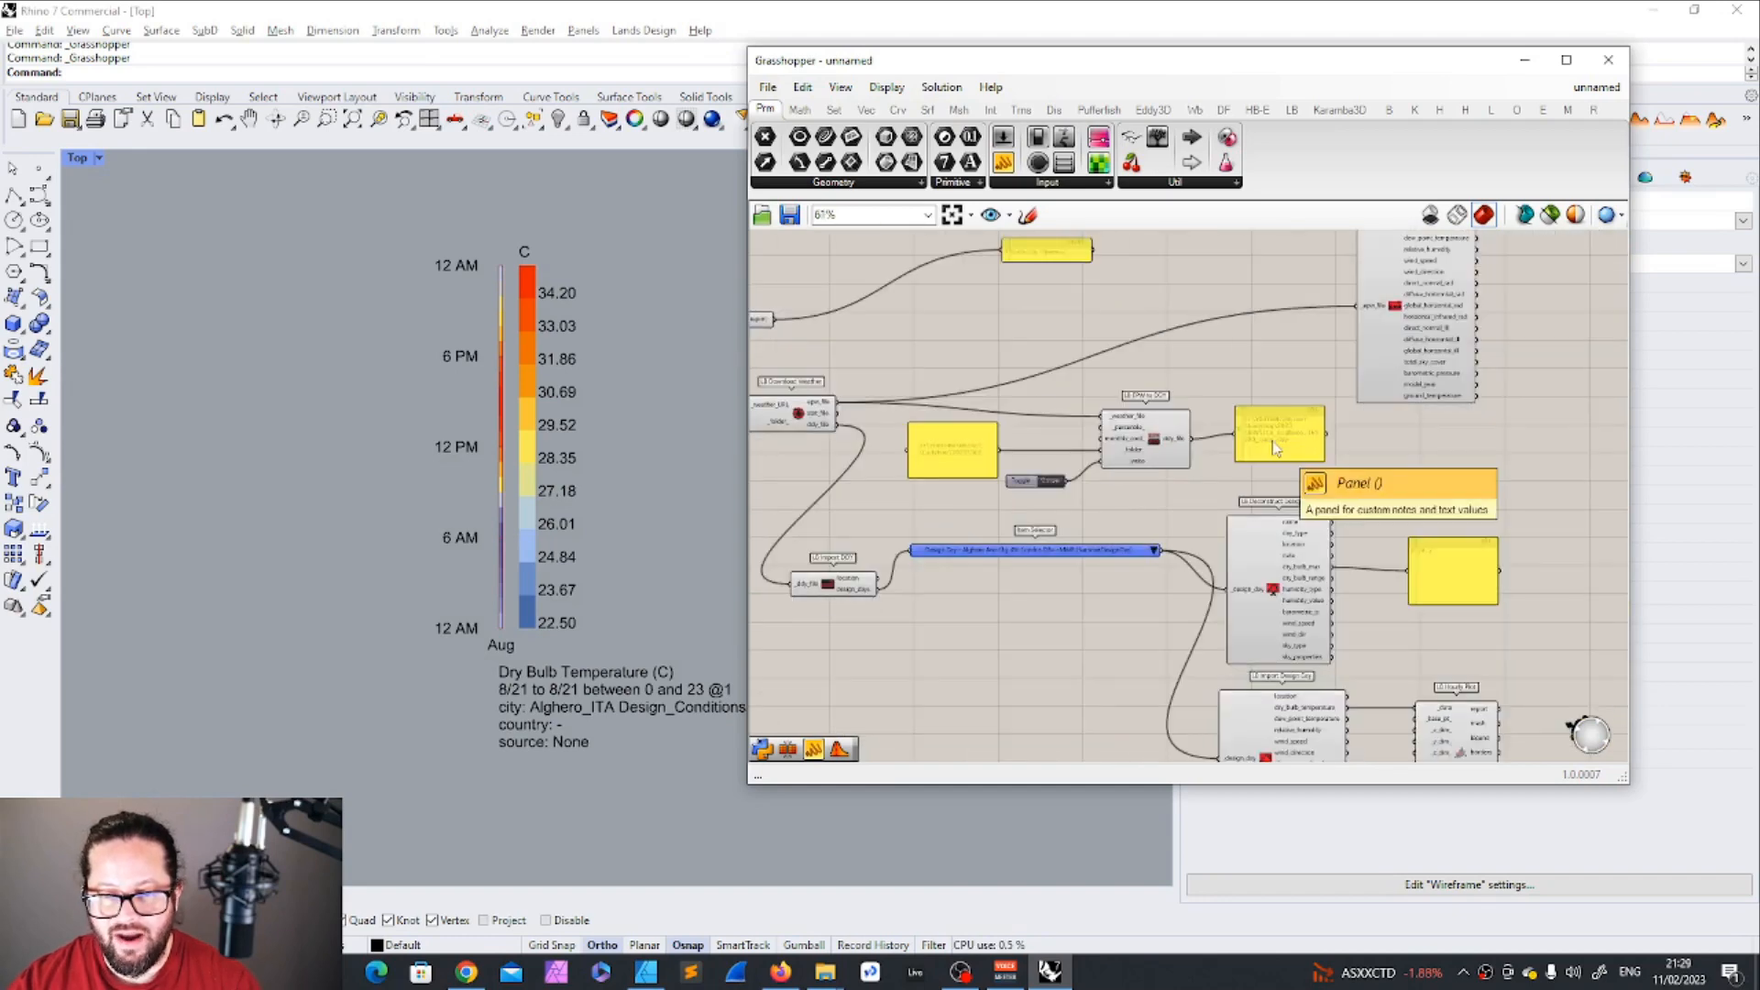
drag(1528, 396, 987, 704)
scroll(1016, 494, down, 4)
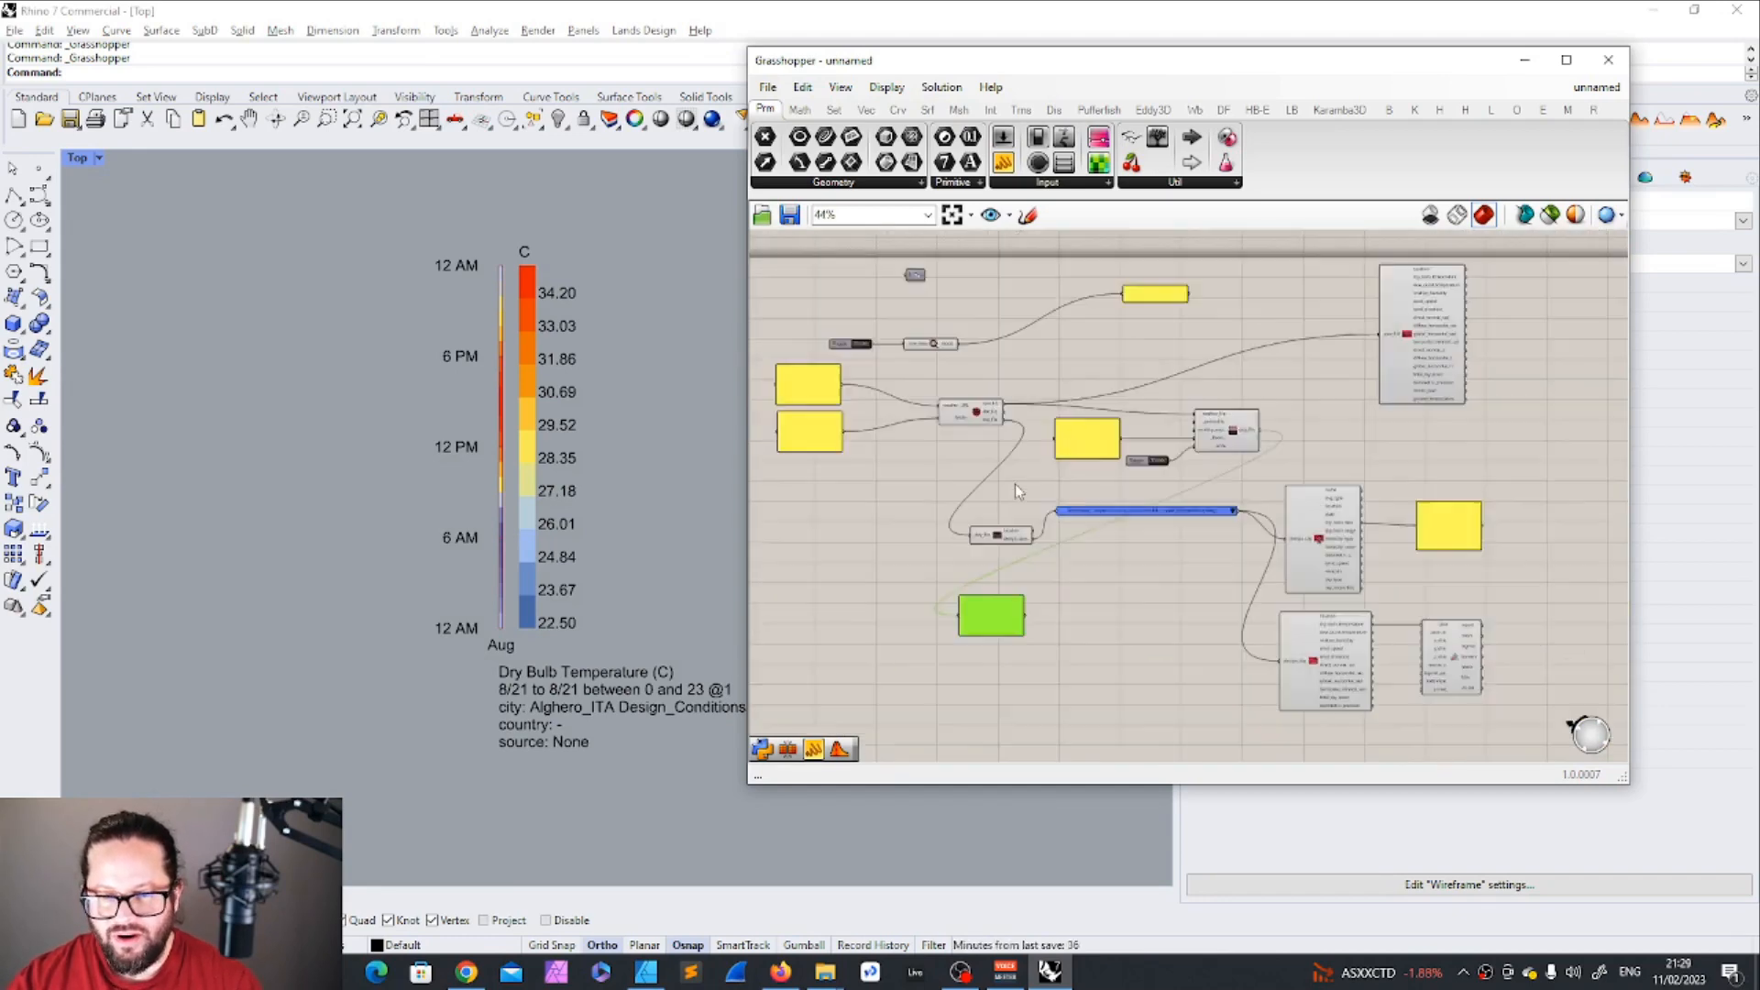
scroll(1364, 623, up, 4)
scroll(1360, 440, down, 2)
Move LB Import DDY, the Item Selector and the design day components to free space right of LB EPW to DDY.
drag(1524, 363, 1190, 690)
shift+click(1116, 419)
shift+click(865, 443)
drag(865, 443, 1268, 486)
scroll(1222, 384, down, 3)
scroll(1091, 307, up, 2)
right_drag(1311, 642, 1226, 573)
click(1226, 573)
drag(1239, 515, 1235, 460)
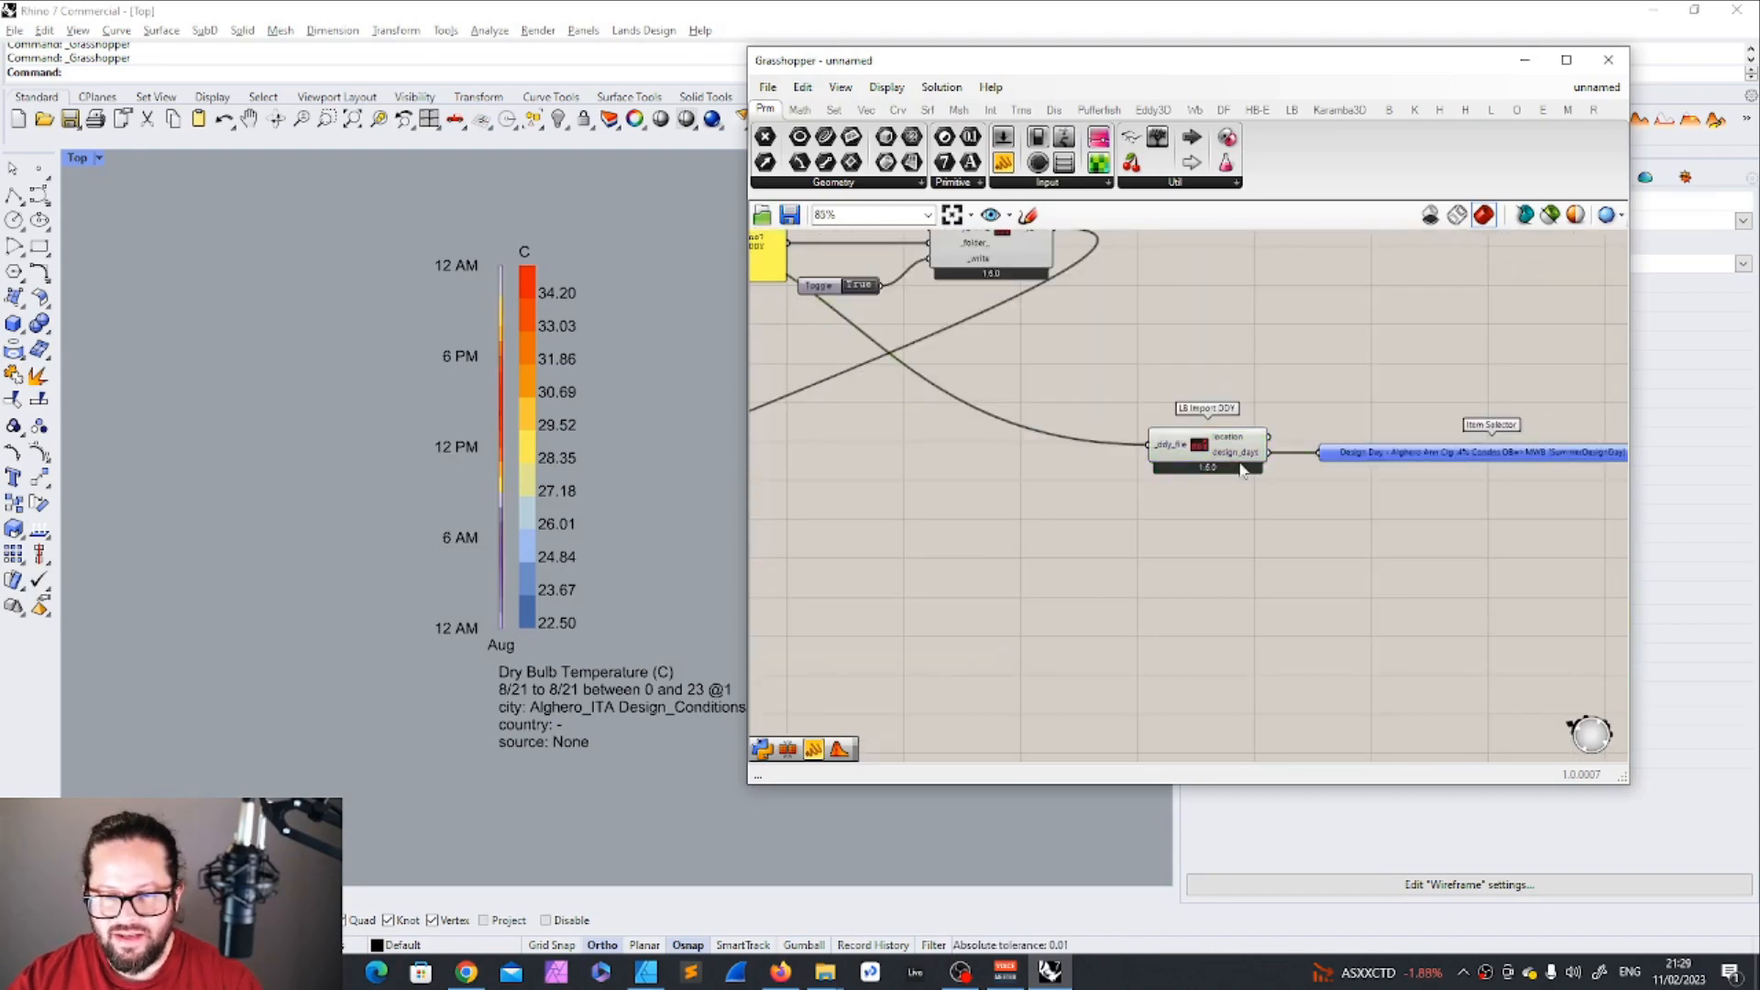
Duplicate LB Import DDY below the original and wire the ddy_file output of LB EPW to DDY into the copy.
mouse_move(1232, 454)
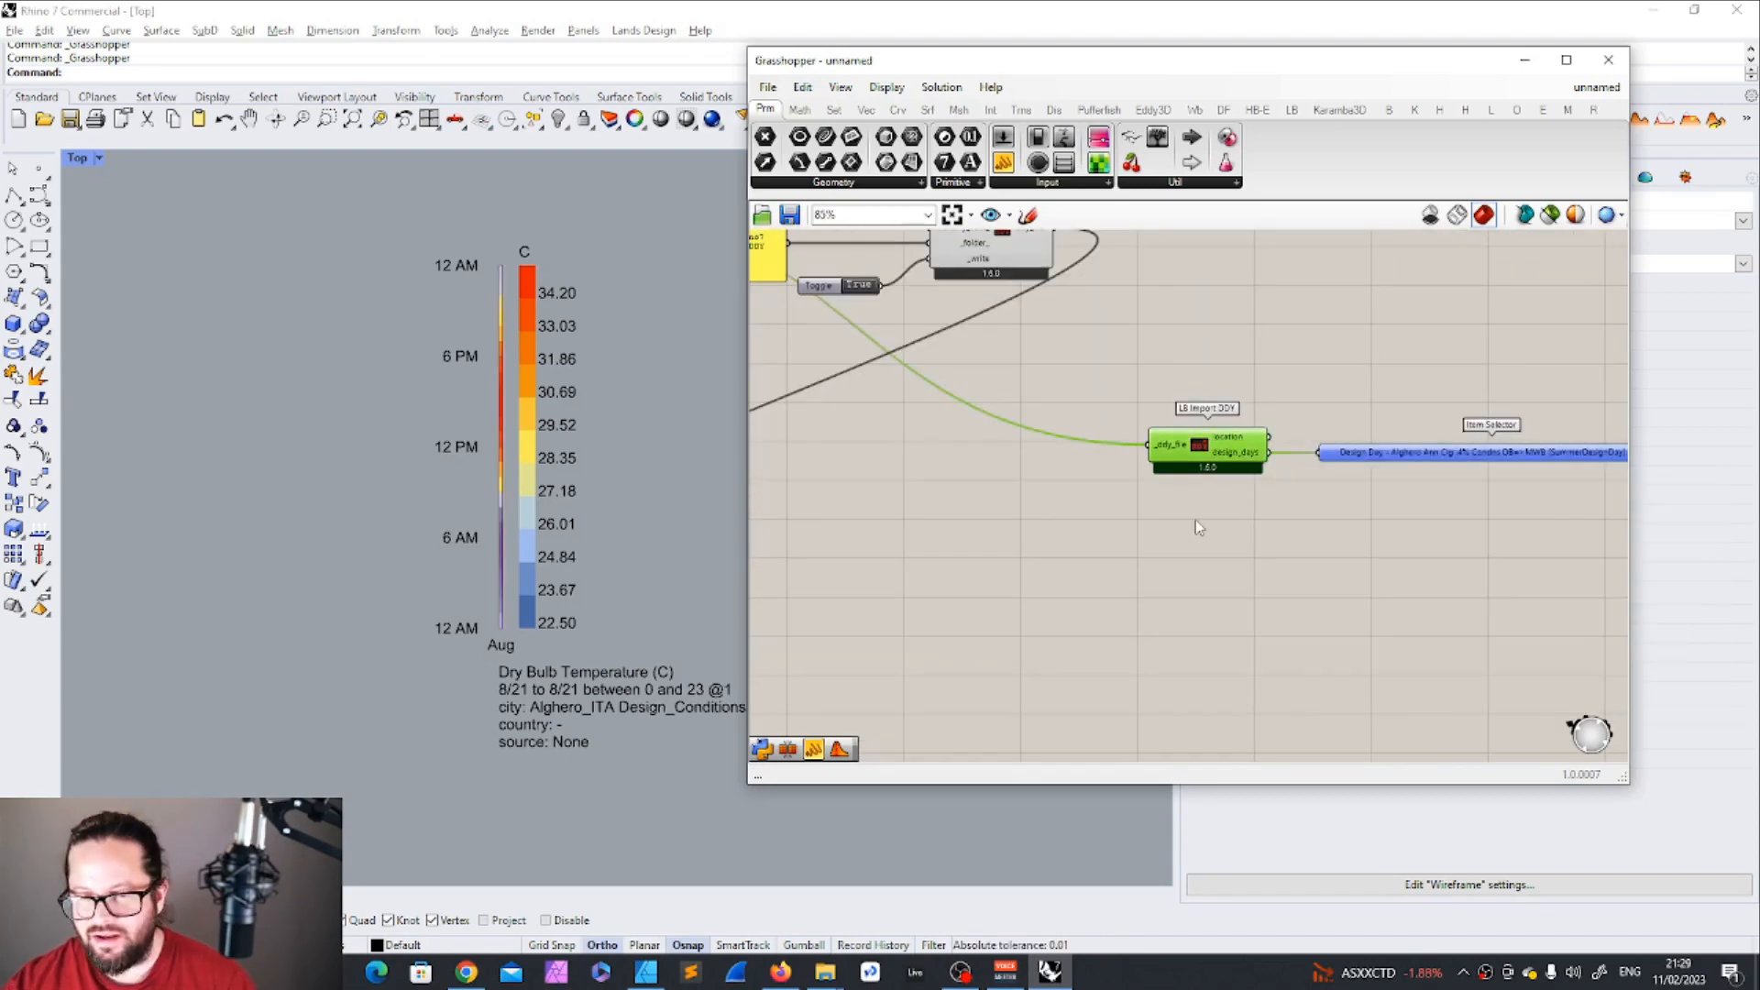
click(1224, 504)
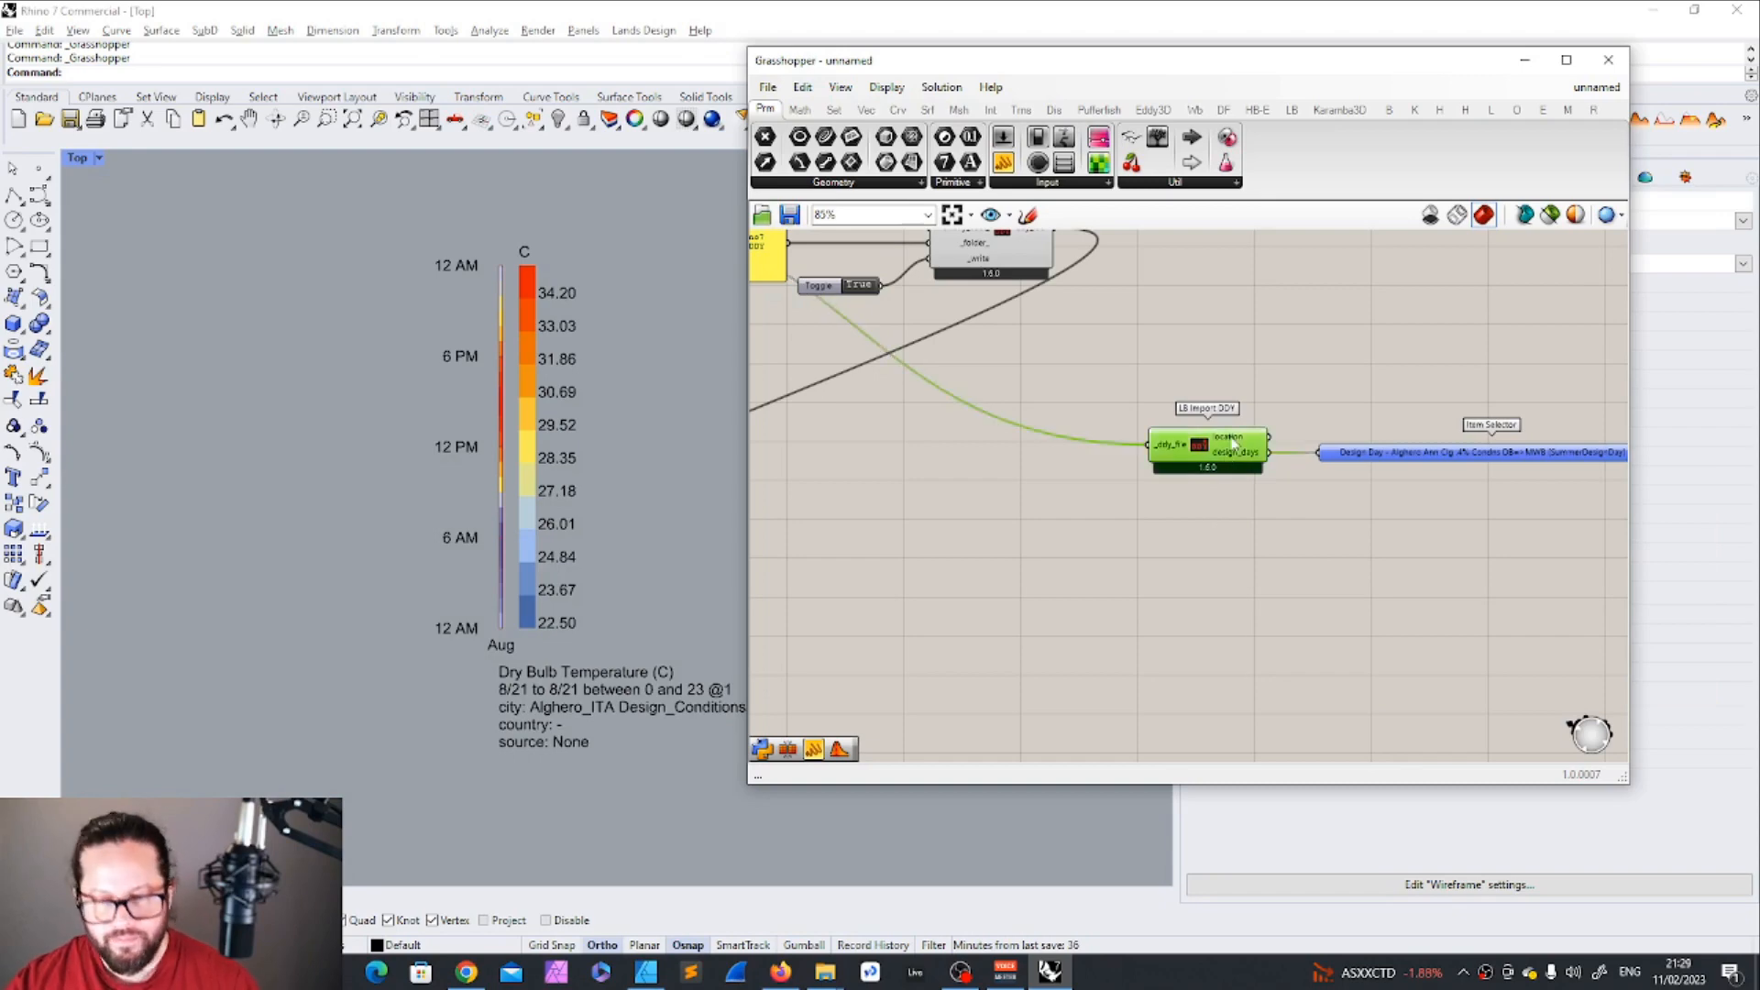
alt+drag(1233, 447, 1210, 559)
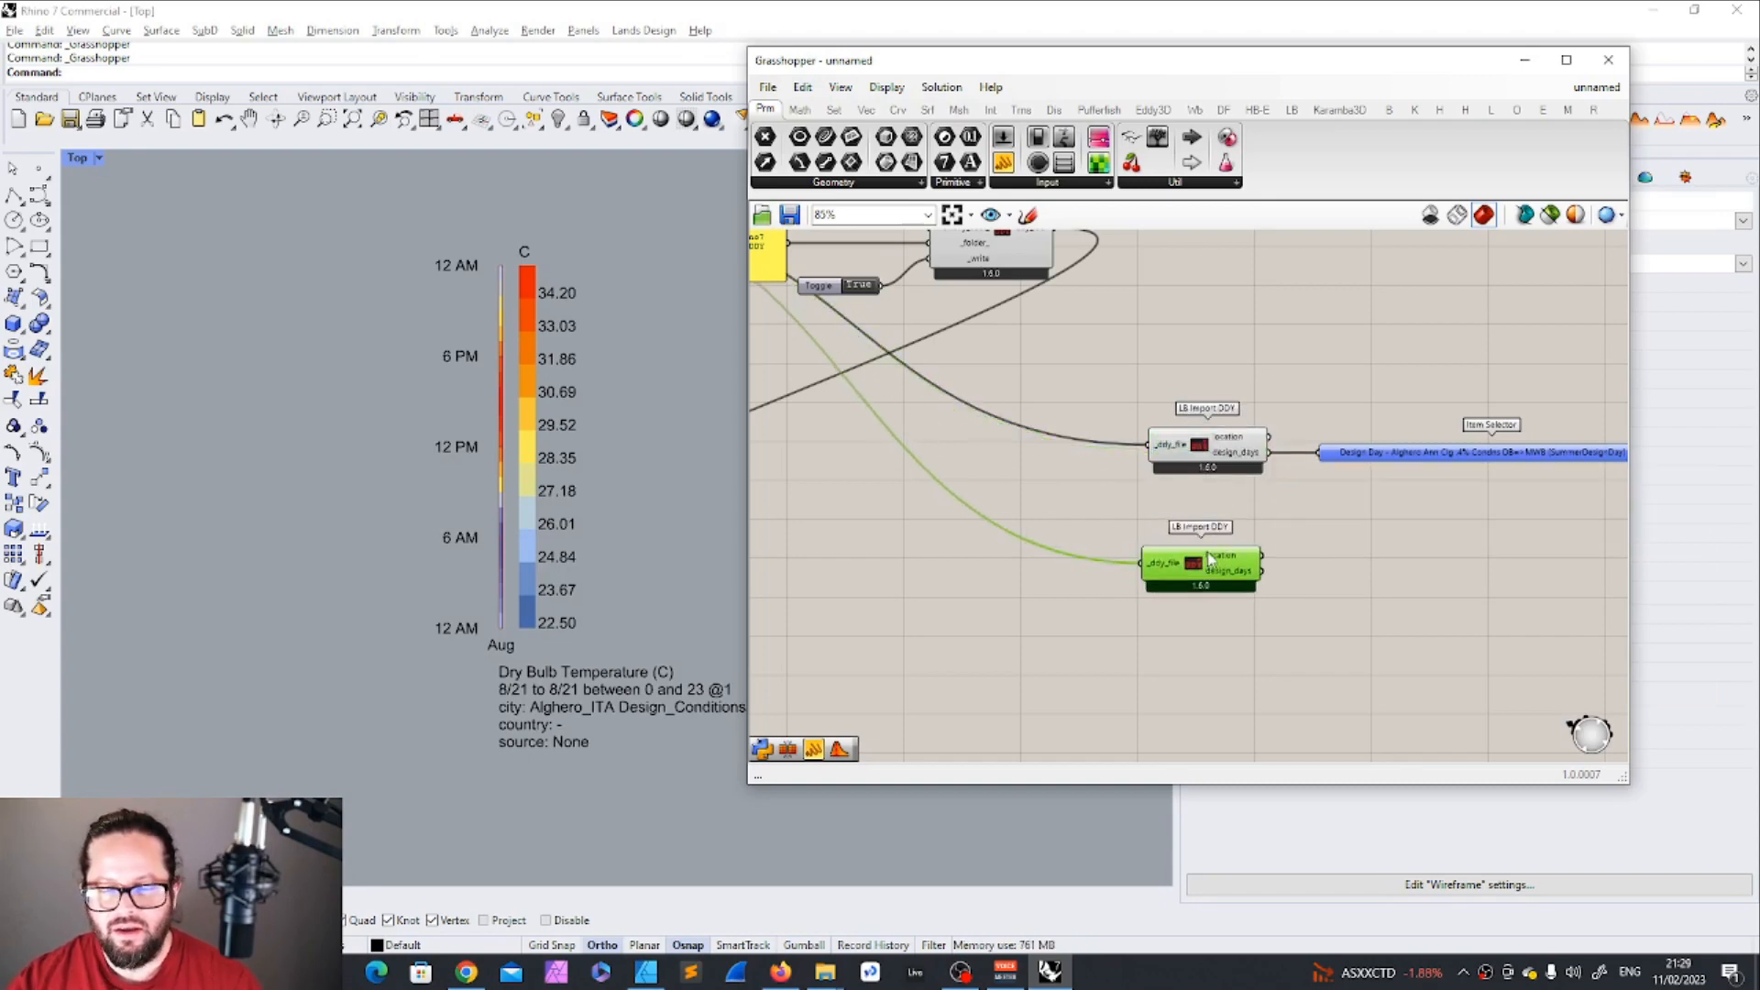
scroll(1091, 541, down, 2)
scroll(1153, 385, up, 3)
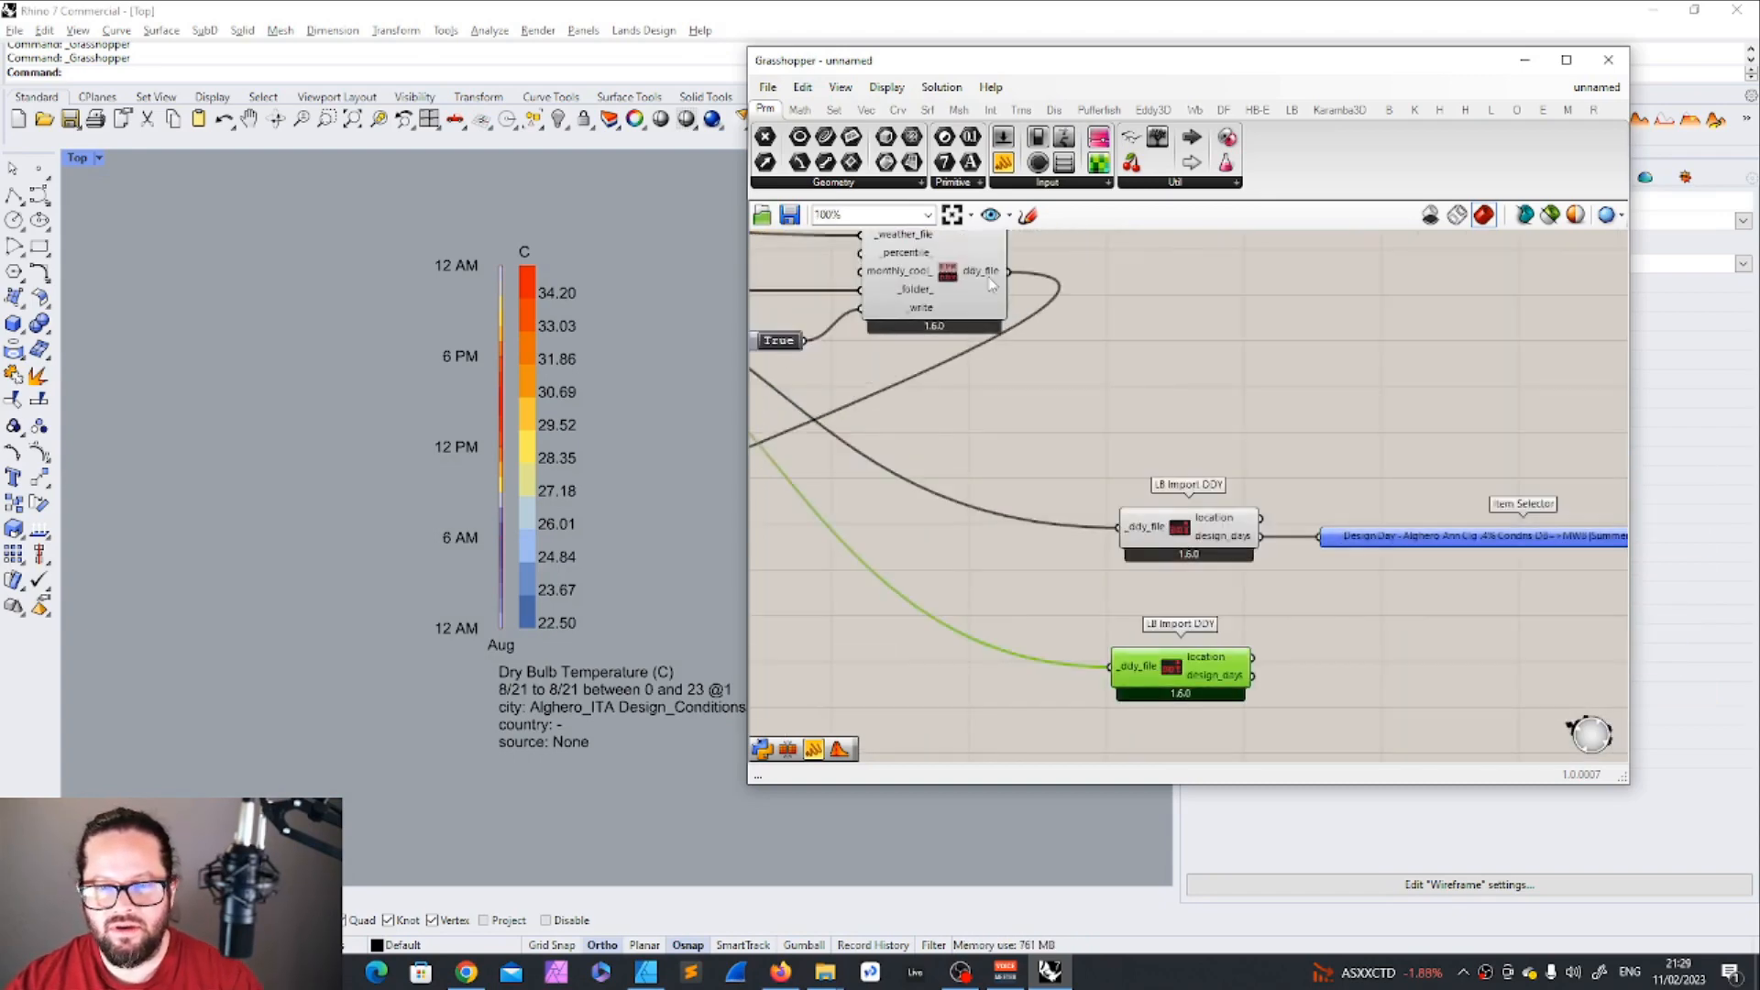
right_drag(1007, 274, 1013, 310)
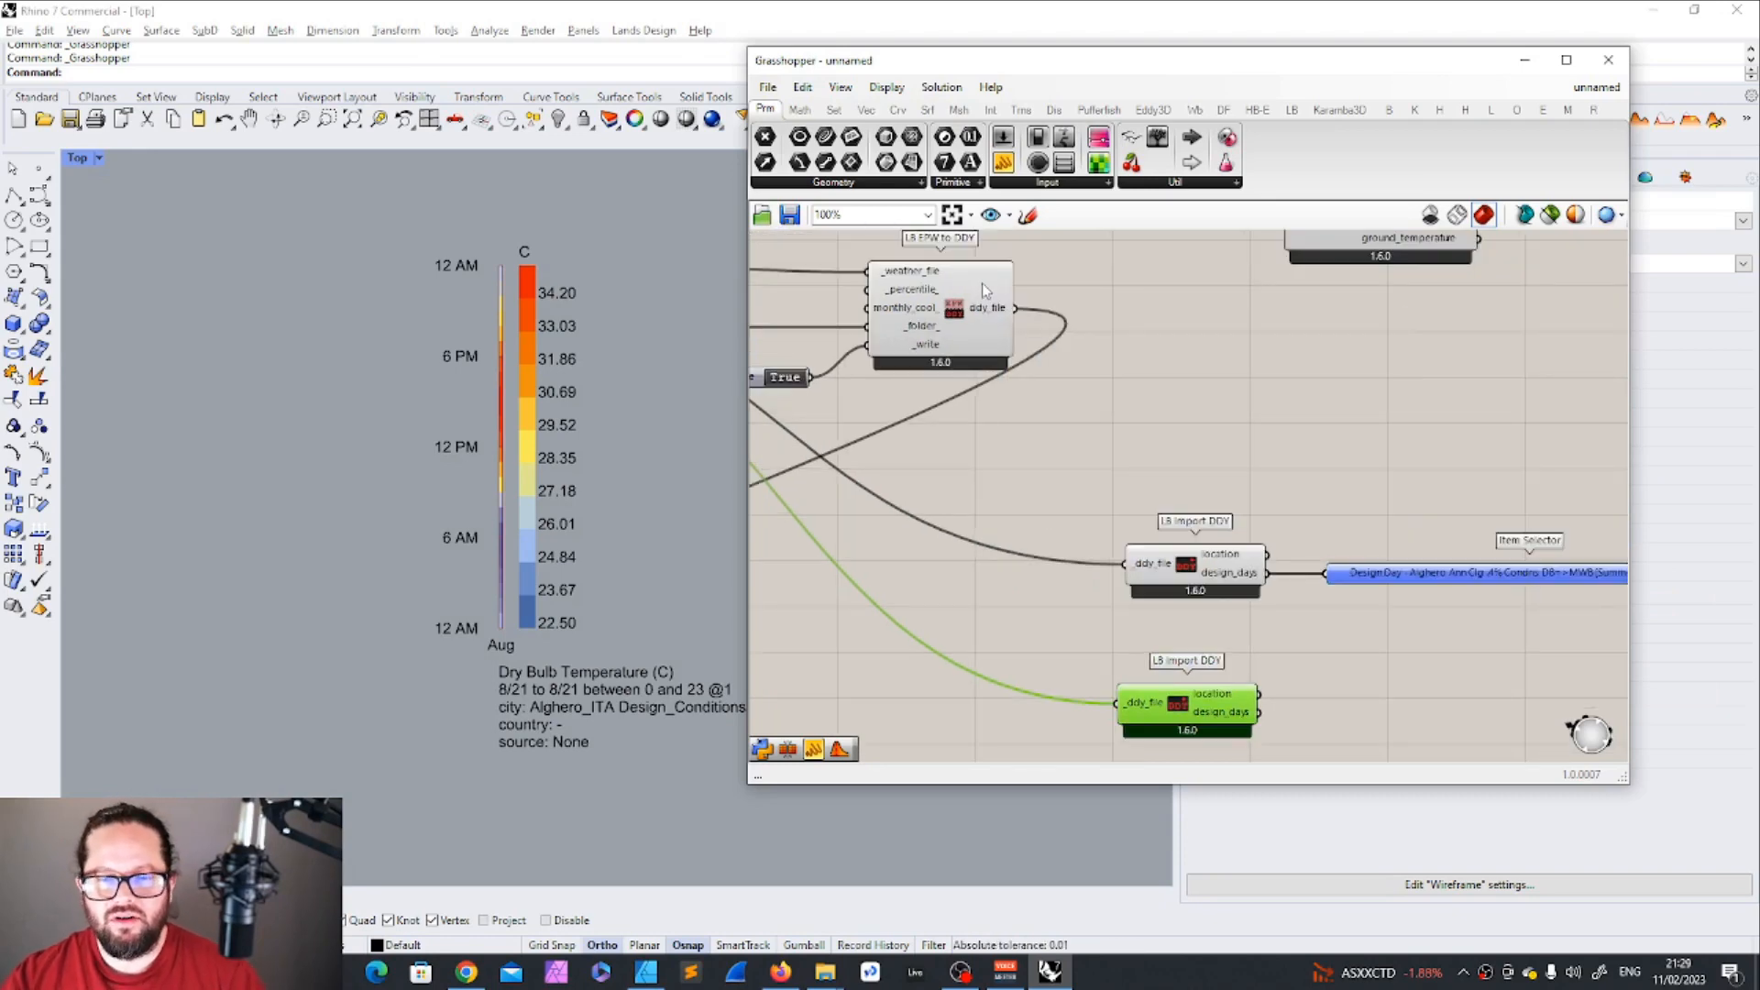
scroll(1024, 318, down, 1)
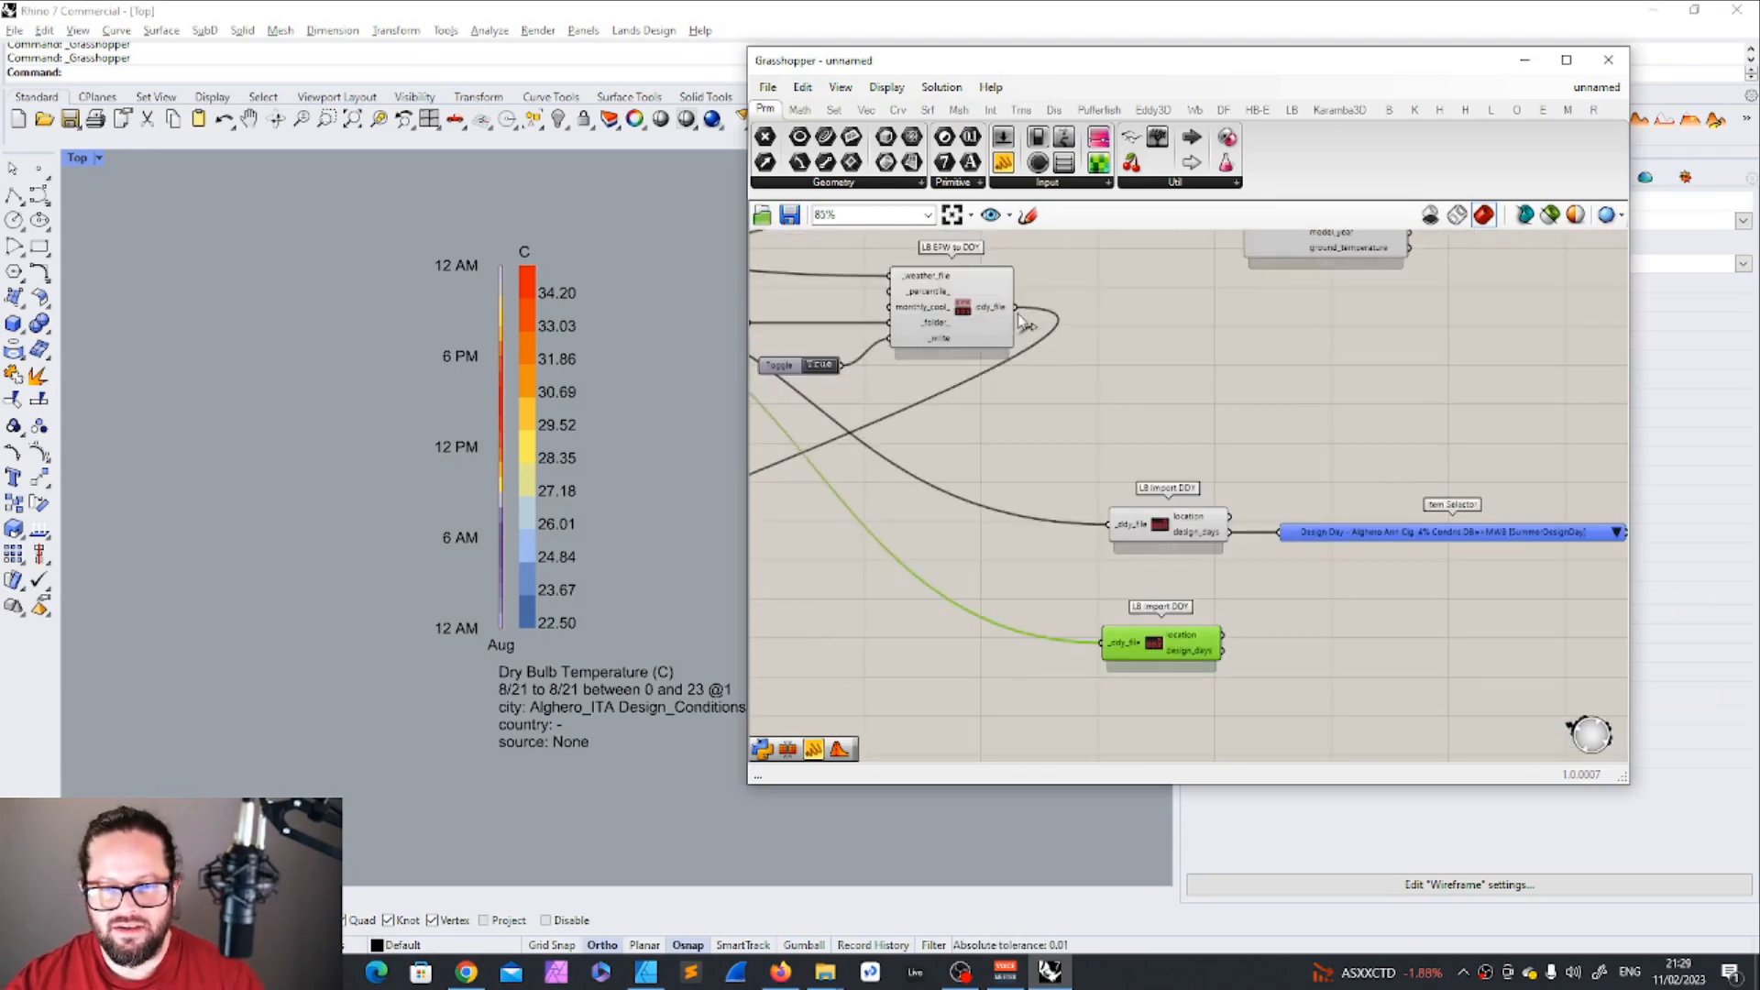
right_drag(1178, 679, 993, 561)
Wire the copied LB Import DDY's design_days output into the Item Selector and select the Alghero Heating Design Day 99.6%.
mouse_move(1001, 561)
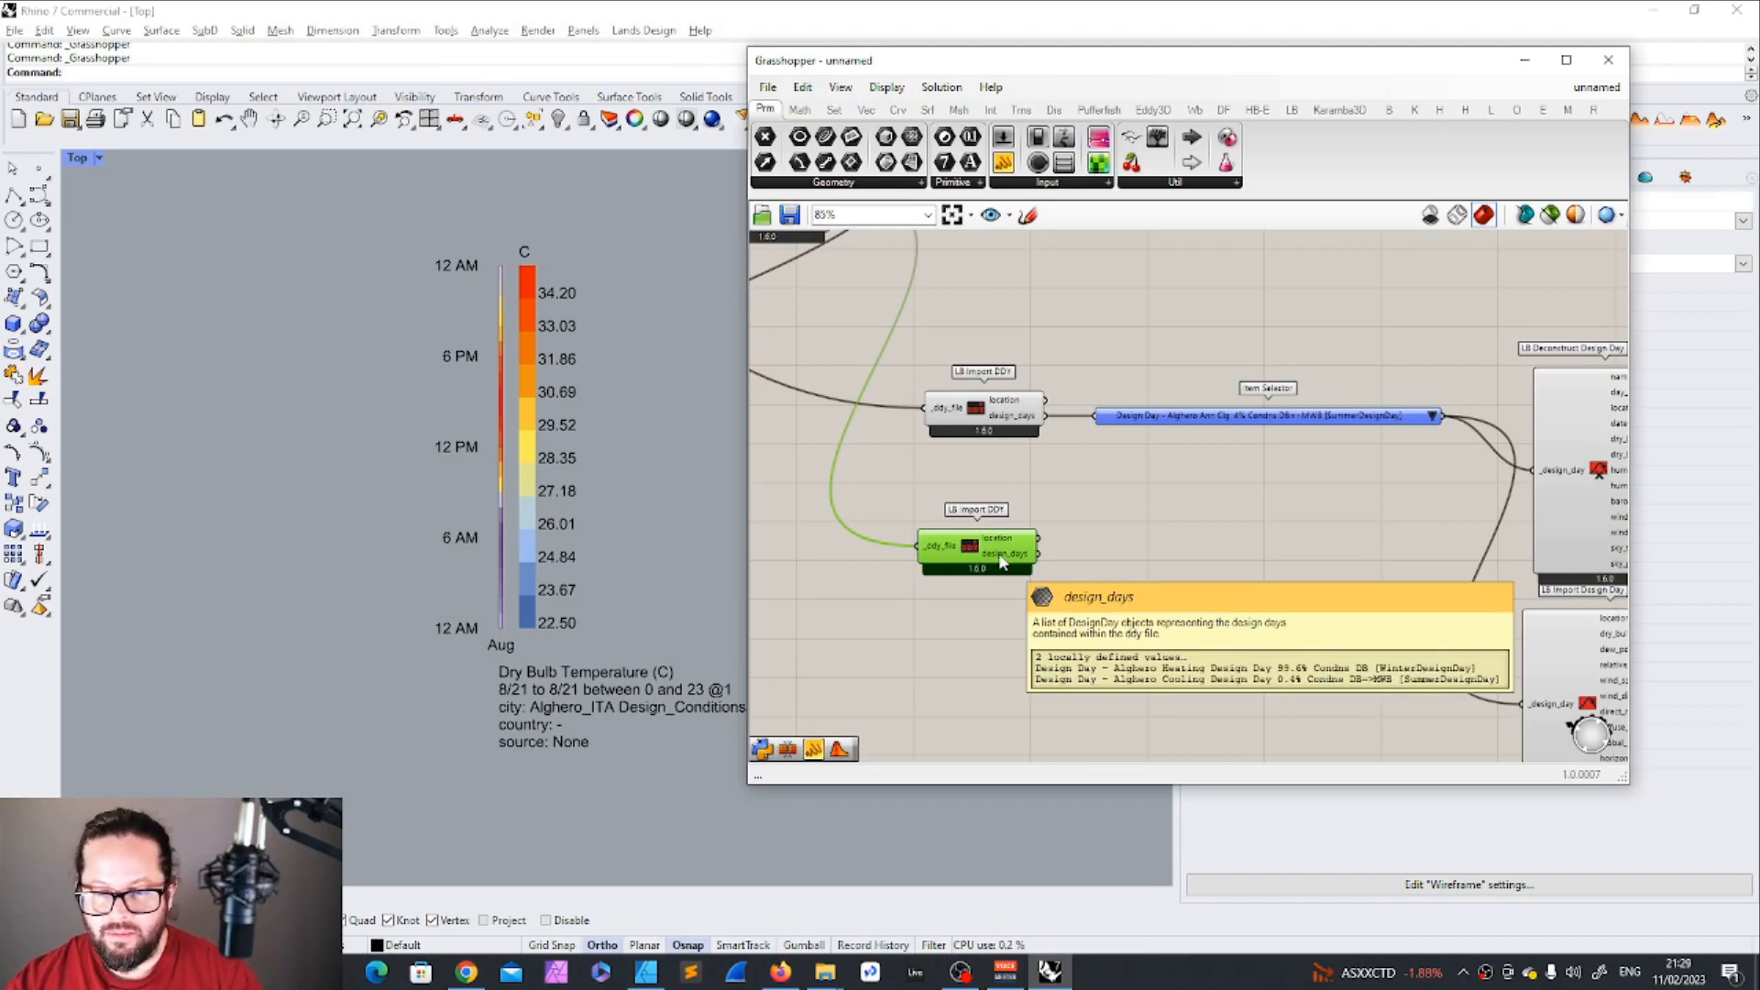
click(1001, 561)
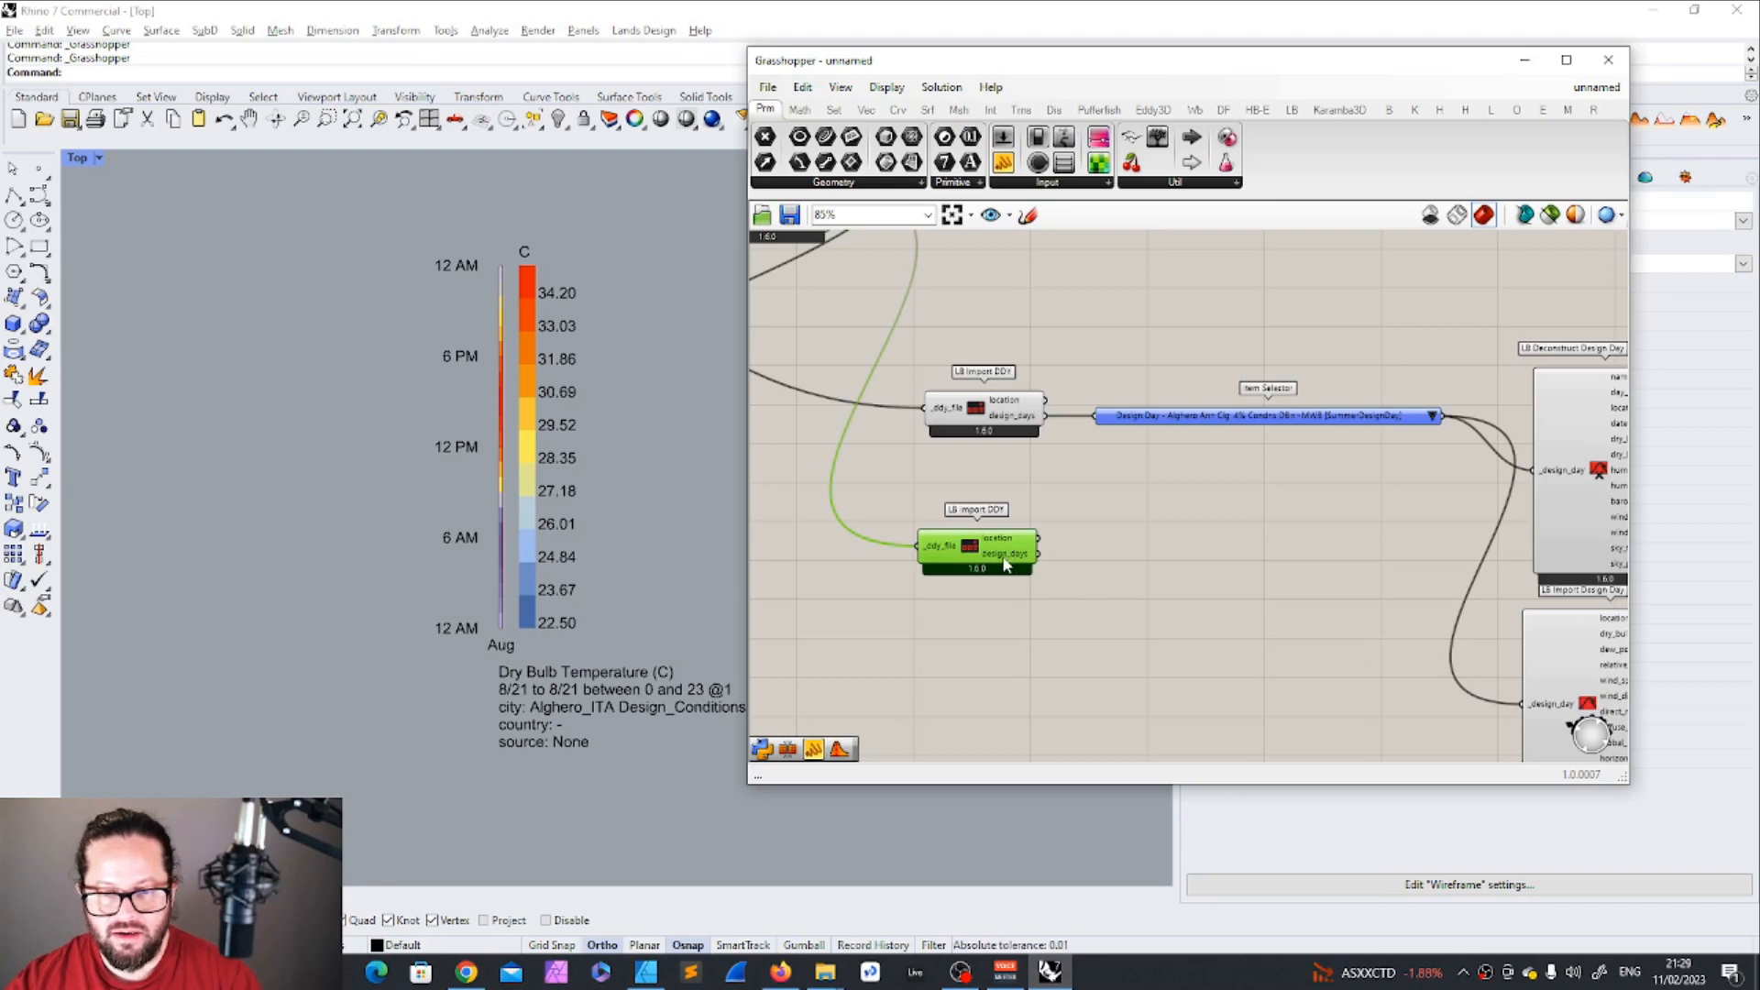
drag(1006, 564, 1013, 583)
mouse_move(1029, 575)
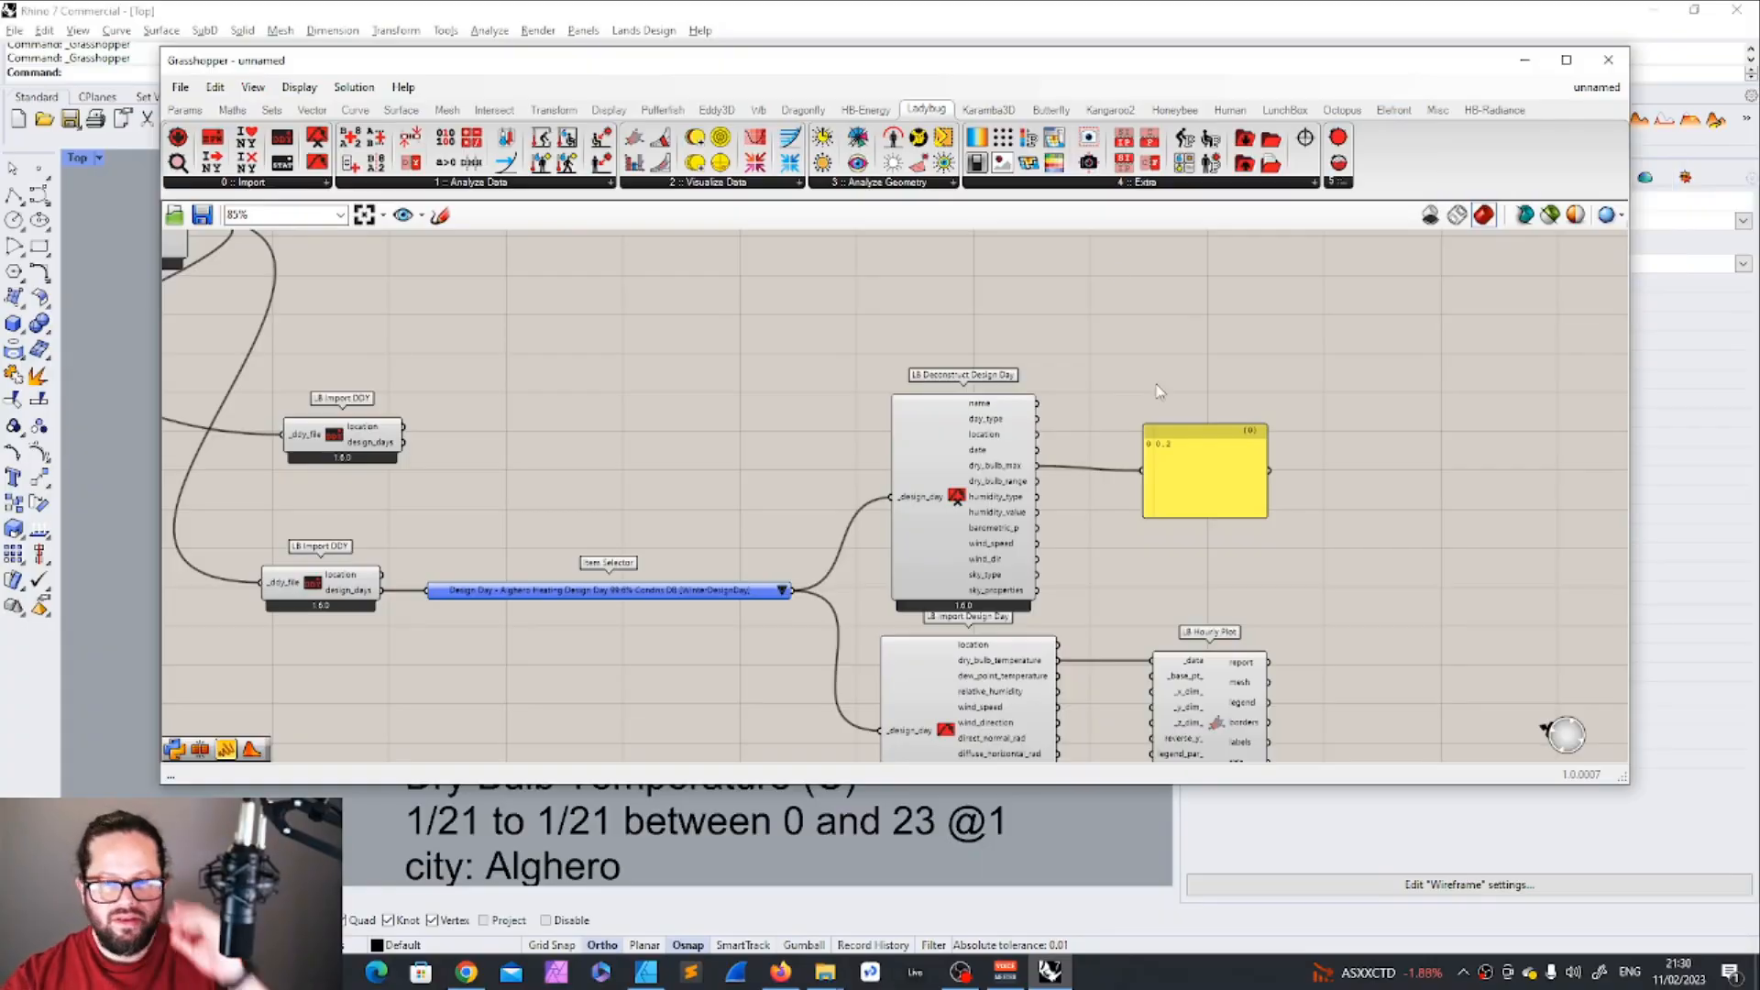
scroll(1158, 392, down, 5)
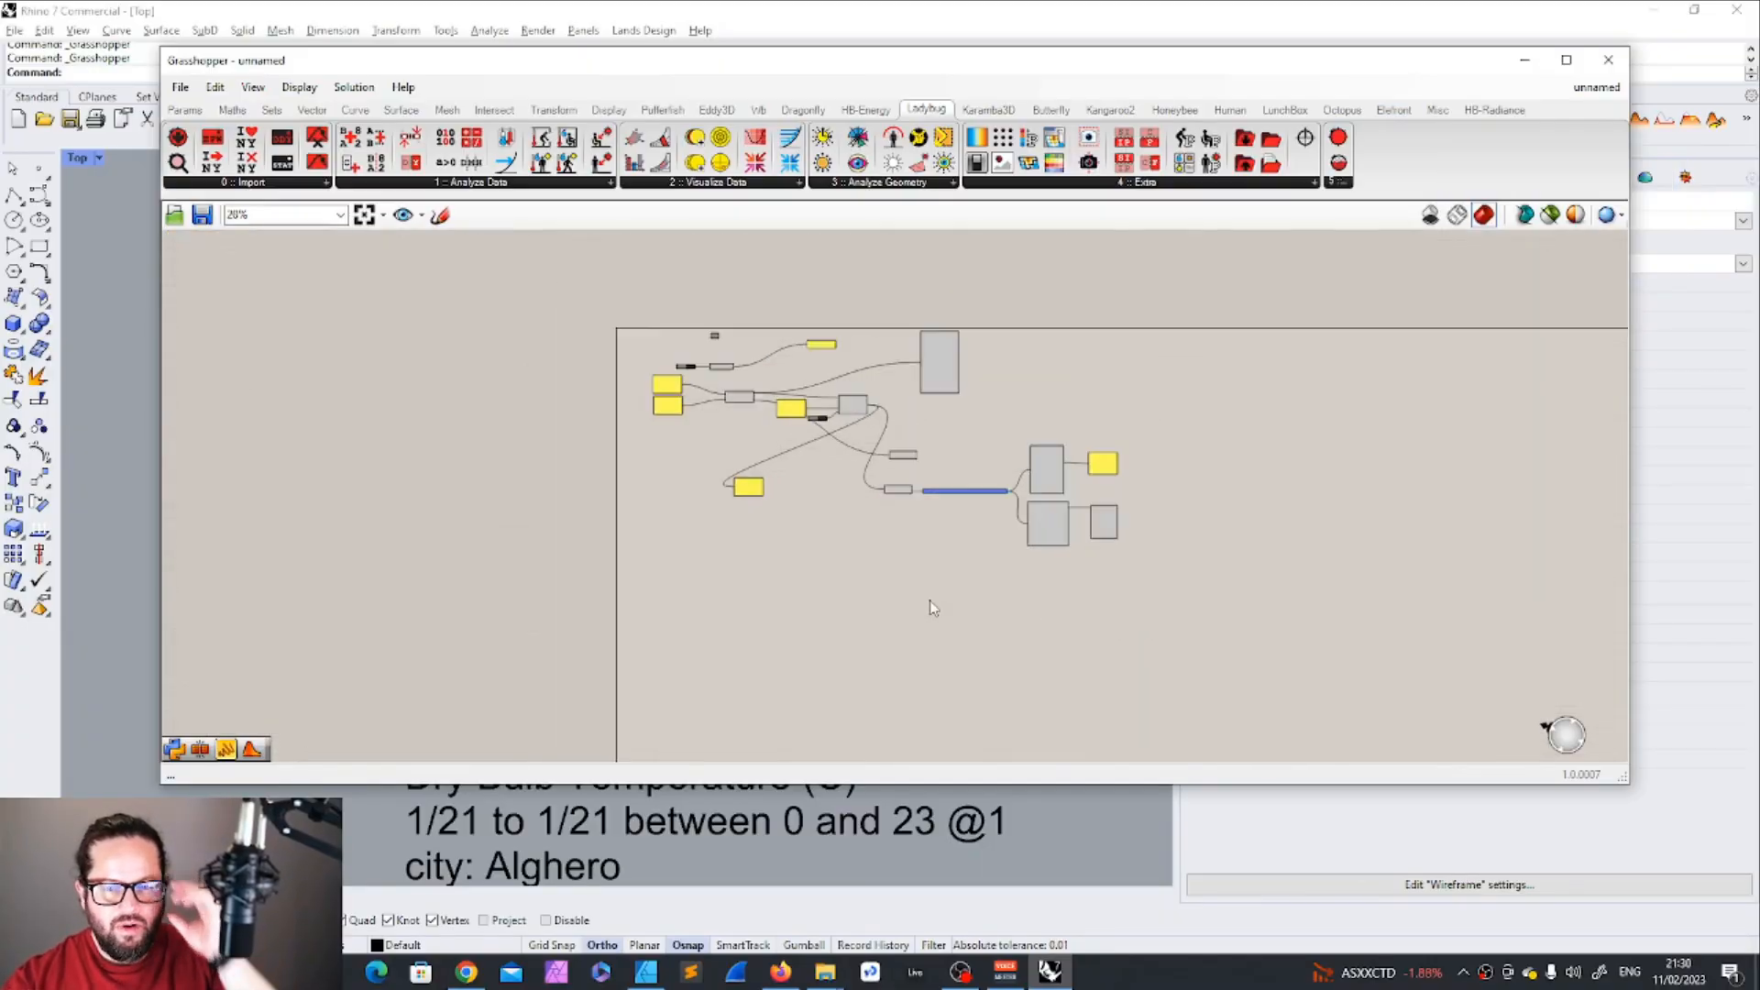